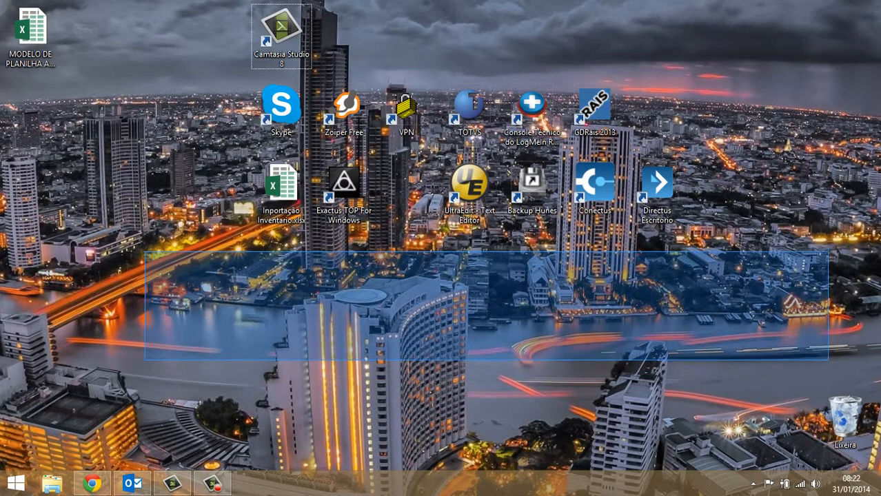
- Open the Inportação Inventario.xlsx workbook from the desktop
{"action": "left_click_drag", "start_coordinate": [137, 233], "coordinate": [543, 340]}
{"action": "left_click", "coordinate": [281, 187]}
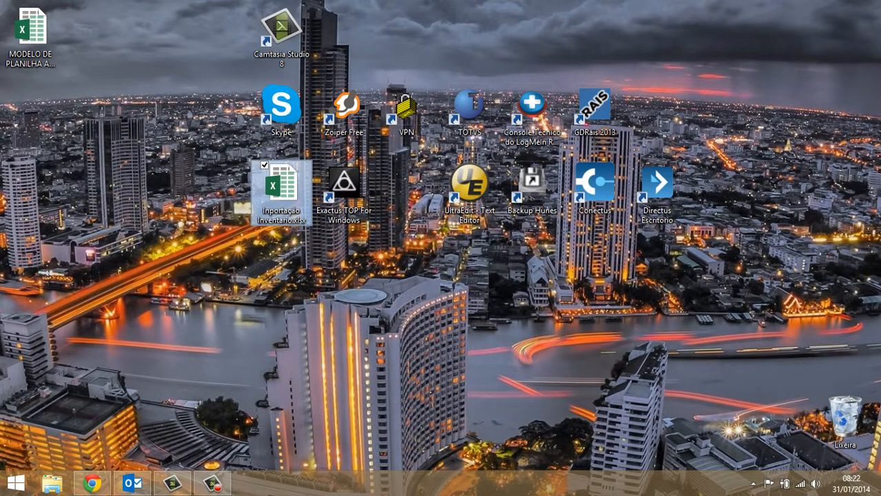
{"action": "double_click", "coordinate": [283, 188]}
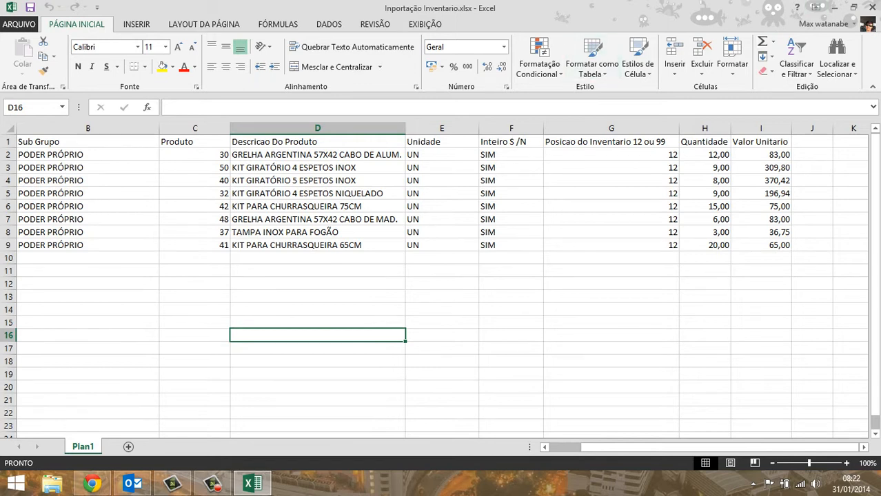
- Examine the Sub Grupo entries, product descriptions and Produto codes in rows 2 to 9
{"action": "left_click_drag", "start_coordinate": [88, 154], "coordinate": [88, 234]}
{"action": "left_click", "coordinate": [87, 246]}
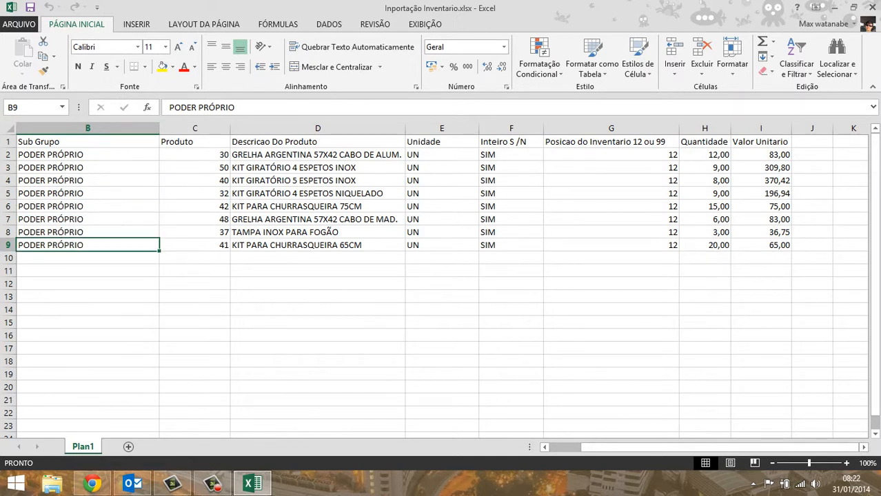
{"action": "mouse_move", "coordinate": [317, 155]}
{"action": "left_mouse_down"}
{"action": "mouse_move", "coordinate": [317, 246]}
{"action": "mouse_move", "coordinate": [317, 167]}
{"action": "left_mouse_up"}
{"action": "left_click_drag", "start_coordinate": [194, 154], "coordinate": [194, 246]}
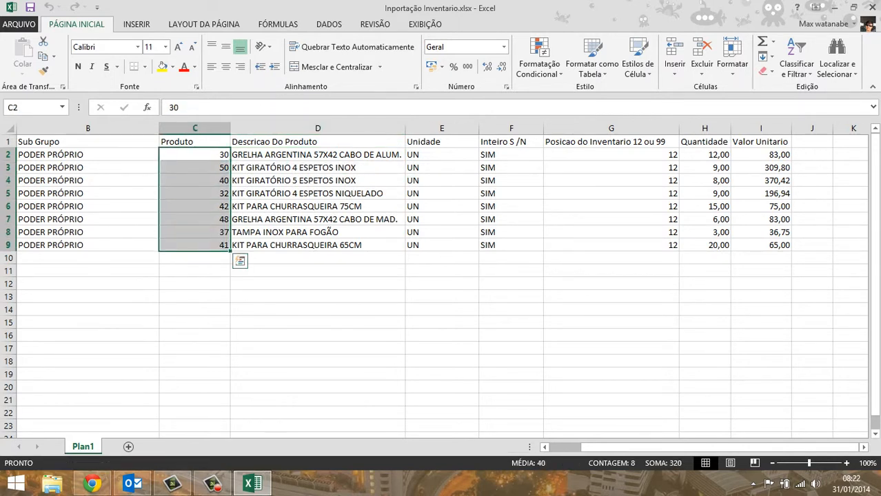
{"action": "left_click", "coordinate": [195, 155]}
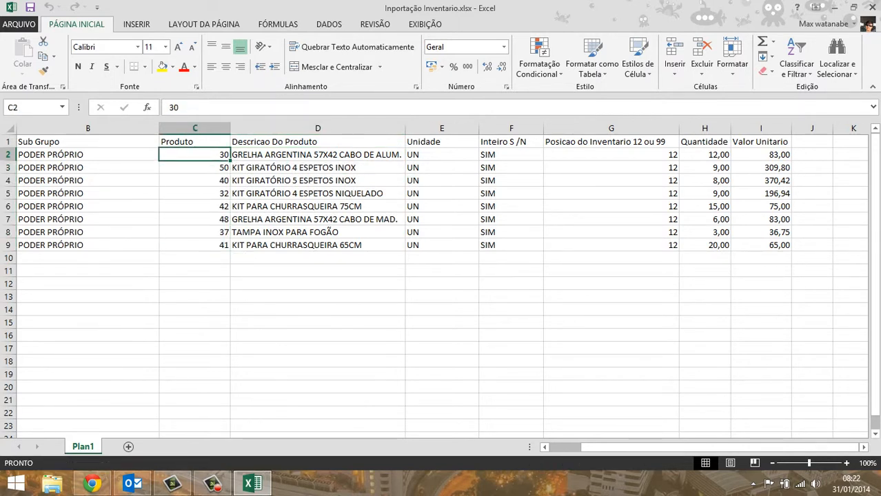
{"action": "key", "text": "Down"}
{"action": "key", "text": "Up"}
{"action": "key", "text": "Down"}
{"action": "key", "text": "Down"}
{"action": "key", "text": "Down"}
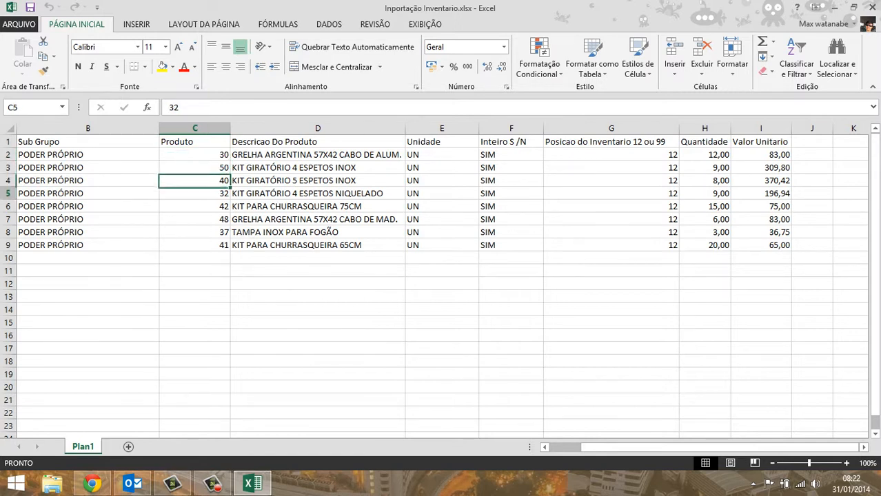
{"action": "left_click", "coordinate": [194, 219]}
{"action": "left_click_drag", "start_coordinate": [194, 232], "coordinate": [194, 246]}
{"action": "left_click", "coordinate": [194, 168]}
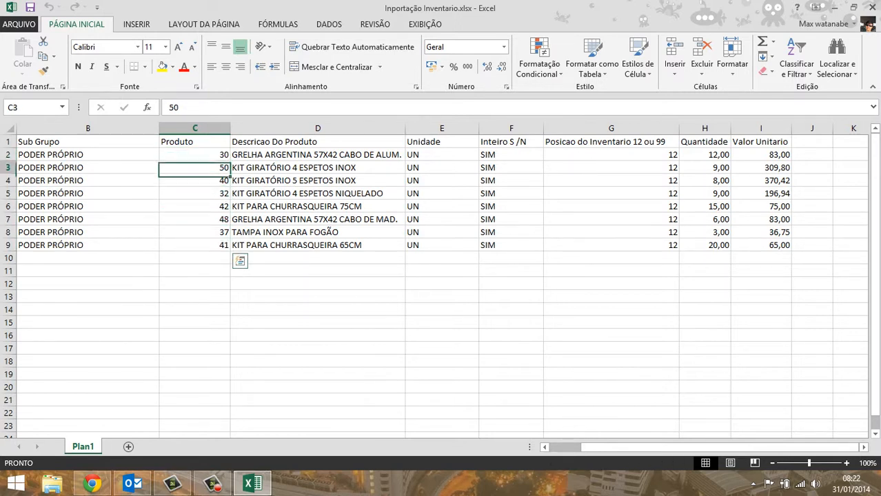
{"action": "key", "text": "Up"}
{"action": "key", "text": "Down"}
{"action": "key", "text": "Down"}
{"action": "key", "text": "Down"}
{"action": "key", "text": "Down"}
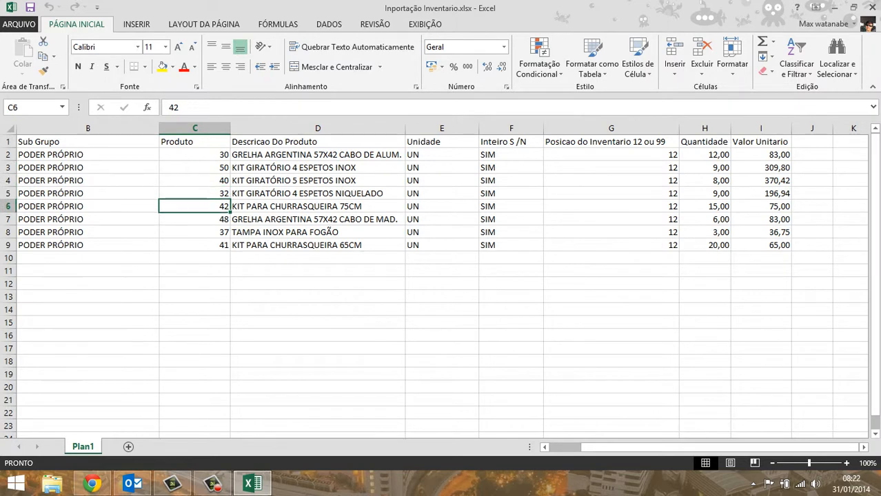
{"action": "left_click", "coordinate": [194, 233]}
{"action": "left_click", "coordinate": [195, 154]}
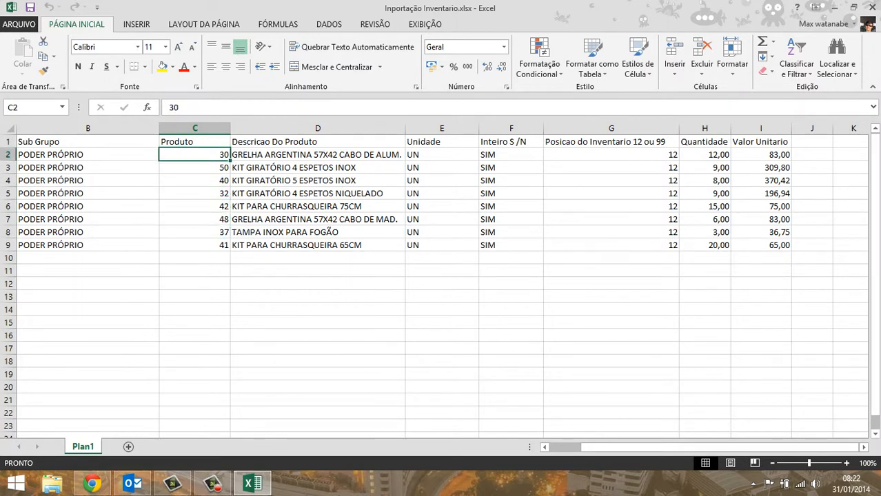
{"action": "left_click", "coordinate": [194, 245]}
{"action": "left_click", "coordinate": [194, 154]}
- Examine the Unidade and Posicao do Inventario 12 ou 99 columns for the listed products
{"action": "left_click", "coordinate": [441, 142]}
{"action": "left_click", "coordinate": [441, 155]}
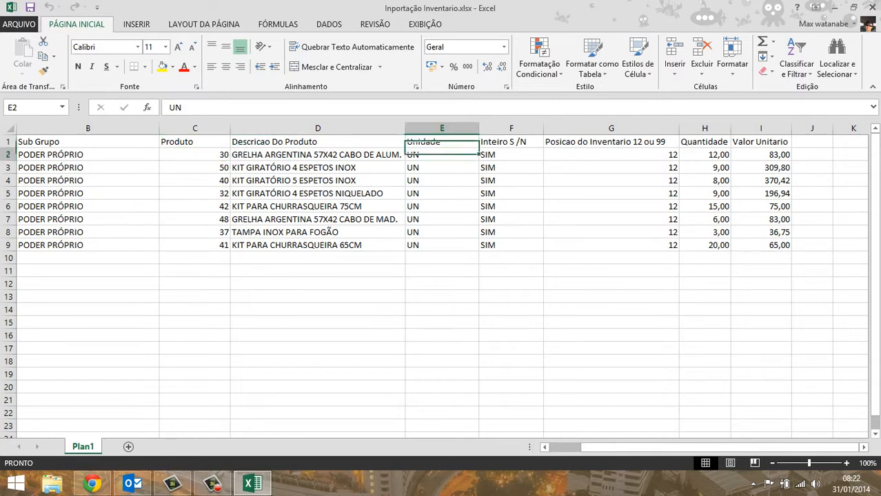
{"action": "left_click", "coordinate": [442, 258]}
{"action": "left_click", "coordinate": [442, 168]}
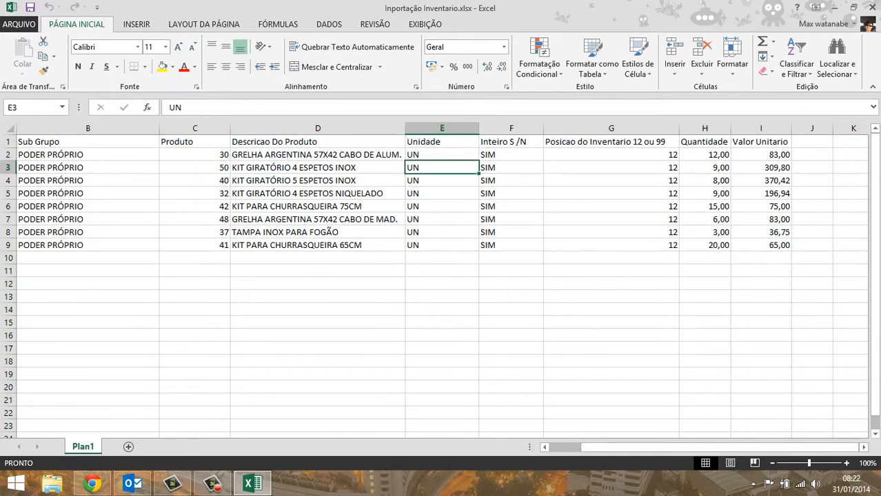
{"action": "left_click", "coordinate": [442, 245]}
{"action": "left_click", "coordinate": [610, 155]}
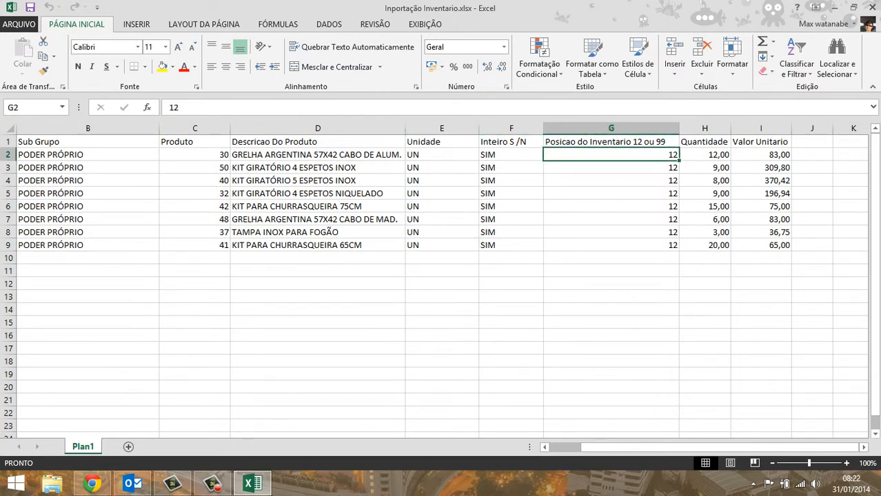
{"action": "left_click", "coordinate": [611, 161]}
{"action": "left_click", "coordinate": [610, 142]}
{"action": "left_click", "coordinate": [610, 155]}
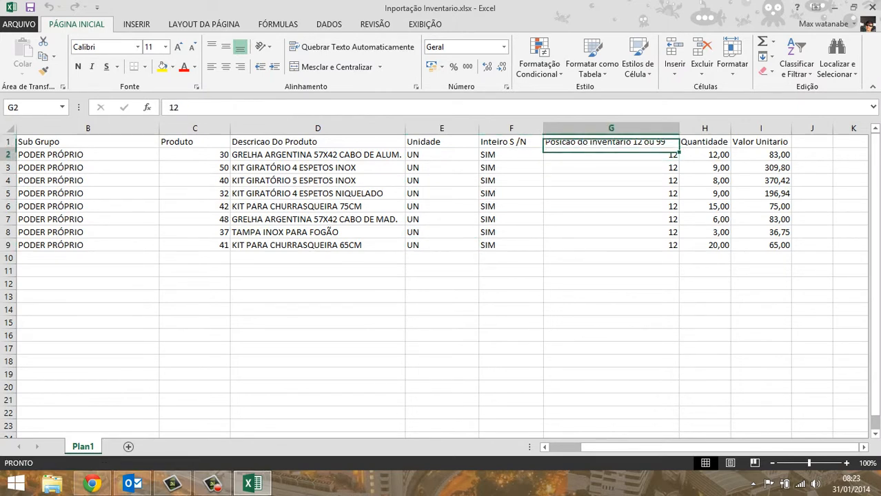
{"action": "left_click", "coordinate": [611, 246]}
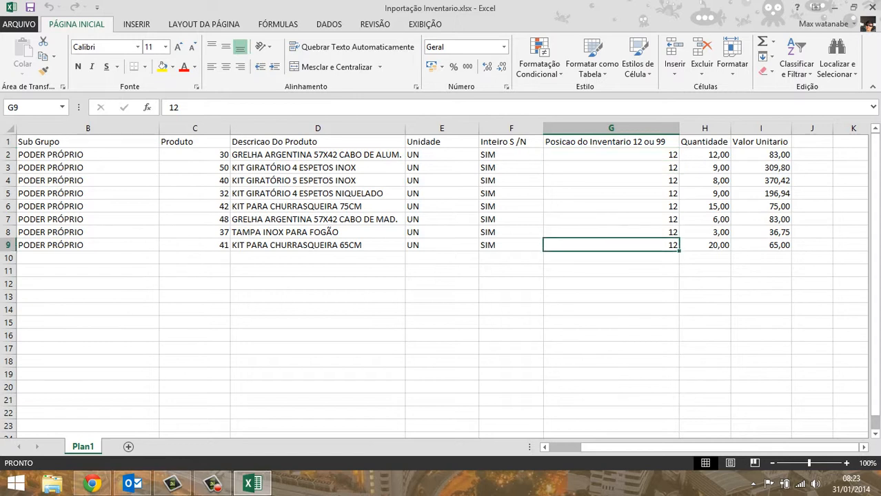
{"action": "left_click", "coordinate": [610, 155]}
- Examine how the Quantidade and Valor Unitario columns are filled in for the listed products
{"action": "left_click", "coordinate": [704, 155]}
{"action": "left_click", "coordinate": [705, 142]}
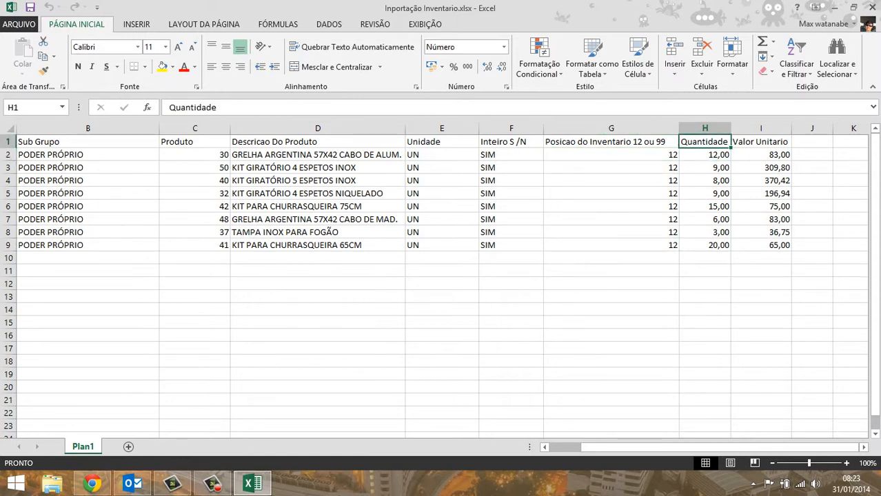
{"action": "left_click", "coordinate": [705, 155]}
{"action": "left_click", "coordinate": [704, 193]}
{"action": "left_click", "coordinate": [761, 155]}
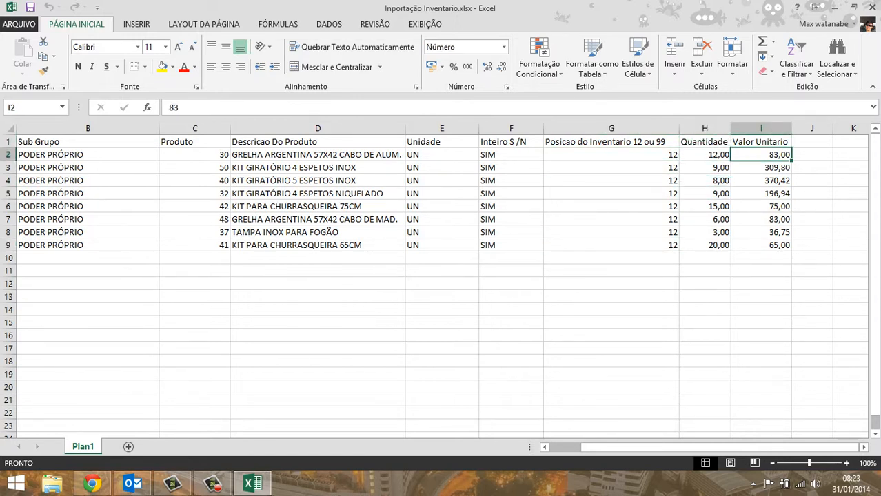
{"action": "left_click", "coordinate": [760, 167]}
{"action": "left_click", "coordinate": [760, 194]}
{"action": "left_click", "coordinate": [761, 219]}
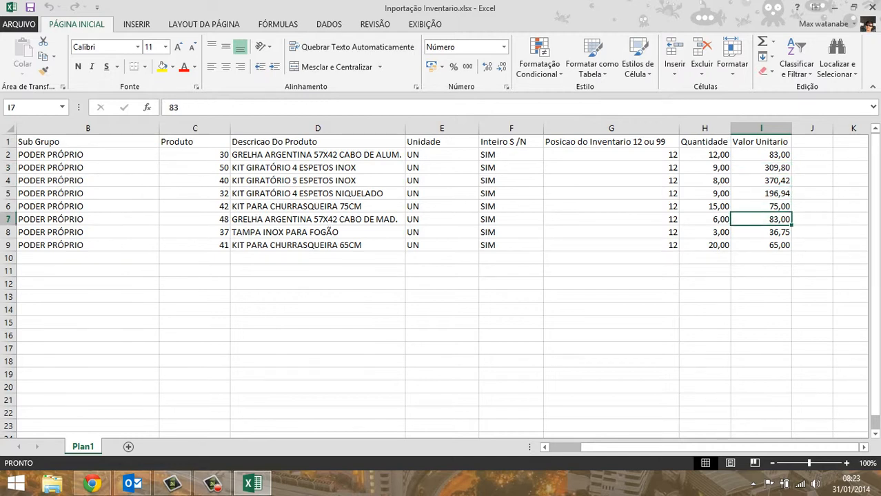
{"action": "left_click_drag", "start_coordinate": [704, 155], "coordinate": [704, 246]}
{"action": "left_click_drag", "start_coordinate": [761, 246], "coordinate": [761, 155]}
{"action": "left_click", "coordinate": [704, 181]}
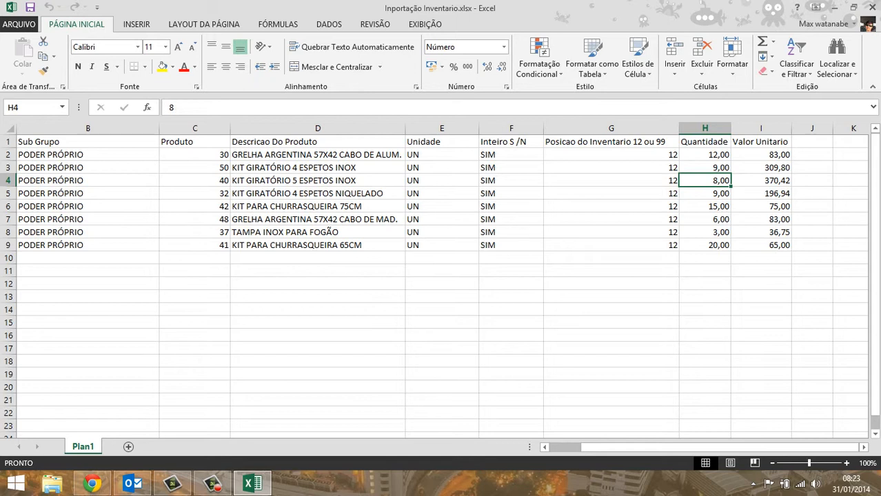
- Format the Quantidade and Valor Unitario cells H2:I9 as Número with 4 decimal places
{"action": "left_click_drag", "start_coordinate": [704, 154], "coordinate": [760, 245]}
{"action": "right_click", "coordinate": [700, 170]}
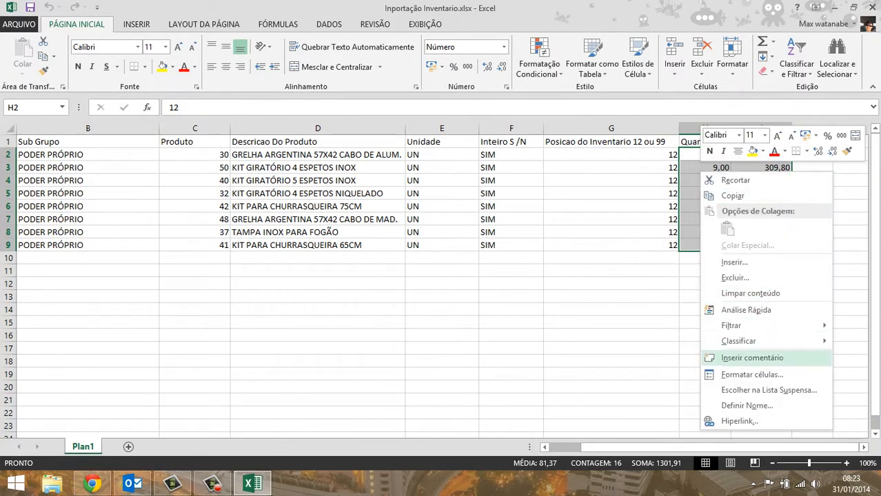
{"action": "left_click", "coordinate": [752, 375]}
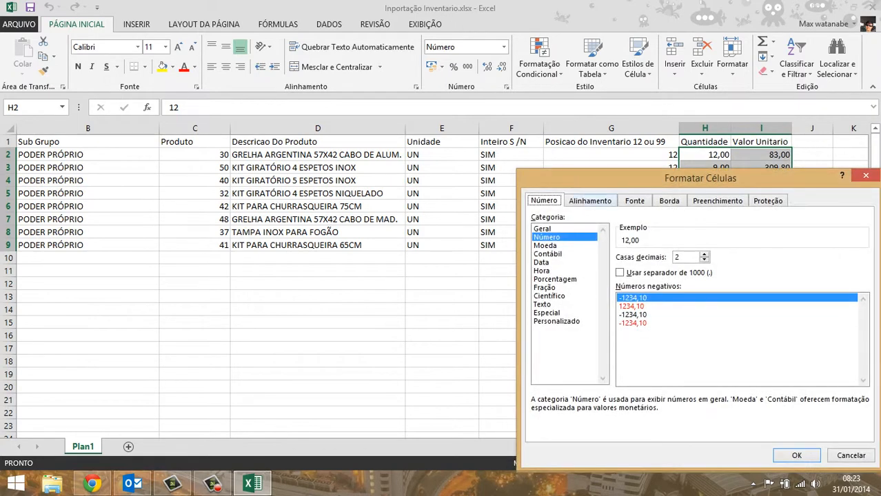
{"action": "left_click_drag", "start_coordinate": [597, 178], "coordinate": [335, 102]}
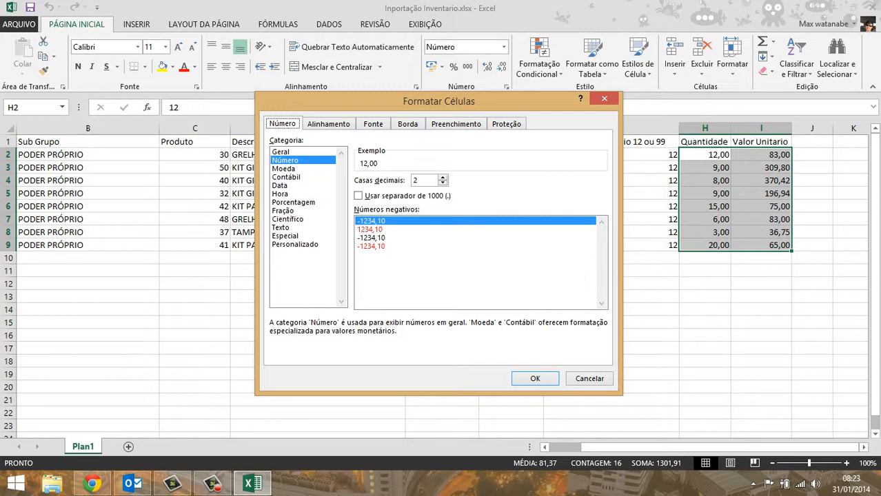
{"action": "key", "text": "BackSpace"}
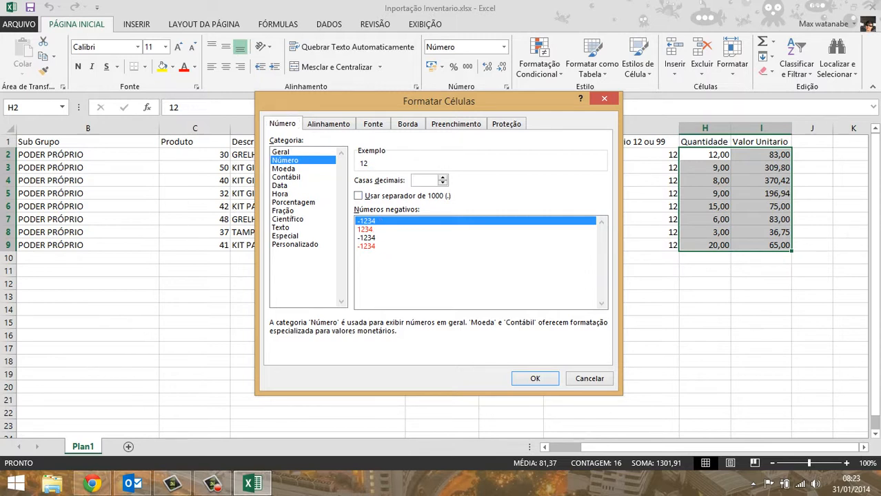
{"action": "type", "text": "4"}
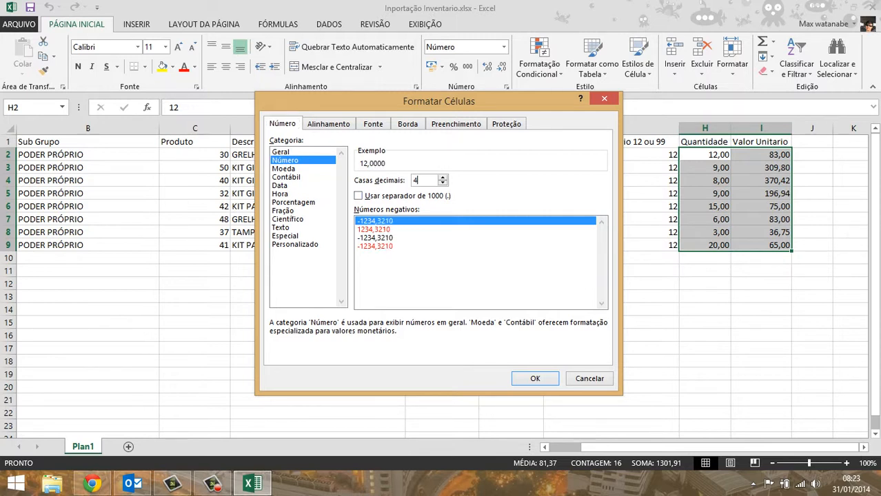
{"action": "key", "text": "Return"}
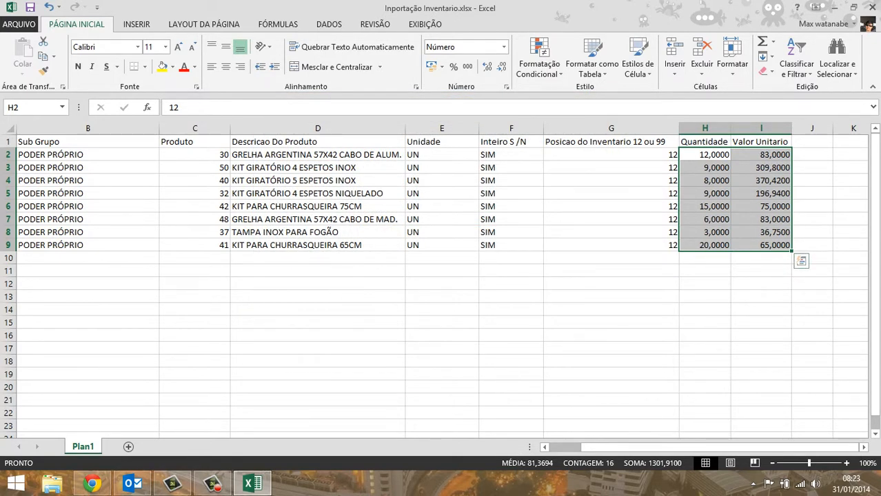
- Check the decimal places of the reformatted Quantidade and Valor Unitario values
{"action": "key", "text": "Down"}
{"action": "key", "text": "Down"}
{"action": "key", "text": "Down"}
{"action": "key", "text": "Down"}
{"action": "key", "text": "Down"}
{"action": "key", "text": "Down"}
{"action": "key", "text": "Down"}
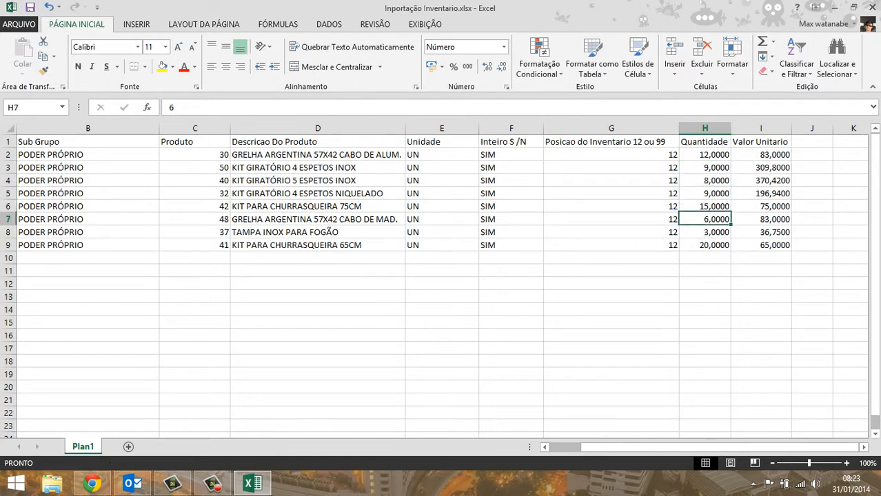
{"action": "left_click", "coordinate": [761, 181]}
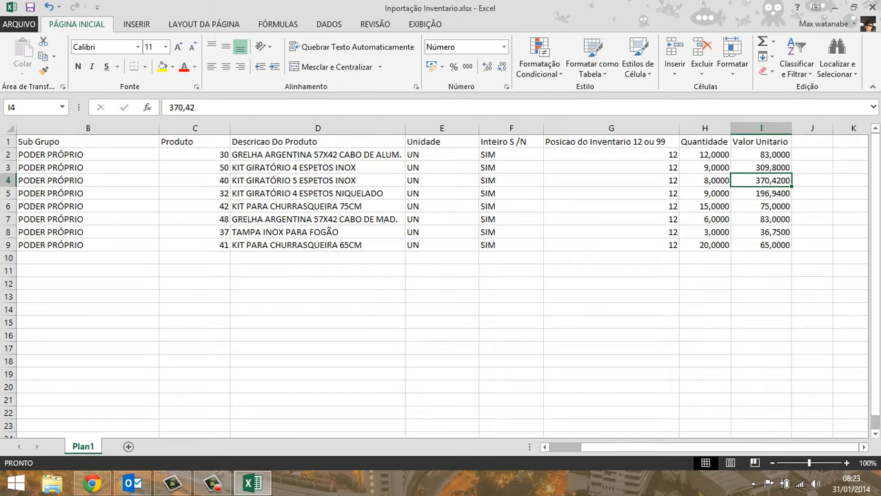
- Prepare to save a copy of the workbook on drive D: as Texto formatado (separado por espaços) (*.prn)
{"action": "left_click", "coordinate": [19, 24]}
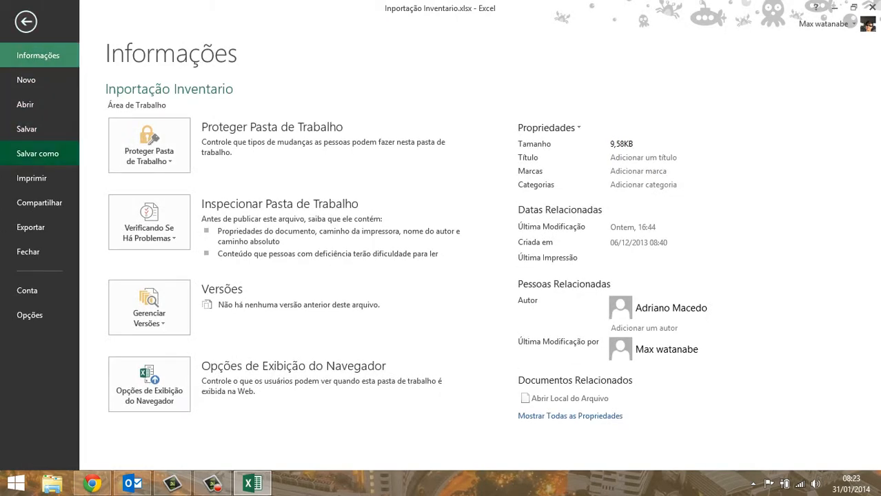
{"action": "left_click", "coordinate": [37, 153]}
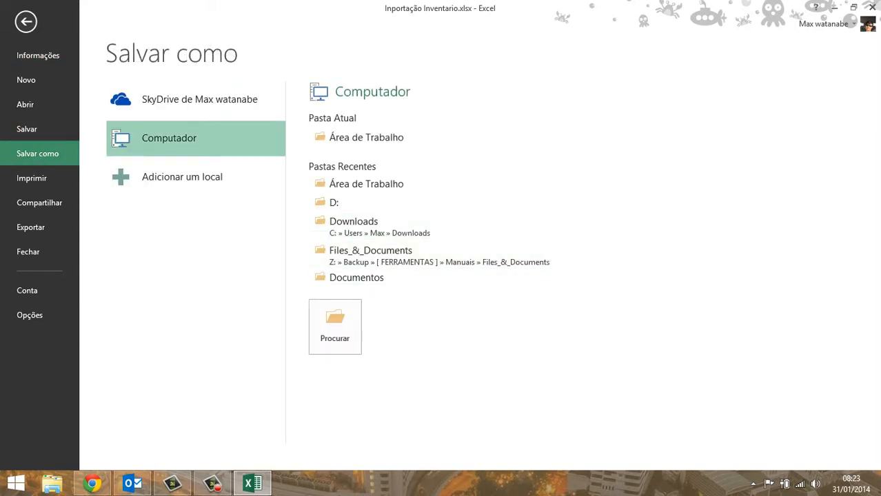
{"action": "left_click", "coordinate": [334, 202]}
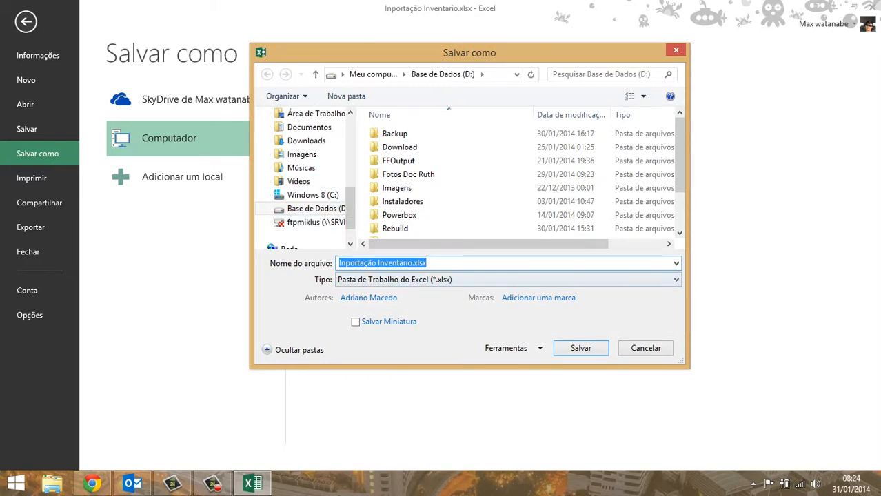
{"action": "left_click", "coordinate": [508, 279]}
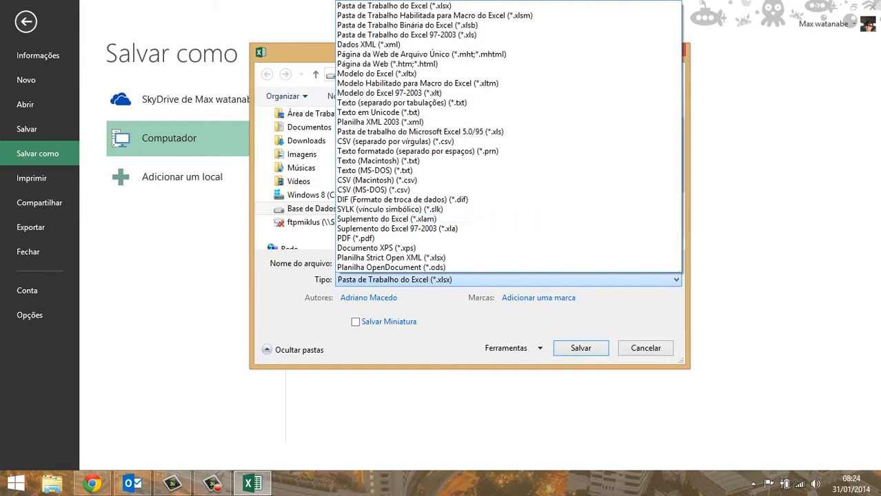
{"action": "key", "text": "Return"}
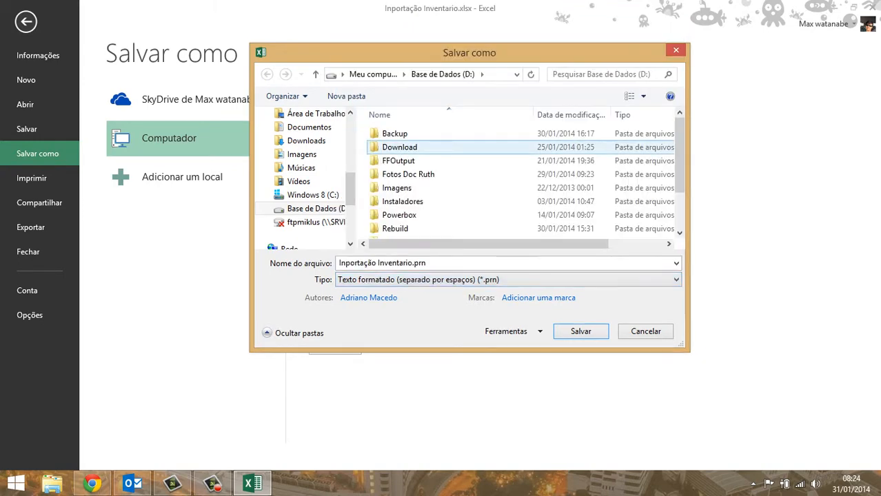
{"action": "left_click", "coordinate": [508, 279]}
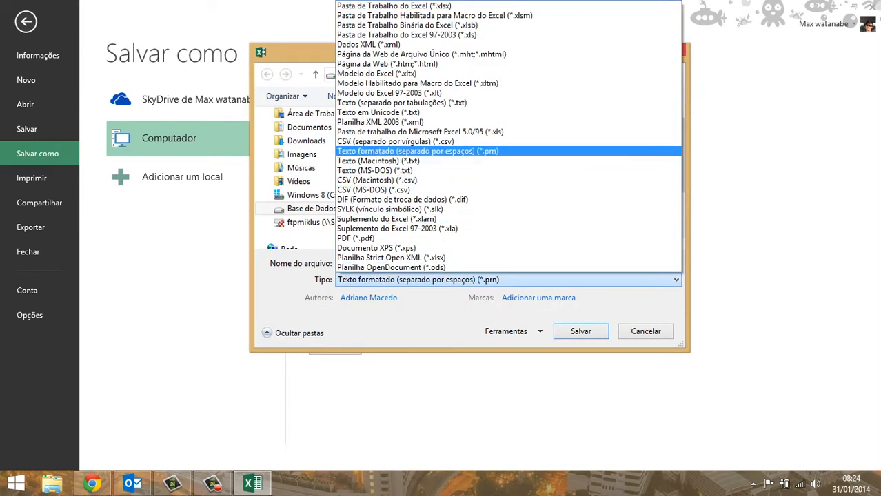
{"action": "key", "text": "Down"}
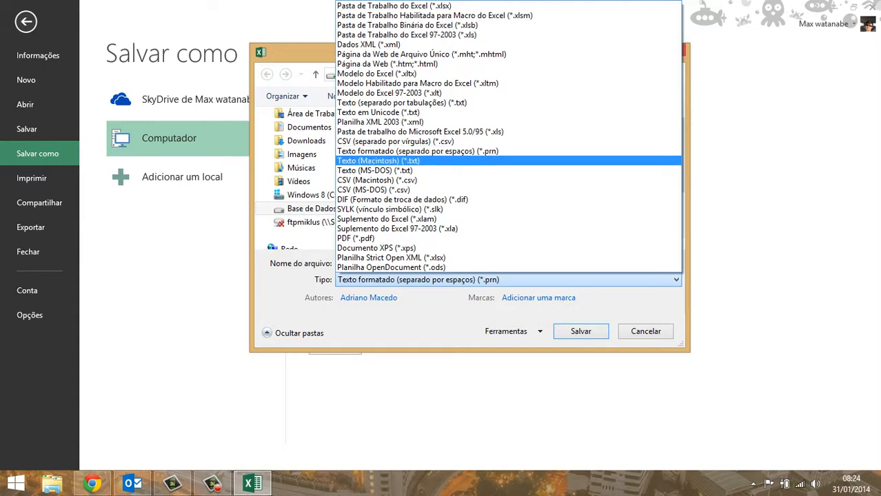
{"action": "key", "text": "Up"}
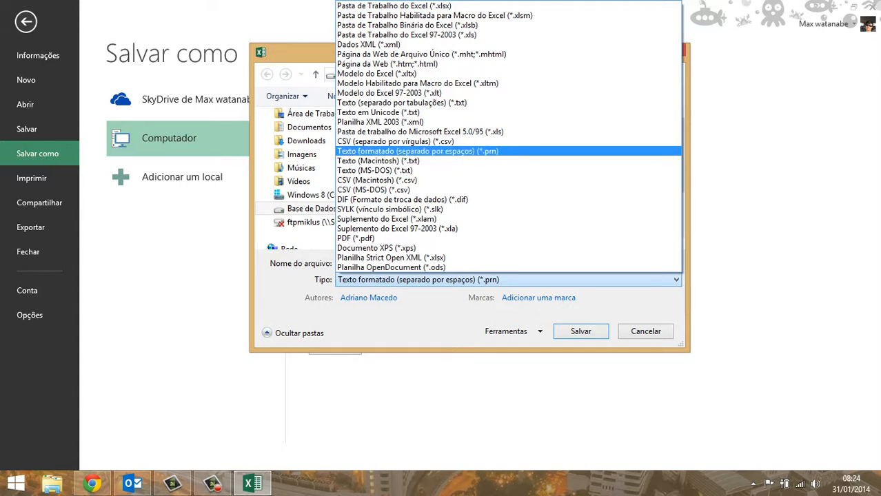
{"action": "key", "text": "Down"}
{"action": "key", "text": "Up"}
{"action": "key", "text": "Down"}
{"action": "key", "text": "Up"}
{"action": "key", "text": "Down"}
{"action": "key", "text": "Down"}
{"action": "key", "text": "Down"}
{"action": "key", "text": "Down"}
{"action": "key", "text": "Down"}
{"action": "key", "text": "Down"}
{"action": "key", "text": "Down"}
{"action": "key", "text": "Down"}
{"action": "key", "text": "Down"}
{"action": "key", "text": "Down"}
{"action": "key", "text": "Down"}
{"action": "key", "text": "Down"}
{"action": "key", "text": "Escape"}
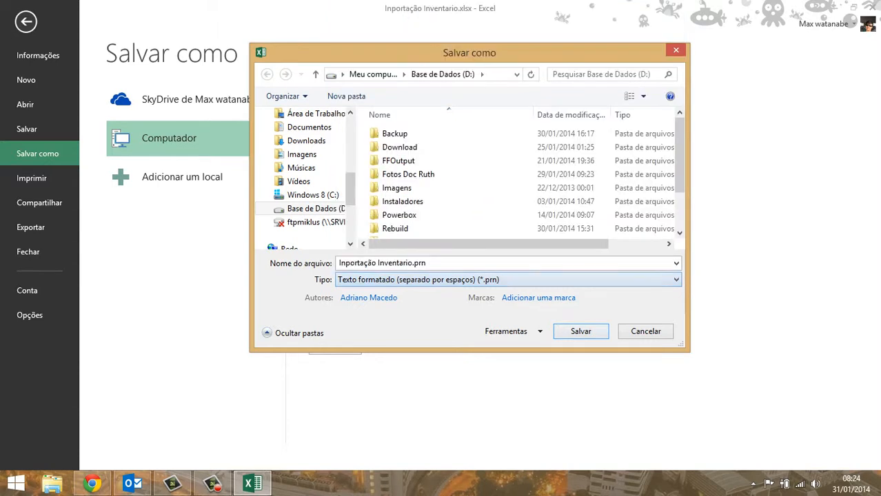
- Save the workbook as Inportação Inventario.prn on drive D:, replacing the existing file and accepting the formatted text format
{"action": "key", "text": "Return"}
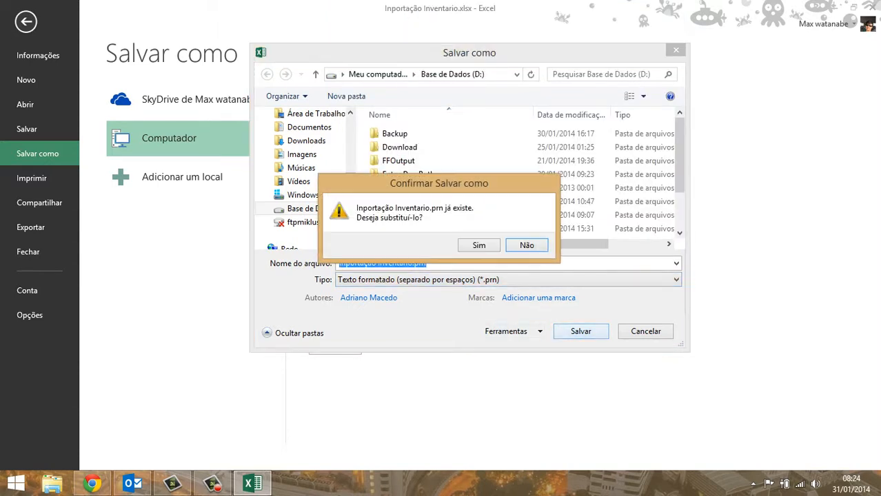
{"action": "key", "text": "Left"}
{"action": "key", "text": "Return"}
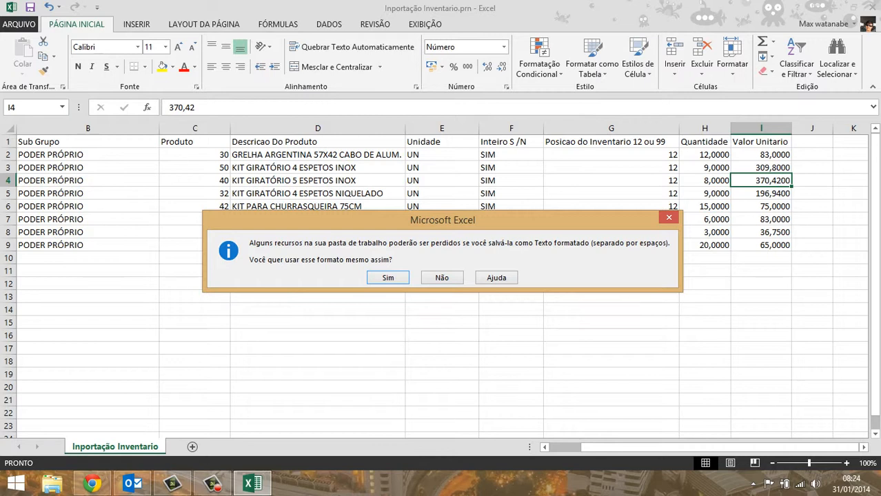
{"action": "left_click_drag", "start_coordinate": [442, 219], "coordinate": [447, 179]}
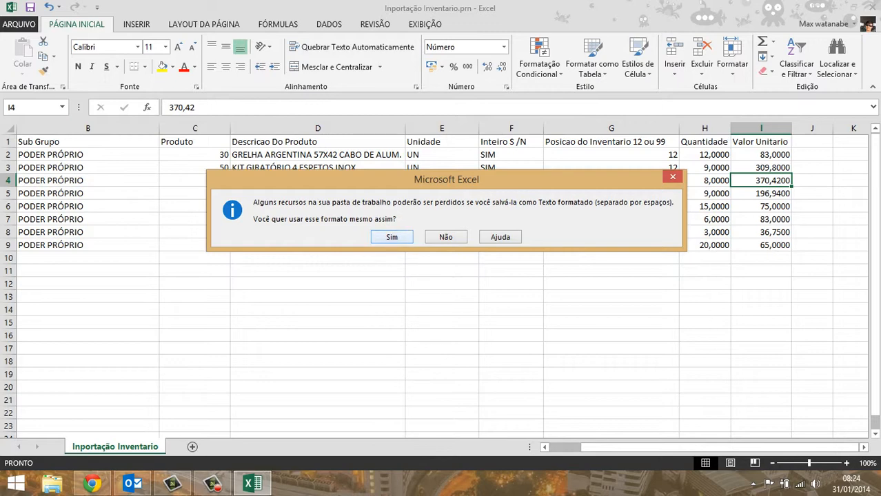
{"action": "key", "text": "Return"}
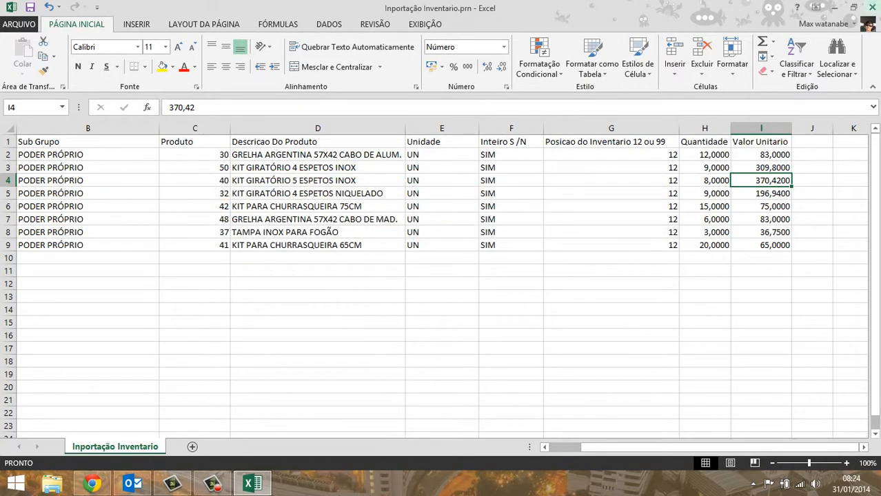
- Close the .prn workbook without saving the changes again
{"action": "left_click", "coordinate": [870, 7]}
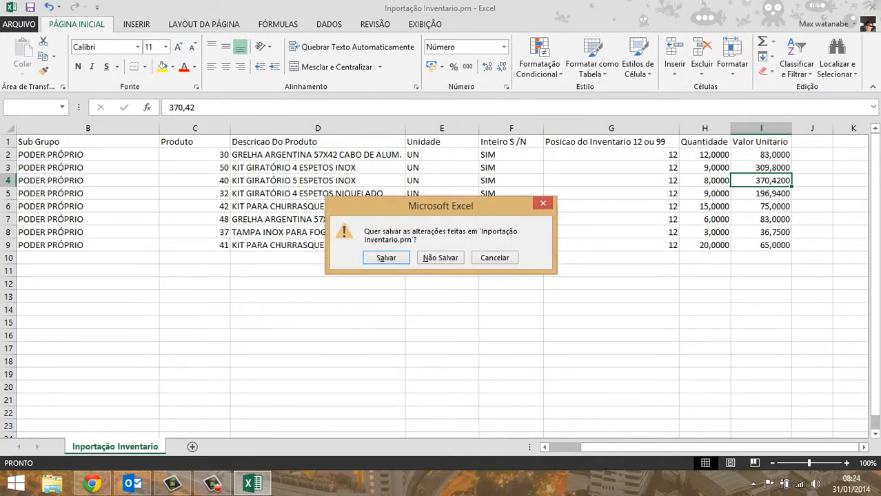
{"action": "left_click_drag", "start_coordinate": [440, 205], "coordinate": [381, 203]}
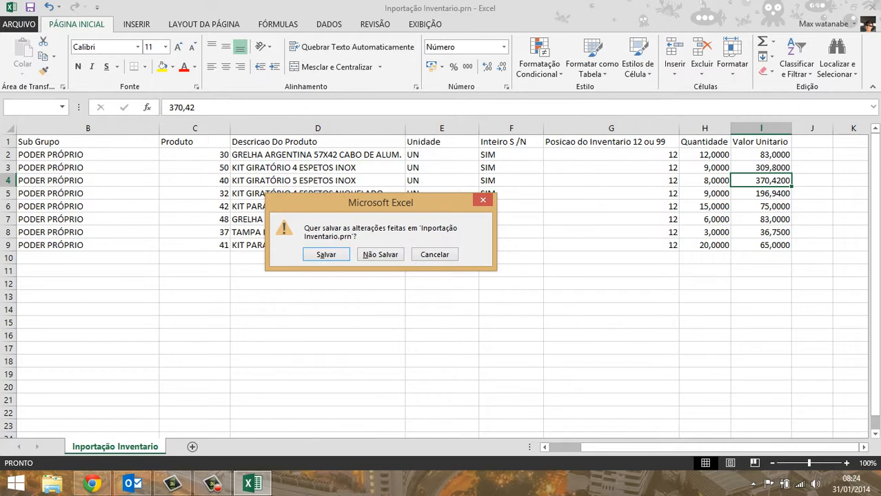
{"action": "left_click", "coordinate": [381, 255]}
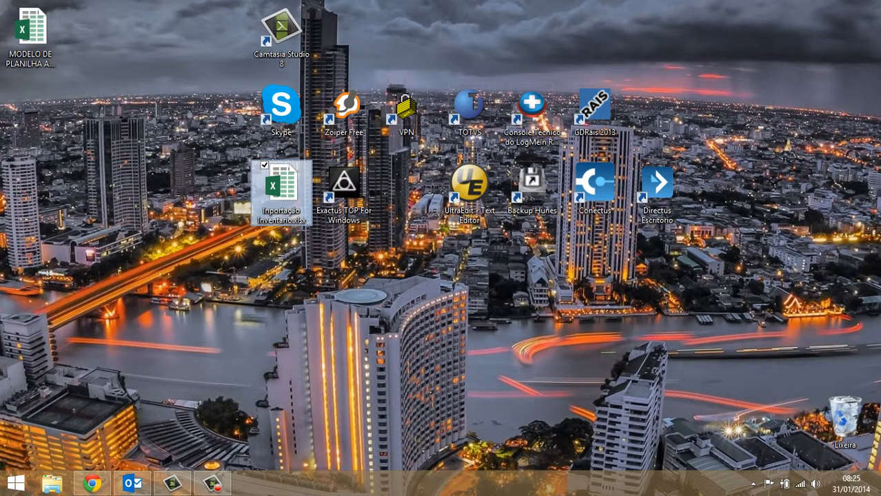
- Locate Inportação Inventario.prn on drive D: in File Explorer and open it in Bloco de notas
{"action": "left_click", "coordinate": [52, 484]}
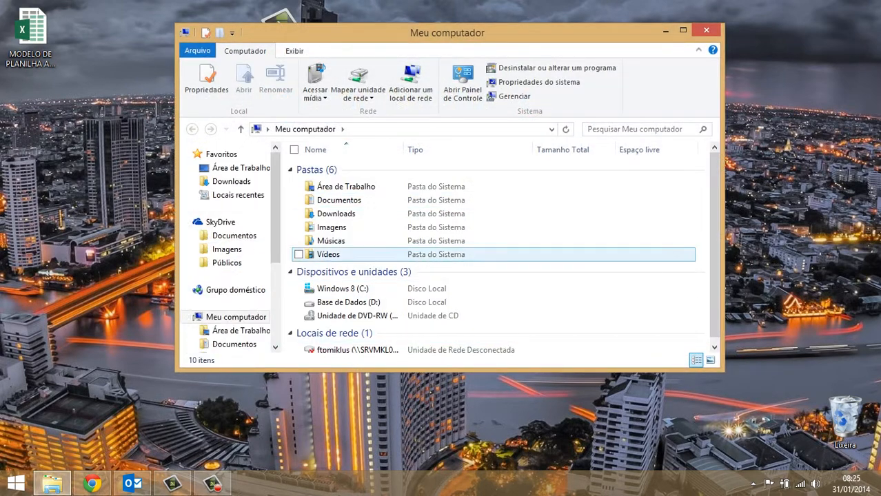
{"action": "double_click", "coordinate": [348, 302]}
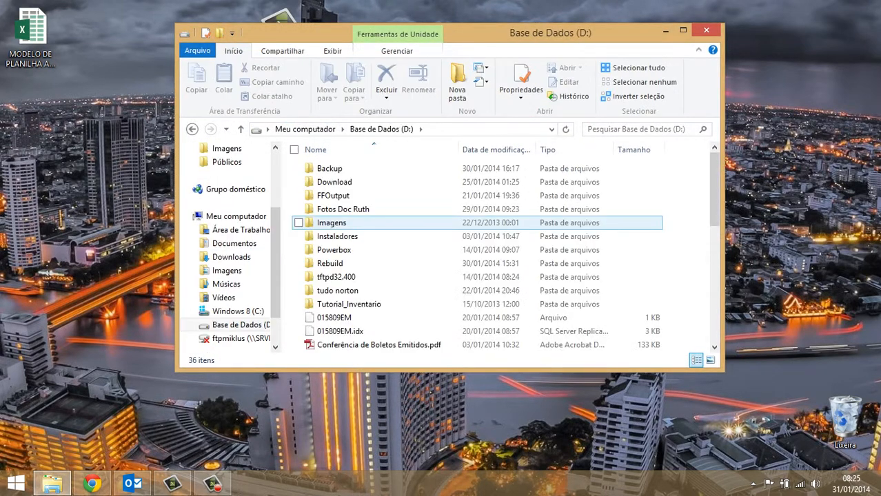
{"action": "left_click", "coordinate": [496, 318]}
{"action": "scroll", "coordinate": [496, 291], "scroll_direction": "down", "scroll_amount": 4}
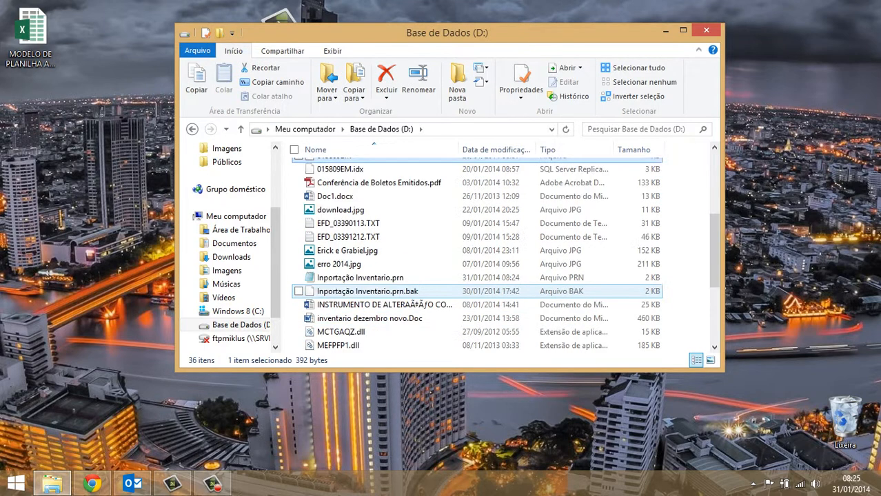
{"action": "left_click", "coordinate": [360, 277]}
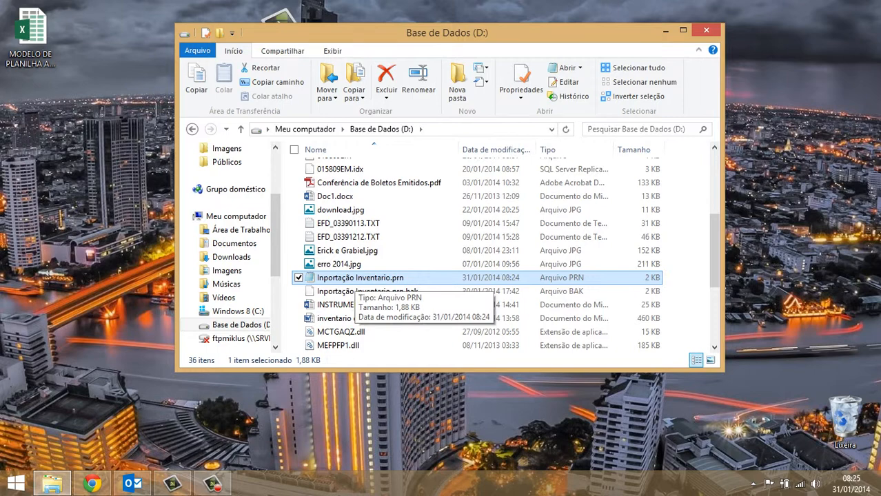
{"action": "double_click", "coordinate": [355, 279]}
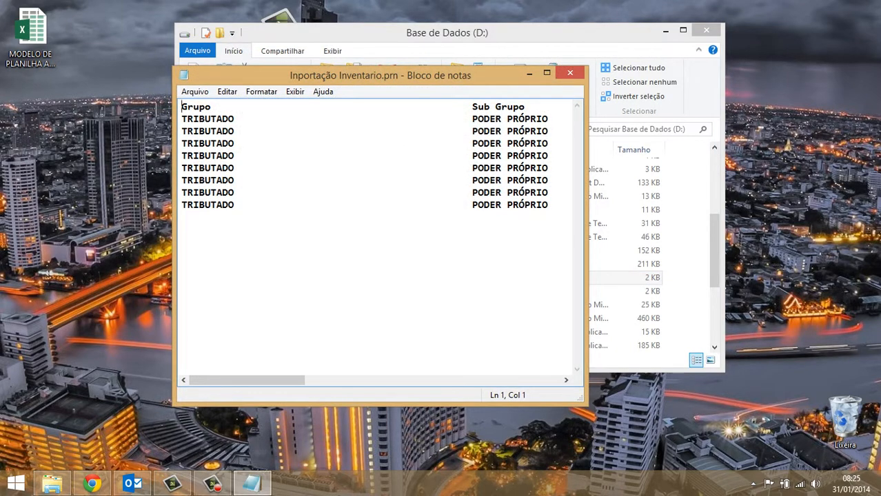
- View the exported columns at full window size, and close the text file and the drive D: window
{"action": "left_click", "coordinate": [546, 73]}
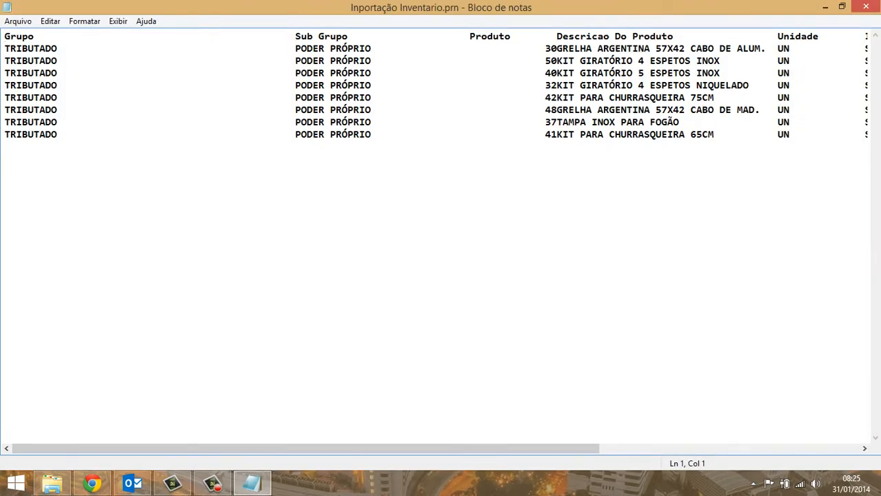
{"action": "left_click", "coordinate": [58, 36]}
{"action": "left_click", "coordinate": [865, 6]}
{"action": "left_click", "coordinate": [704, 29]}
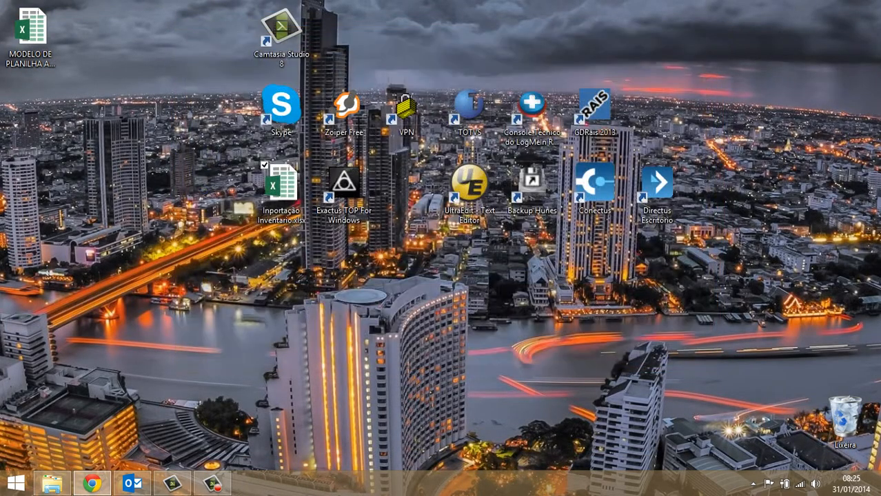
- Start UltraEdit with Inportação Inventario.prn, dismiss the trial and quick start notices, and undo the stray letter in line 8
{"action": "double_click", "coordinate": [469, 187]}
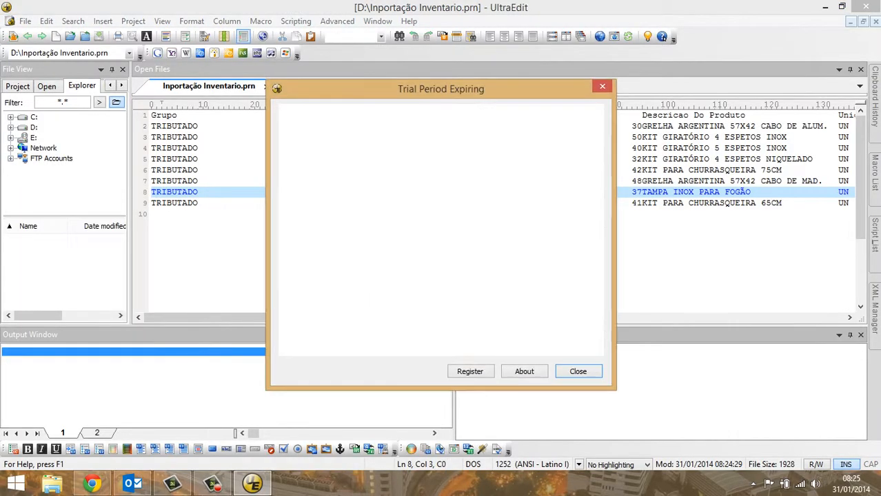
{"action": "key", "text": "Return"}
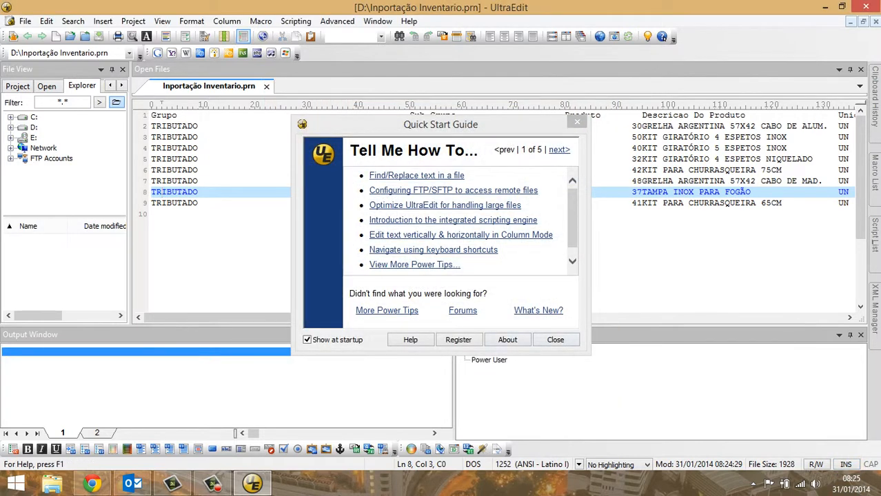
{"action": "key", "text": "Return"}
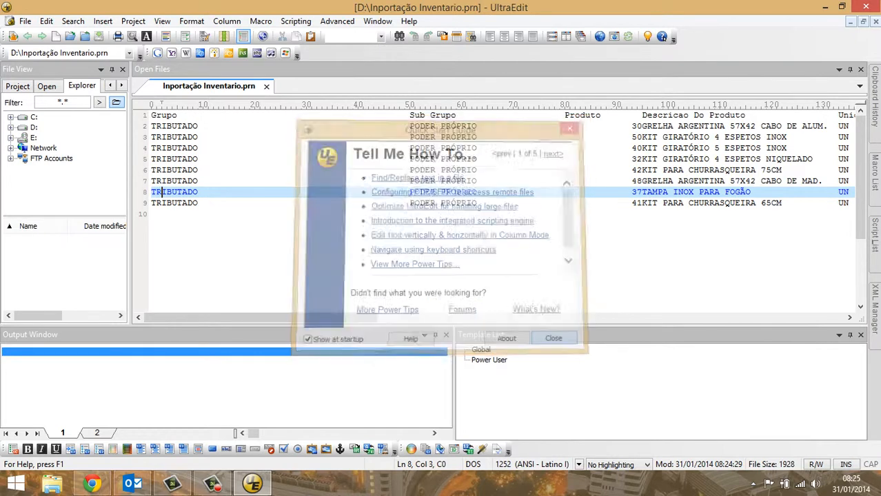
{"action": "type", "text": "s"}
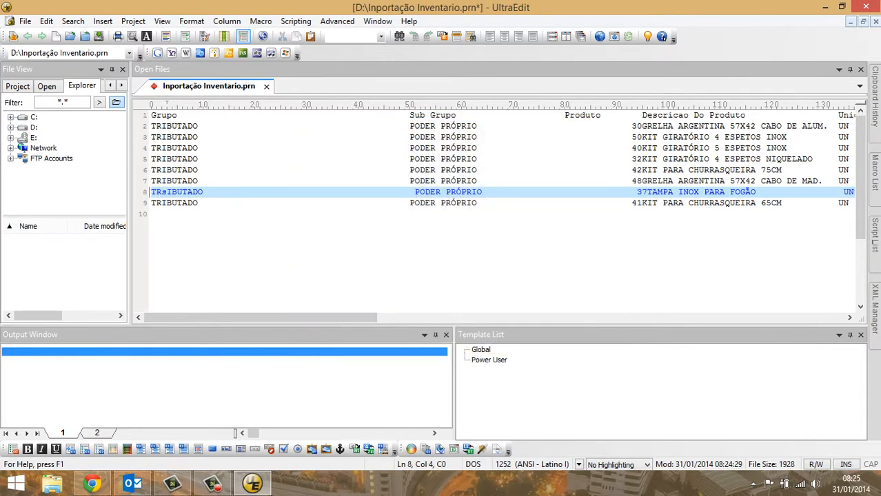
{"action": "key", "text": "ctrl+z"}
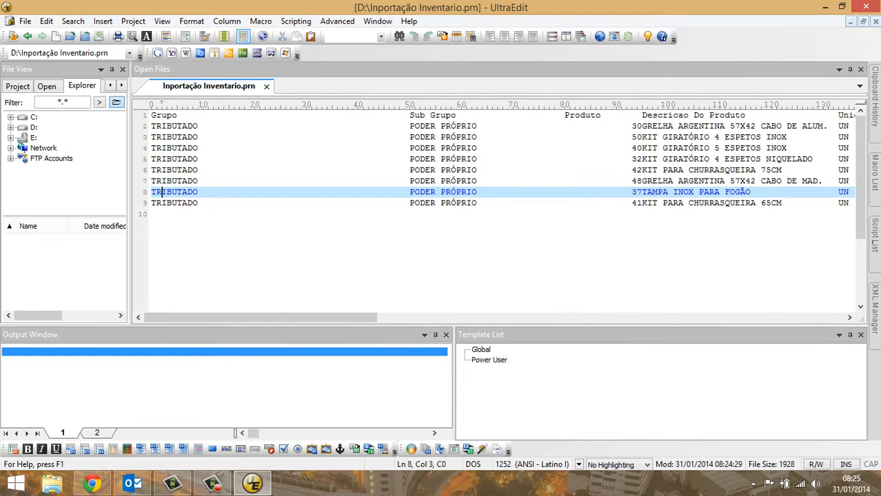
- Examine the position of the decimal comma in the Quantidade values, undoing any accidental text move
{"action": "left_click_drag", "start_coordinate": [261, 318], "coordinate": [491, 317]}
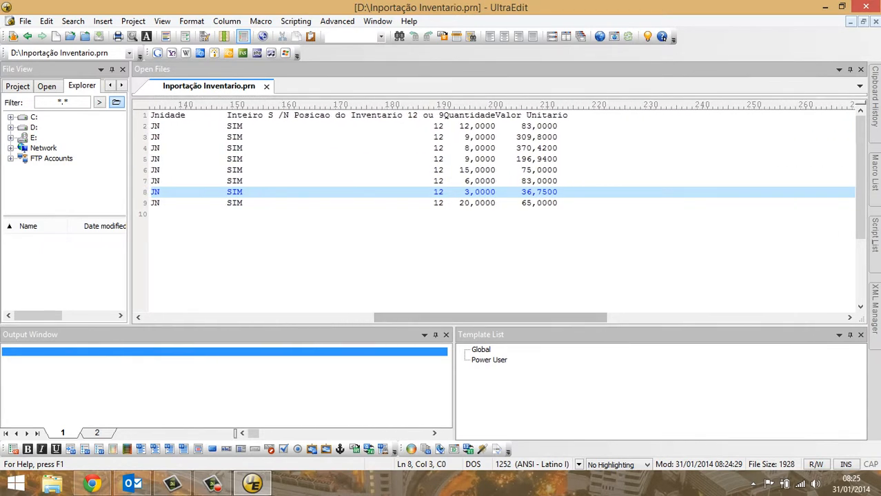
{"action": "left_click_drag", "start_coordinate": [476, 126], "coordinate": [470, 148]}
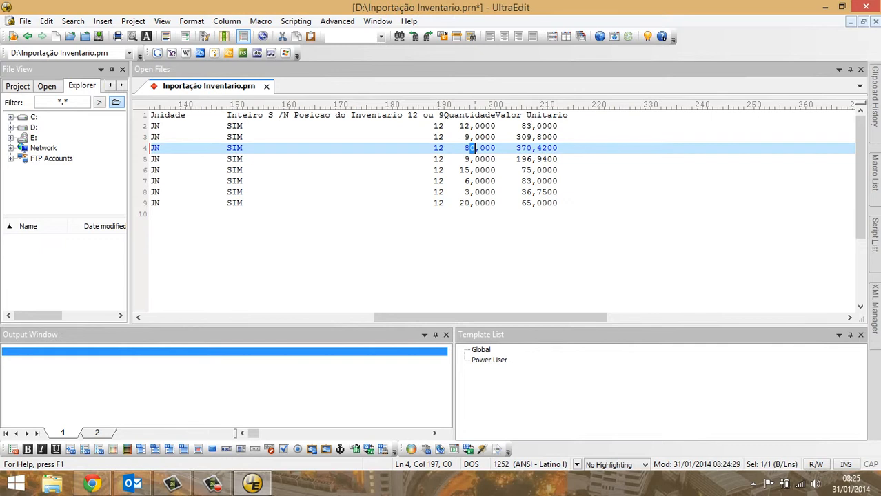
{"action": "key", "text": "ctrl+z"}
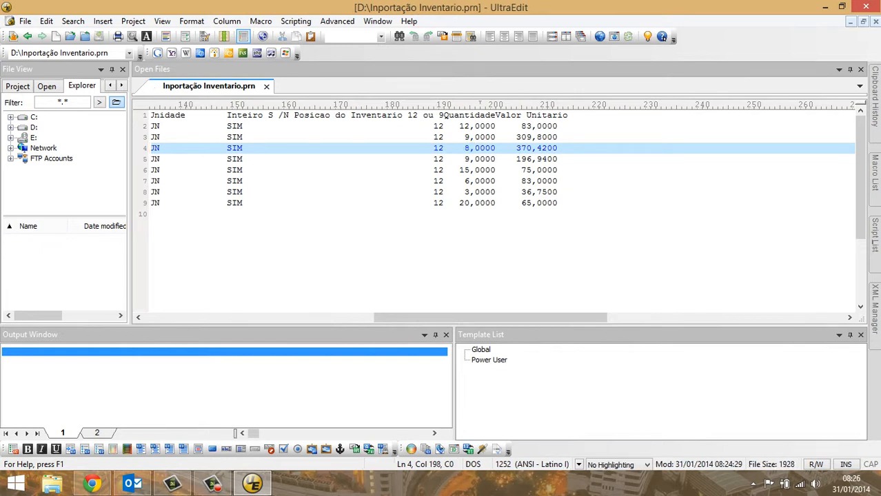
{"action": "left_click", "coordinate": [470, 159]}
{"action": "left_click", "coordinate": [470, 170]}
{"action": "left_click", "coordinate": [475, 181]}
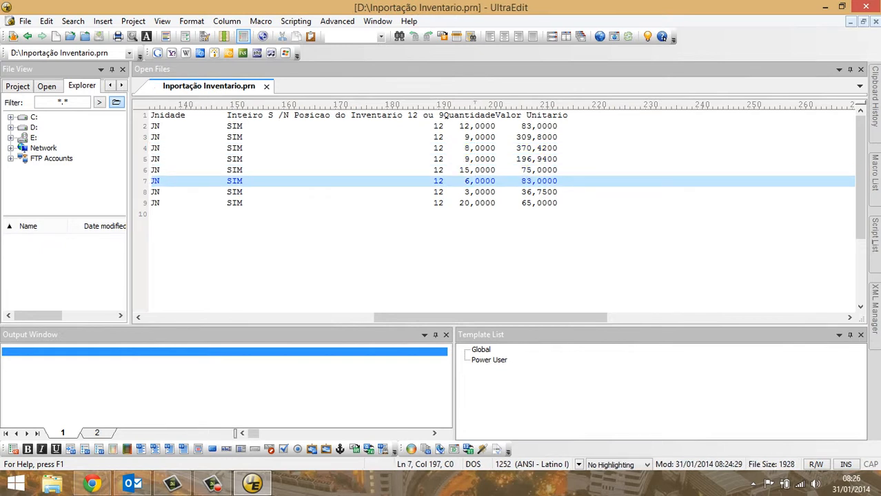
{"action": "left_click", "coordinate": [475, 203]}
- Check how the beginnings and ends of the Quantidade values align across the product lines
{"action": "left_click", "coordinate": [500, 203]}
{"action": "left_click", "coordinate": [496, 181]}
{"action": "left_click", "coordinate": [501, 159]}
{"action": "left_click", "coordinate": [501, 148]}
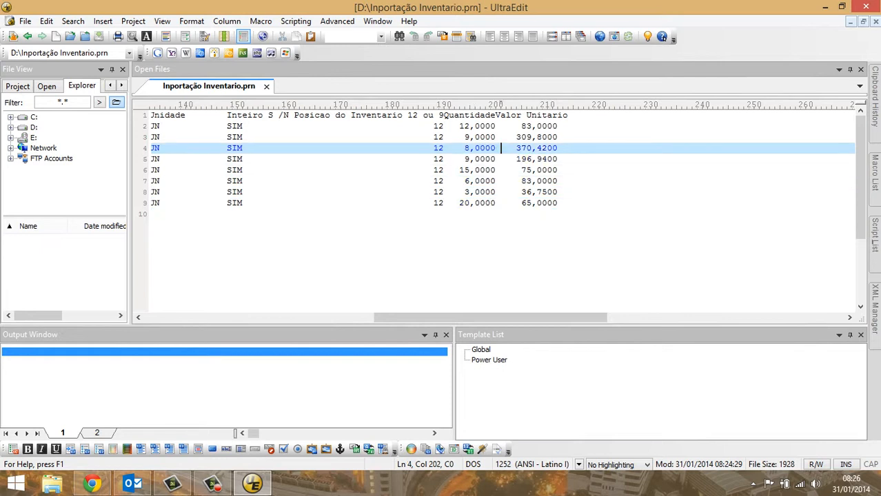
{"action": "left_click", "coordinate": [501, 137]}
{"action": "left_click", "coordinate": [501, 127]}
{"action": "left_click", "coordinate": [460, 126]}
{"action": "left_click", "coordinate": [460, 137]}
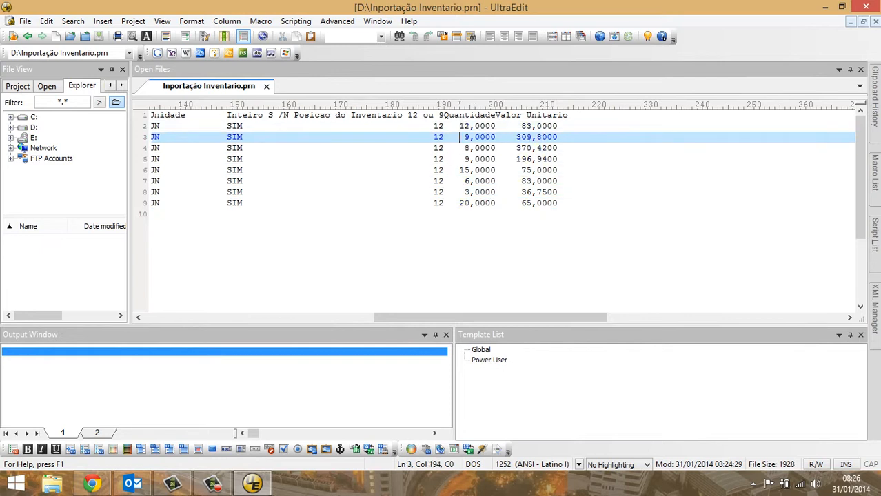
{"action": "left_click", "coordinate": [460, 170]}
- Turn on Column Mode and cut 1 column at the Quantidade decimal comma, starting from line 2
{"action": "left_click_drag", "start_coordinate": [475, 126], "coordinate": [470, 126]}
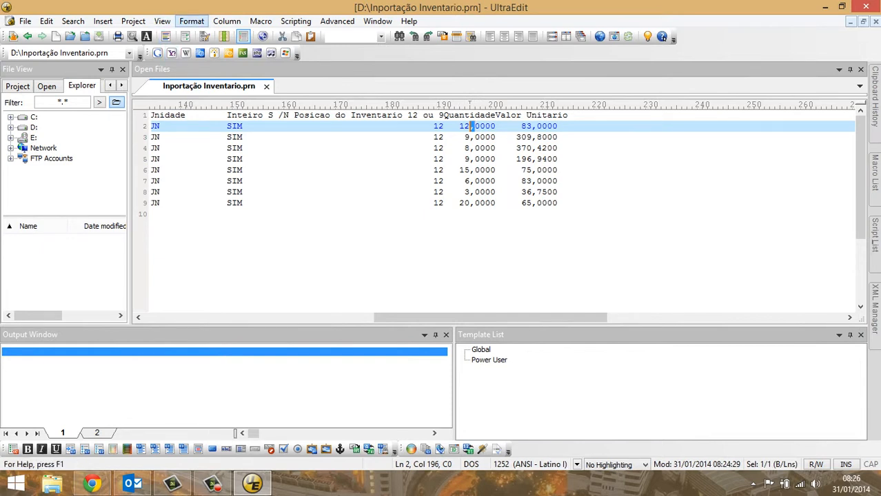
{"action": "left_click", "coordinate": [227, 21]}
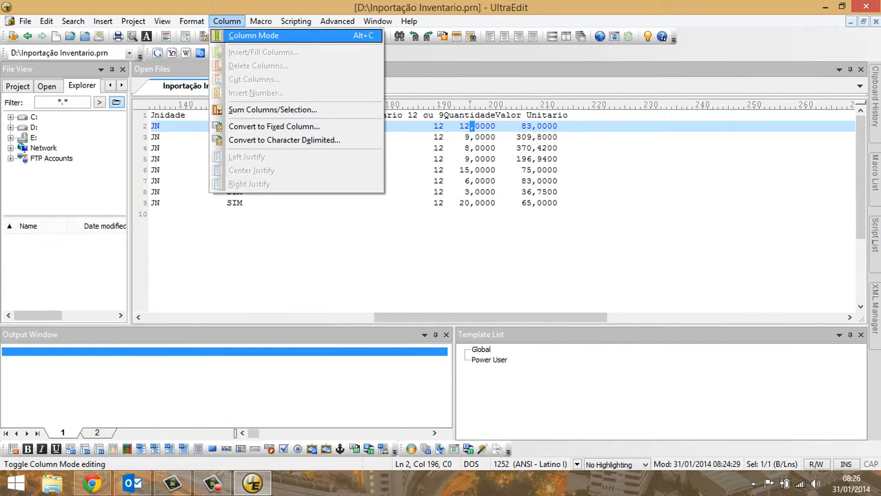
{"action": "left_click", "coordinate": [254, 35]}
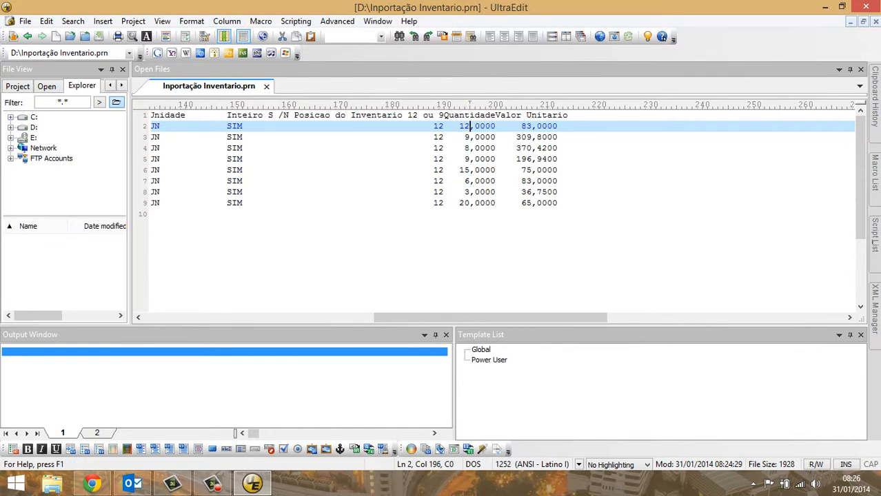
{"action": "left_click", "coordinate": [227, 20]}
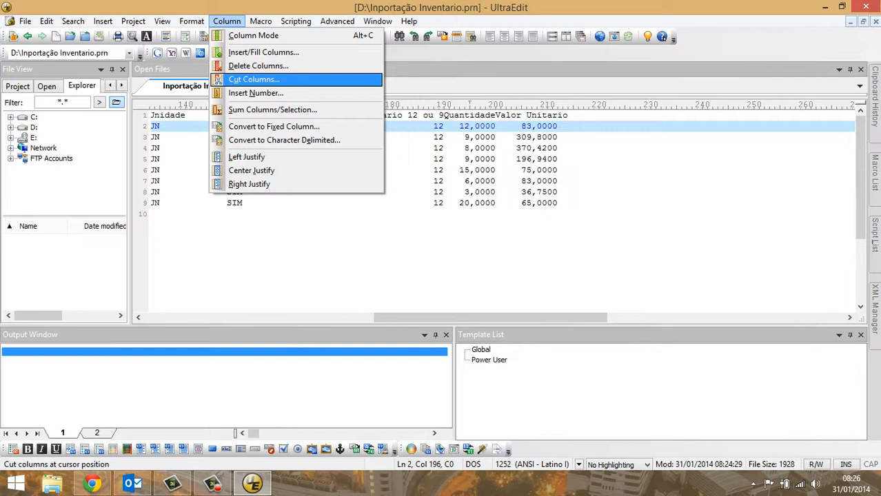
{"action": "left_click", "coordinate": [254, 80]}
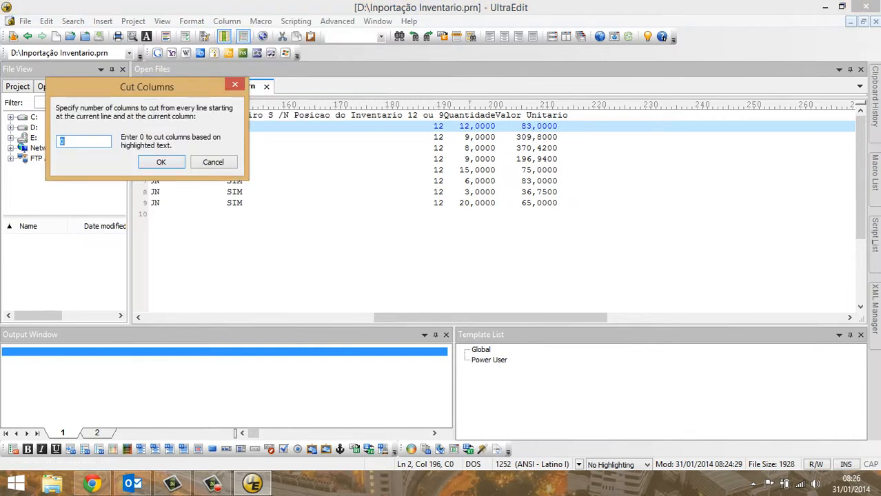
{"action": "type", "text": "1"}
{"action": "key", "text": "Return"}
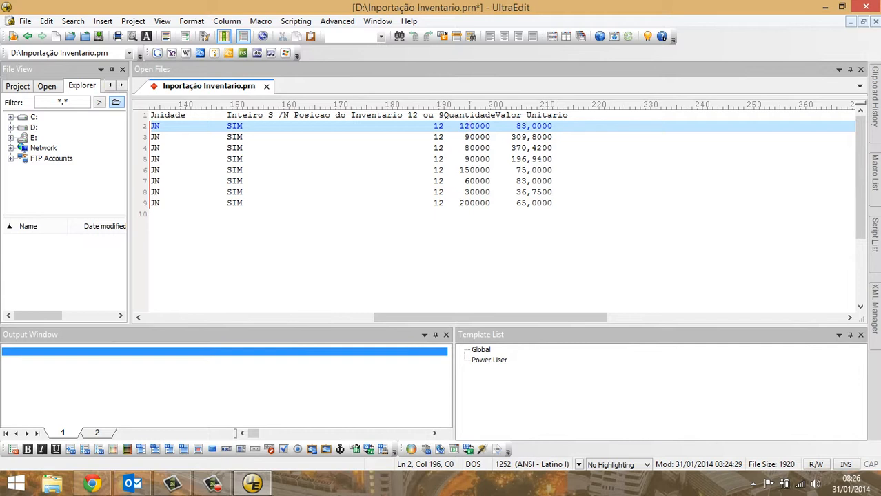
- Cut 1 column at the decimal comma of the Valor Unitario values, starting from line 2 in Column Mode
{"action": "left_click_drag", "start_coordinate": [531, 126], "coordinate": [526, 126]}
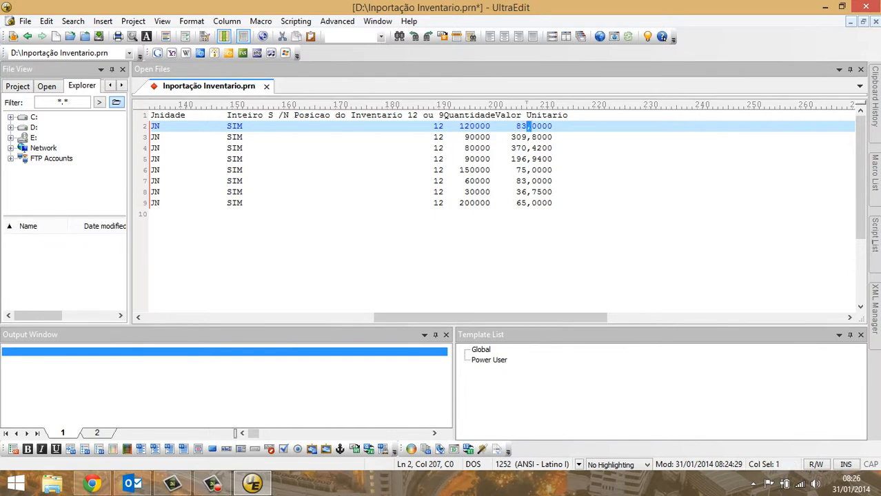
{"action": "left_click", "coordinate": [227, 20]}
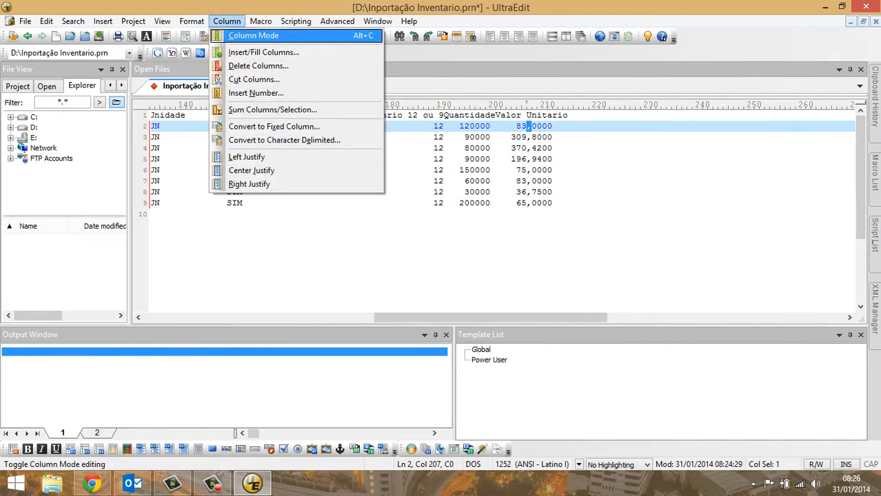
{"action": "key", "text": "Return"}
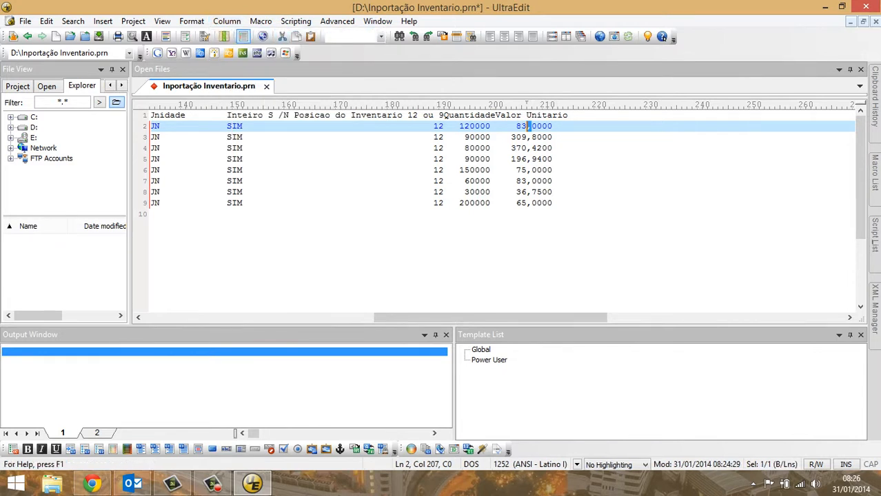
{"action": "left_click", "coordinate": [227, 22]}
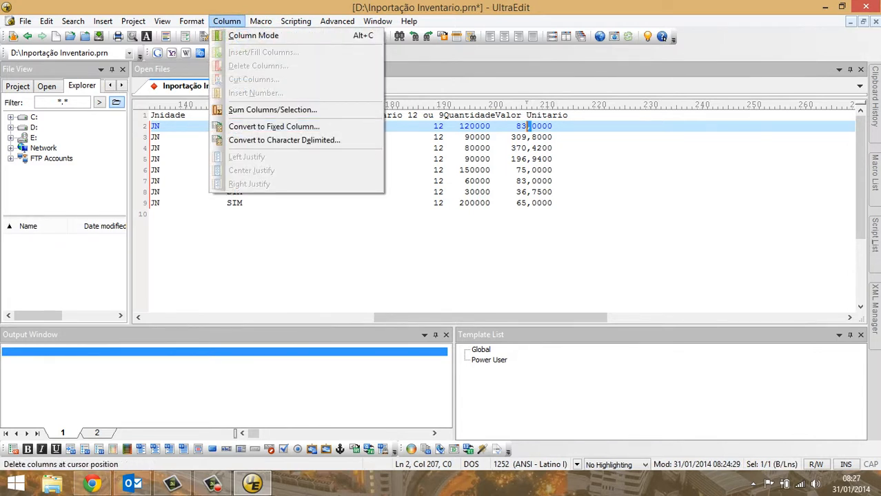
{"action": "key", "text": "Return"}
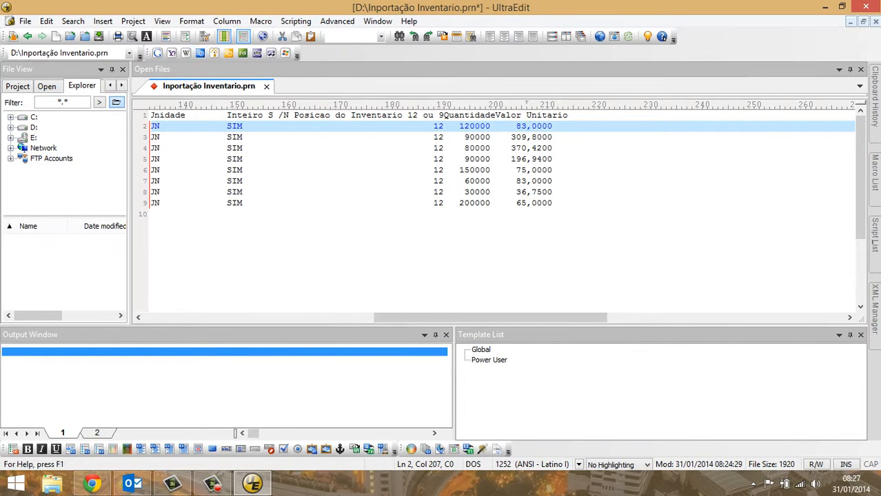
{"action": "left_click", "coordinate": [227, 21]}
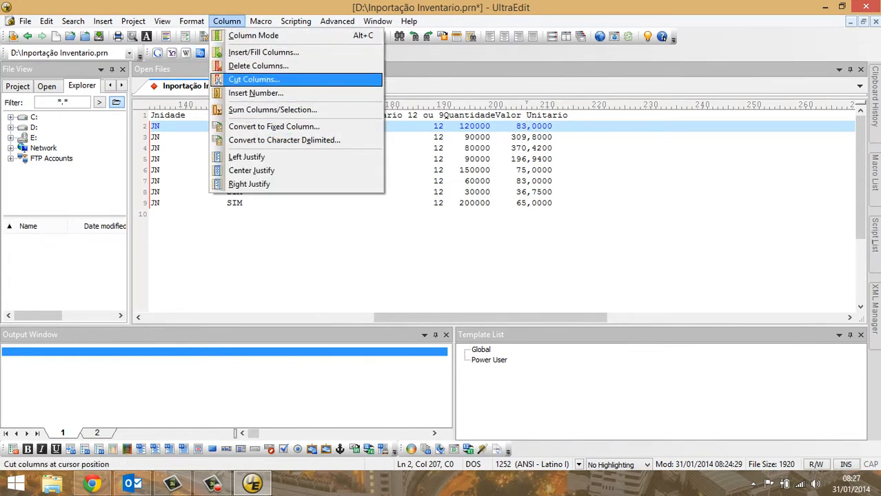
{"action": "key", "text": "Return"}
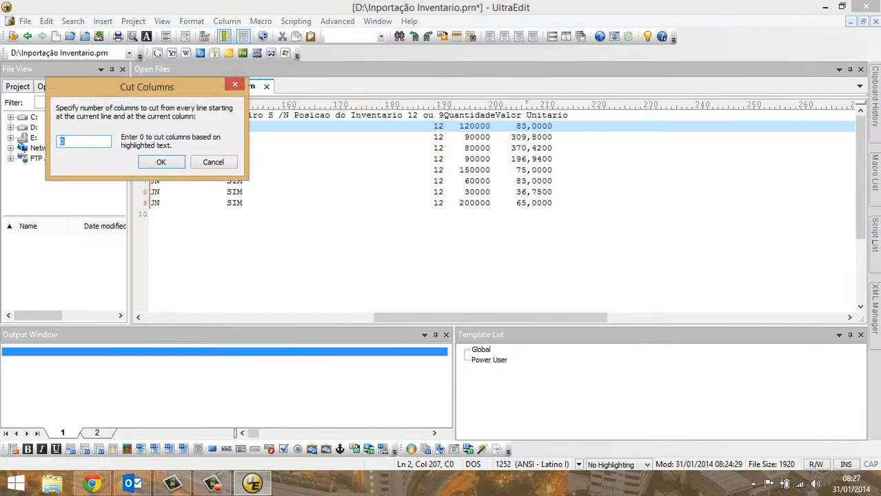
{"action": "type", "text": "1"}
{"action": "key", "text": "Return"}
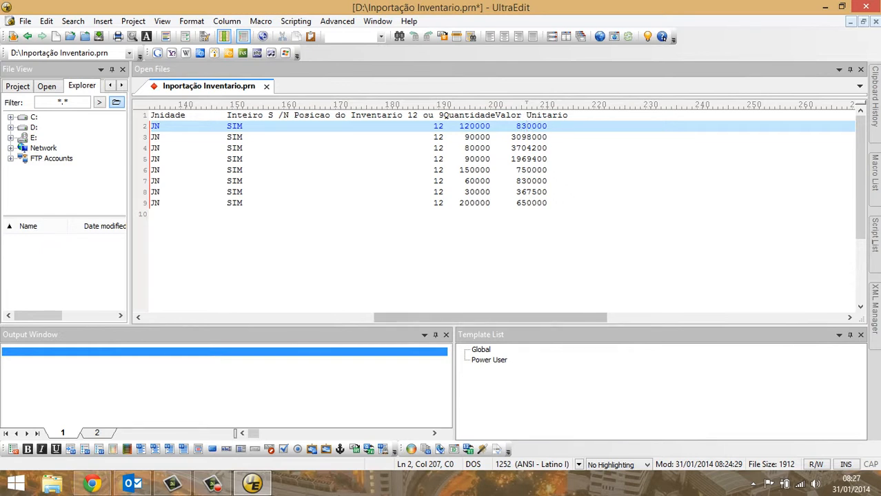
- Close the Output Window and the Template List to enlarge the editing area
{"action": "left_click", "coordinate": [446, 334]}
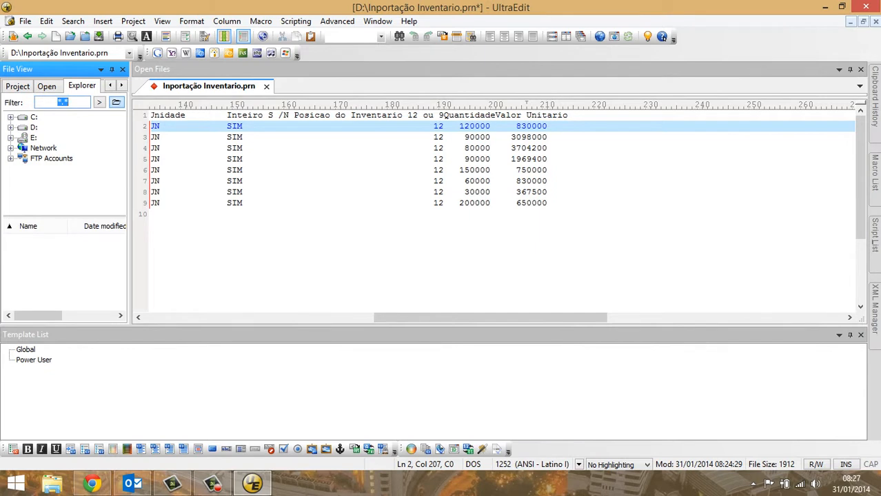
{"action": "mouse_move", "coordinate": [874, 322]}
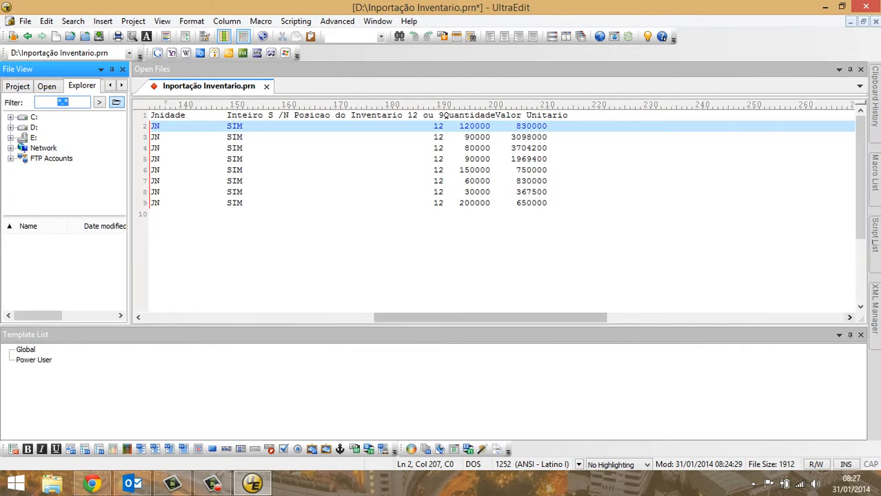
{"action": "left_click", "coordinate": [860, 334]}
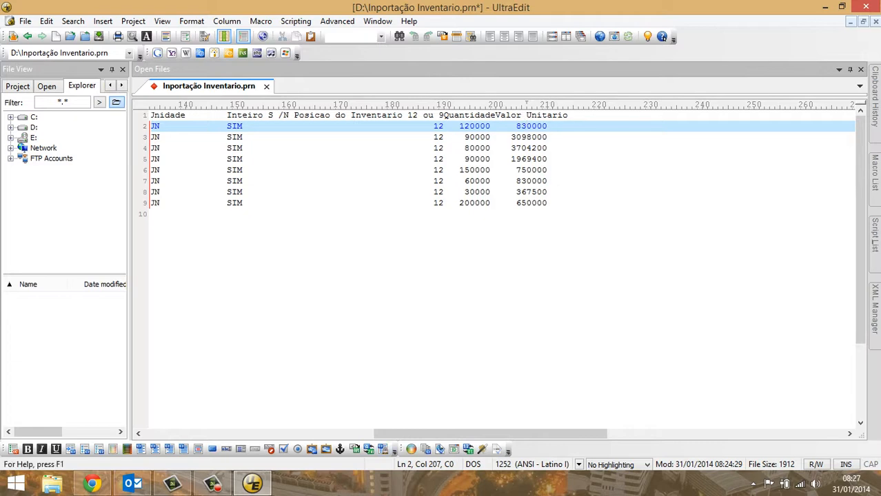
- Examine the header line's column layout from Grupo to Unidade, moving the cursor along line 1 and back to its start
{"action": "left_click_drag", "start_coordinate": [489, 433], "coordinate": [259, 434]}
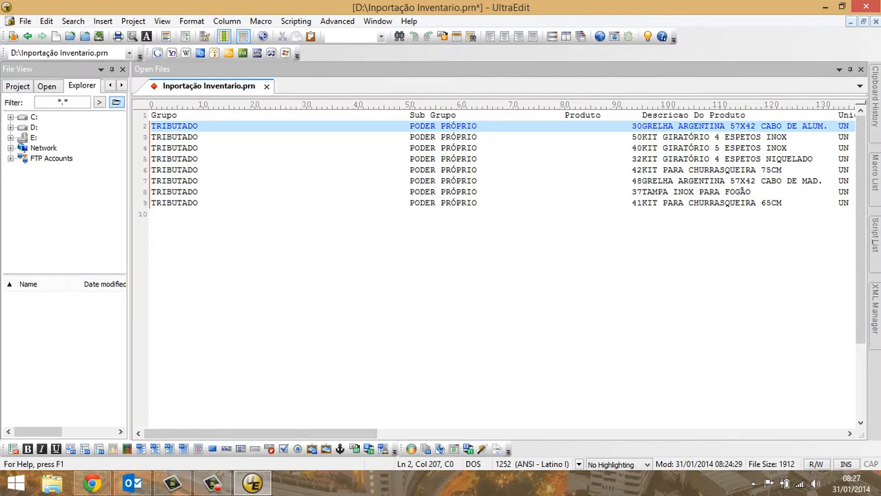
{"action": "left_click", "coordinate": [153, 115]}
{"action": "key", "text": "Home"}
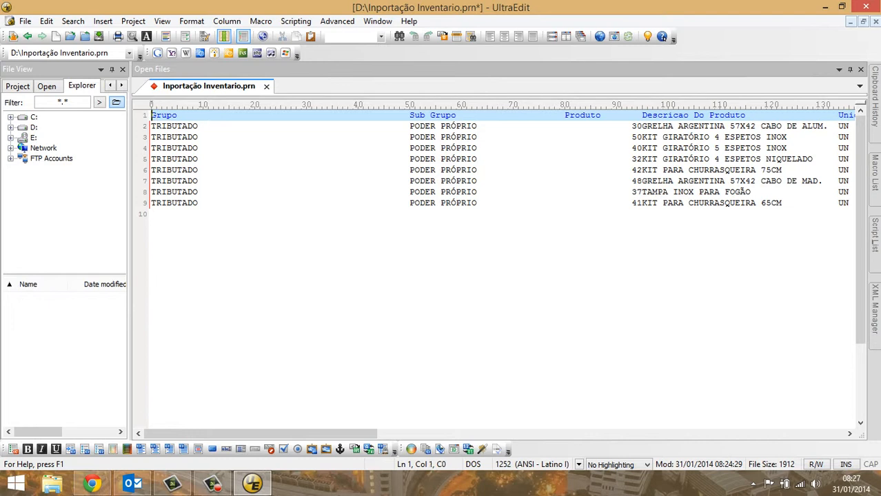
{"action": "key", "text": "Right"}
{"action": "key", "text": "Right"}
{"action": "key", "text": "Right"}
{"action": "key", "text": "Right"}
{"action": "key", "text": "Right"}
{"action": "key", "text": "Right"}
{"action": "key", "text": "Right"}
{"action": "key", "text": "Right"}
{"action": "key", "text": "Right"}
{"action": "key", "text": "Right"}
{"action": "key", "text": "Right"}
{"action": "key", "text": "Right"}
{"action": "key", "text": "Right"}
{"action": "key", "text": "Right"}
{"action": "key", "text": "Right"}
{"action": "key", "text": "Right"}
{"action": "key", "text": "Right"}
{"action": "key", "text": "Right"}
{"action": "key", "text": "Right"}
{"action": "key", "text": "Right"}
{"action": "key", "text": "Right"}
{"action": "key", "text": "Right"}
{"action": "key", "text": "Right"}
{"action": "key", "text": "Right"}
{"action": "key", "text": "Right"}
{"action": "key", "text": "Right"}
{"action": "key", "text": "Right"}
{"action": "key", "text": "Right"}
{"action": "key", "text": "Right"}
{"action": "key", "text": "Right"}
{"action": "key", "text": "Right"}
{"action": "key", "text": "Right"}
{"action": "key", "text": "Right"}
{"action": "key", "text": "Right"}
{"action": "key", "text": "Right"}
{"action": "key", "text": "Right"}
{"action": "key", "text": "Right"}
{"action": "key", "text": "Right"}
{"action": "key", "text": "Right"}
{"action": "key", "text": "Right"}
{"action": "key", "text": "Right"}
{"action": "key", "text": "Right"}
{"action": "key", "text": "Right"}
{"action": "key", "text": "Right"}
{"action": "key", "text": "Right"}
{"action": "key", "text": "Right"}
{"action": "key", "text": "Right"}
{"action": "key", "text": "Right"}
{"action": "key", "text": "Right"}
{"action": "key", "text": "Right"}
{"action": "key", "text": "Right"}
{"action": "key", "text": "Right"}
{"action": "key", "text": "Right"}
{"action": "key", "text": "Right"}
{"action": "key", "text": "Right"}
{"action": "key", "text": "Right"}
{"action": "key", "text": "Right"}
{"action": "key", "text": "Right"}
{"action": "key", "text": "Right"}
{"action": "key", "text": "Right"}
{"action": "key", "text": "Right"}
{"action": "key", "text": "Right"}
{"action": "key", "text": "Right"}
{"action": "key", "text": "Right"}
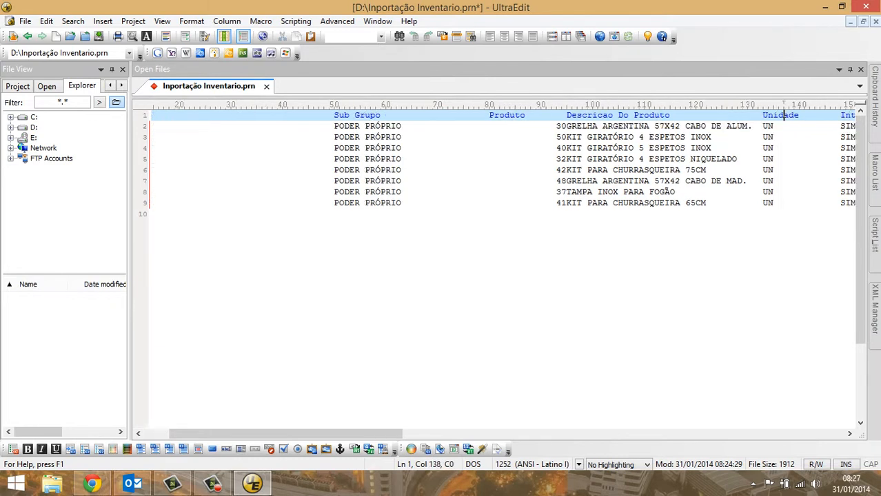
{"action": "key", "text": "Left"}
{"action": "key", "text": "Left"}
{"action": "key", "text": "Left"}
{"action": "key", "text": "Left"}
{"action": "key", "text": "Left"}
{"action": "key", "text": "Left"}
{"action": "key", "text": "Left"}
{"action": "key", "text": "Left"}
{"action": "key", "text": "Left"}
{"action": "key", "text": "Left"}
{"action": "key", "text": "Left"}
{"action": "key", "text": "Left"}
{"action": "key", "text": "Left"}
{"action": "key", "text": "Left"}
{"action": "key", "text": "Left"}
{"action": "key", "text": "Left"}
{"action": "key", "text": "Left"}
{"action": "key", "text": "Left"}
{"action": "key", "text": "Left"}
{"action": "key", "text": "Left"}
{"action": "key", "text": "Left"}
{"action": "key", "text": "Left"}
{"action": "key", "text": "Left"}
{"action": "key", "text": "Left"}
{"action": "key", "text": "Left"}
{"action": "key", "text": "Left"}
{"action": "key", "text": "Left"}
{"action": "key", "text": "Left"}
{"action": "key", "text": "Left"}
{"action": "key", "text": "Left"}
{"action": "key", "text": "Left"}
{"action": "key", "text": "Left"}
{"action": "key", "text": "Left"}
{"action": "key", "text": "Left"}
{"action": "key", "text": "Left"}
{"action": "key", "text": "Left"}
{"action": "key", "text": "Left"}
{"action": "key", "text": "Left"}
{"action": "key", "text": "Left"}
{"action": "key", "text": "Left"}
{"action": "key", "text": "Left"}
{"action": "key", "text": "Left"}
{"action": "key", "text": "Left"}
{"action": "key", "text": "Left"}
{"action": "key", "text": "Left"}
{"action": "key", "text": "Left"}
{"action": "key", "text": "Left"}
{"action": "key", "text": "Left"}
{"action": "key", "text": "Left"}
{"action": "key", "text": "Left"}
{"action": "key", "text": "Left"}
{"action": "key", "text": "Left"}
{"action": "key", "text": "Left"}
{"action": "key", "text": "Left"}
{"action": "key", "text": "Left"}
{"action": "key", "text": "Left"}
{"action": "key", "text": "Left"}
{"action": "key", "text": "Left"}
{"action": "key", "text": "Left"}
{"action": "key", "text": "Left"}
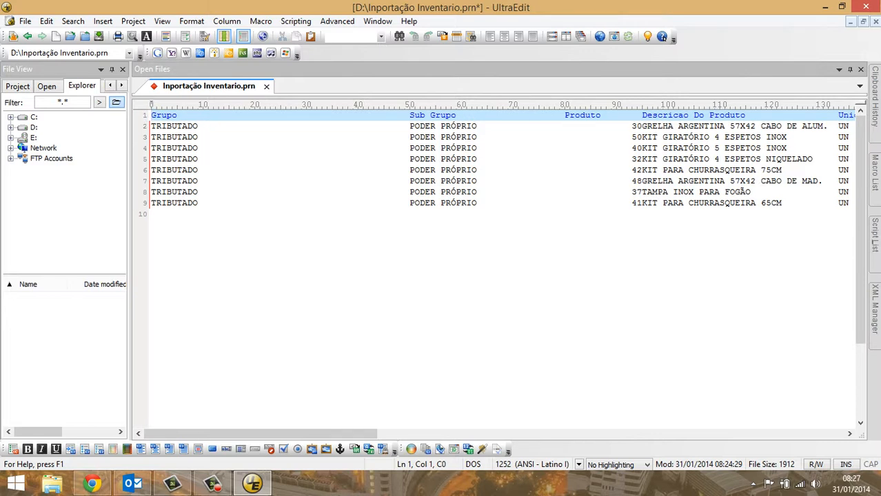
- Check the beginnings of all product lines down to line 9 and return to the header line
{"action": "key", "text": "Down"}
{"action": "key", "text": "Down"}
{"action": "key", "text": "Down"}
{"action": "key", "text": "Down"}
{"action": "key", "text": "Down"}
{"action": "key", "text": "Down"}
{"action": "key", "text": "Down"}
{"action": "key", "text": "Down"}
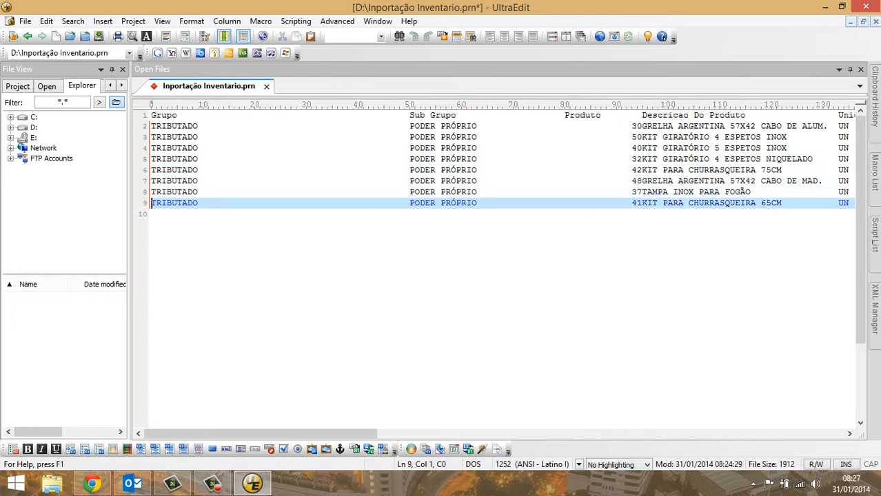
{"action": "key", "text": "Up"}
{"action": "key", "text": "Up"}
{"action": "key", "text": "Up"}
{"action": "key", "text": "Up"}
{"action": "key", "text": "Up"}
{"action": "key", "text": "Up"}
{"action": "key", "text": "Up"}
{"action": "key", "text": "Up"}
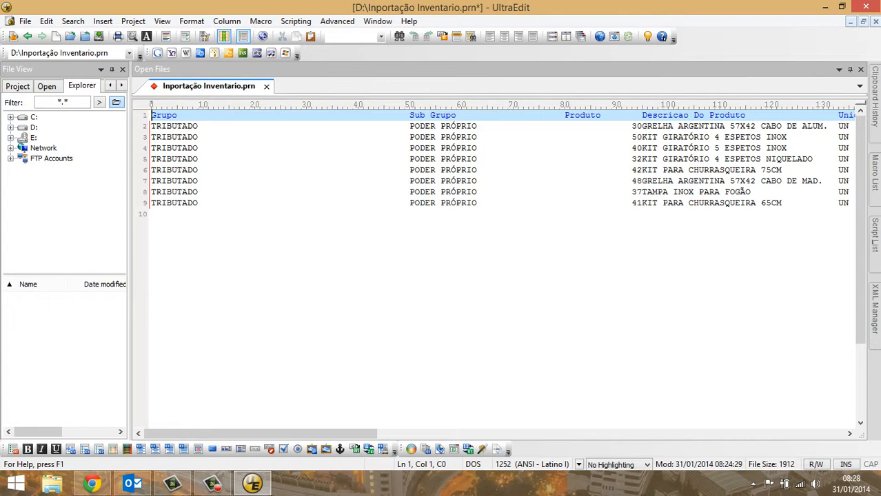
- Delete the header line containing the Grupo, Sub Grupo, Produto and Descricao Do Produto column names
{"action": "key", "text": "Down"}
{"action": "key", "text": "Menu"}
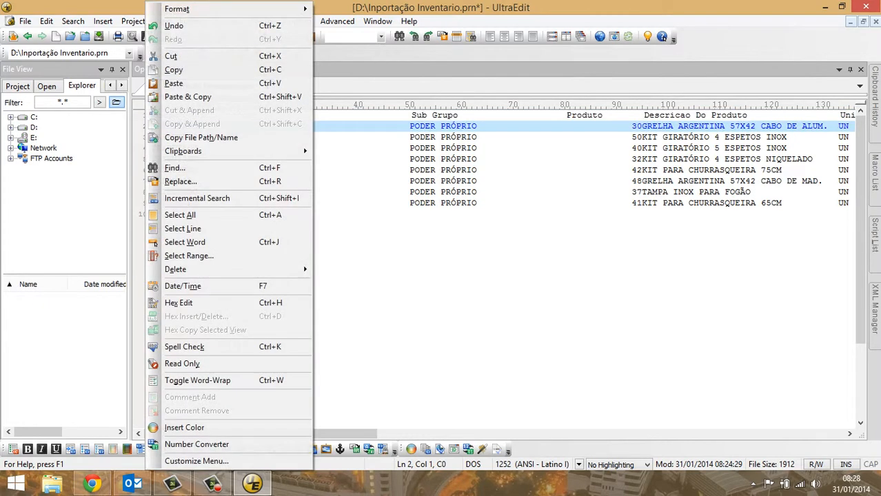
{"action": "left_click", "coordinate": [143, 126]}
{"action": "right_click", "coordinate": [141, 126]}
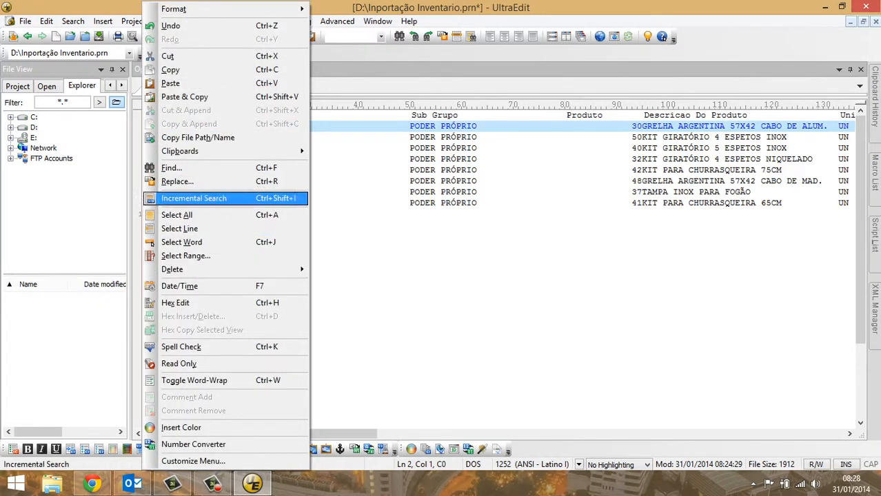
{"action": "mouse_move", "coordinate": [227, 270]}
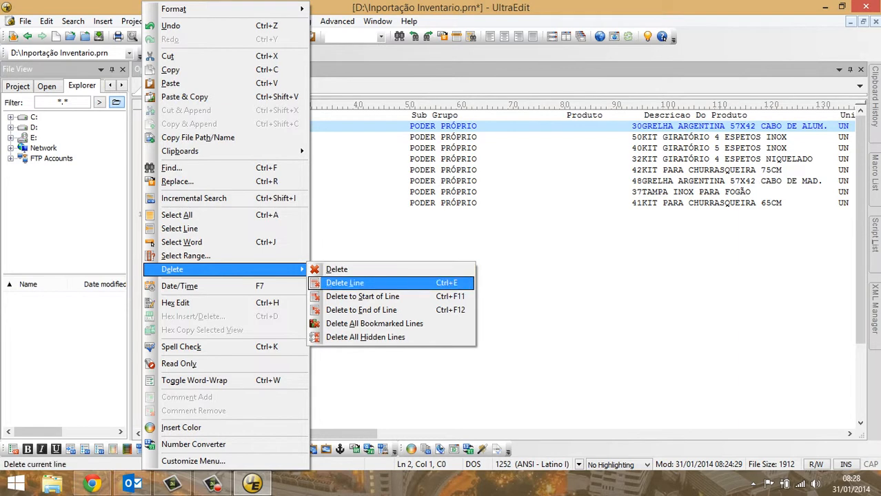
{"action": "left_click", "coordinate": [344, 283]}
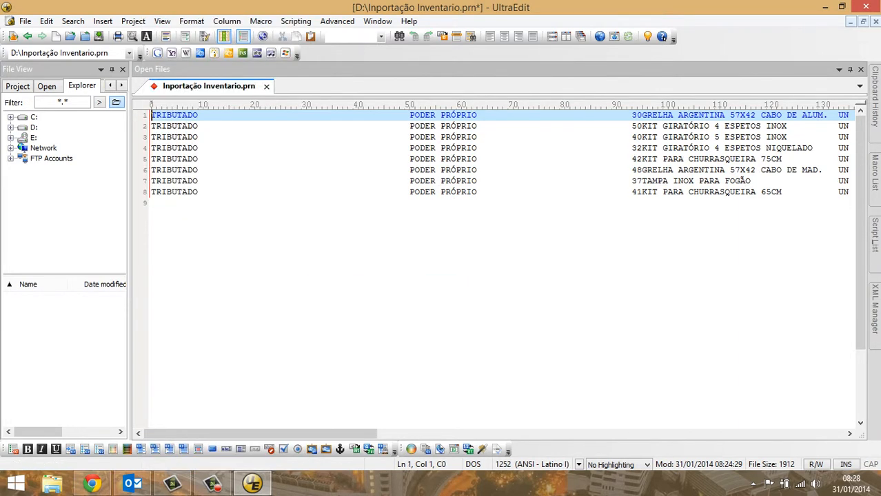
- Examine the column layout of the first product line, moving the cursor along line 1 and back to its start
{"action": "key", "text": "Right"}
{"action": "key", "text": "Right"}
{"action": "key", "text": "Right"}
{"action": "key", "text": "Right"}
{"action": "key", "text": "Right"}
{"action": "key", "text": "Right"}
{"action": "key", "text": "Right"}
{"action": "key", "text": "Right"}
{"action": "key", "text": "Right"}
{"action": "key", "text": "Right"}
{"action": "key", "text": "Right"}
{"action": "key", "text": "Right"}
{"action": "key", "text": "Right"}
{"action": "key", "text": "Right"}
{"action": "key", "text": "Right"}
{"action": "key", "text": "Right"}
{"action": "key", "text": "Right"}
{"action": "key", "text": "Right"}
{"action": "key", "text": "Right"}
{"action": "key", "text": "Right"}
{"action": "key", "text": "Right"}
{"action": "key", "text": "Right"}
{"action": "key", "text": "Right"}
{"action": "key", "text": "Right"}
{"action": "key", "text": "Right"}
{"action": "key", "text": "Right"}
{"action": "key", "text": "Right"}
{"action": "key", "text": "Right"}
{"action": "key", "text": "Right"}
{"action": "key", "text": "Right"}
{"action": "key", "text": "Right"}
{"action": "key", "text": "Right"}
{"action": "key", "text": "Right"}
{"action": "key", "text": "Right"}
{"action": "key", "text": "Right"}
{"action": "key", "text": "Right"}
{"action": "key", "text": "Right"}
{"action": "key", "text": "Right"}
{"action": "key", "text": "Right"}
{"action": "key", "text": "Right"}
{"action": "key", "text": "Left"}
{"action": "key", "text": "Left"}
{"action": "key", "text": "Left"}
{"action": "key", "text": "Left"}
{"action": "key", "text": "Left"}
{"action": "key", "text": "Left"}
{"action": "key", "text": "Left"}
{"action": "key", "text": "Left"}
{"action": "key", "text": "Left"}
{"action": "key", "text": "Left"}
{"action": "key", "text": "Left"}
{"action": "key", "text": "Left"}
{"action": "key", "text": "Left"}
{"action": "key", "text": "Left"}
{"action": "key", "text": "Left"}
{"action": "key", "text": "Left"}
{"action": "key", "text": "Left"}
{"action": "key", "text": "Left"}
{"action": "key", "text": "Left"}
{"action": "key", "text": "Left"}
{"action": "key", "text": "Left"}
{"action": "key", "text": "Left"}
{"action": "key", "text": "Left"}
{"action": "key", "text": "Left"}
{"action": "key", "text": "Left"}
{"action": "key", "text": "Left"}
{"action": "key", "text": "Left"}
{"action": "key", "text": "Left"}
{"action": "key", "text": "Left"}
{"action": "key", "text": "Left"}
{"action": "key", "text": "Left"}
{"action": "key", "text": "Left"}
{"action": "key", "text": "Left"}
{"action": "key", "text": "Left"}
{"action": "key", "text": "Left"}
{"action": "key", "text": "Left"}
{"action": "key", "text": "Left"}
{"action": "key", "text": "Left"}
{"action": "key", "text": "Left"}
{"action": "key", "text": "Left"}
{"action": "key", "text": "Left"}
{"action": "key", "text": "Left"}
{"action": "key", "text": "Left"}
{"action": "key", "text": "Left"}
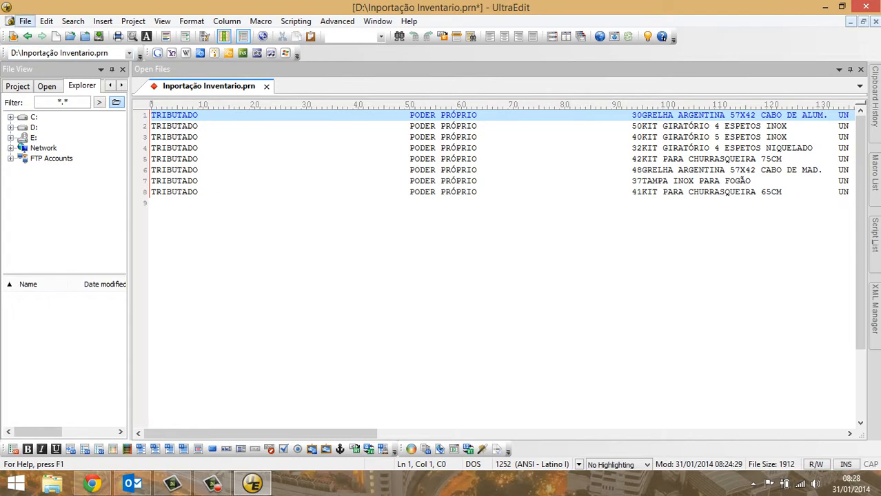
- Save the changes to Inportação Inventario.prn and close the editor
{"action": "left_click", "coordinate": [25, 22]}
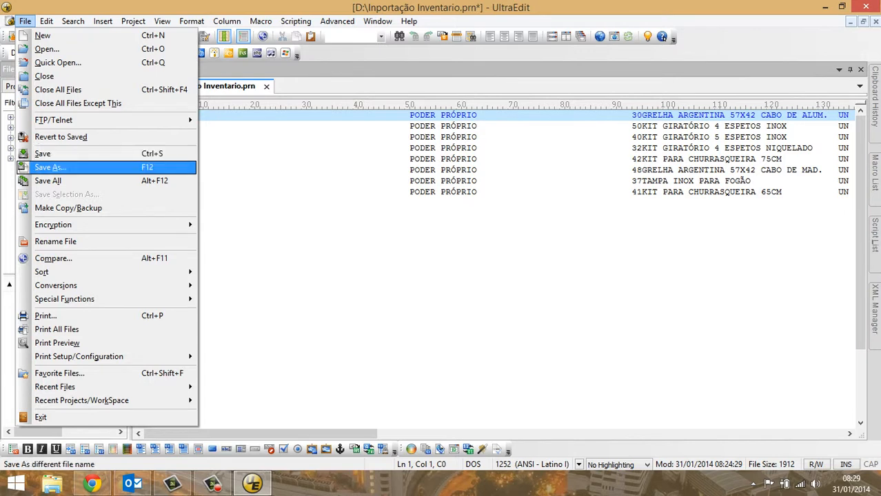
{"action": "left_click", "coordinate": [62, 154]}
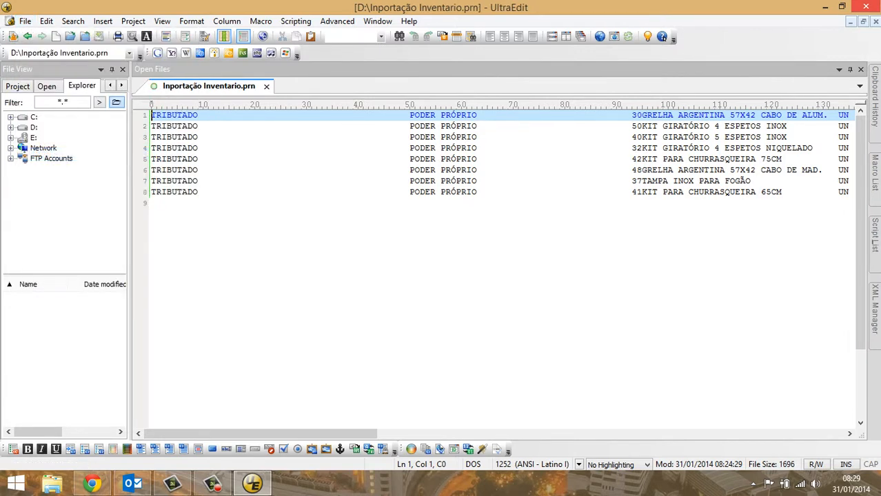
{"action": "left_click", "coordinate": [872, 5]}
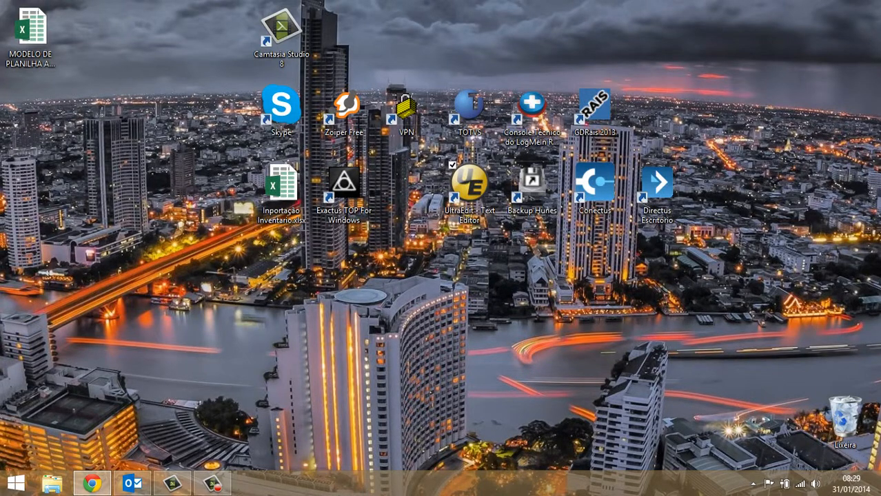
- Reopen Inportação Inventario.prn from the Base de Dados (D:) drive in UltraEdit and dismiss the trial reminder
{"action": "left_click", "coordinate": [52, 490]}
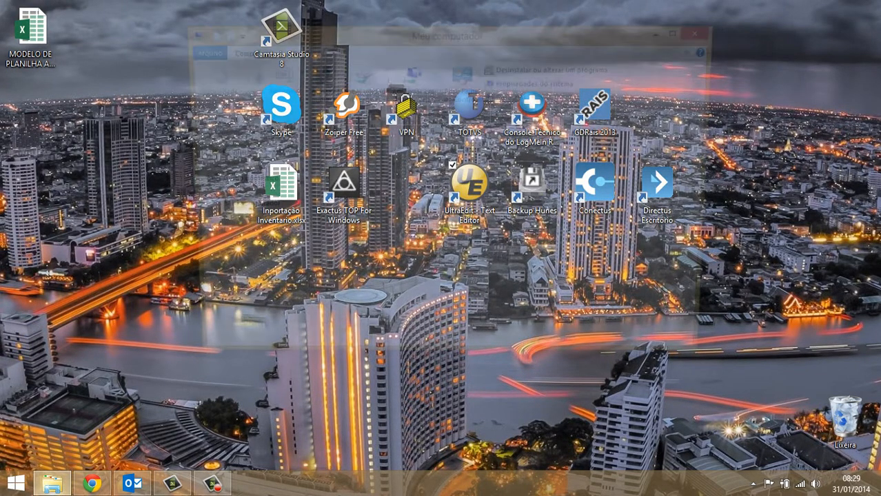
{"action": "double_click", "coordinate": [380, 303]}
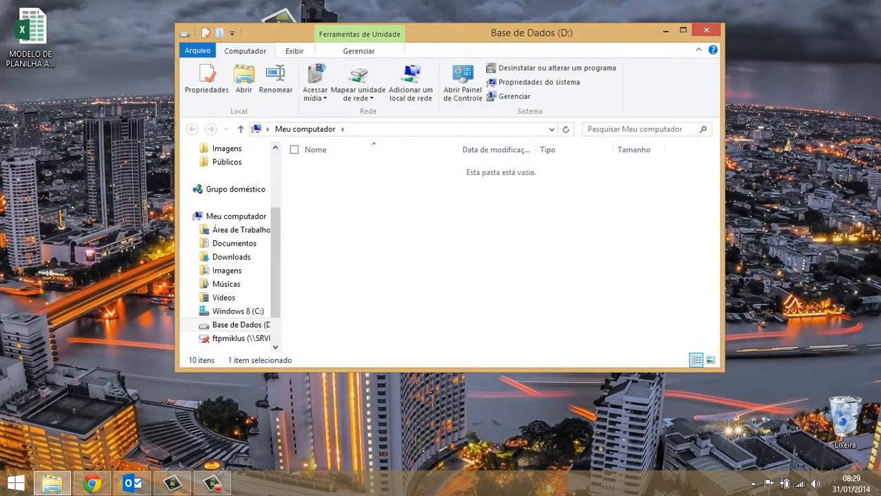
{"action": "scroll", "coordinate": [414, 317], "scroll_direction": "down", "scroll_amount": 4}
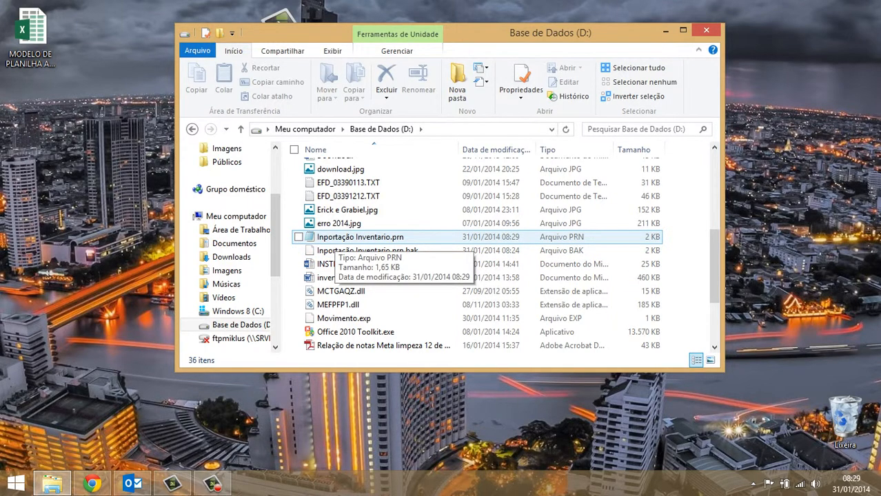
{"action": "right_click", "coordinate": [335, 237]}
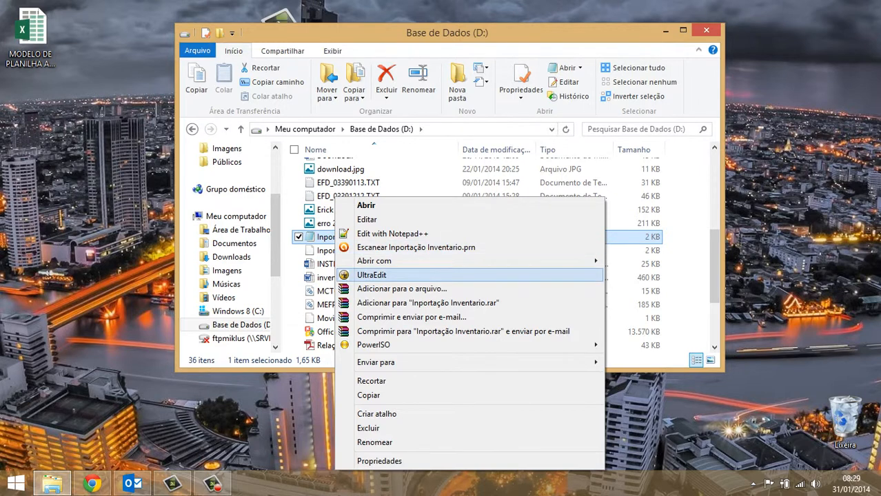
{"action": "left_click", "coordinate": [386, 275]}
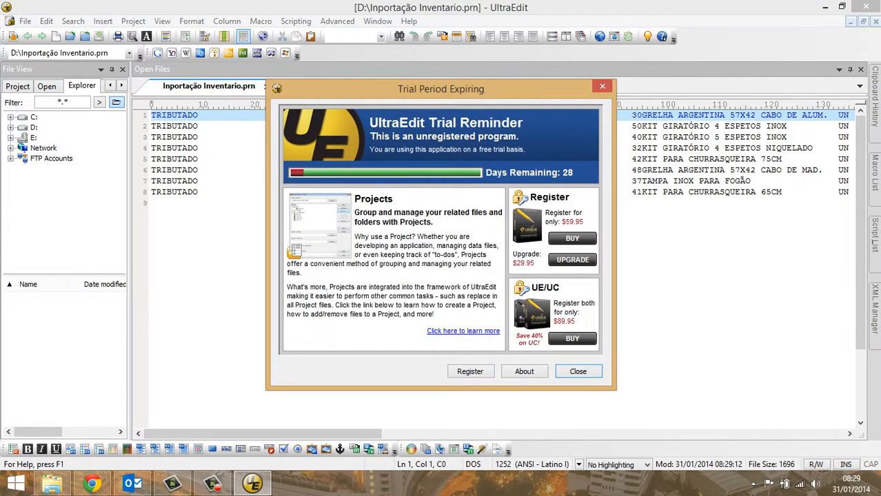
{"action": "left_click", "coordinate": [577, 371]}
{"action": "key", "text": "Escape"}
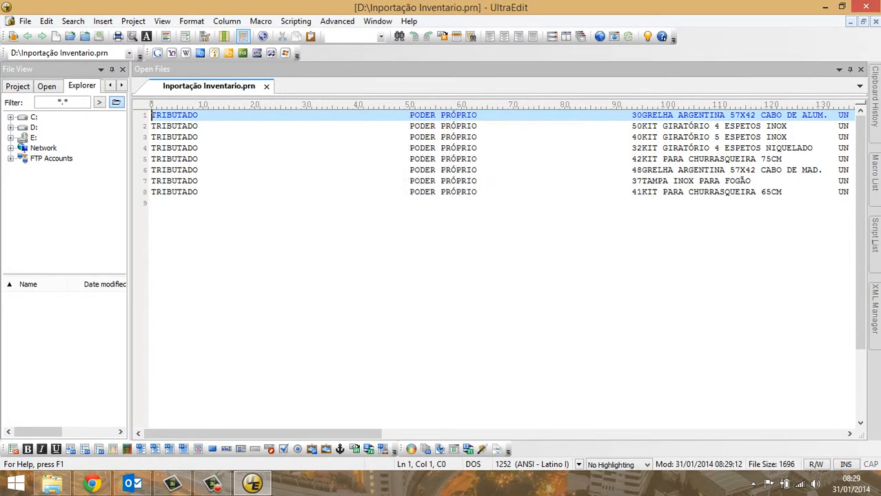
- Review the reopened file's product lines, check the .prn file in the D: folder and close the folder window
{"action": "mouse_move", "coordinate": [261, 433]}
{"action": "left_mouse_down"}
{"action": "mouse_move", "coordinate": [511, 433]}
{"action": "mouse_move", "coordinate": [262, 433]}
{"action": "left_mouse_up"}
{"action": "left_click", "coordinate": [52, 484]}
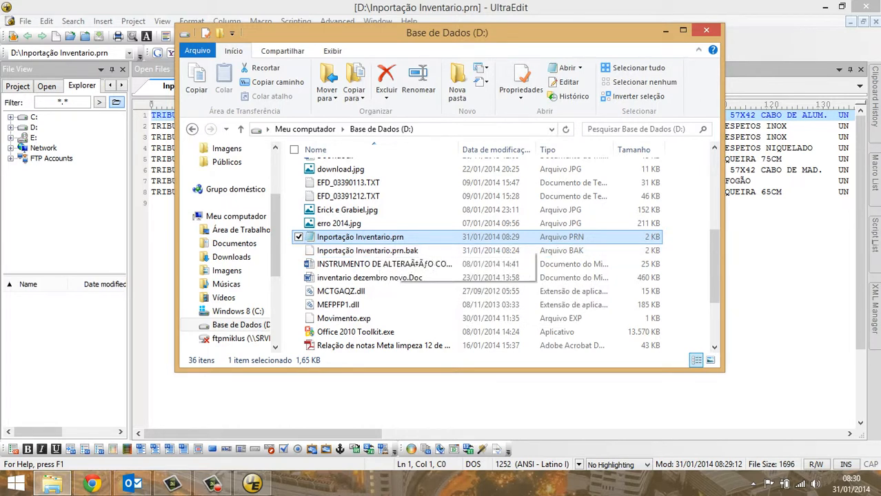
{"action": "left_click", "coordinate": [706, 30]}
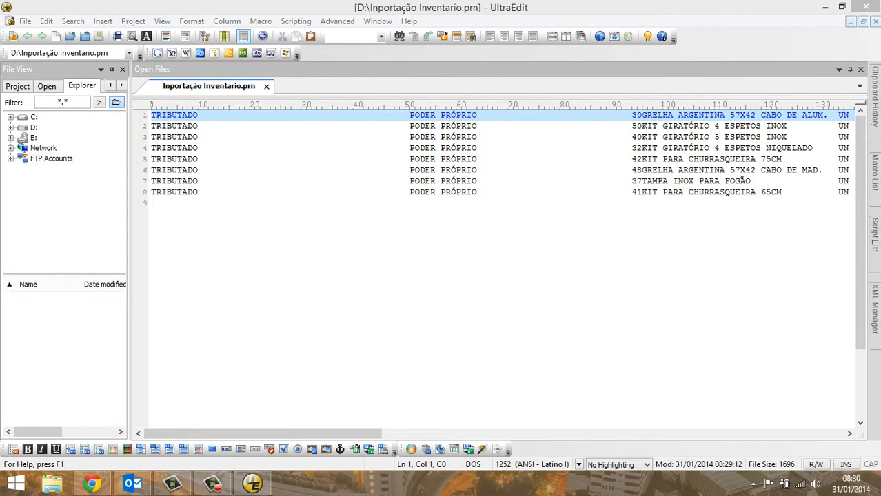
{"action": "left_click", "coordinate": [638, 115]}
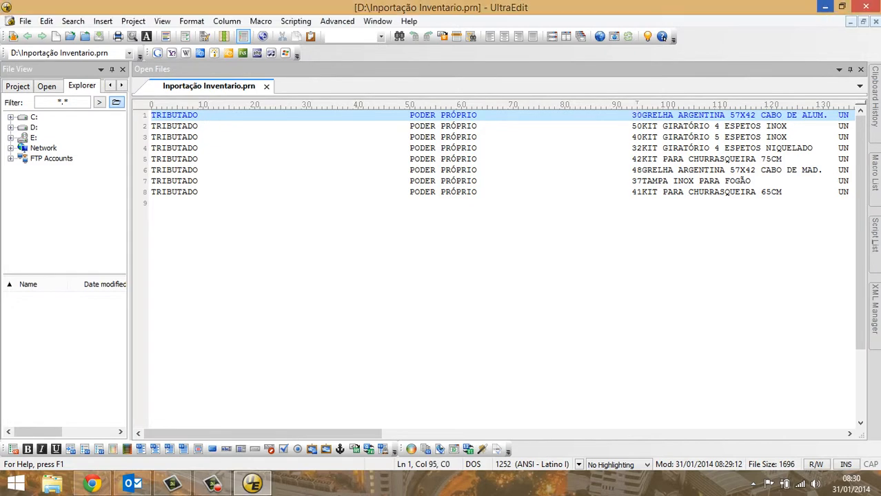
- Minimize the editor, launch Exactus TOP For Windows and dismiss its backup message
{"action": "left_click", "coordinate": [824, 7]}
{"action": "left_click", "coordinate": [343, 185]}
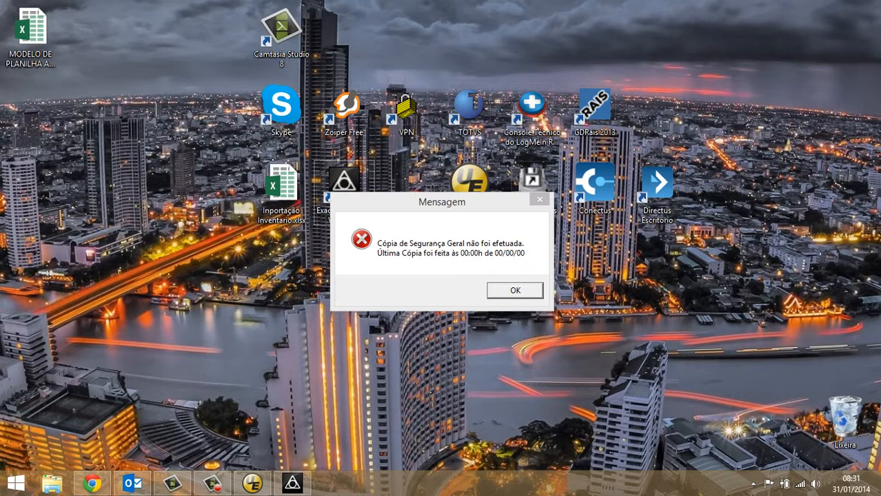
{"action": "left_click_drag", "start_coordinate": [442, 202], "coordinate": [239, 198]}
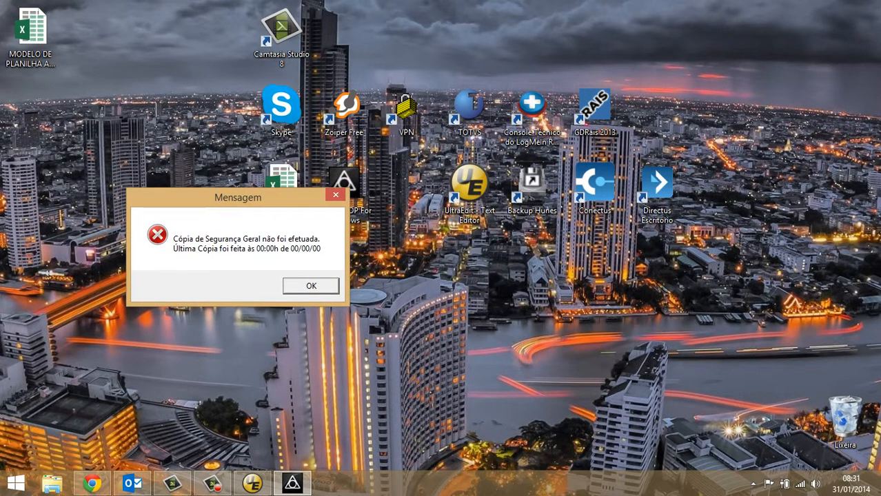
{"action": "left_click", "coordinate": [311, 286]}
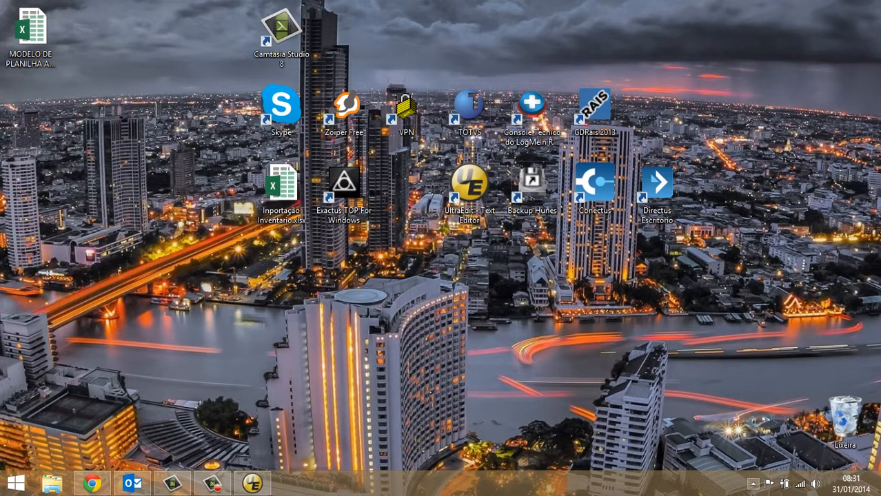
- Log in to Exactus TOP by entering the account password for the preset user
{"action": "left_click", "coordinate": [752, 484]}
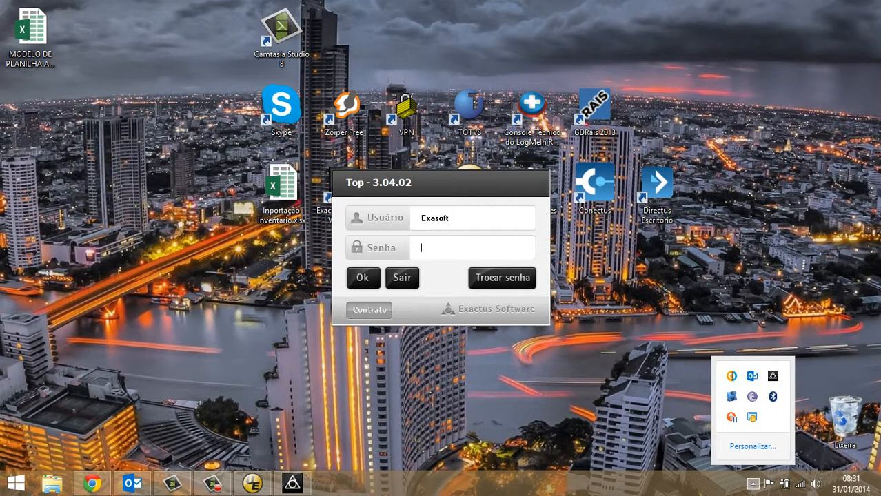
{"action": "left_click", "coordinate": [472, 248]}
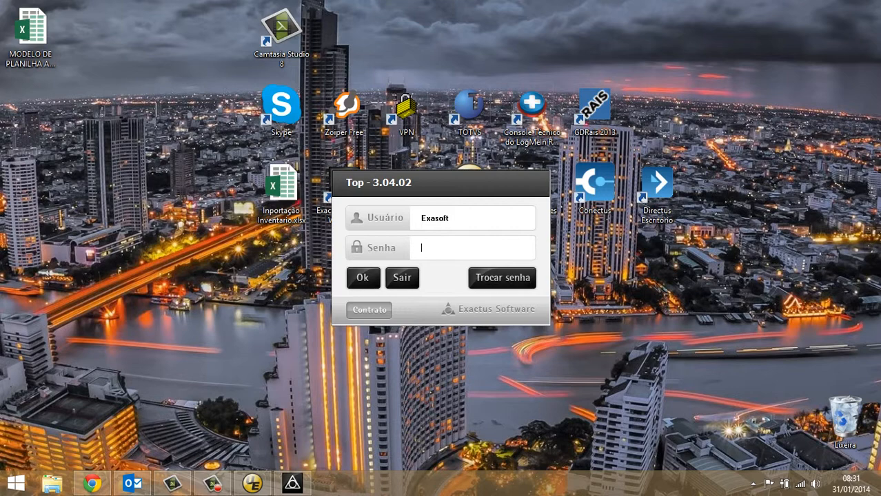
{"action": "type", "text": "*****"}
{"action": "key", "text": "Return"}
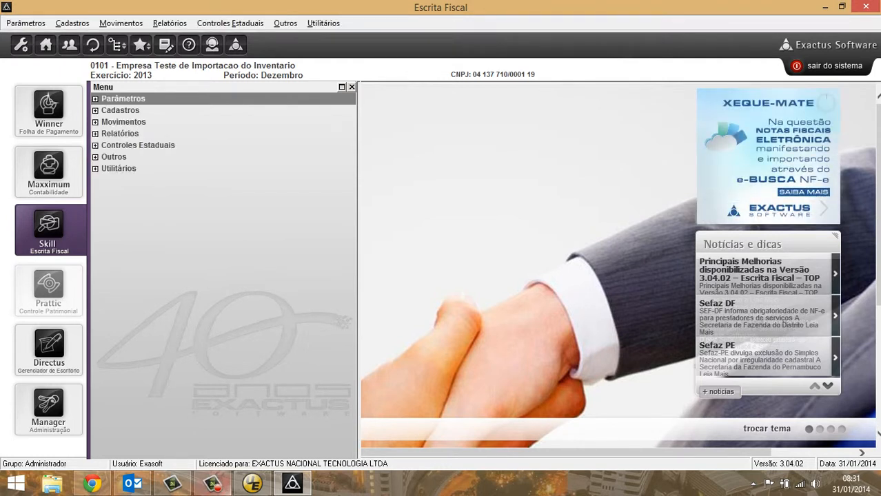
- Check the product table from the Cadastro de Produto form's Grupo lookup, then close the lookup and the form
{"action": "left_click", "coordinate": [72, 23]}
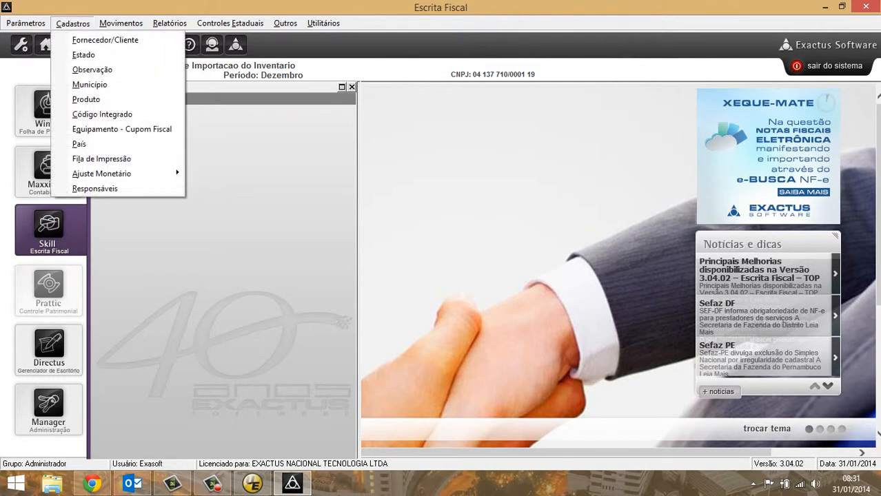
{"action": "left_click", "coordinate": [86, 99]}
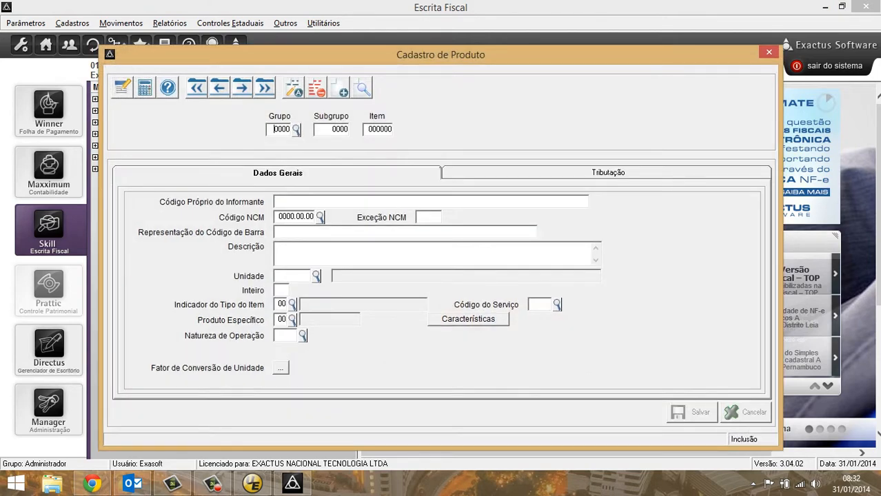
{"action": "left_click", "coordinate": [296, 130]}
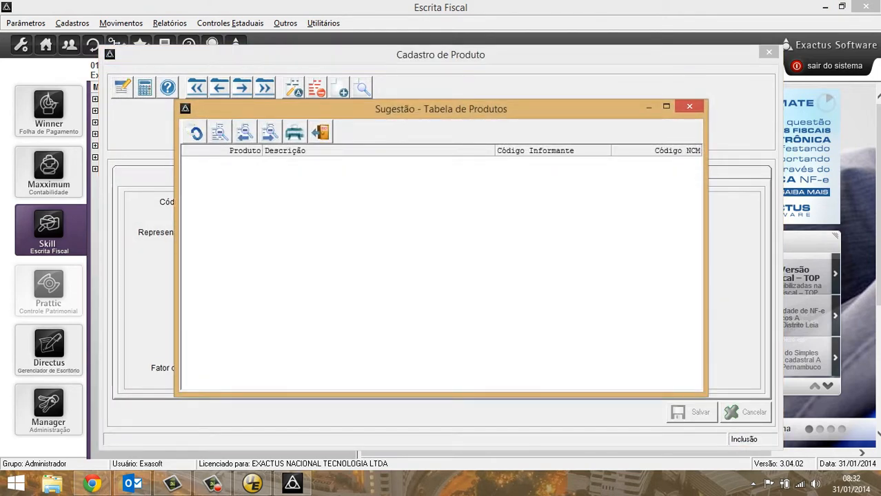
{"action": "key", "text": "Escape"}
{"action": "key", "text": "Escape"}
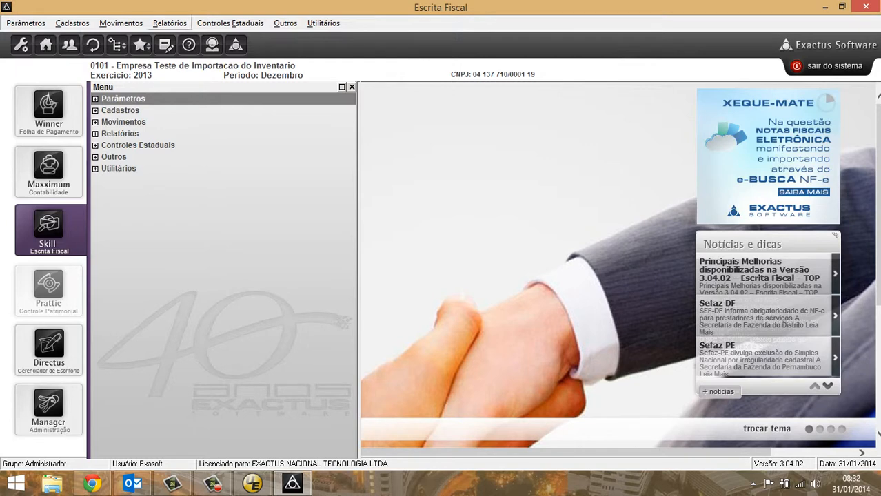
- Open the Registro de Inventário with position 99 and dismiss the product suggestion table
{"action": "left_click", "coordinate": [122, 24]}
{"action": "mouse_move", "coordinate": [160, 159]}
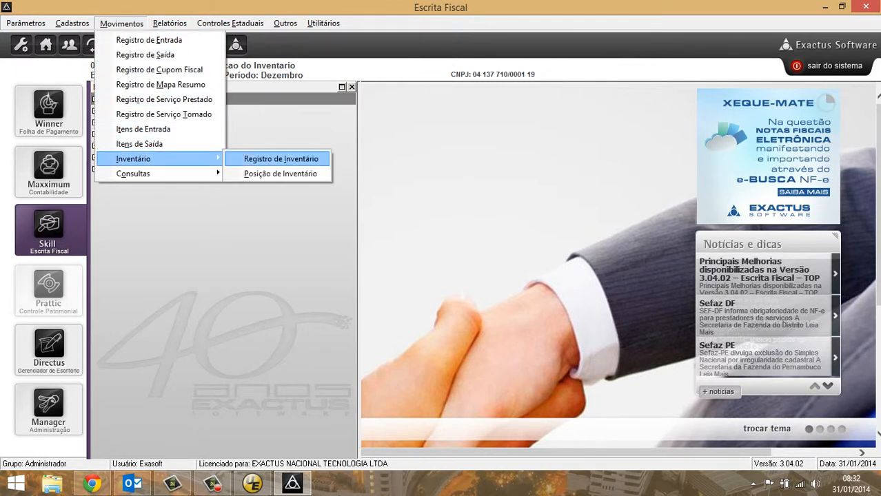
{"action": "left_click", "coordinate": [277, 158]}
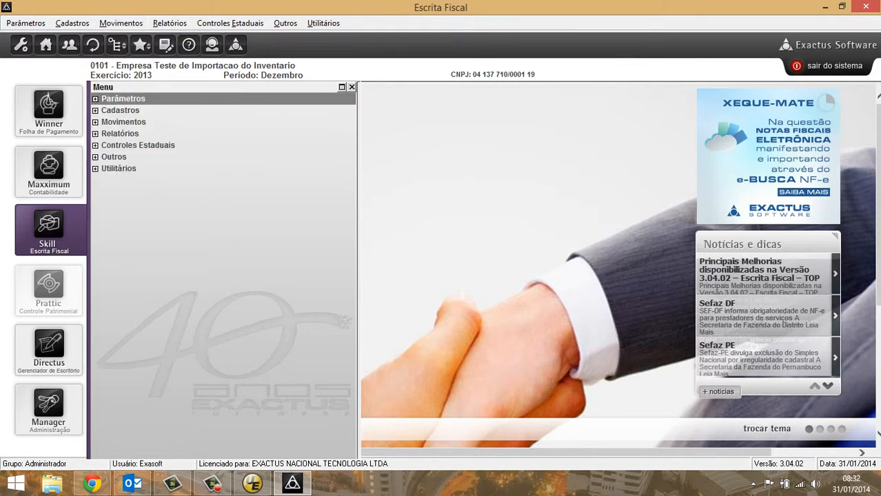
{"action": "type", "text": "12"}
{"action": "key", "text": "Return"}
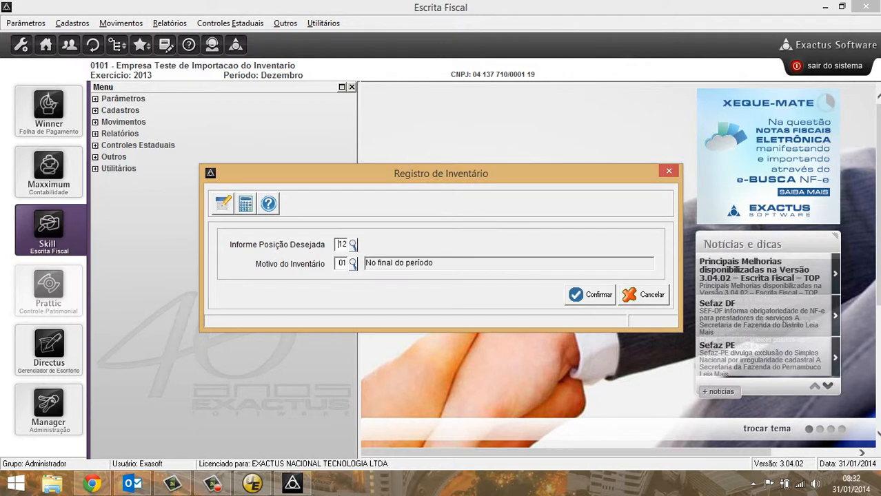
{"action": "type", "text": "99"}
{"action": "key", "text": "Return"}
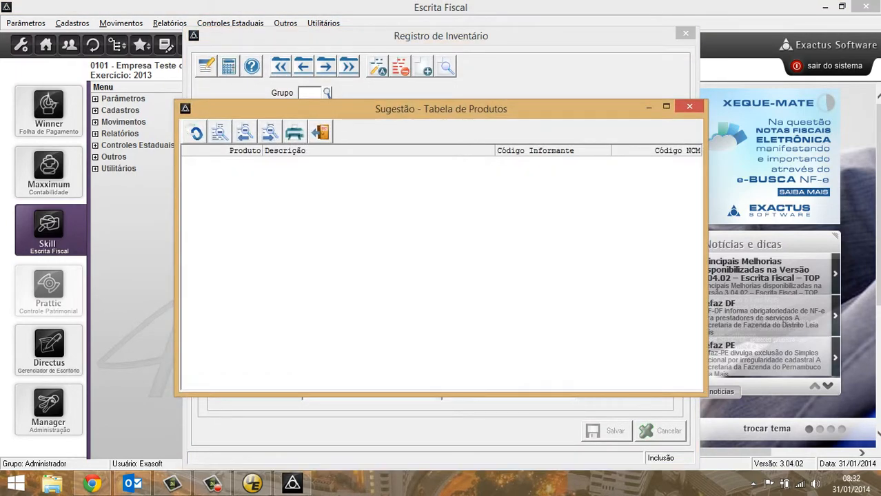
{"action": "key", "text": "Escape"}
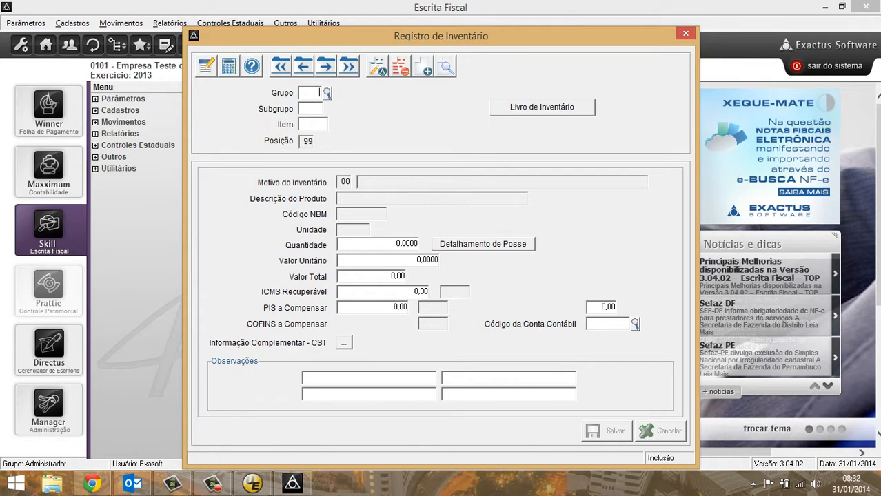
- Try to generate the Livro de Inventário report on Vídeo for position 99 and dismiss the resulting message
{"action": "left_click", "coordinate": [541, 108]}
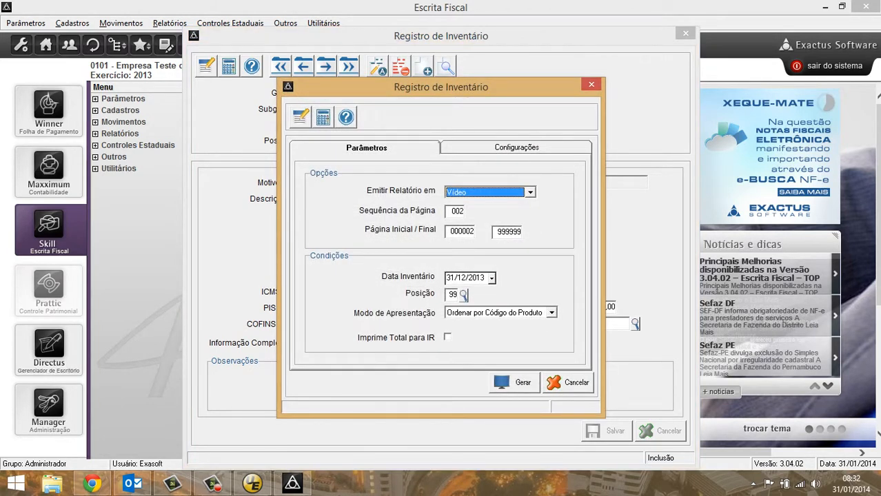
{"action": "left_click", "coordinate": [514, 382]}
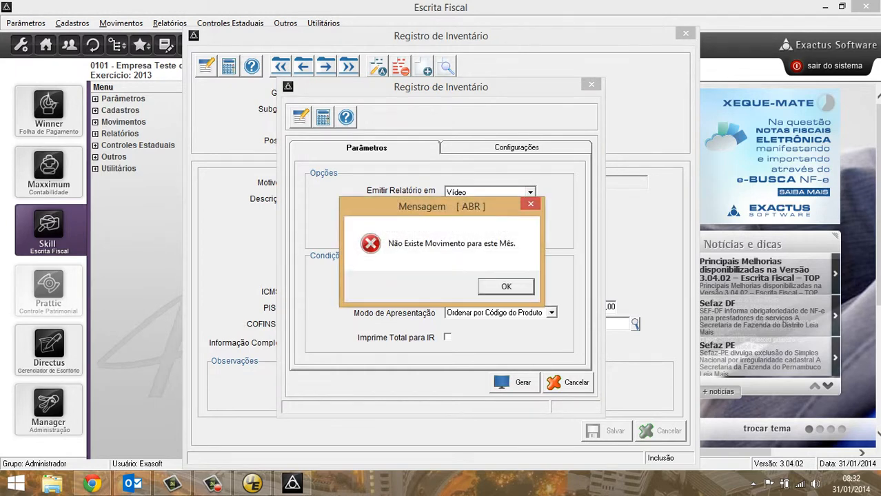
{"action": "key", "text": "Return"}
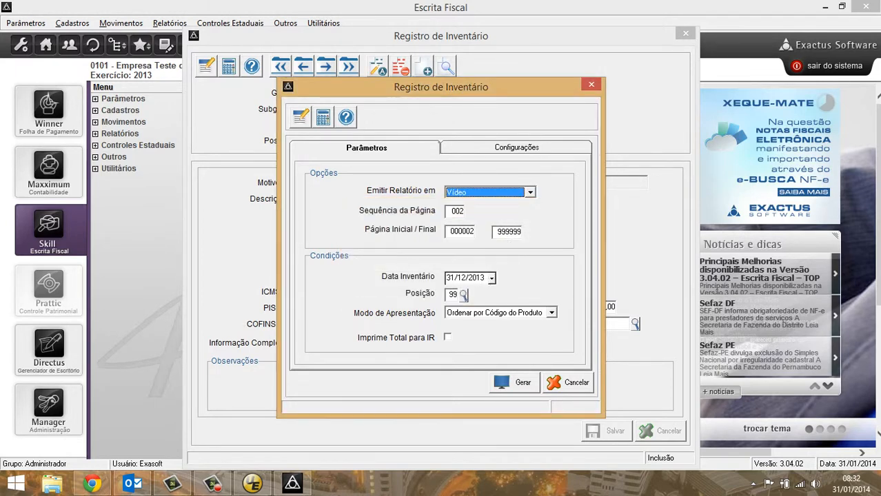
- Close the inventory report and registration windows and open the Configuração de Layout for text file import
{"action": "key", "text": "Escape"}
{"action": "key", "text": "Escape"}
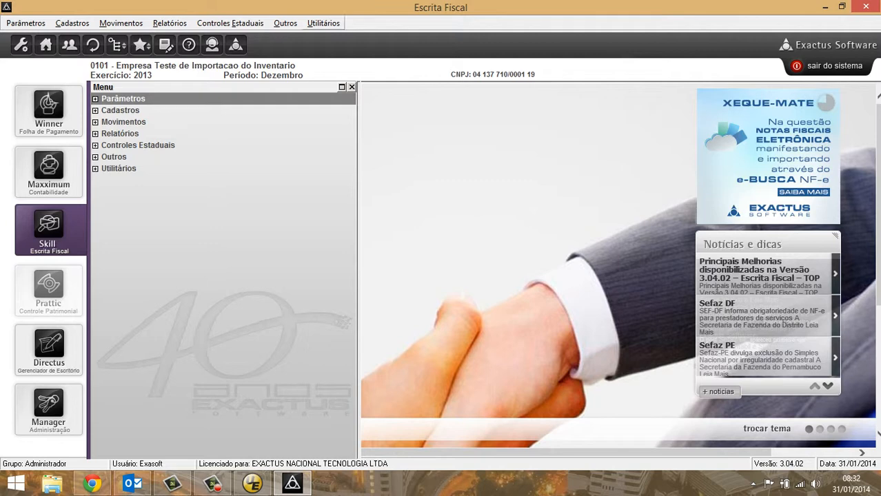
{"action": "left_click", "coordinate": [324, 23]}
{"action": "key", "text": "Down"}
{"action": "key", "text": "Down"}
{"action": "key", "text": "Down"}
{"action": "key", "text": "Down"}
{"action": "key", "text": "Down"}
{"action": "key", "text": "Down"}
{"action": "key", "text": "Down"}
{"action": "key", "text": "Down"}
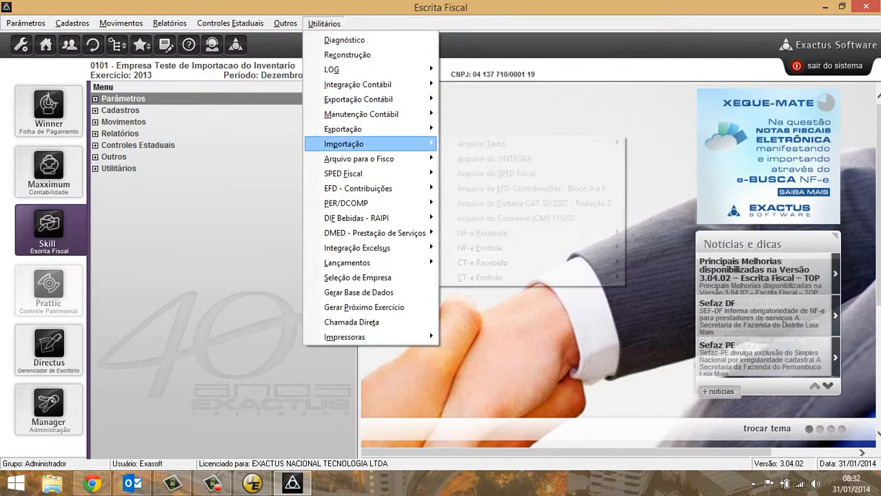
{"action": "key", "text": "Right"}
{"action": "mouse_move", "coordinate": [481, 144]}
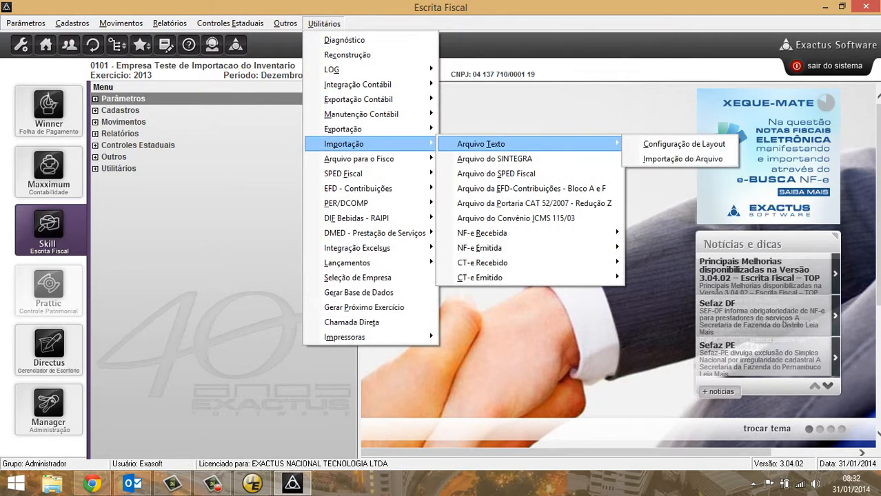
{"action": "key", "text": "Right"}
{"action": "key", "text": "Return"}
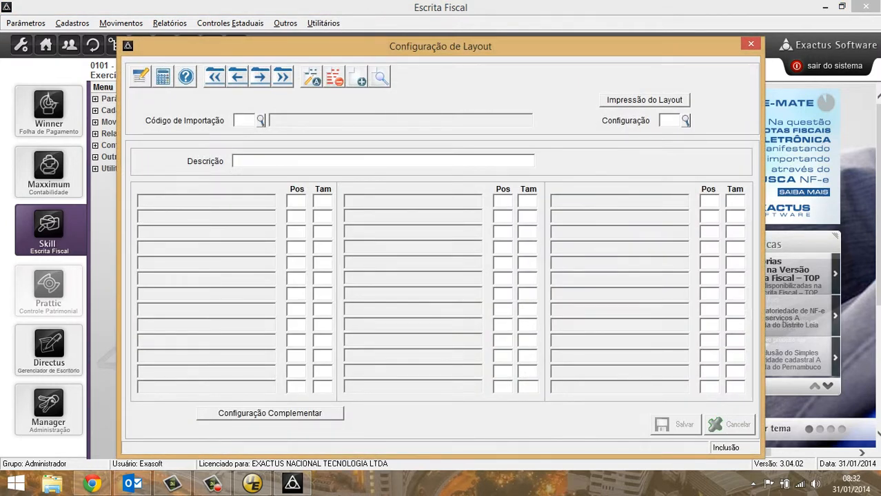
- Select import code 16, Cadastro de Produtos, and check the lookup of existing configurations for it
{"action": "key", "text": "F2"}
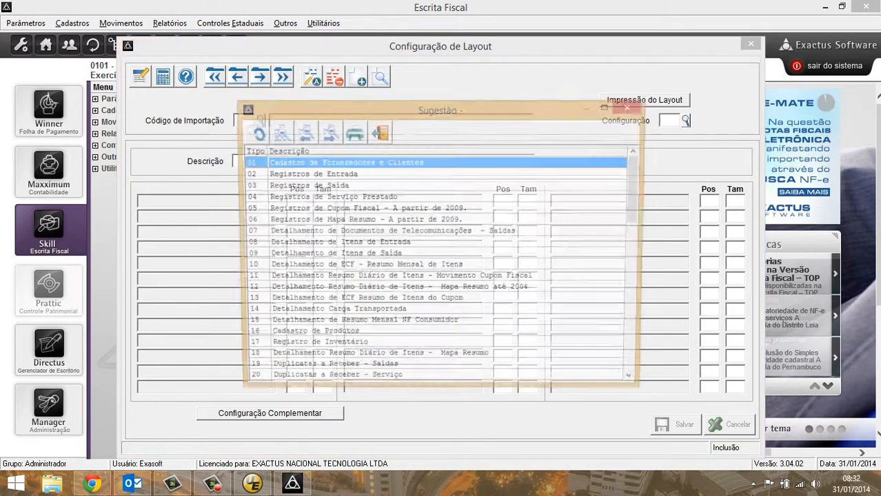
{"action": "double_click", "coordinate": [310, 337]}
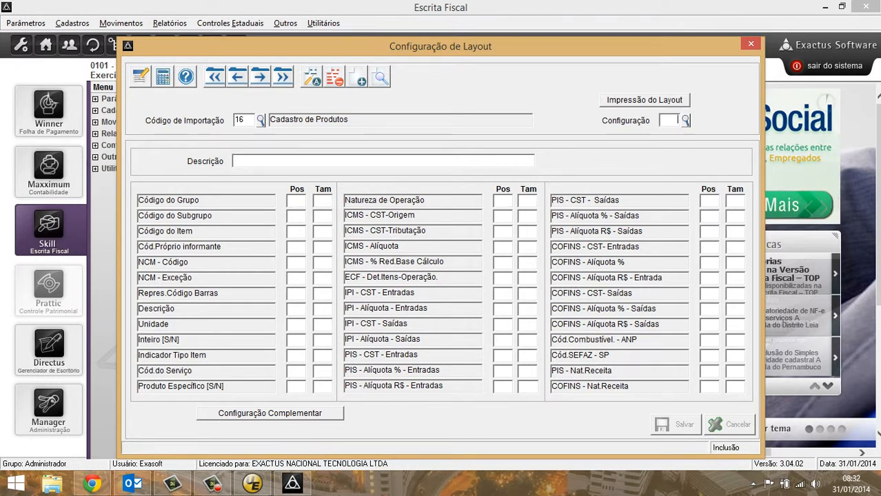
{"action": "key", "text": "Return"}
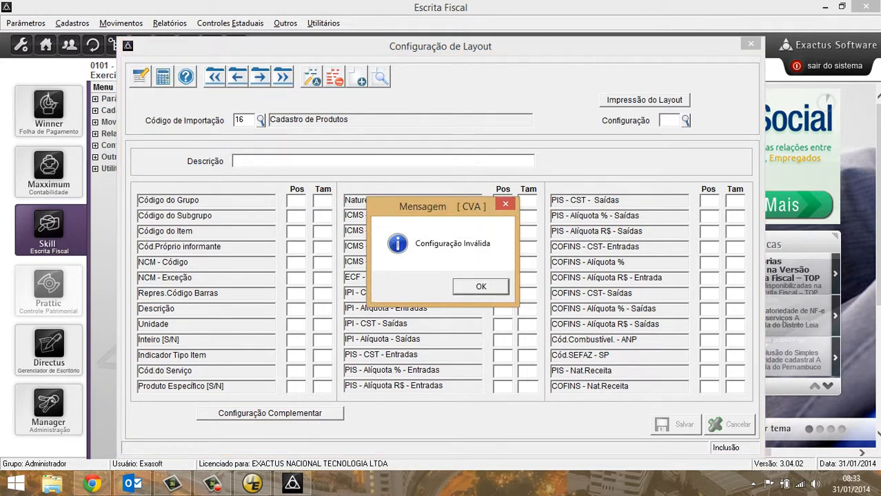
{"action": "key", "text": "Return"}
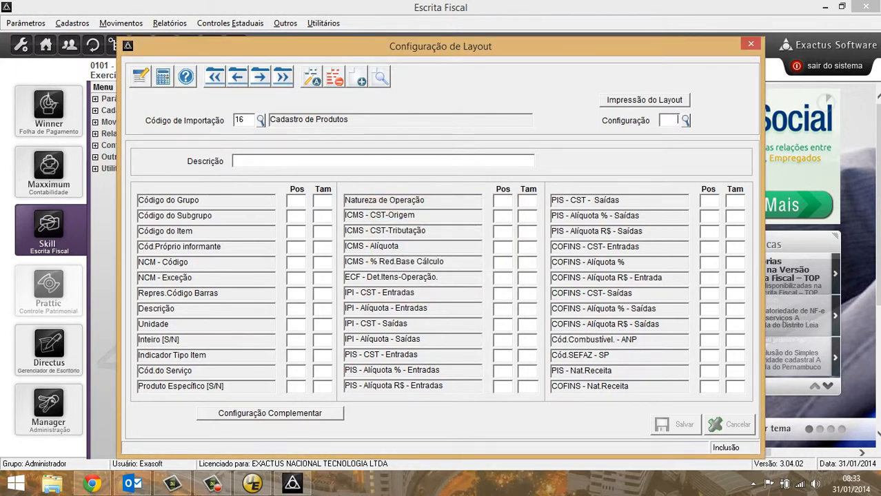
{"action": "key", "text": "F2"}
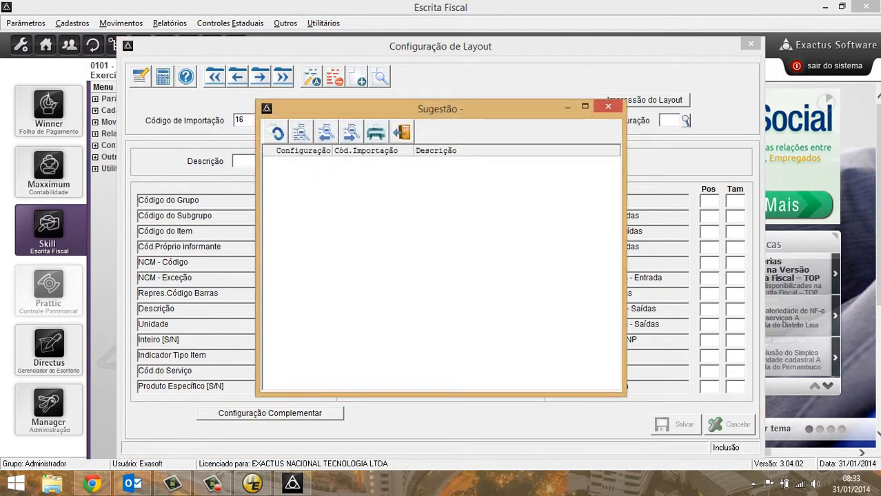
{"action": "left_click_drag", "start_coordinate": [441, 109], "coordinate": [405, 57]}
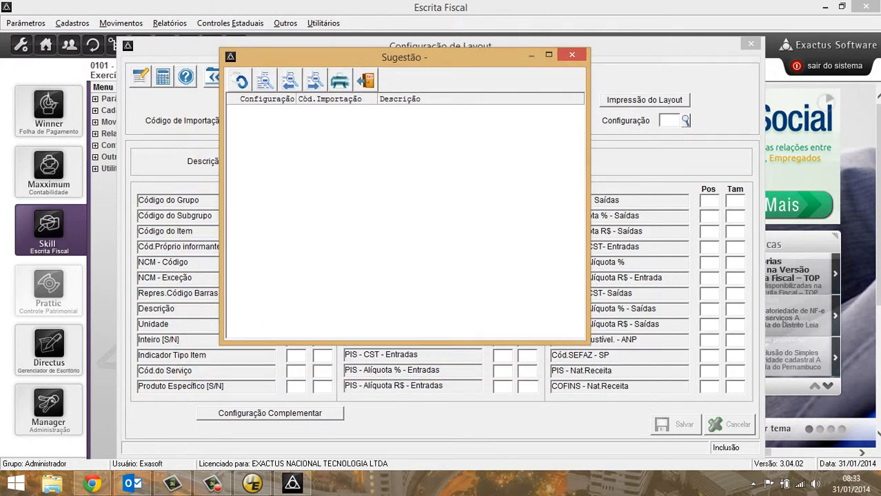
{"action": "key", "text": "Escape"}
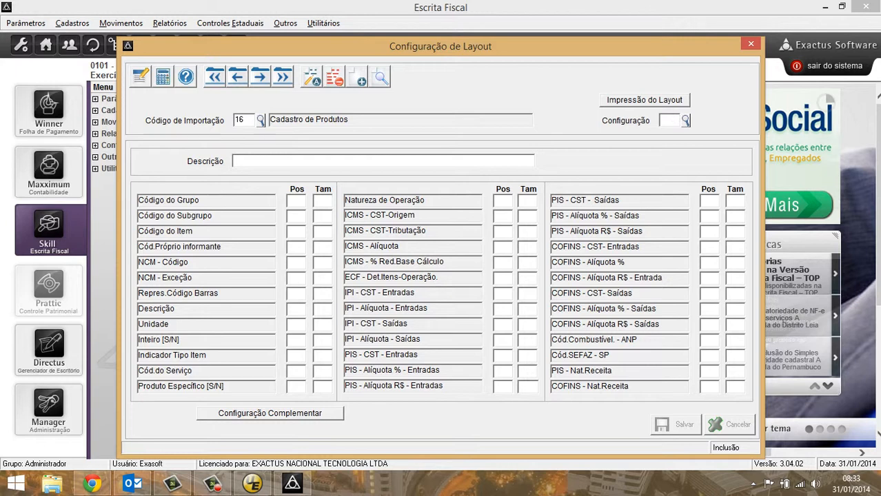
- Create Configuração 1 for the product layout with the description "Cadastro de produto inventario"
{"action": "type", "text": "1"}
{"action": "double_click", "coordinate": [239, 119]}
{"action": "left_click", "coordinate": [675, 120]}
{"action": "key", "text": "Return"}
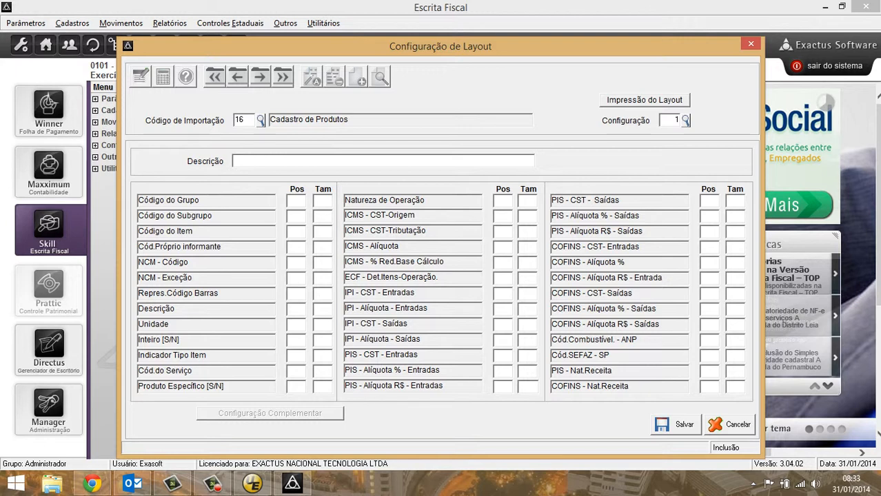
{"action": "type", "text": "Cadastro de produto invent"}
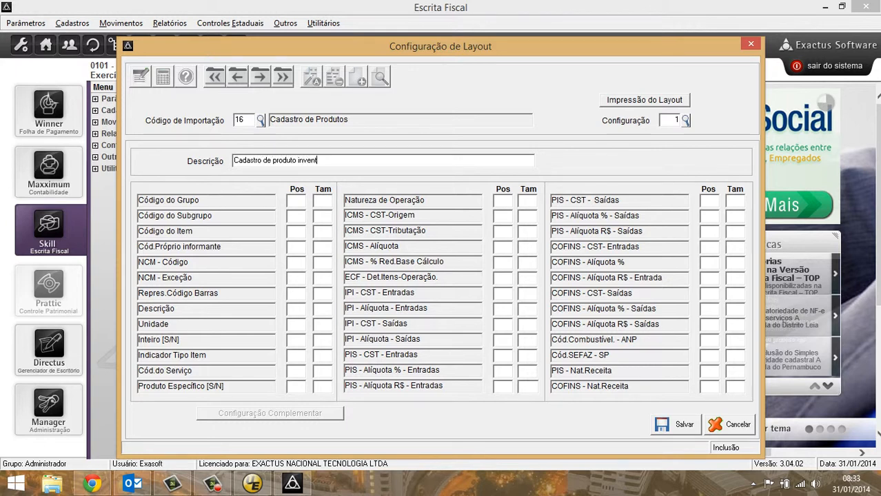
{"action": "type", "text": "ario"}
{"action": "key", "text": "Tab"}
- Find the start of the first line of the .prn in UltraEdit and set Código do Subgrupo's Pos to 1 in Escrita Fiscal
{"action": "left_click", "coordinate": [252, 484]}
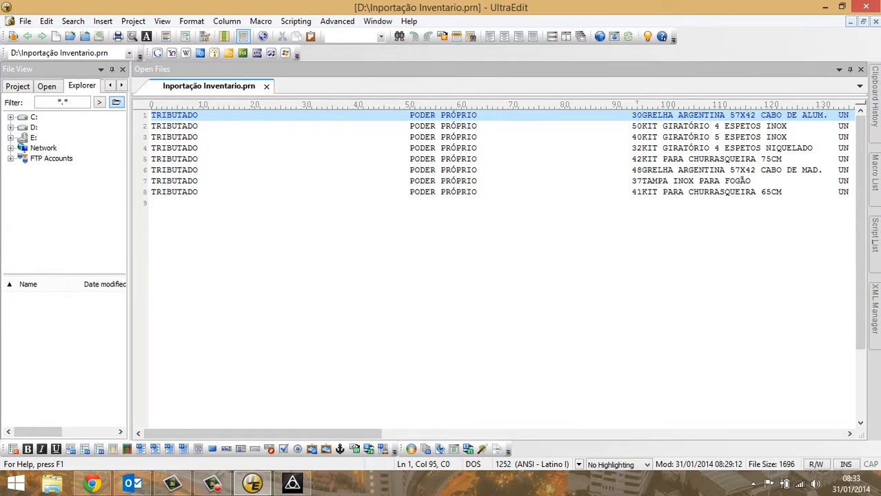
{"action": "key", "text": "Home"}
{"action": "left_click", "coordinate": [292, 484]}
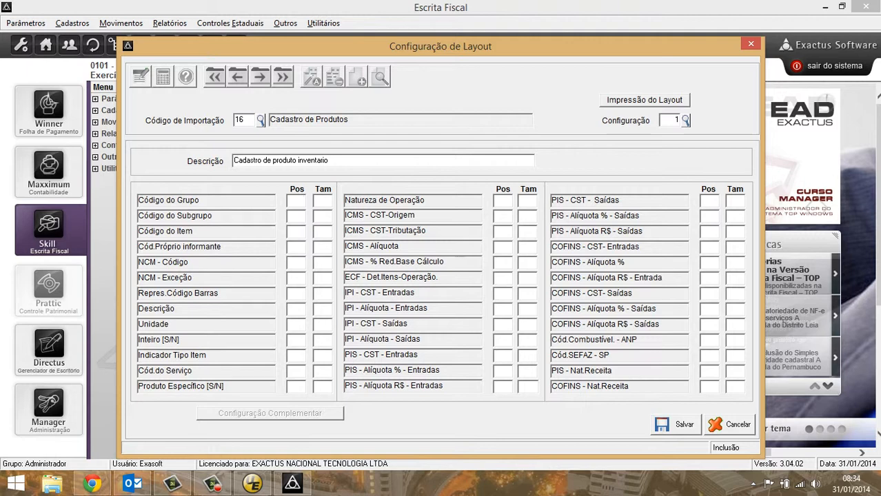
{"action": "left_click", "coordinate": [297, 217]}
- Count the characters of TRIBUTADO in the .prn's first line in UltraEdit and set Código do Subgrupo's Tam to 9 in Escrita Fiscal
{"action": "left_click", "coordinate": [253, 485]}
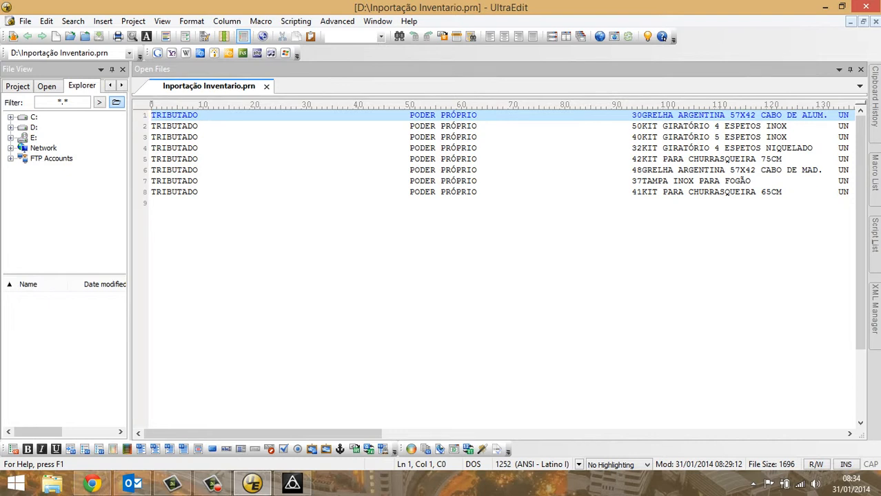
{"action": "key", "text": "shift+Right"}
{"action": "key", "text": "shift+Right"}
{"action": "key", "text": "shift+Right"}
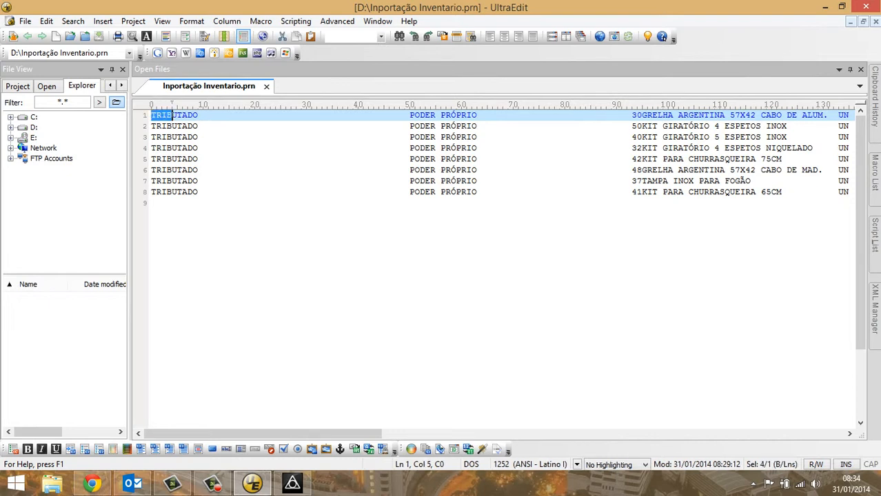
{"action": "key", "text": "shift+Right"}
{"action": "key", "text": "shift+Right"}
{"action": "key", "text": "shift+Right"}
{"action": "key", "text": "shift+Right"}
{"action": "key", "text": "shift+Right"}
{"action": "key", "text": "shift+Right"}
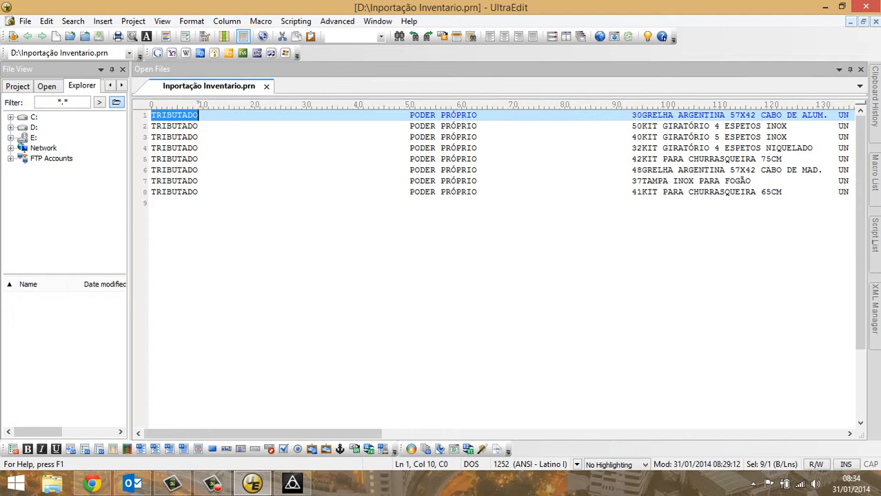
{"action": "left_click", "coordinate": [292, 484]}
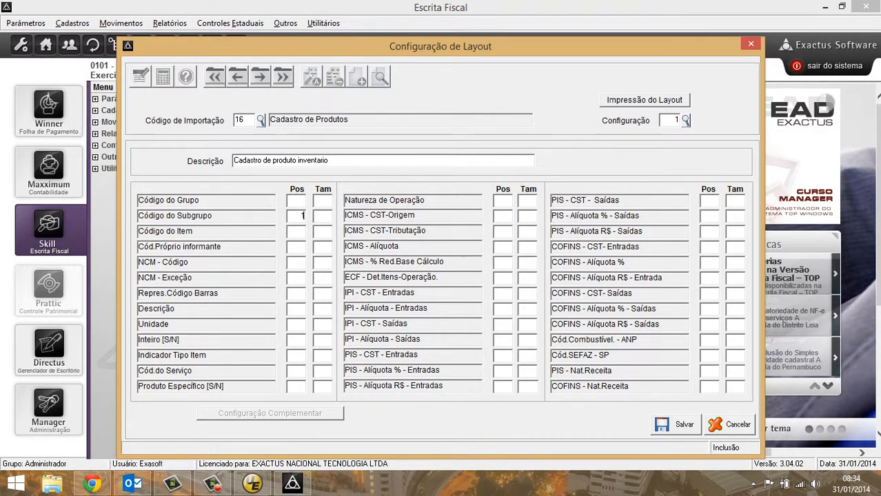
{"action": "key", "text": "Tab"}
{"action": "type", "text": "9"}
- Recheck the extent of TRIBUTADO in UltraEdit and locate the start column of PODER PRÓPRIO in the first line
{"action": "left_click", "coordinate": [252, 484]}
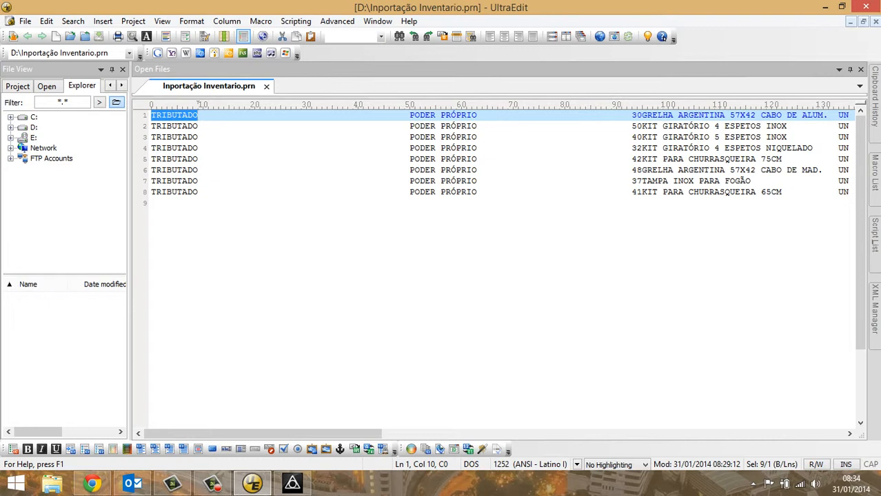
{"action": "key", "text": "Left"}
{"action": "key", "text": "Right"}
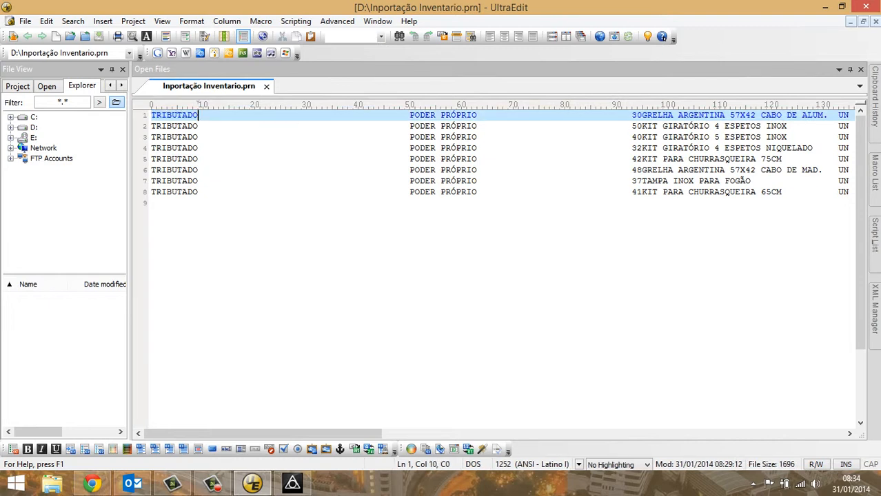
{"action": "key", "text": "shift+Home"}
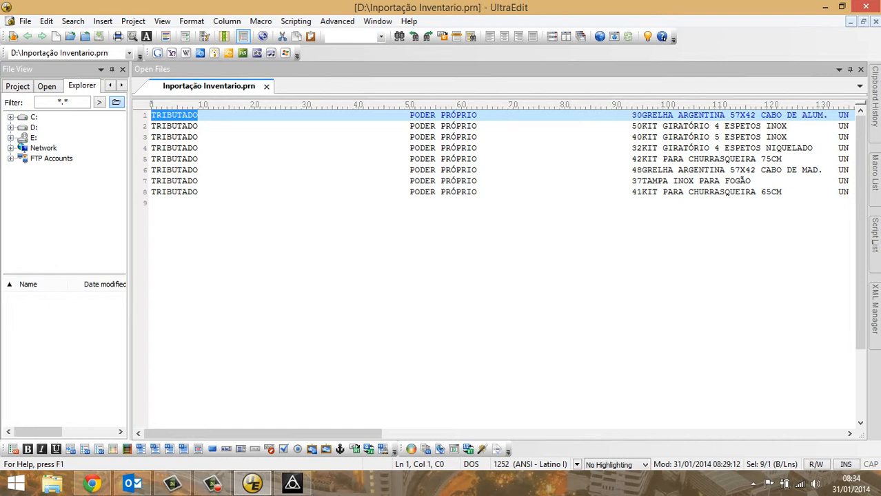
{"action": "left_click", "coordinate": [410, 115]}
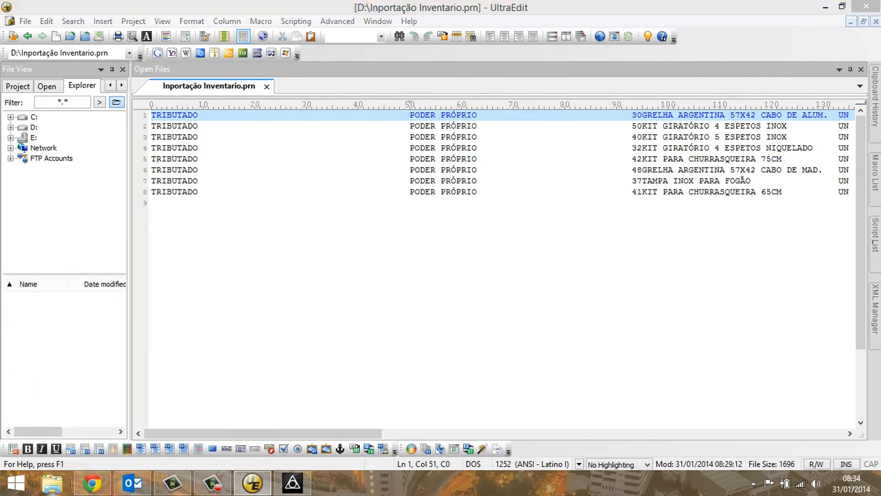
- Open Inportação Inventario.xlsx from the desktop in Excel and check the first entries of the Grupo and Sub Grupo columns
{"action": "key", "text": "super+e"}
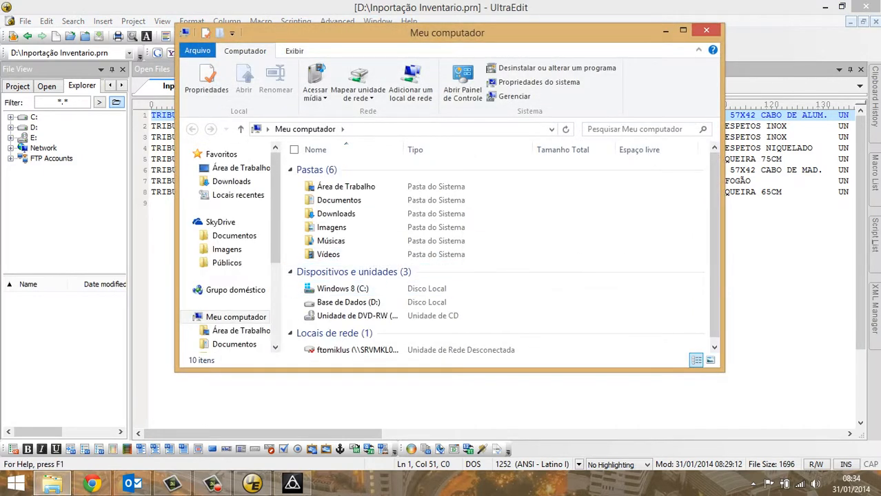
{"action": "left_click", "coordinate": [706, 30]}
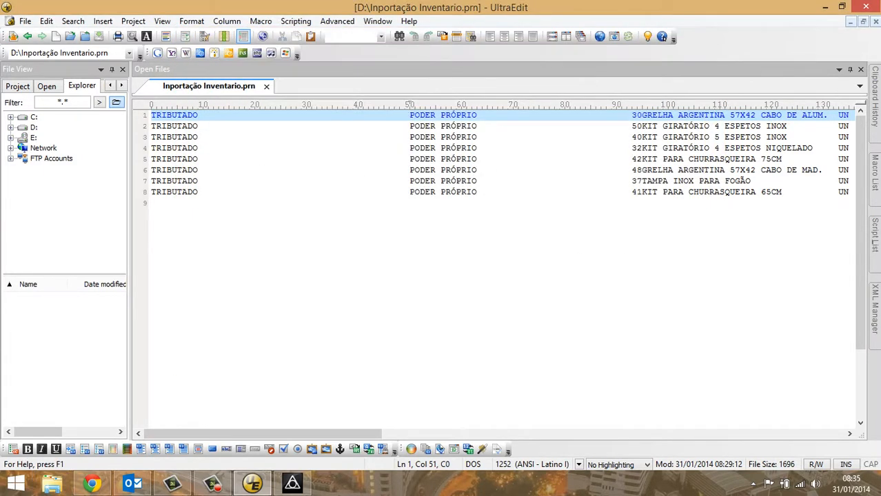
{"action": "key", "text": "super+d"}
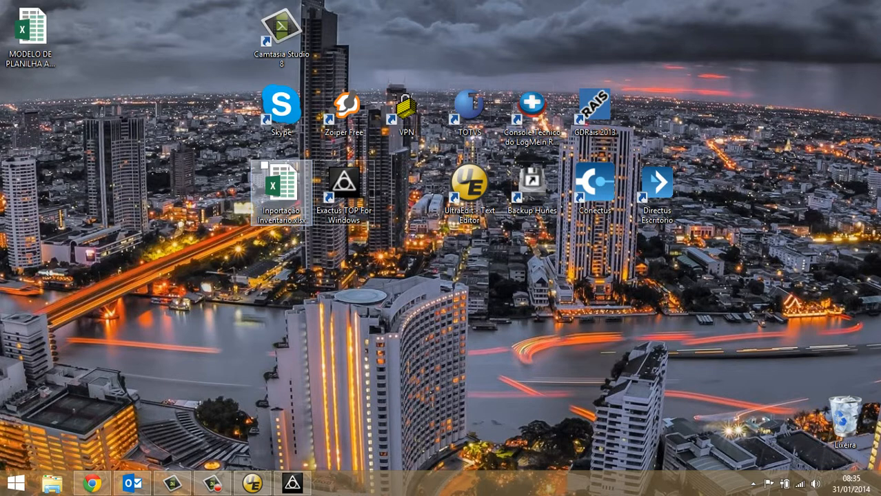
{"action": "double_click", "coordinate": [281, 182]}
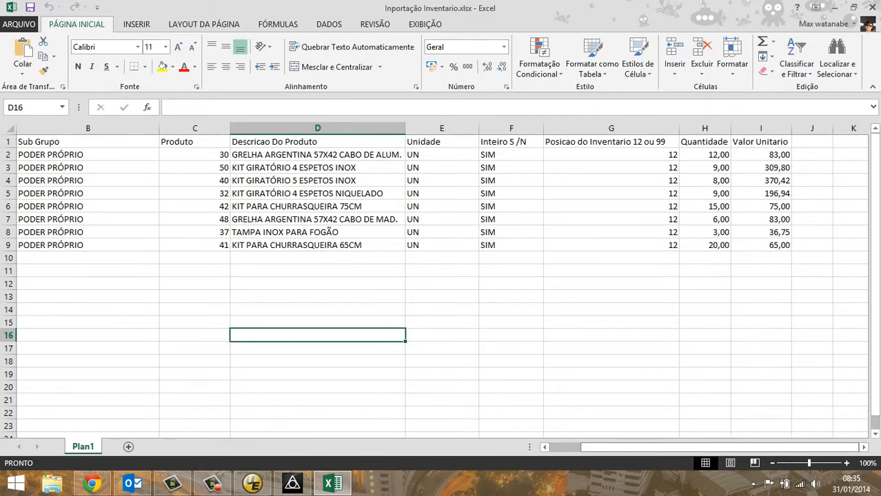
{"action": "left_click_drag", "start_coordinate": [719, 447], "coordinate": [686, 447]}
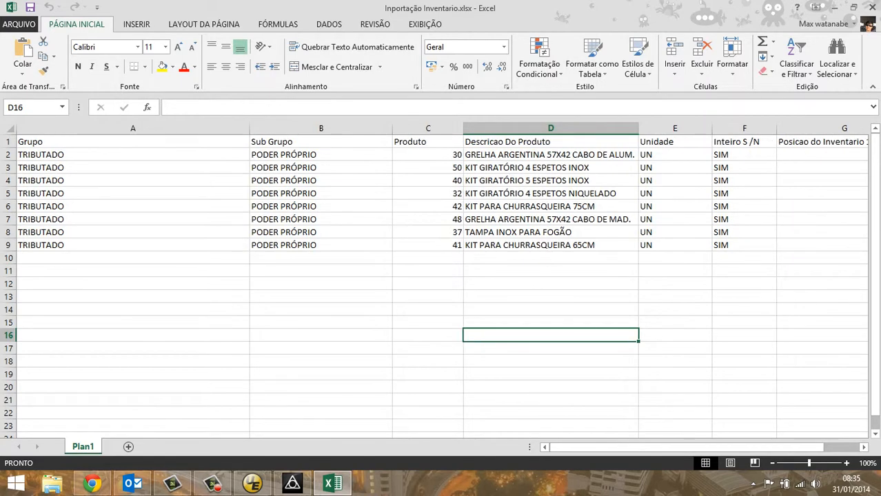
{"action": "left_click", "coordinate": [133, 154]}
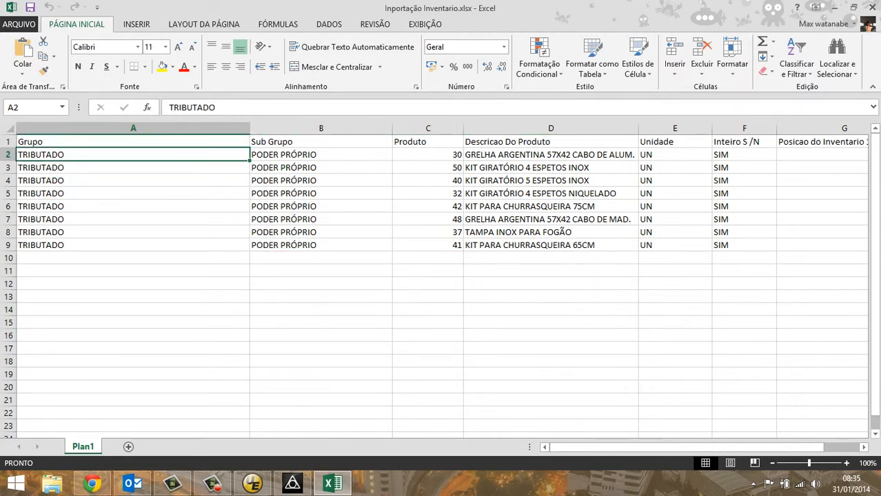
{"action": "left_click", "coordinate": [321, 154]}
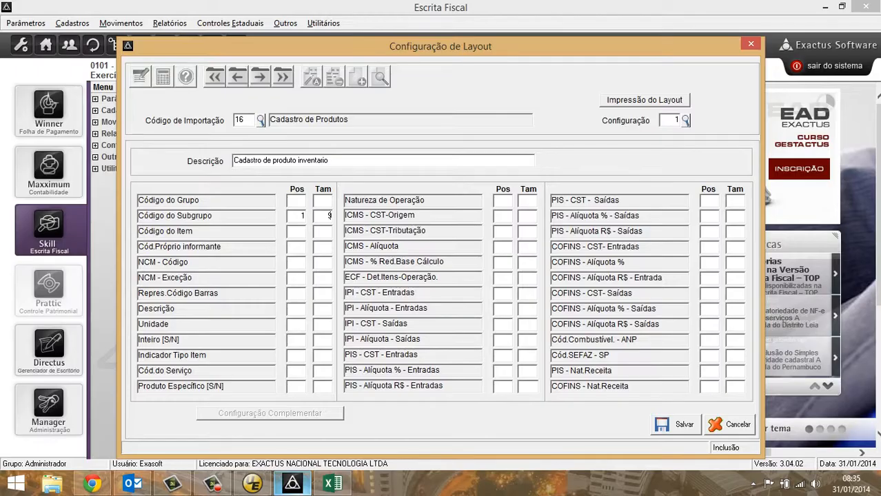
- Return to Escrita Fiscal and set Código do Grupo to Pos 1 and Tam 9 in the product layout
{"action": "left_click", "coordinate": [293, 483]}
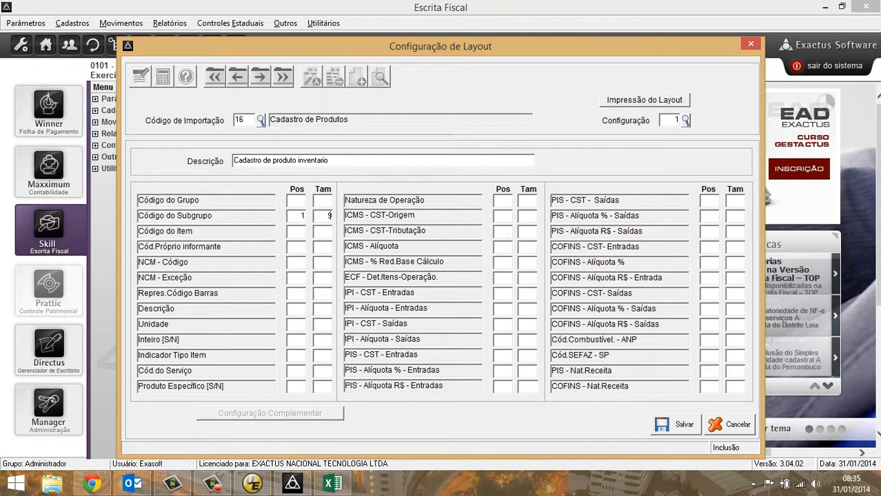
{"action": "type", "text": "1"}
{"action": "left_click", "coordinate": [329, 199]}
{"action": "type", "text": "9"}
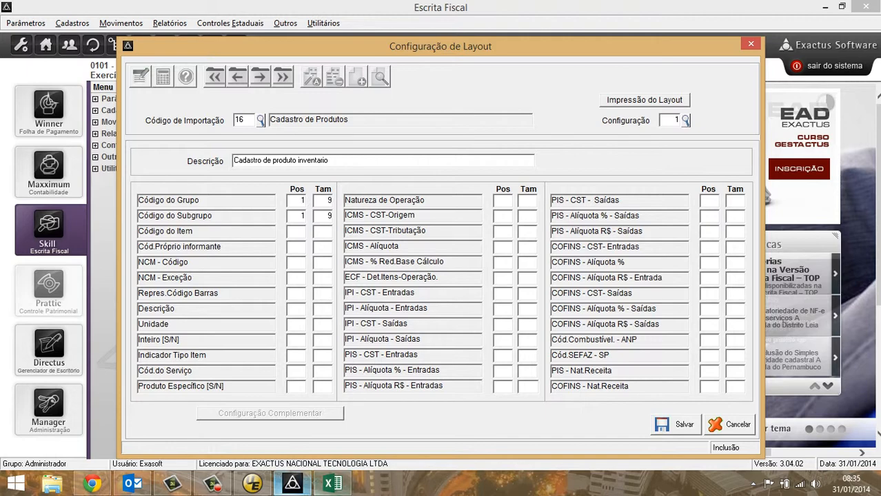
- Compare the .prn's first line in UltraEdit with the Grupo and Sub Grupo entries of the first product in Inportação Inventario.xlsx in Excel
{"action": "left_click", "coordinate": [252, 483]}
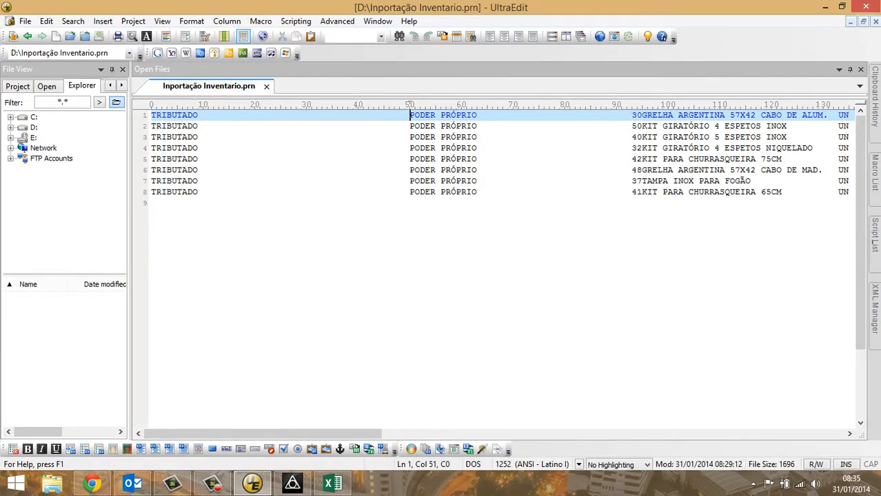
{"action": "left_click", "coordinate": [332, 483]}
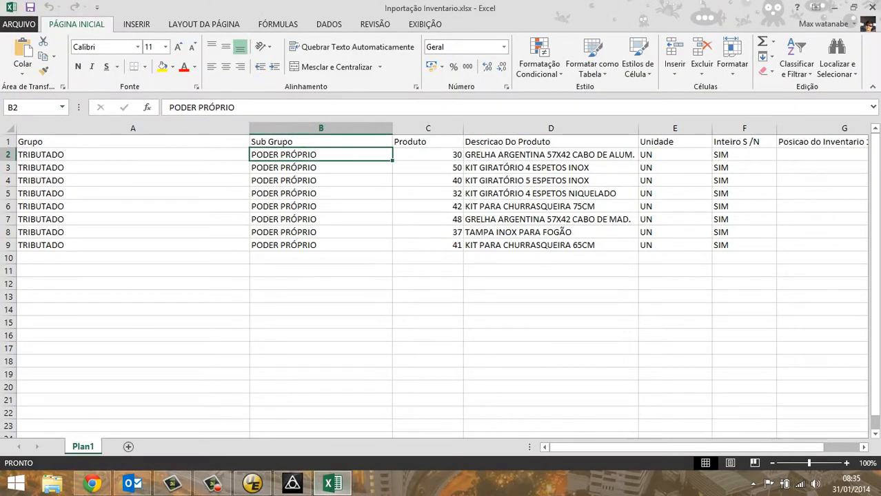
{"action": "key", "text": "Left"}
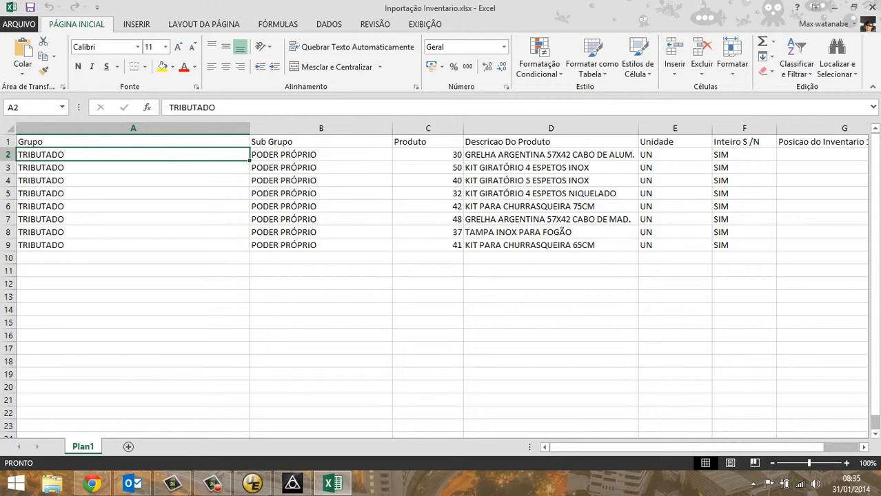
{"action": "left_click", "coordinate": [321, 155]}
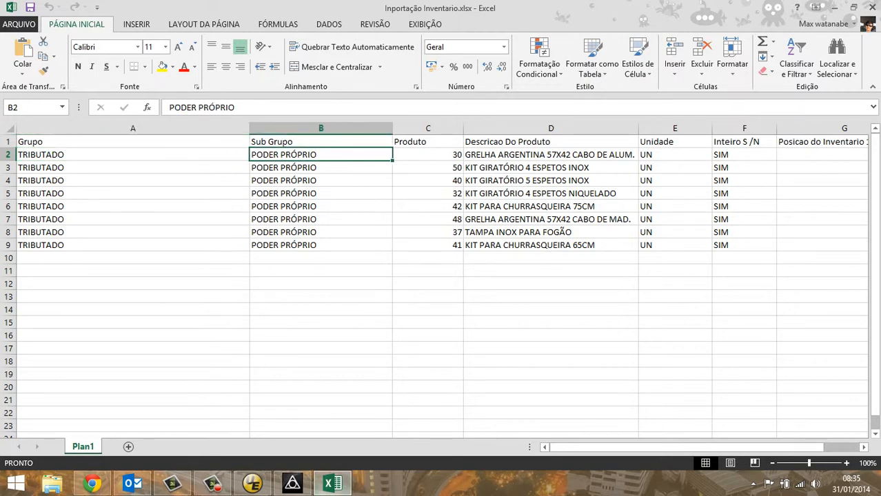
- Switch to UltraEdit and count the characters of PODER PRÓPRIO in the .prn's first line, starting at its first letter
{"action": "left_click", "coordinate": [253, 484]}
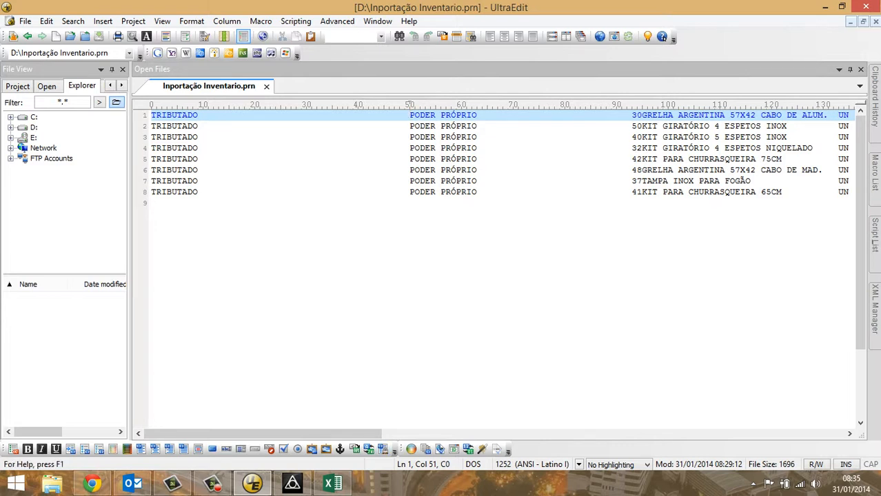
{"action": "key", "text": "shift+Right"}
{"action": "key", "text": "shift+Right"}
{"action": "key", "text": "shift+Right"}
{"action": "key", "text": "shift+Right"}
{"action": "key", "text": "shift+Right"}
{"action": "key", "text": "shift+Right"}
{"action": "key", "text": "shift+Right"}
{"action": "key", "text": "shift+Right"}
{"action": "key", "text": "shift+Right"}
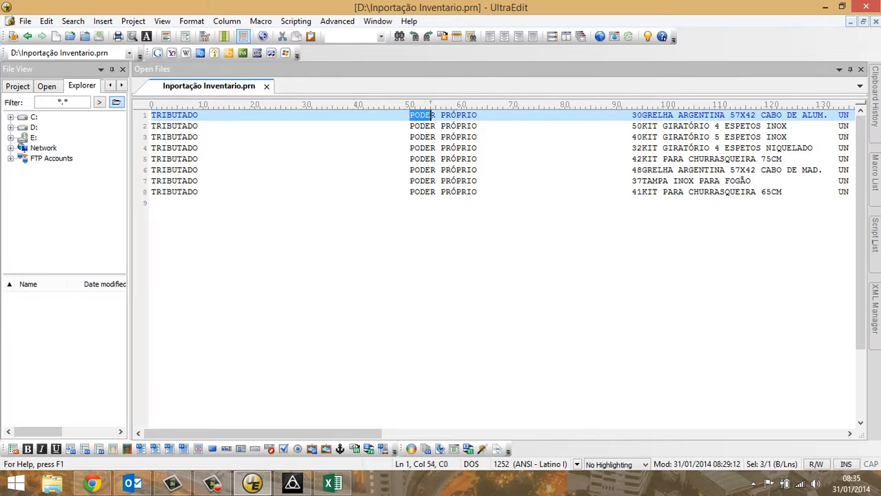
{"action": "key", "text": "shift+Right"}
{"action": "key", "text": "shift+Right"}
{"action": "key", "text": "shift+Right"}
{"action": "key", "text": "shift+Right"}
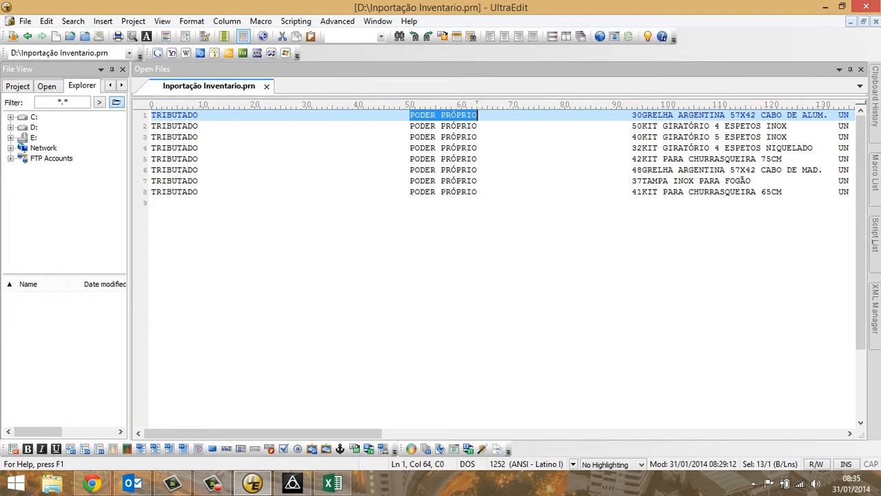
{"action": "key", "text": "Left"}
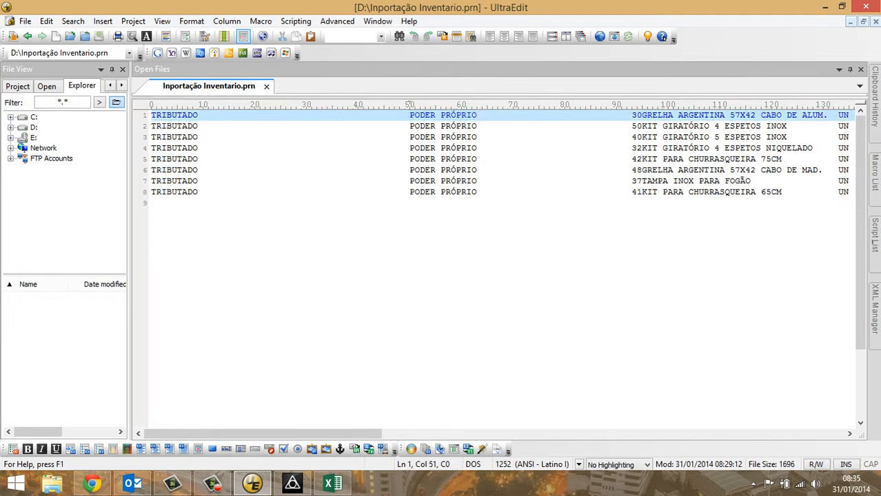
- Return to Escrita Fiscal and set Código do Subgrupo to Pos 51 and Tam 13 in the product layout
{"action": "left_click", "coordinate": [292, 483]}
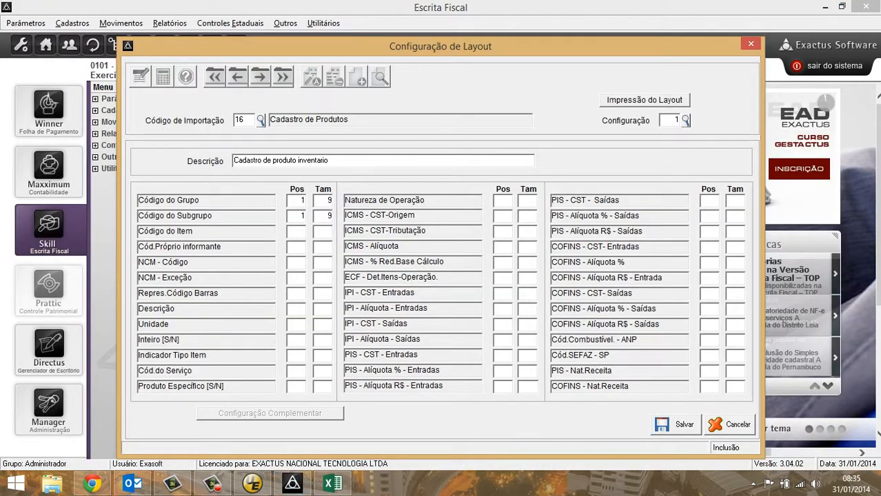
{"action": "key", "text": "Tab"}
{"action": "type", "text": "51"}
{"action": "key", "text": "Tab"}
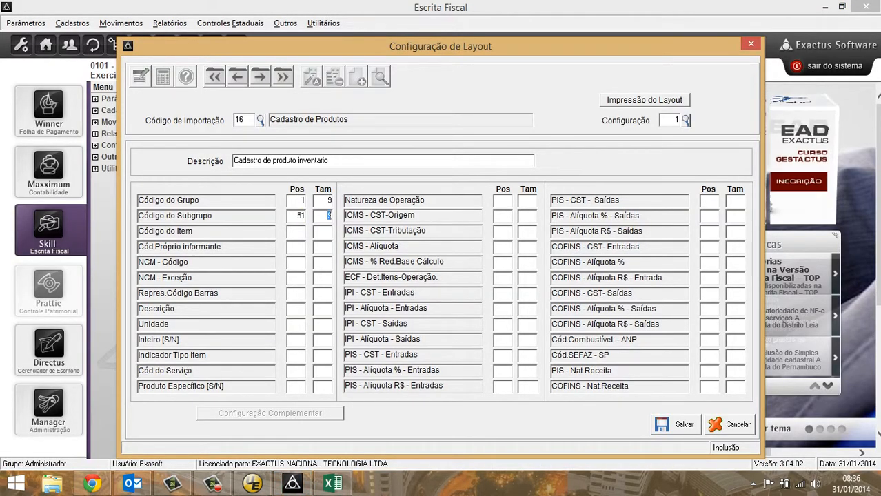
{"action": "type", "text": "13"}
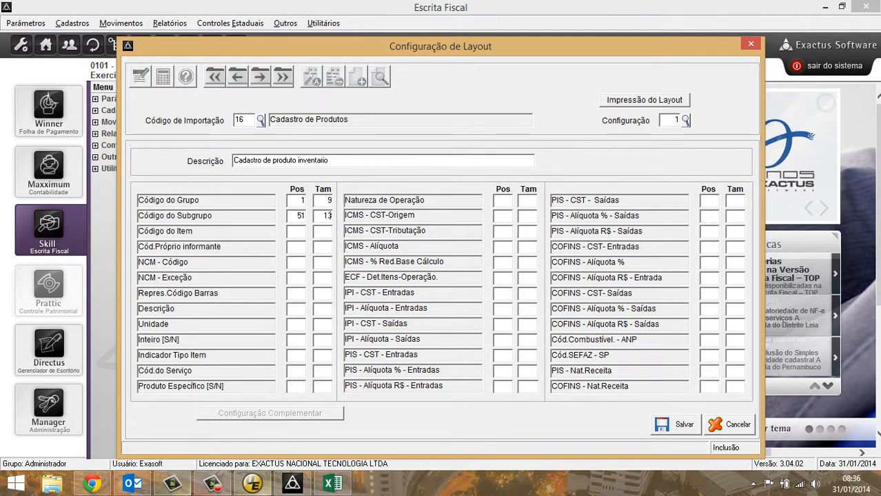
- Recheck the start column and length of PODER PRÓPRIO in UltraEdit against the subgroup values in Escrita Fiscal
{"action": "left_click", "coordinate": [252, 483]}
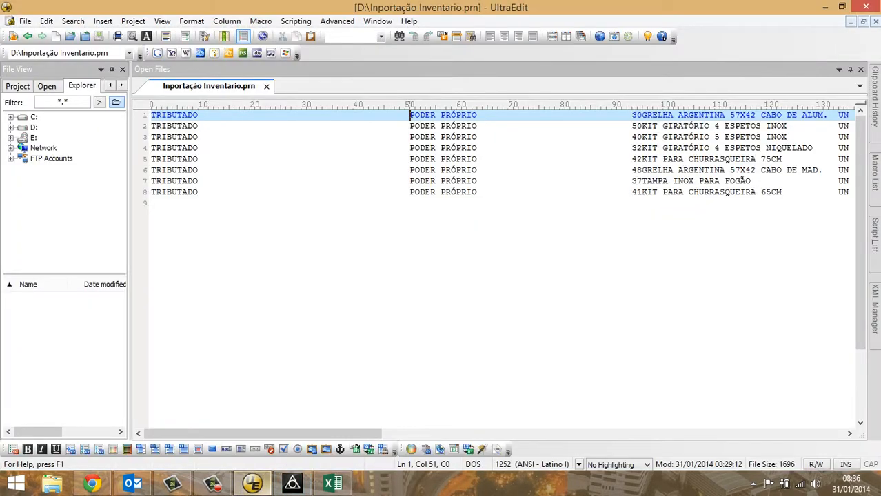
{"action": "key", "text": "shift+Right"}
{"action": "key", "text": "shift+Right"}
{"action": "key", "text": "shift+Right"}
{"action": "key", "text": "shift+Right"}
{"action": "key", "text": "shift+Right"}
{"action": "key", "text": "shift+Right"}
{"action": "key", "text": "shift+Right"}
{"action": "key", "text": "shift+Right"}
{"action": "key", "text": "shift+Right"}
{"action": "key", "text": "shift+Right"}
{"action": "key", "text": "shift+Right"}
{"action": "key", "text": "shift+Right"}
{"action": "key", "text": "shift+Right"}
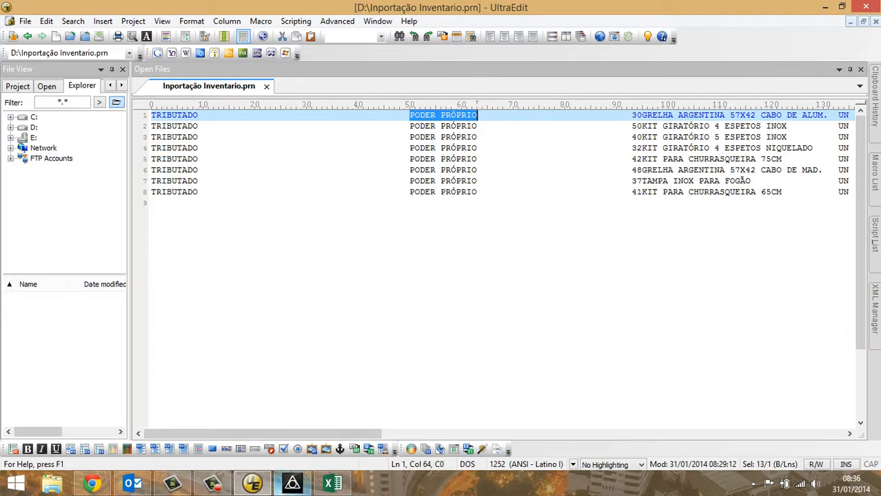
{"action": "left_click", "coordinate": [292, 483]}
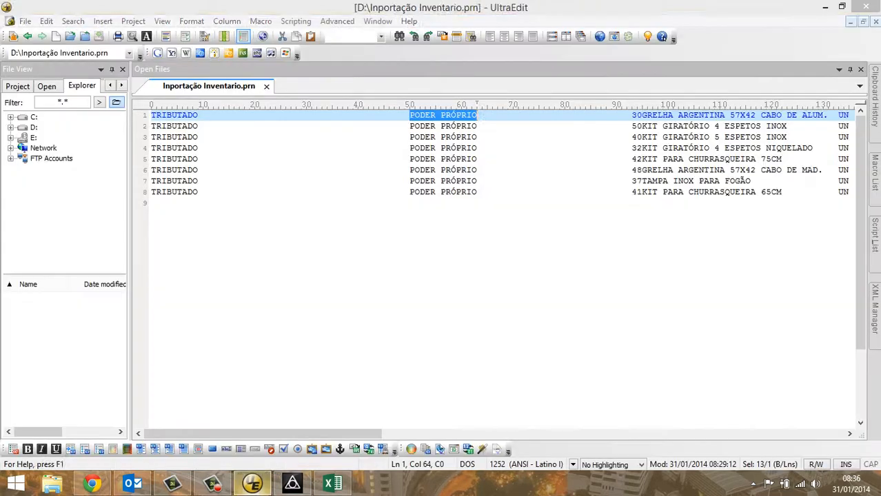
- Locate the start column of the product code in the .prn's first line in UltraEdit and count its digits
{"action": "left_click", "coordinate": [252, 483]}
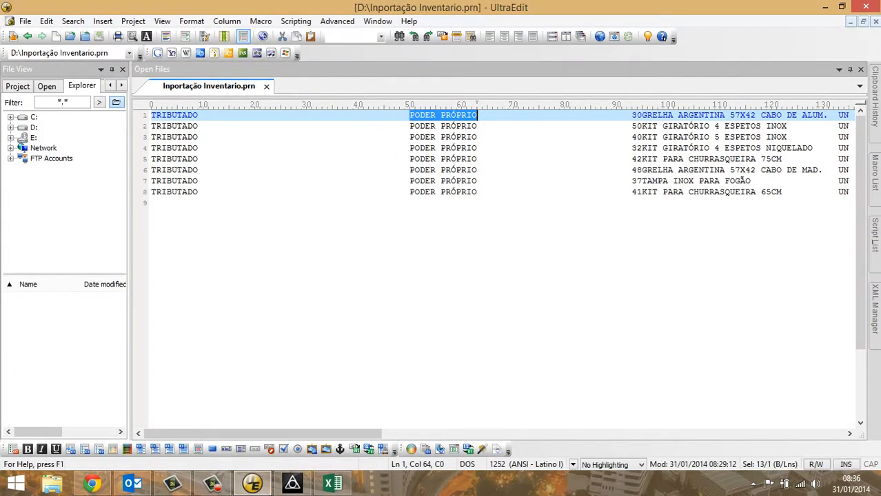
{"action": "left_click", "coordinate": [632, 115]}
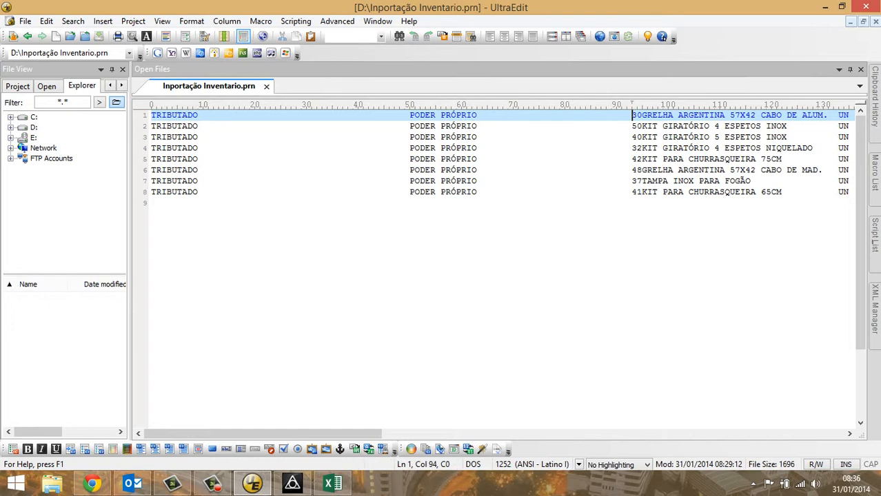
{"action": "key", "text": "Right"}
{"action": "key", "text": "Right"}
{"action": "key", "text": "shift+Left"}
{"action": "key", "text": "shift+Left"}
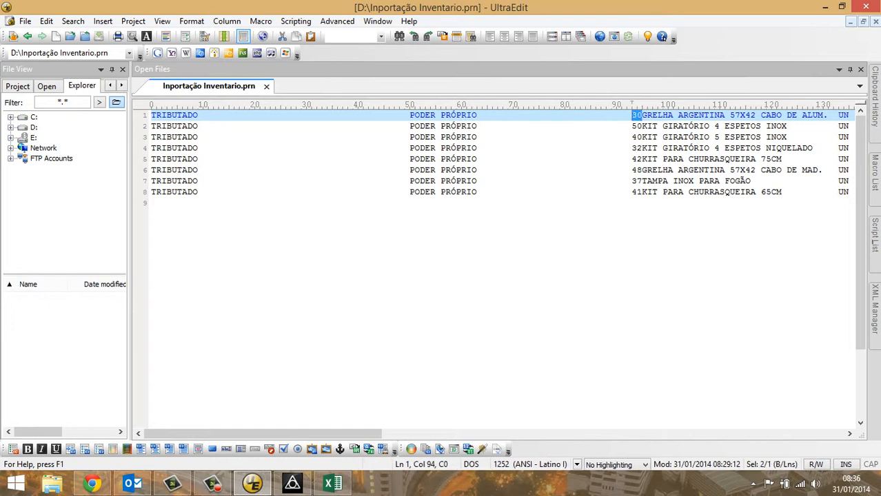
{"action": "key", "text": "Left"}
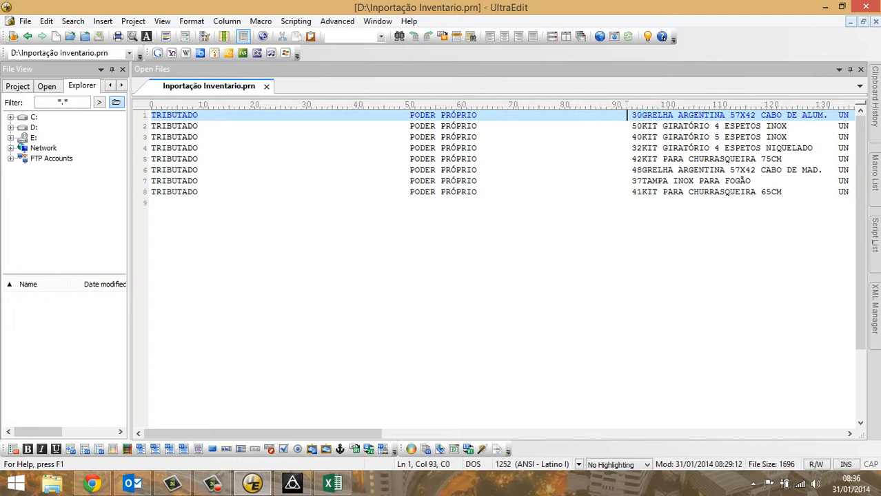
- Recount the product code's digits in the first line from its start column, leaving out the description text that follows
{"action": "key", "text": "Right"}
{"action": "key", "text": "shift+Right"}
{"action": "key", "text": "shift+Right"}
{"action": "key", "text": "shift+Right"}
{"action": "key", "text": "shift+Right"}
{"action": "key", "text": "shift+Right"}
{"action": "key", "text": "shift+Right"}
{"action": "key", "text": "shift+Right"}
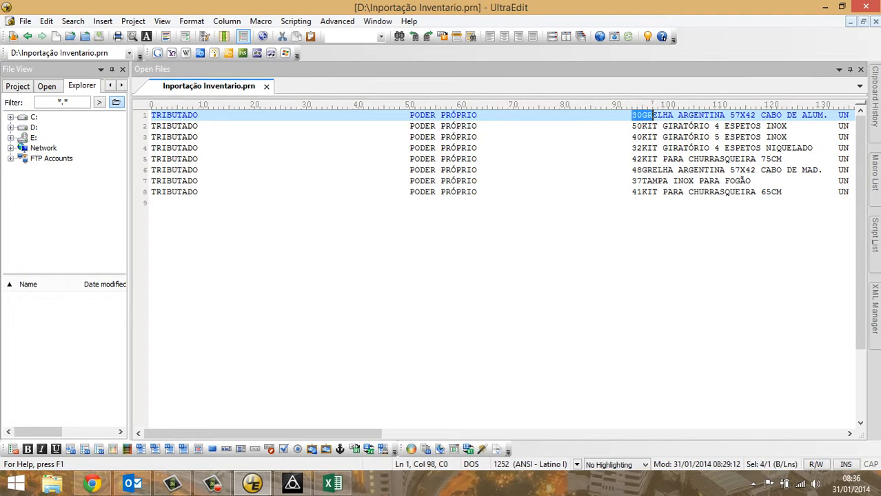
{"action": "key", "text": "Left"}
{"action": "key", "text": "Left"}
{"action": "key", "text": "Left"}
{"action": "key", "text": "Left"}
{"action": "key", "text": "Left"}
{"action": "key", "text": "Left"}
{"action": "key", "text": "Left"}
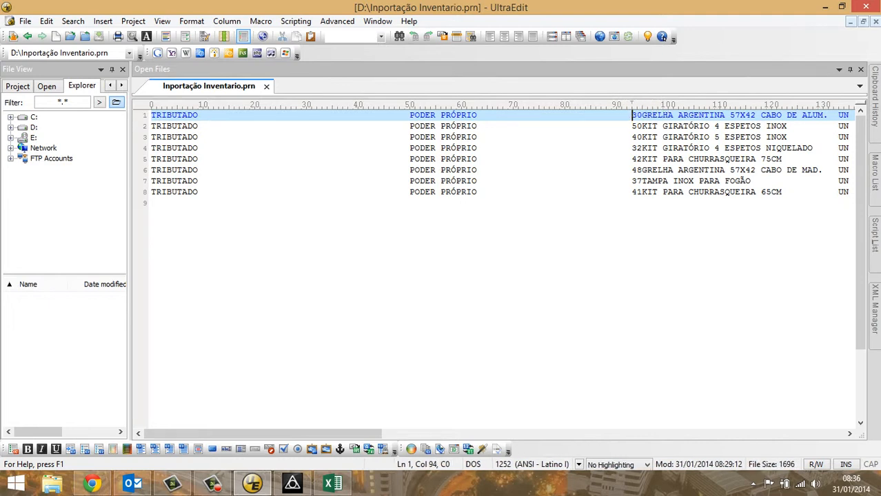
{"action": "key", "text": "shift+Right"}
{"action": "key", "text": "shift+Right"}
{"action": "key", "text": "Left"}
{"action": "key", "text": "shift+Right"}
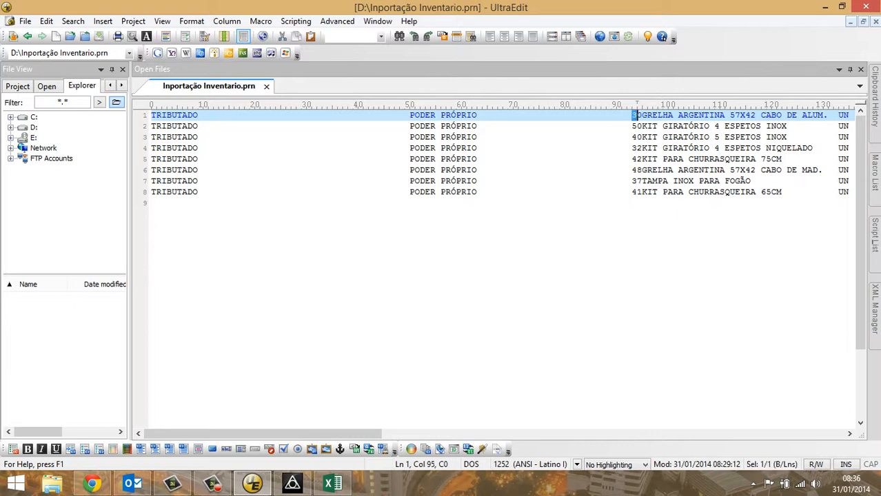
{"action": "key", "text": "shift+Right"}
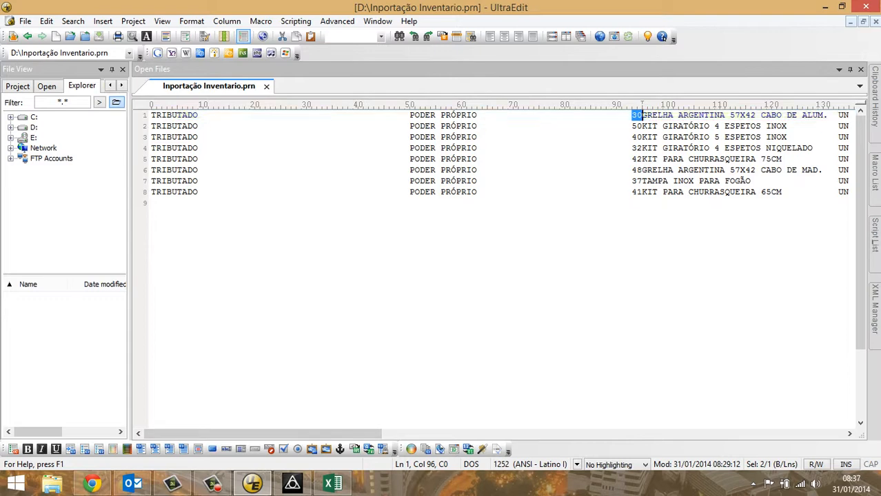
{"action": "key", "text": "Left"}
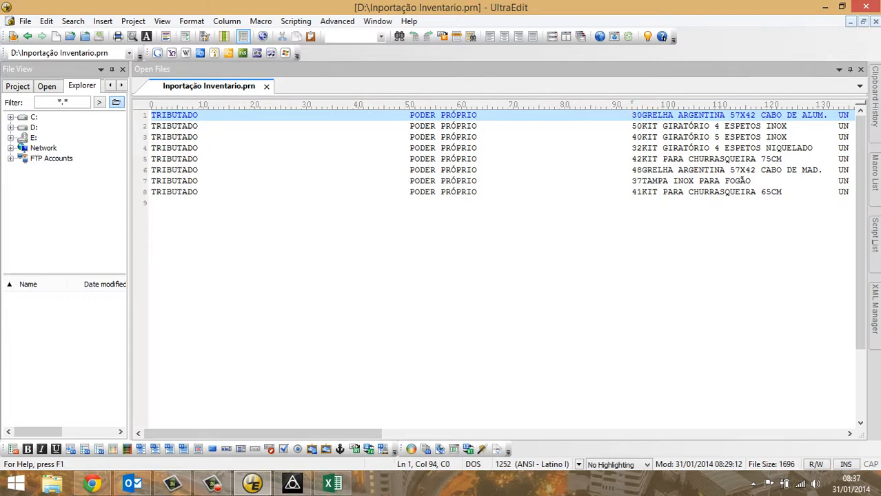
- Return to Escrita Fiscal and set Código do Item to Pos 94 and Tam 2 in the product layout
{"action": "left_click", "coordinate": [292, 484]}
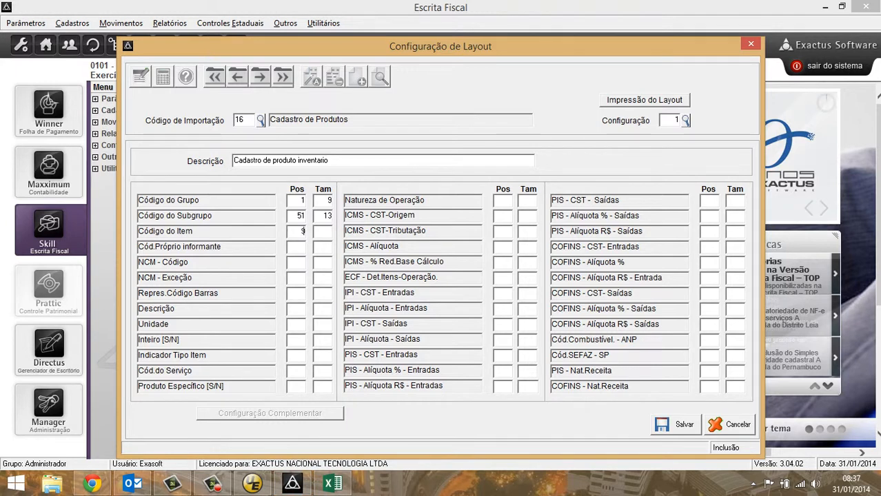
{"action": "type", "text": "4"}
{"action": "key", "text": "Tab"}
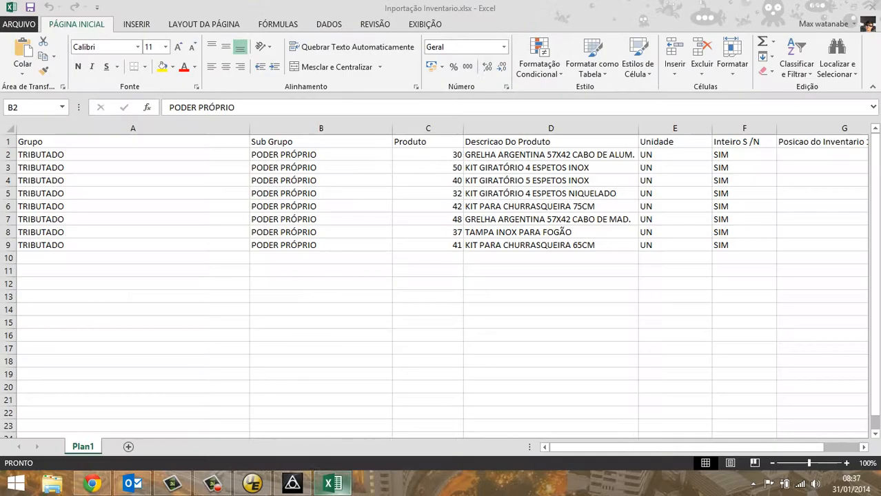
- Check the Descricao Do Produto column in Excel and locate the start column of the description in the .prn's first line in UltraEdit
{"action": "left_click", "coordinate": [333, 484]}
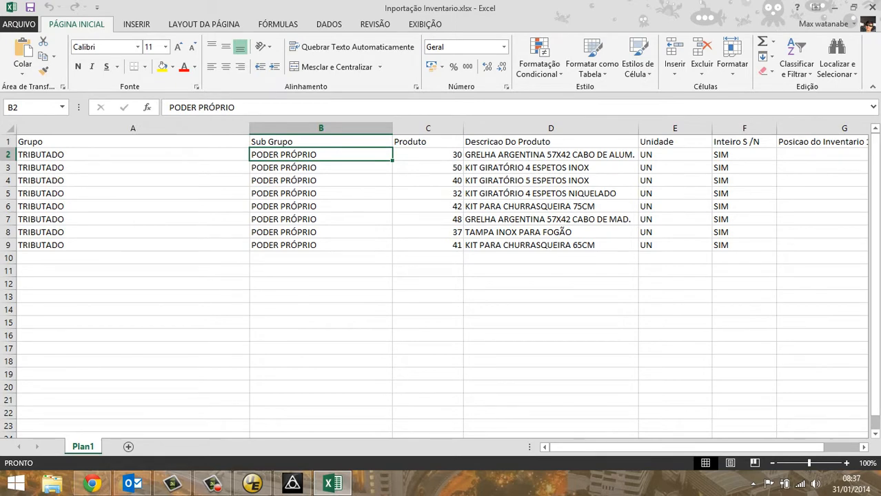
{"action": "left_click", "coordinate": [253, 484]}
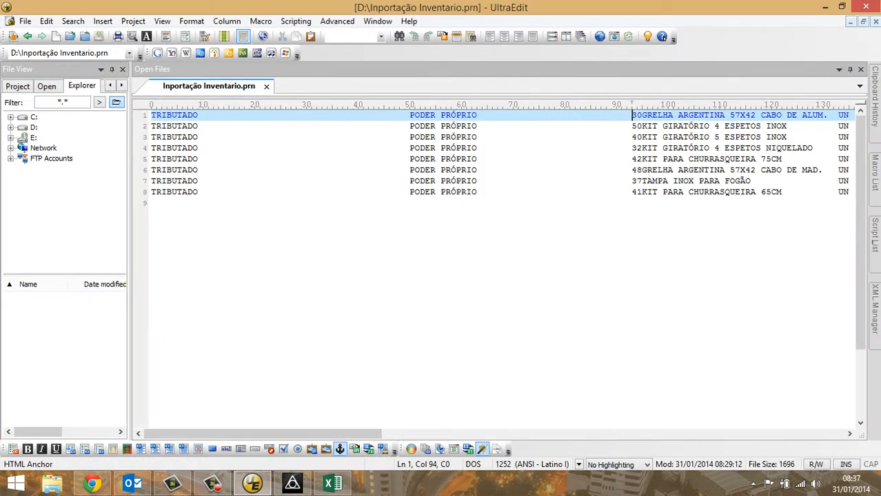
{"action": "left_click_drag", "start_coordinate": [339, 434], "coordinate": [448, 434]}
{"action": "key", "text": "Right"}
{"action": "key", "text": "Right"}
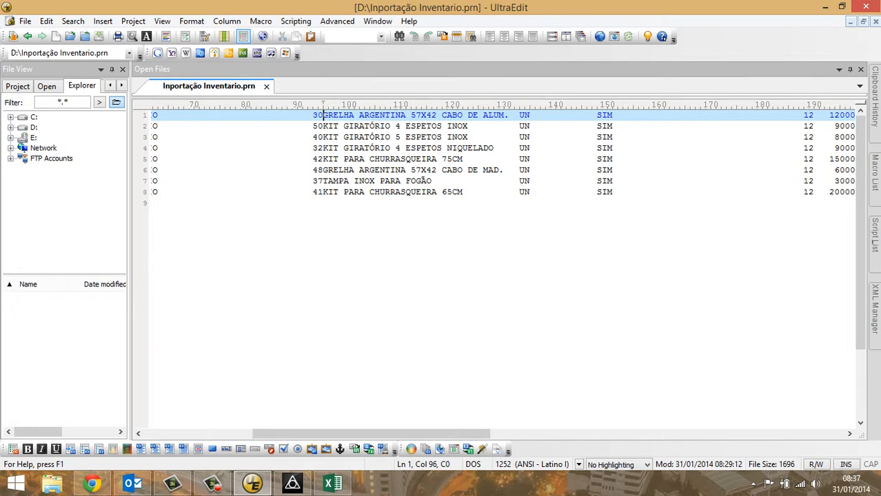
- Recheck the description's start column in UltraEdit and set Descrição's Pos to 96 in Escrita Fiscal's product layout
{"action": "left_click", "coordinate": [292, 484]}
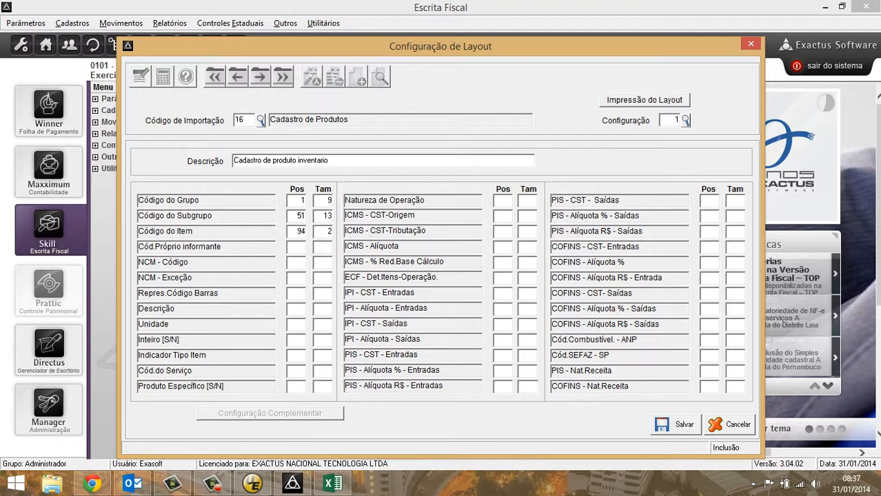
{"action": "left_click", "coordinate": [252, 483]}
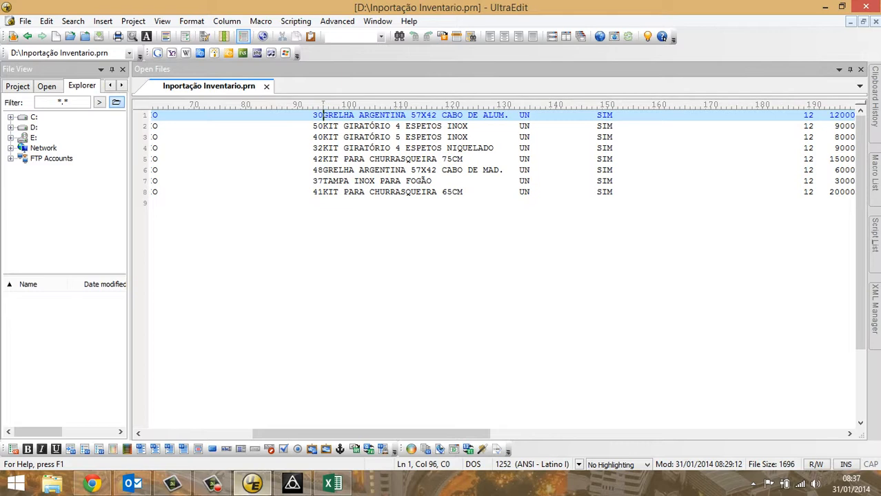
{"action": "left_click", "coordinate": [292, 484]}
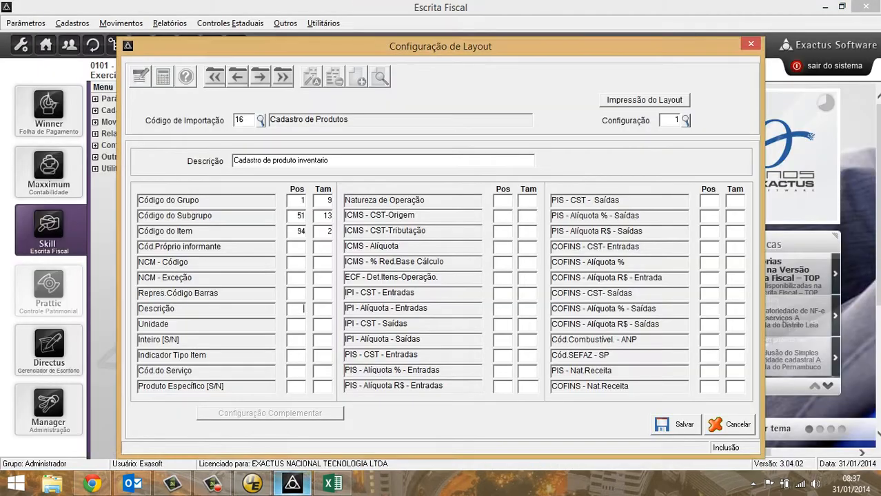
{"action": "left_click", "coordinate": [302, 308]}
{"action": "type", "text": "96"}
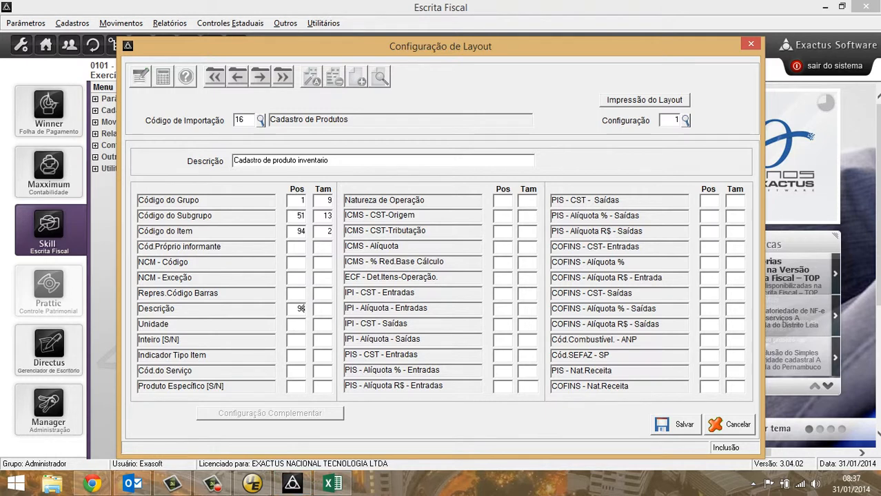
- Switch to UltraEdit and count the characters of the product description in the .prn's first line from its start column
{"action": "left_click", "coordinate": [252, 484]}
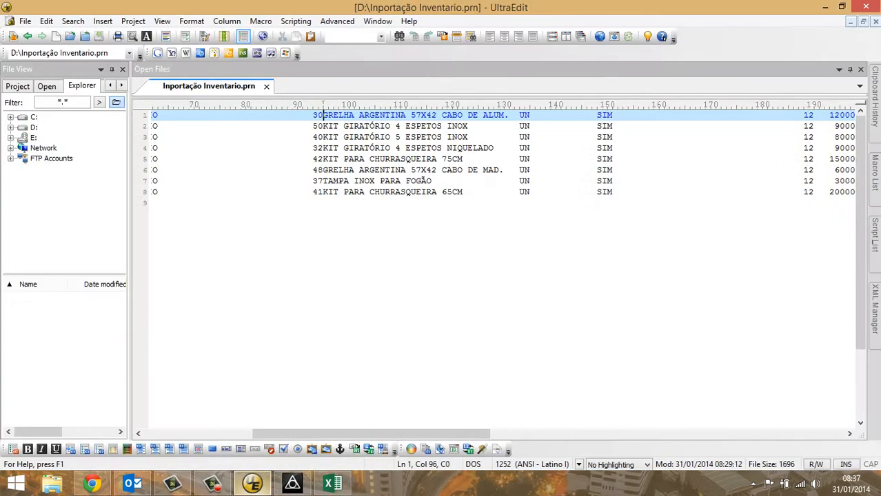
{"action": "key", "text": "shift+Right"}
{"action": "key", "text": "shift+Right"}
{"action": "key", "text": "shift+Right"}
{"action": "key", "text": "shift+Right"}
{"action": "key", "text": "shift+Right"}
{"action": "key", "text": "shift+Right"}
{"action": "key", "text": "shift+Right"}
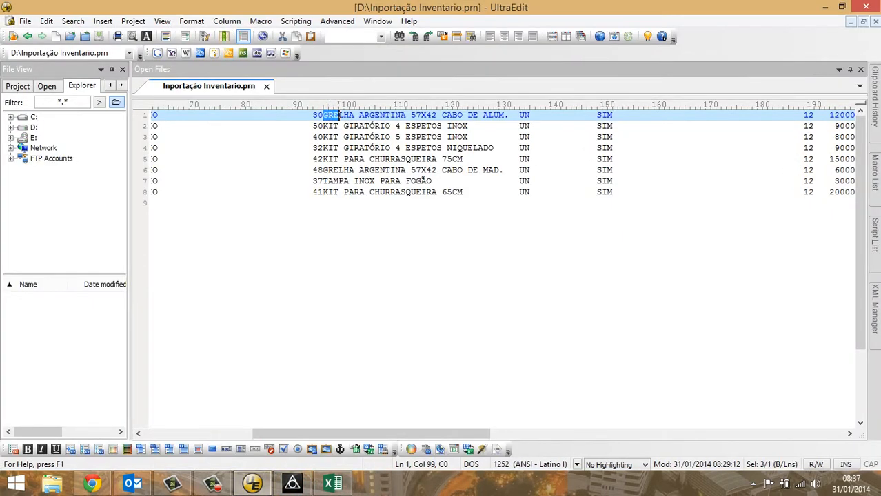
{"action": "key", "text": "shift+Right"}
{"action": "key", "text": "shift+Right"}
{"action": "key", "text": "shift+Right"}
{"action": "key", "text": "shift+Right"}
{"action": "key", "text": "shift+Right"}
{"action": "key", "text": "shift+Right"}
{"action": "key", "text": "shift+Right"}
{"action": "key", "text": "shift+Right"}
{"action": "key", "text": "shift+Right"}
{"action": "key", "text": "shift+Right"}
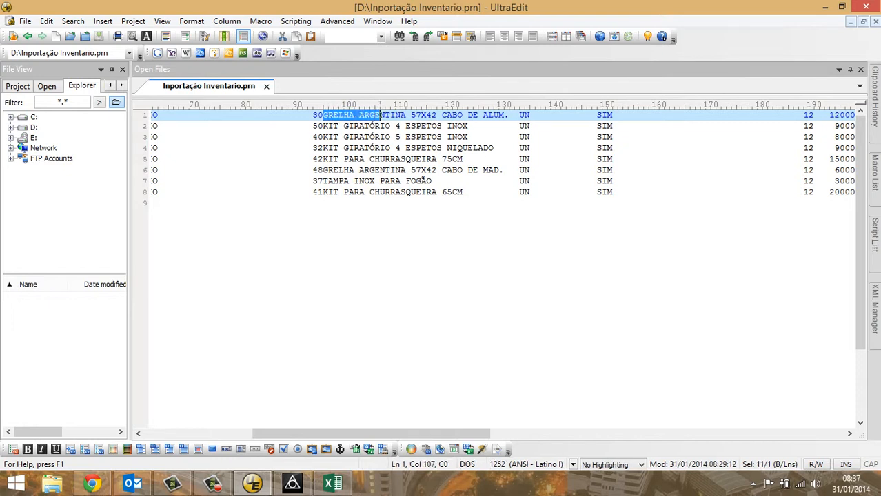
{"action": "key", "text": "shift+Right"}
{"action": "key", "text": "shift+Right"}
{"action": "key", "text": "shift+Right"}
{"action": "key", "text": "shift+Right"}
{"action": "key", "text": "shift+Right"}
{"action": "key", "text": "shift+Right"}
{"action": "key", "text": "shift+Right"}
{"action": "key", "text": "shift+Right"}
{"action": "key", "text": "shift+Right"}
{"action": "key", "text": "shift+Right"}
{"action": "key", "text": "shift+Right"}
{"action": "key", "text": "shift+Right"}
{"action": "key", "text": "shift+Right"}
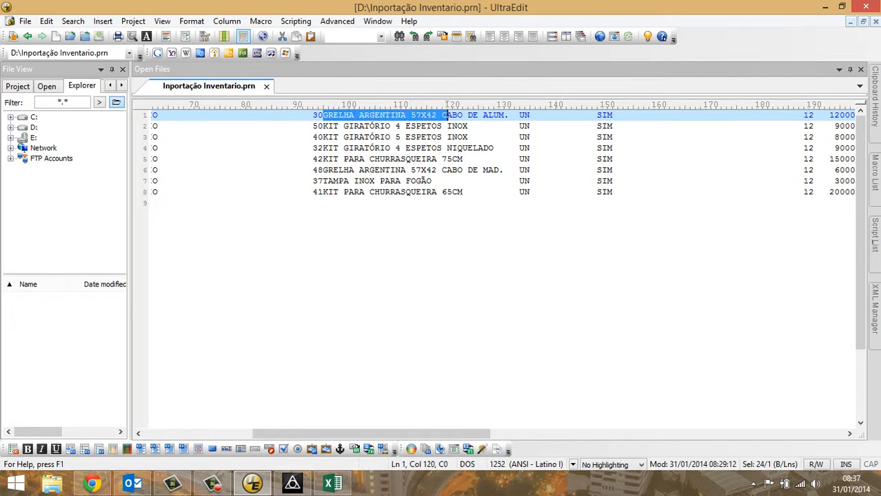
{"action": "key", "text": "shift+Right"}
{"action": "key", "text": "shift+Right"}
{"action": "key", "text": "shift+Right"}
{"action": "key", "text": "shift+Right"}
{"action": "key", "text": "shift+Right"}
{"action": "key", "text": "shift+Right"}
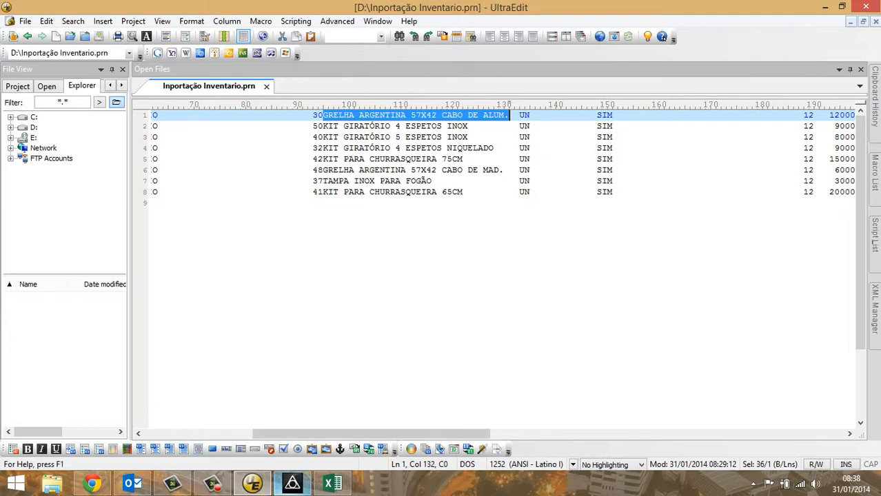
- Return to Escrita Fiscal and set Descrição's Tam to 36 in the product layout
{"action": "left_click", "coordinate": [292, 483]}
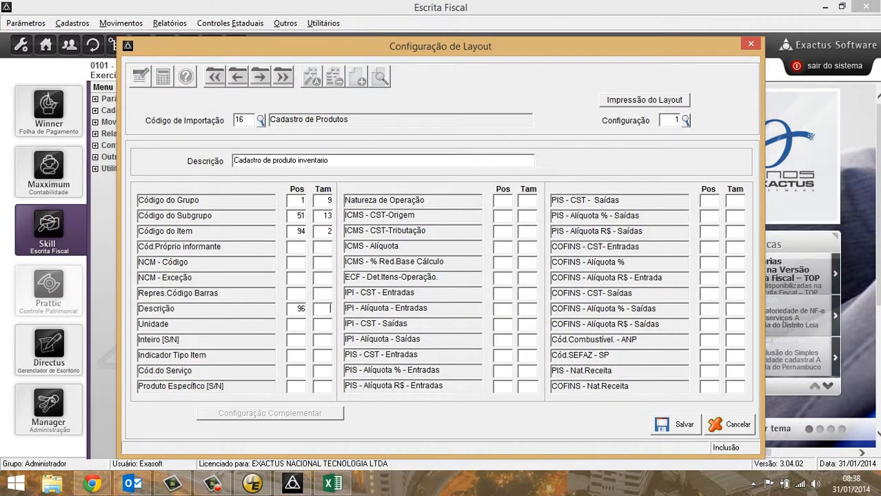
{"action": "type", "text": "36"}
{"action": "double_click", "coordinate": [299, 308]}
{"action": "left_click", "coordinate": [323, 308]}
{"action": "left_click_drag", "start_coordinate": [323, 308], "coordinate": [331, 308]}
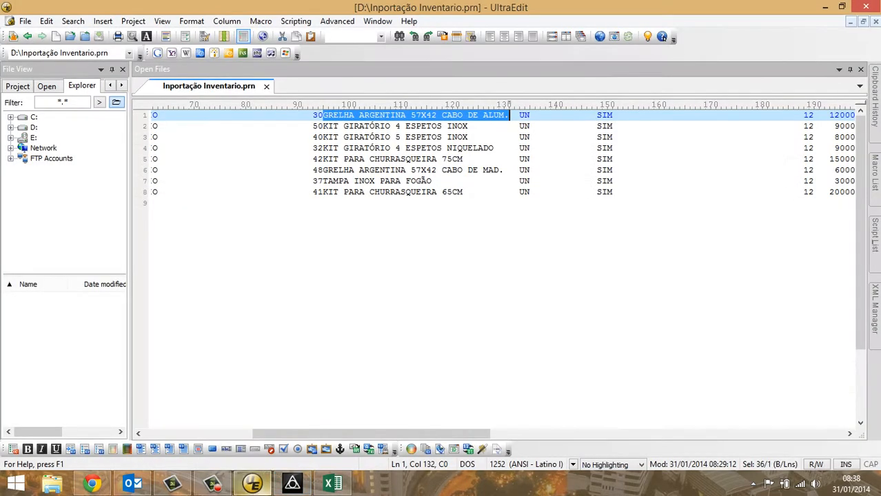
- In UltraEdit, compare where the first line's description ends with the shorter descriptions in the lines below
{"action": "left_click", "coordinate": [252, 483]}
{"action": "left_click", "coordinate": [514, 115]}
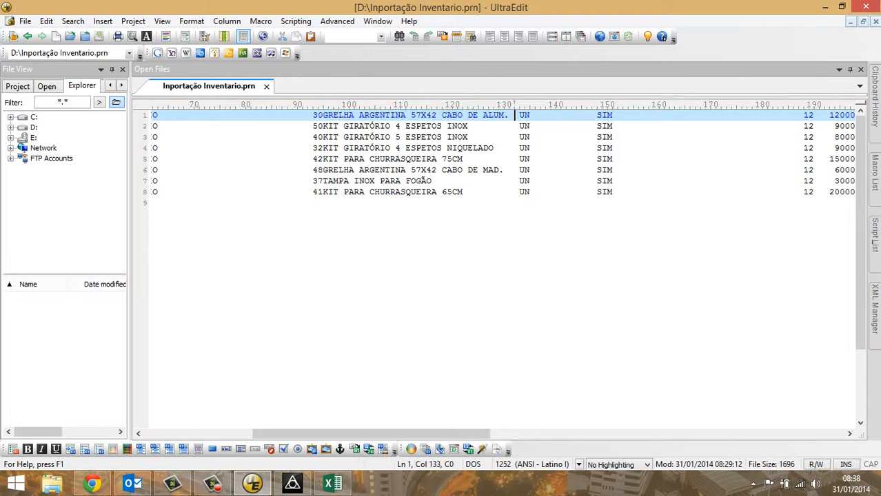
{"action": "key", "text": "Left"}
{"action": "key", "text": "Left"}
{"action": "key", "text": "Right"}
{"action": "key", "text": "Down"}
{"action": "key", "text": "Down"}
{"action": "key", "text": "Down"}
{"action": "key", "text": "Down"}
{"action": "key", "text": "Down"}
{"action": "key", "text": "Down"}
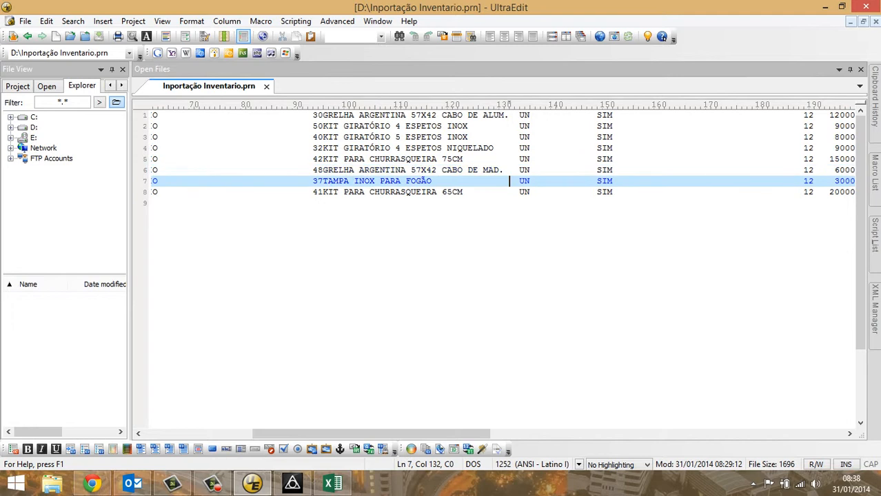
{"action": "key", "text": "Up"}
{"action": "key", "text": "Up"}
{"action": "key", "text": "Up"}
{"action": "key", "text": "Up"}
{"action": "key", "text": "Up"}
{"action": "key", "text": "Left"}
{"action": "key", "text": "Left"}
{"action": "key", "text": "Left"}
{"action": "key", "text": "Left"}
{"action": "key", "text": "Left"}
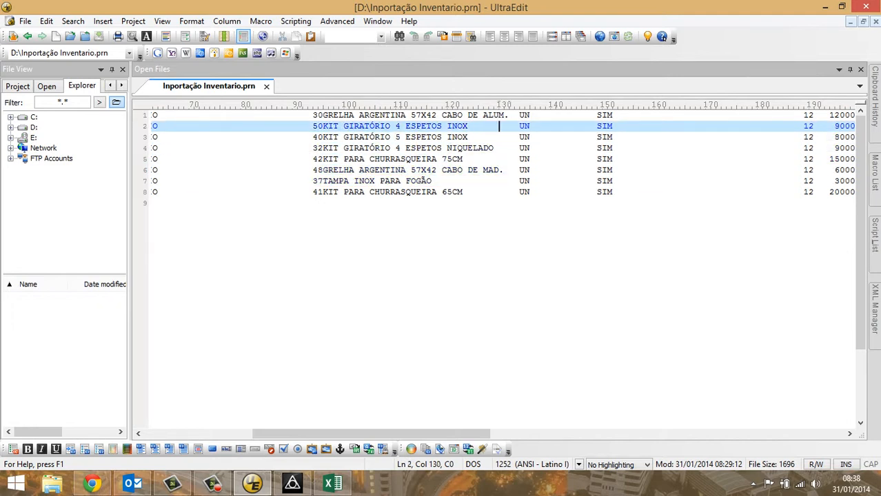
{"action": "key", "text": "Left"}
{"action": "key", "text": "Left"}
{"action": "key", "text": "Left"}
{"action": "key", "text": "Up"}
{"action": "key", "text": "Right"}
{"action": "key", "text": "Right"}
{"action": "key", "text": "Right"}
{"action": "key", "text": "Right"}
{"action": "key", "text": "Right"}
{"action": "key", "text": "Right"}
{"action": "key", "text": "Right"}
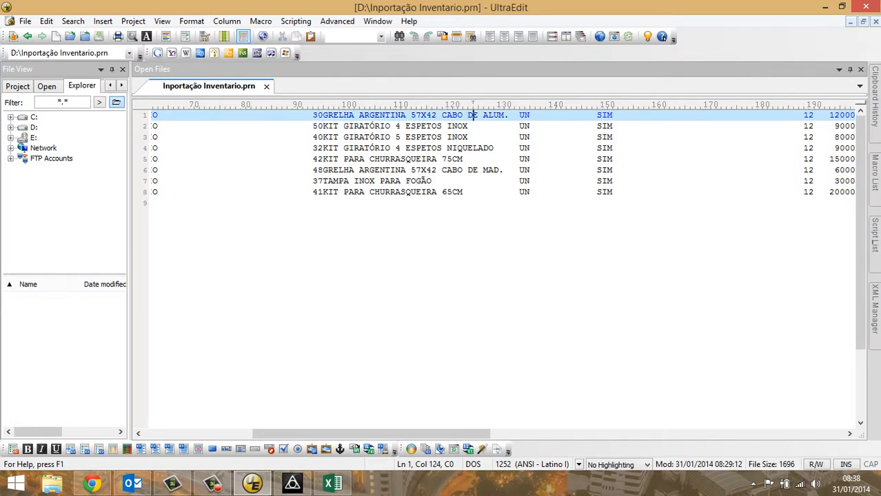
{"action": "key", "text": "Right"}
{"action": "key", "text": "Left"}
{"action": "key", "text": "Left"}
{"action": "key", "text": "Left"}
{"action": "key", "text": "Left"}
{"action": "key", "text": "Left"}
{"action": "key", "text": "Left"}
{"action": "key", "text": "Left"}
{"action": "key", "text": "Down"}
{"action": "key", "text": "Left"}
{"action": "key", "text": "Left"}
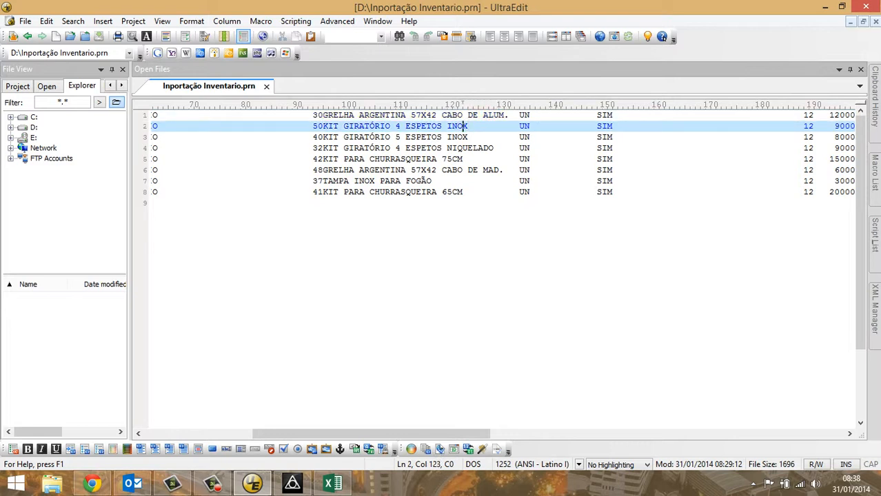
- Count the characters of the second line's description, KIT GIRATÓRIO 4 ESPETOS INOX, from its start column
{"action": "key", "text": "Left"}
{"action": "key", "text": "Left"}
{"action": "key", "text": "Left"}
{"action": "key", "text": "Left"}
{"action": "key", "text": "Left"}
{"action": "key", "text": "Left"}
{"action": "key", "text": "Left"}
{"action": "key", "text": "Left"}
{"action": "key", "text": "Left"}
{"action": "key", "text": "Left"}
{"action": "key", "text": "Left"}
{"action": "key", "text": "Left"}
{"action": "key", "text": "Left"}
{"action": "key", "text": "Left"}
{"action": "key", "text": "Left"}
{"action": "key", "text": "Left"}
{"action": "key", "text": "Left"}
{"action": "key", "text": "Left"}
{"action": "key", "text": "Left"}
{"action": "key", "text": "Left"}
{"action": "key", "text": "Left"}
{"action": "key", "text": "Left"}
{"action": "key", "text": "shift+Right"}
{"action": "key", "text": "shift+Right"}
{"action": "key", "text": "shift+Right"}
{"action": "key", "text": "shift+Right"}
{"action": "key", "text": "shift+Right"}
{"action": "key", "text": "shift+Right"}
{"action": "key", "text": "shift+Right"}
{"action": "key", "text": "shift+Right"}
{"action": "key", "text": "shift+Right"}
{"action": "key", "text": "shift+Right"}
{"action": "key", "text": "shift+Right"}
{"action": "key", "text": "shift+Right"}
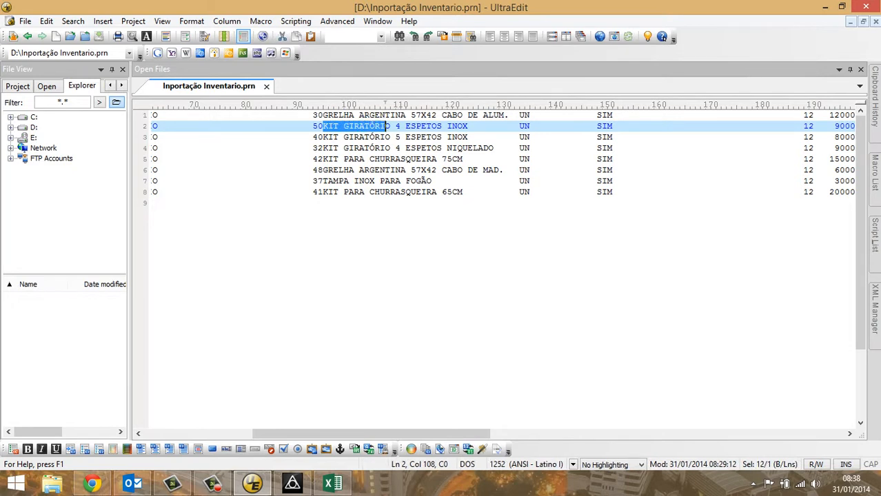
{"action": "key", "text": "shift+Right"}
{"action": "key", "text": "shift+Right"}
{"action": "key", "text": "shift+Right"}
{"action": "key", "text": "shift+Right"}
{"action": "key", "text": "shift+Right"}
{"action": "key", "text": "shift+Right"}
{"action": "key", "text": "shift+Right"}
{"action": "left_click_drag", "start_coordinate": [440, 126], "coordinate": [468, 126]}
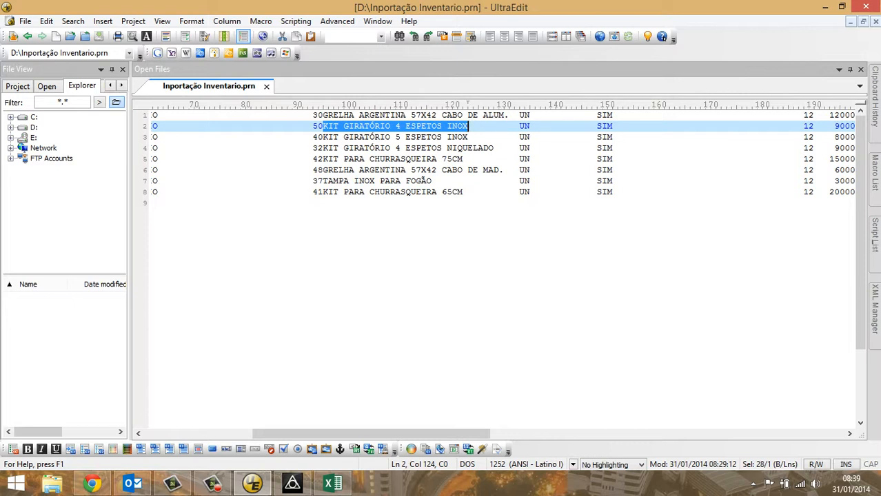
- Locate the start column of the unit UN in the .prn's first line and count its characters for the Unidade field
{"action": "left_click", "coordinate": [520, 115]}
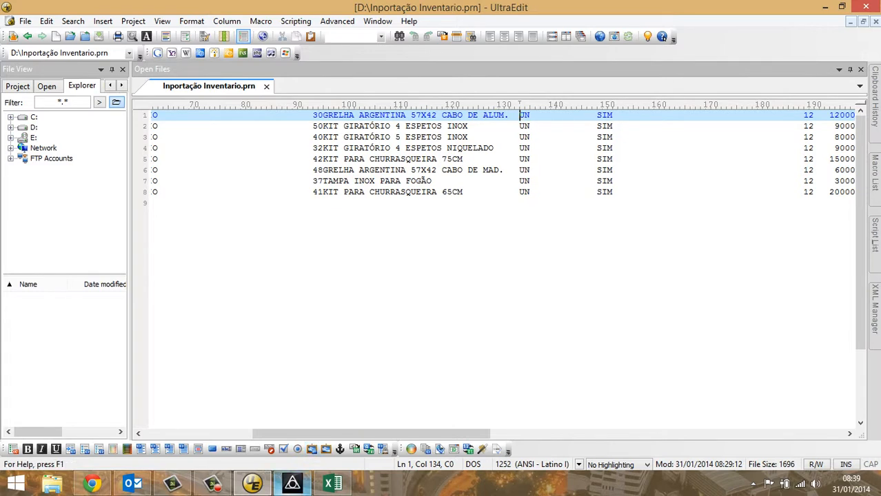
{"action": "left_click", "coordinate": [292, 484]}
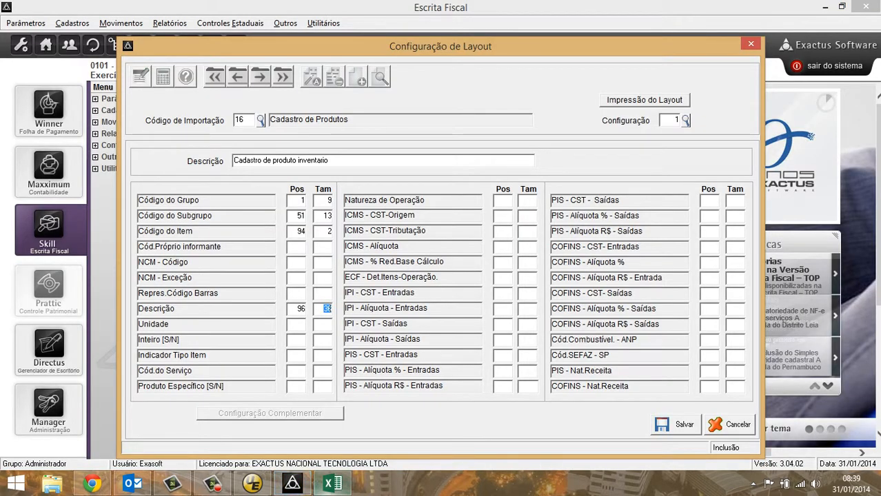
{"action": "left_click", "coordinate": [297, 324]}
{"action": "left_click", "coordinate": [252, 483]}
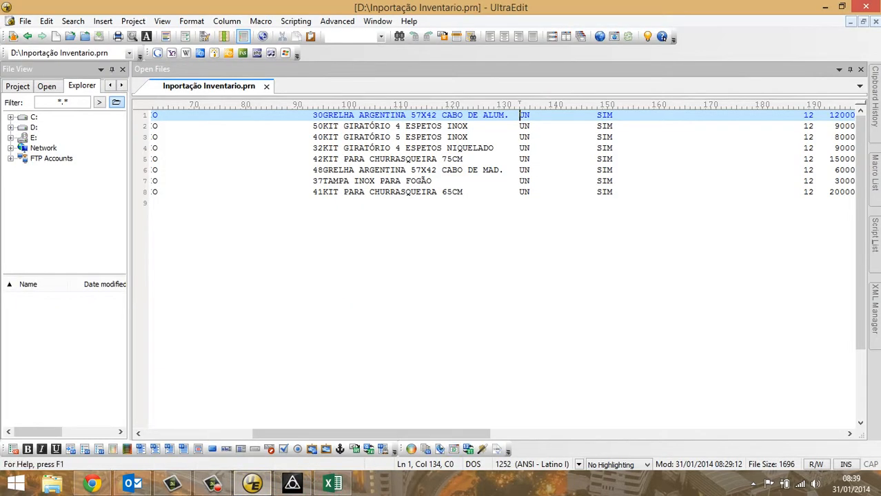
{"action": "key", "text": "shift+Right"}
{"action": "key", "text": "shift+Right"}
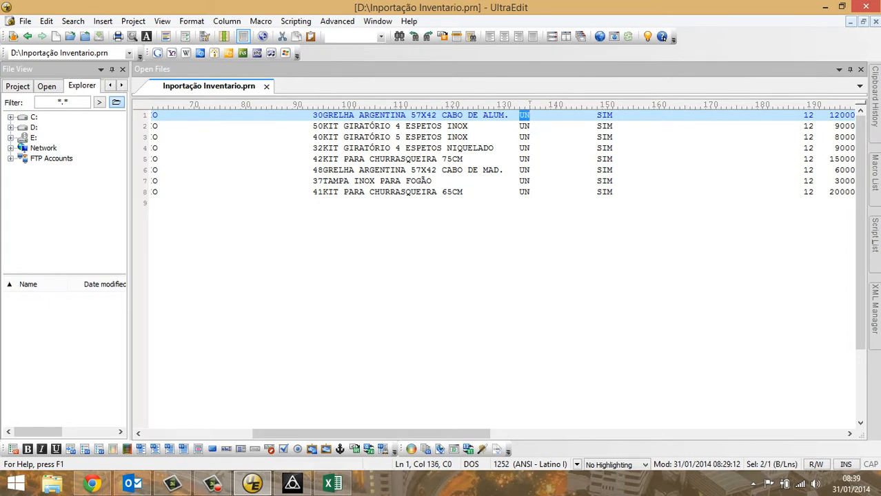
{"action": "key", "text": "Left"}
{"action": "key", "text": "Left"}
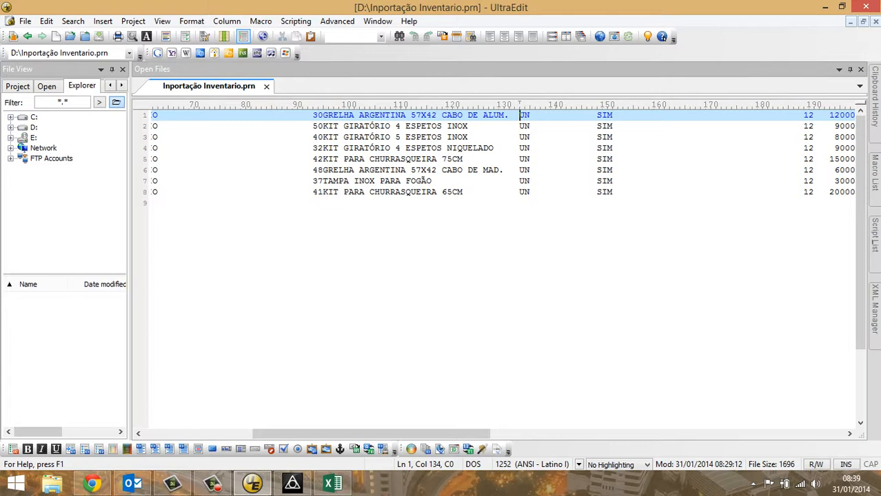
- Return to Escrita Fiscal and set Unidade to Pos 134 and Tam 2 in the product layout
{"action": "left_click", "coordinate": [293, 484]}
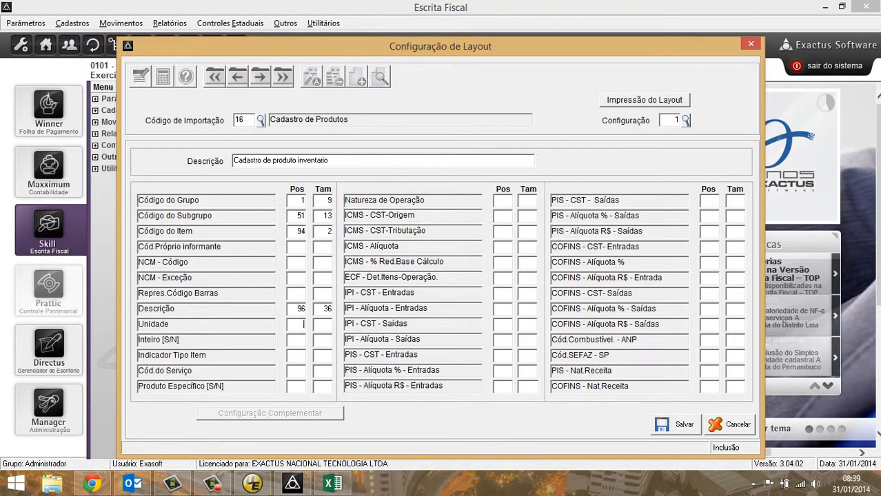
{"action": "left_click", "coordinate": [302, 324]}
{"action": "type", "text": "134"}
{"action": "key", "text": "Tab"}
{"action": "type", "text": "3"}
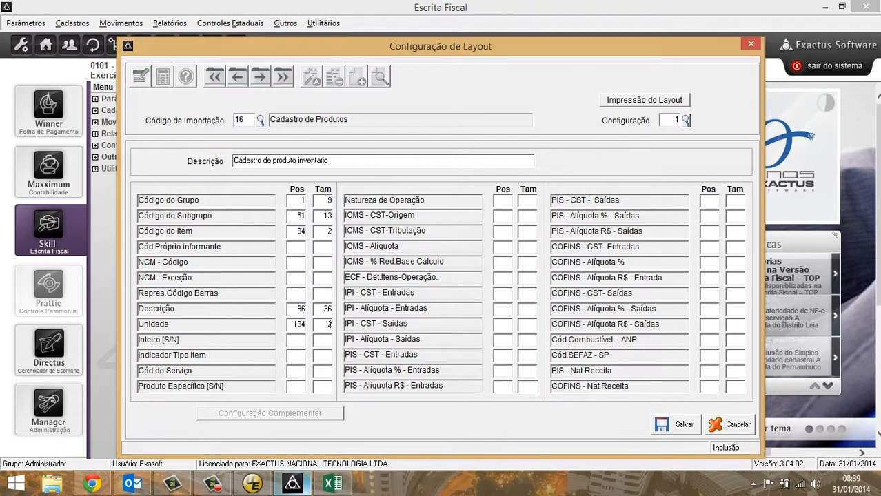
- Check the Inteiro S/N column in Excel, and find the start column and length of SIM in the .prn's first line in UltraEdit
{"action": "left_click", "coordinate": [252, 483]}
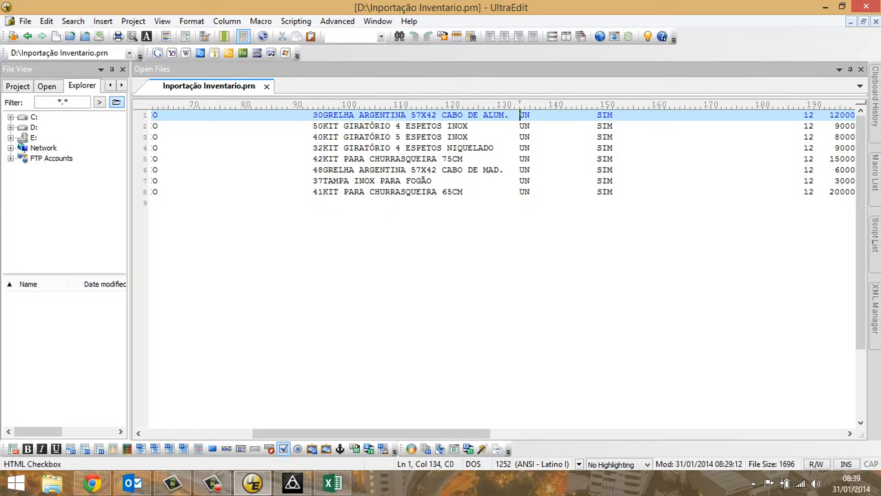
{"action": "left_click", "coordinate": [332, 483]}
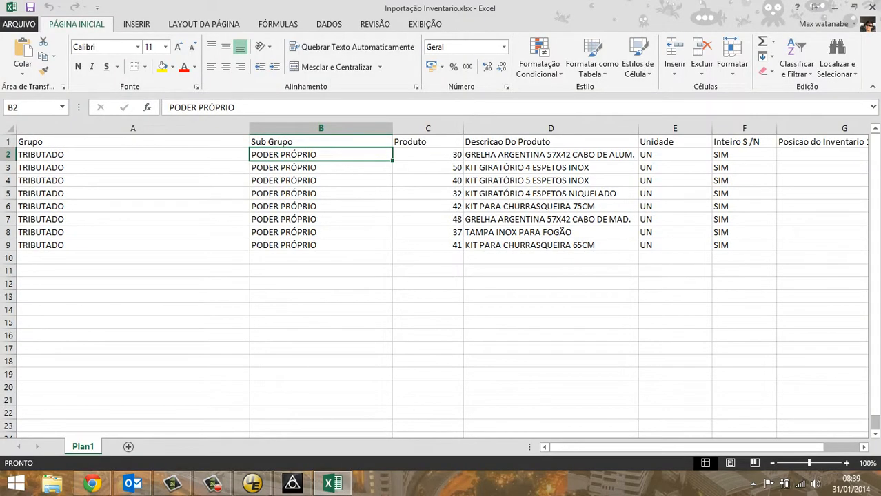
{"action": "left_click", "coordinate": [253, 483]}
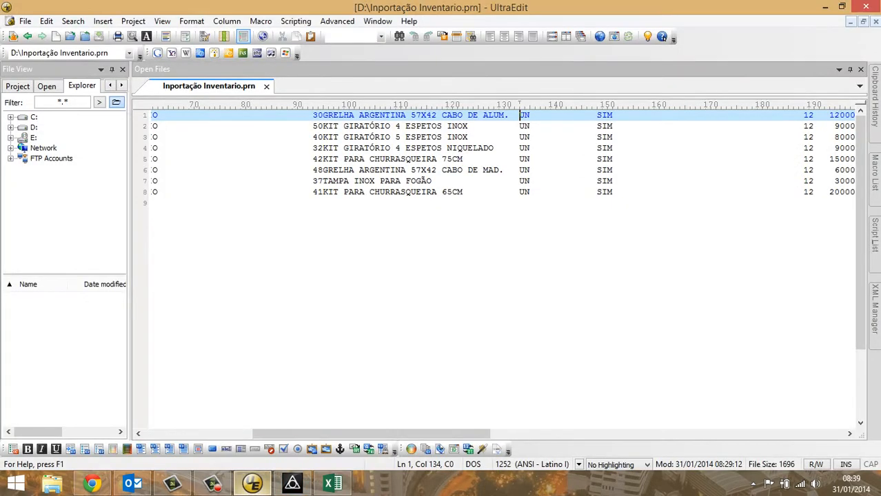
{"action": "left_click", "coordinate": [293, 483]}
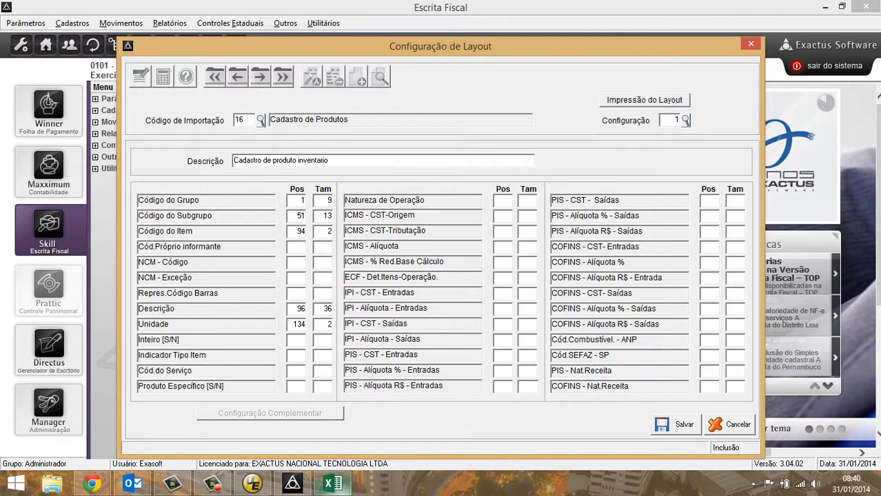
{"action": "left_click", "coordinate": [332, 483]}
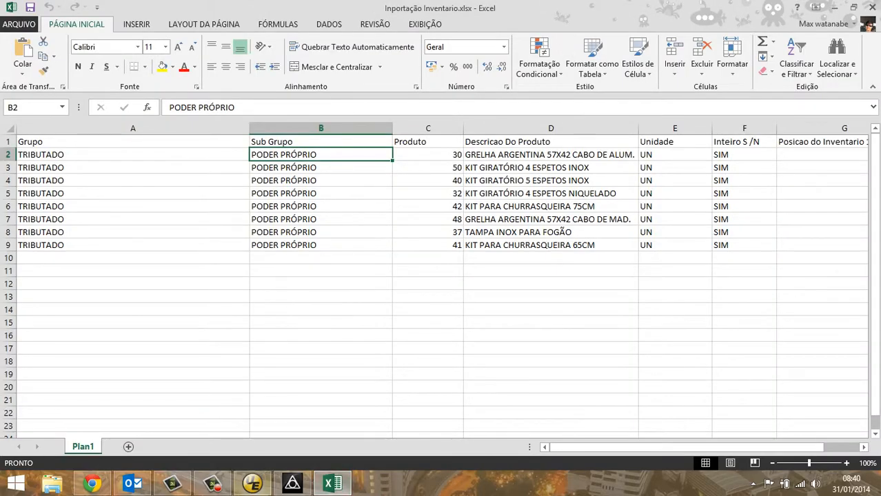
{"action": "left_click", "coordinate": [252, 483]}
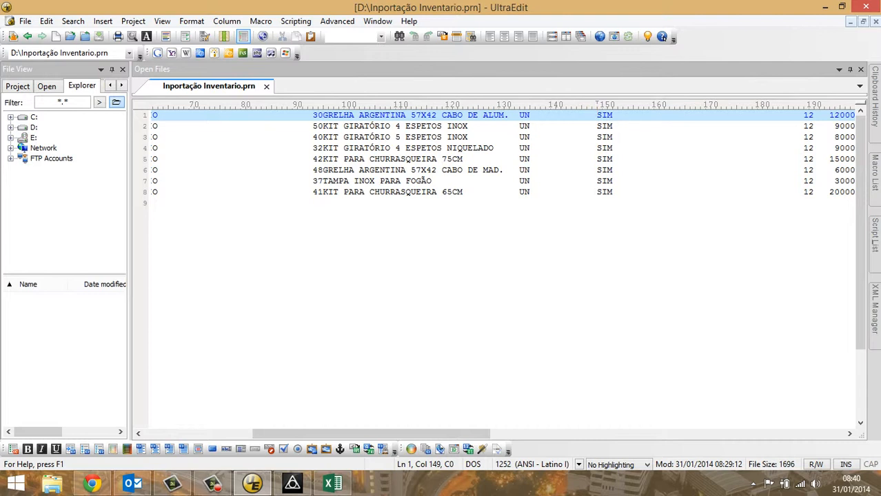
{"action": "key", "text": "shift+Right"}
{"action": "key", "text": "shift+Right"}
{"action": "key", "text": "shift+Right"}
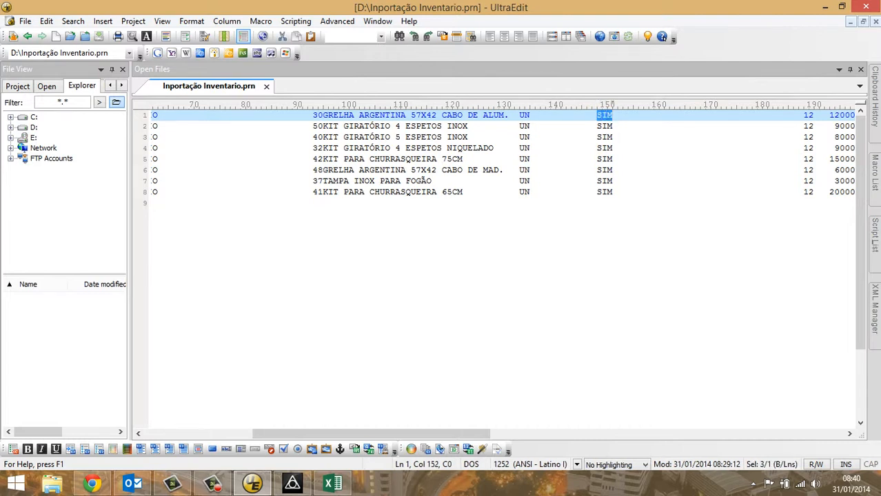
{"action": "key", "text": "Left"}
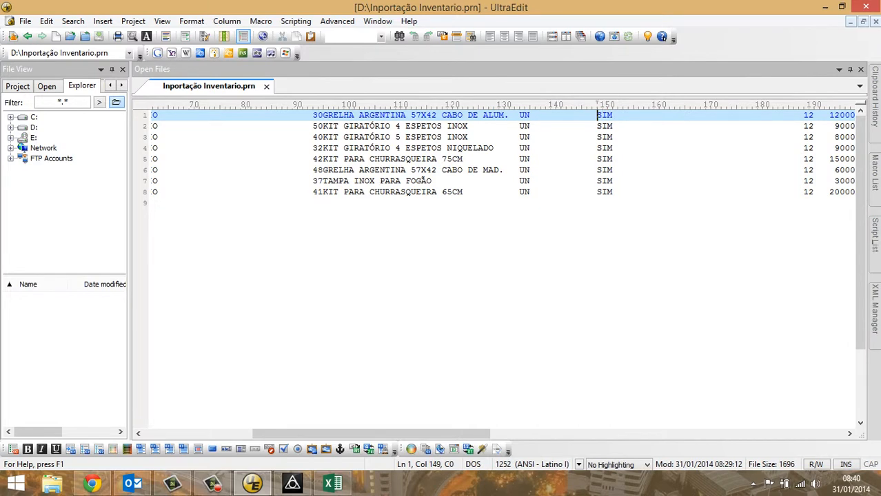
- Return to Escrita Fiscal and set Inteiro [S/N] to Pos 149 and Tam 3 in the product layout
{"action": "left_click", "coordinate": [292, 483]}
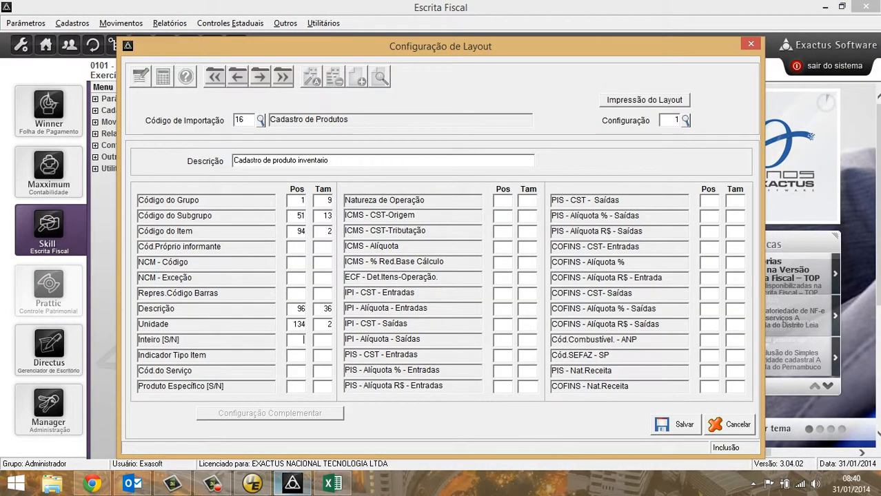
{"action": "type", "text": "149"}
{"action": "key", "text": "Tab"}
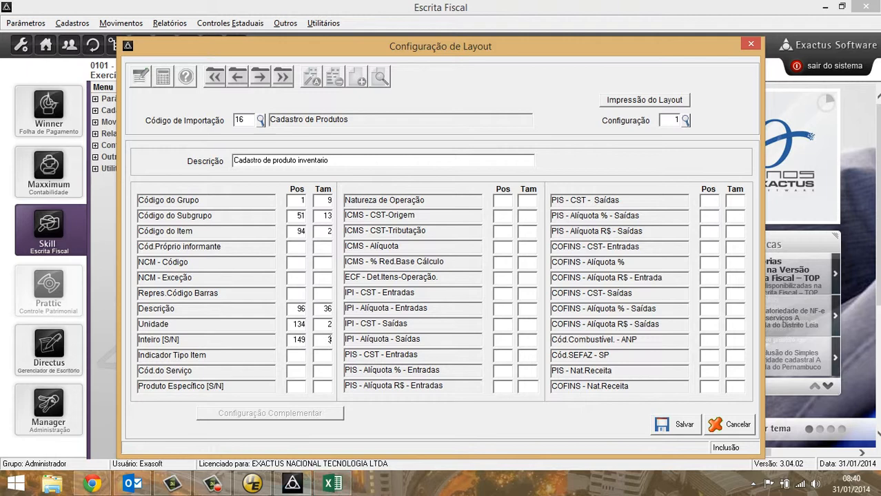
- Check the spreadsheet columns in Excel, and examine the remaining numeric fields at the end of the .prn's first line in UltraEdit
{"action": "left_click", "coordinate": [333, 484]}
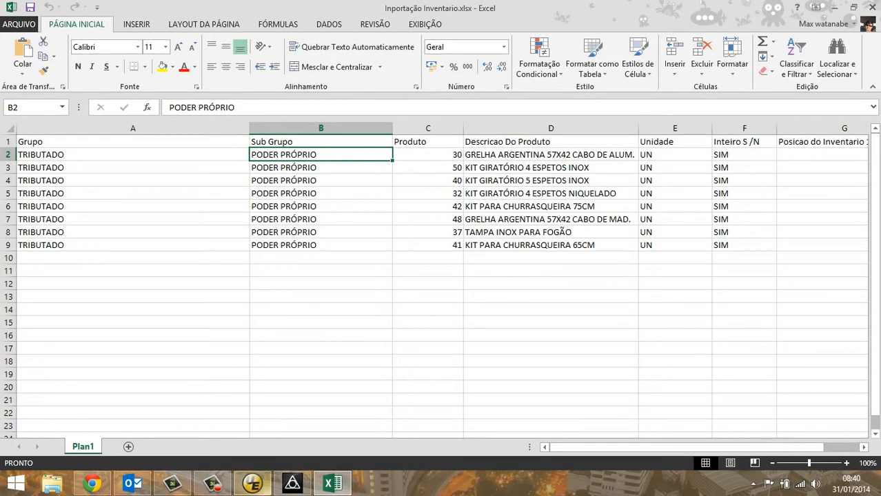
{"action": "left_click", "coordinate": [252, 483]}
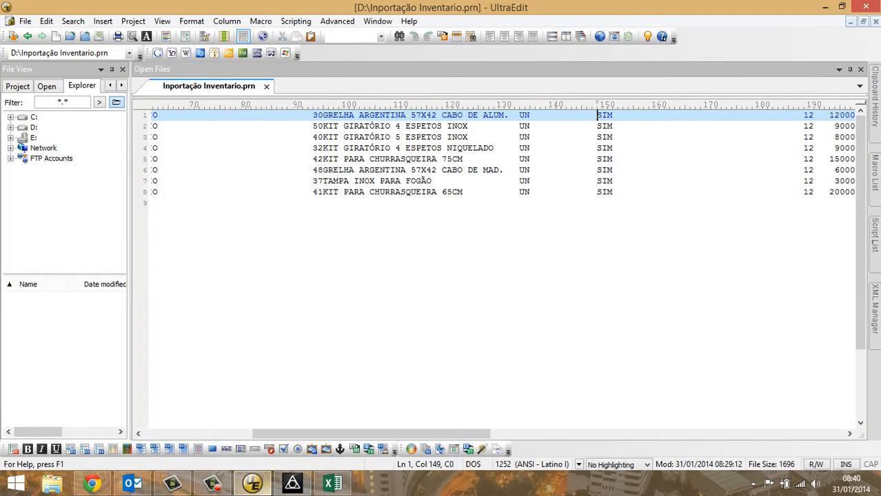
{"action": "left_click_drag", "start_coordinate": [422, 434], "coordinate": [489, 434]}
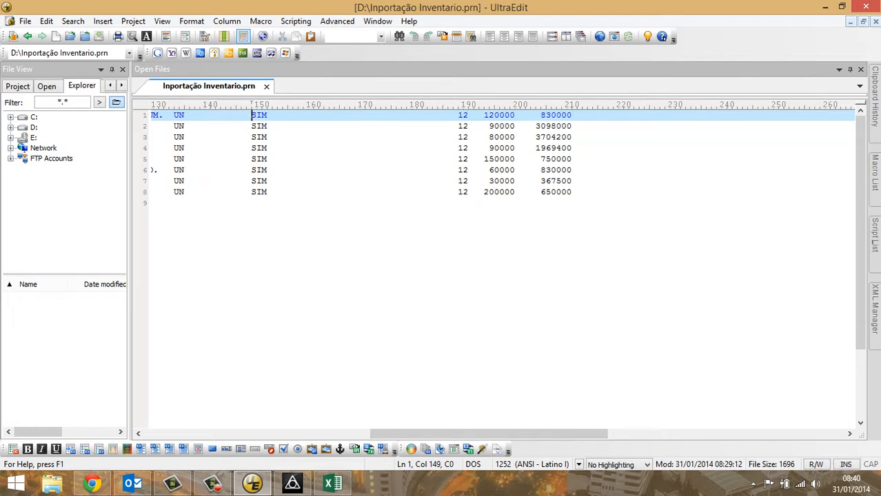
{"action": "left_click_drag", "start_coordinate": [484, 115], "coordinate": [572, 115]}
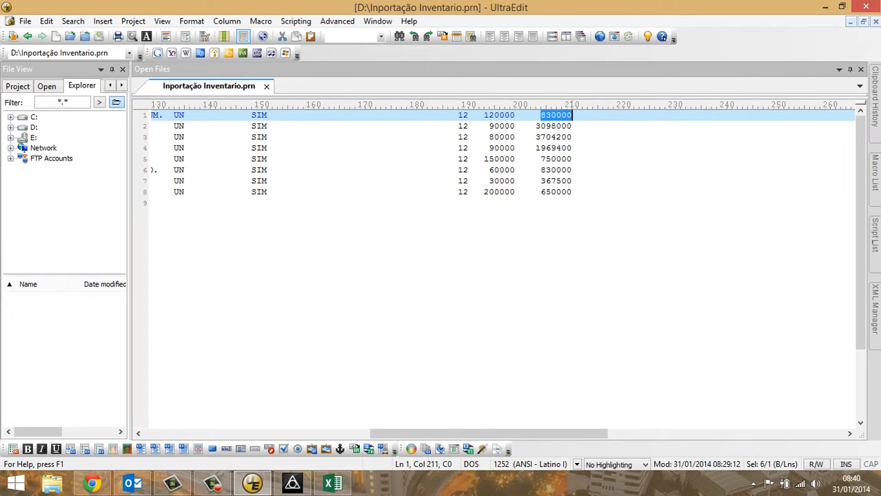
- Check the start and length of the last three numeric fields, using the first two lines of the .prn
{"action": "left_click_drag", "start_coordinate": [459, 115], "coordinate": [520, 115]}
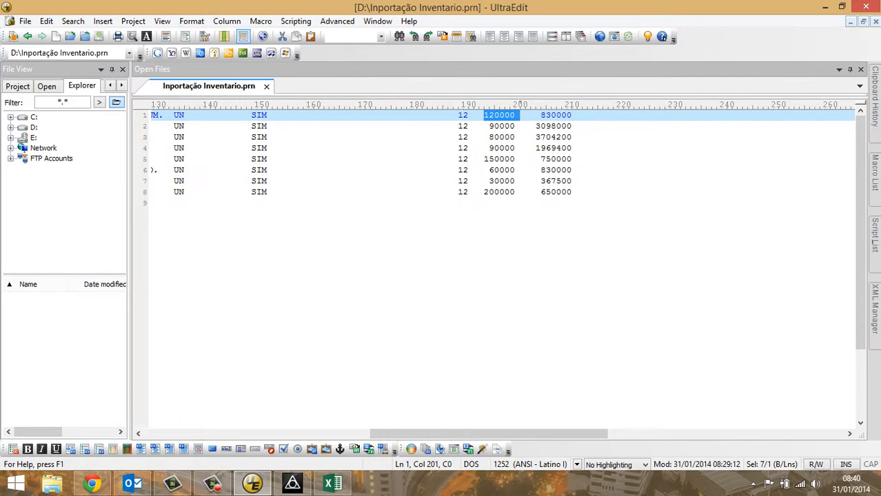
{"action": "key", "text": "Right"}
{"action": "key", "text": "Right"}
{"action": "key", "text": "Right"}
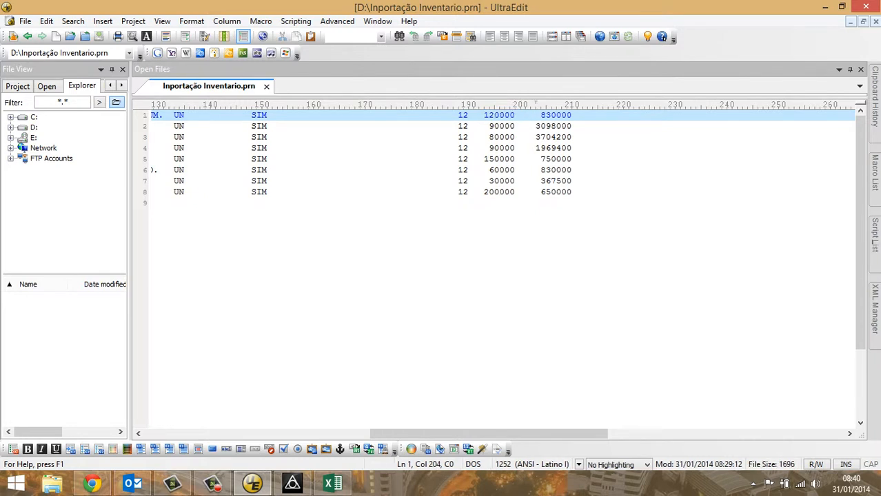
{"action": "left_click_drag", "start_coordinate": [483, 115], "coordinate": [572, 126]}
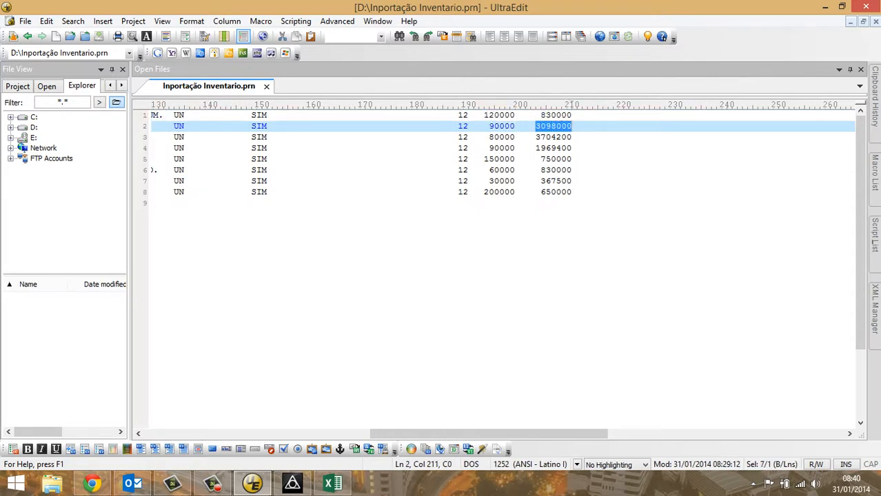
{"action": "left_click_drag", "start_coordinate": [458, 115], "coordinate": [470, 115]}
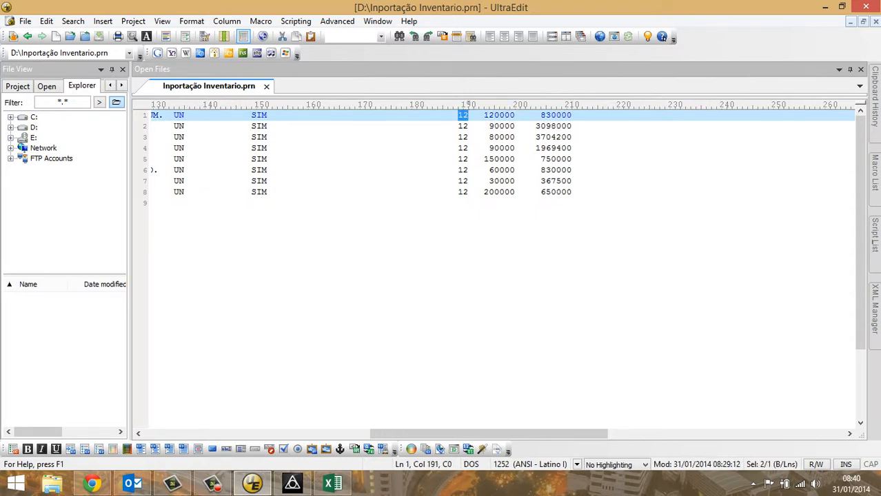
- Review the product layout in Escrita Fiscal, and recheck the columns occupied by SIM in the .prn's first line in UltraEdit
{"action": "left_click", "coordinate": [292, 483]}
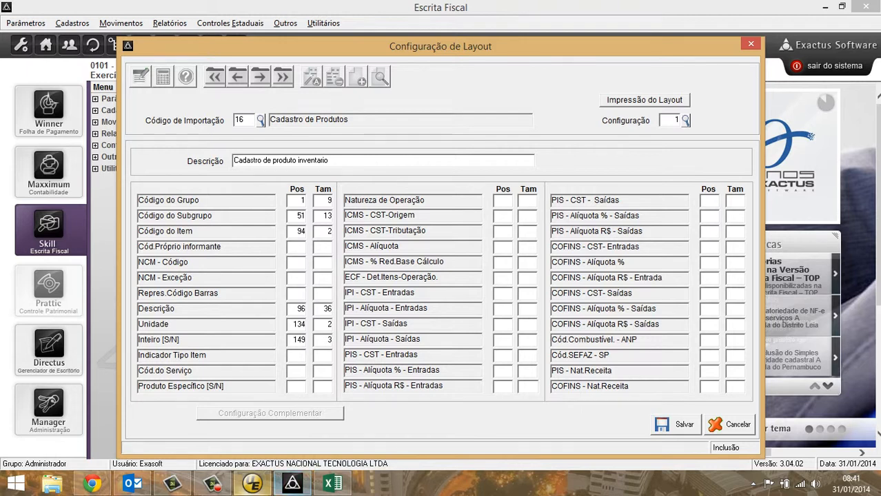
{"action": "left_click", "coordinate": [252, 484]}
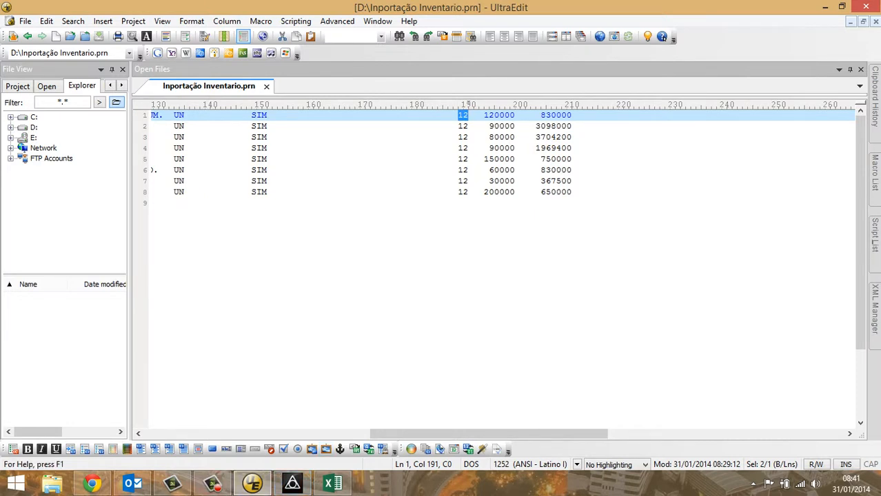
{"action": "left_click", "coordinate": [458, 115]}
{"action": "key", "text": "Left"}
{"action": "key", "text": "Left"}
{"action": "key", "text": "Left"}
{"action": "key", "text": "Left"}
{"action": "key", "text": "Left"}
{"action": "key", "text": "Left"}
{"action": "key", "text": "Left"}
{"action": "key", "text": "Left"}
{"action": "key", "text": "Left"}
{"action": "key", "text": "Left"}
{"action": "key", "text": "Left"}
{"action": "key", "text": "Left"}
{"action": "key", "text": "Left"}
{"action": "key", "text": "Left"}
{"action": "key", "text": "Left"}
{"action": "key", "text": "Left"}
{"action": "key", "text": "Left"}
{"action": "key", "text": "Left"}
{"action": "key", "text": "Left"}
{"action": "key", "text": "Left"}
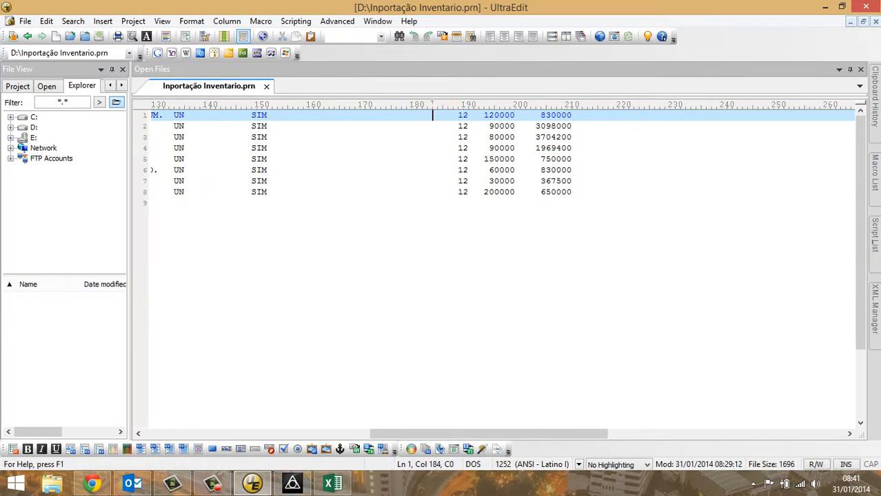
{"action": "key", "text": "Left"}
{"action": "key", "text": "Left"}
{"action": "key", "text": "Left"}
{"action": "key", "text": "Left"}
{"action": "key", "text": "Left"}
{"action": "key", "text": "Left"}
{"action": "key", "text": "shift+Right"}
{"action": "key", "text": "shift+Right"}
{"action": "key", "text": "shift+Right"}
{"action": "key", "text": "Left"}
{"action": "key", "text": "Left"}
{"action": "key", "text": "Left"}
{"action": "key", "text": "shift+Right"}
{"action": "key", "text": "shift+Right"}
{"action": "key", "text": "shift+Right"}
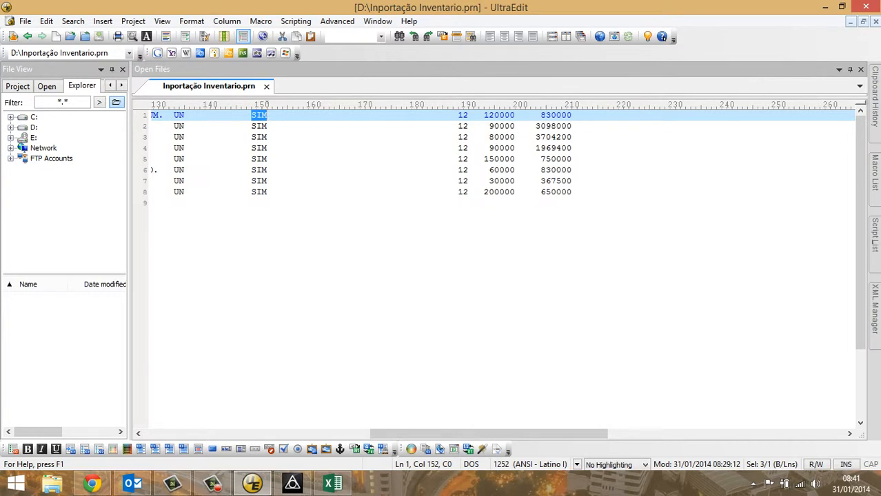
- Return to Escrita Fiscal and save the Cadastro de Produtos import layout
{"action": "left_click", "coordinate": [292, 484]}
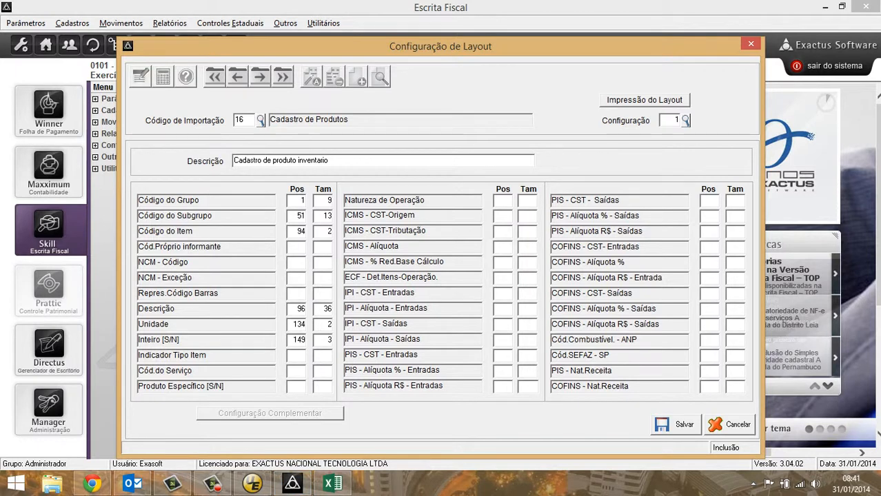
{"action": "key", "text": "alt+s"}
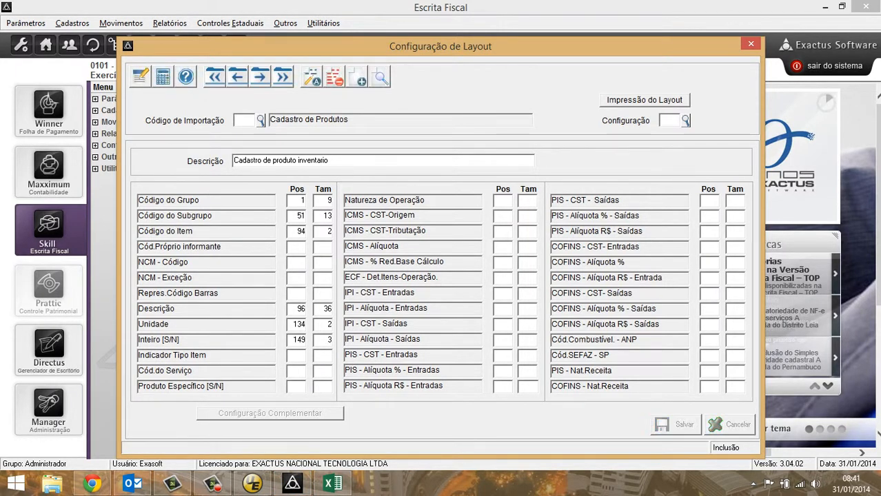
- Open the list of import codes to choose another layout type
{"action": "key", "text": "Return"}
{"action": "key", "text": "F2"}
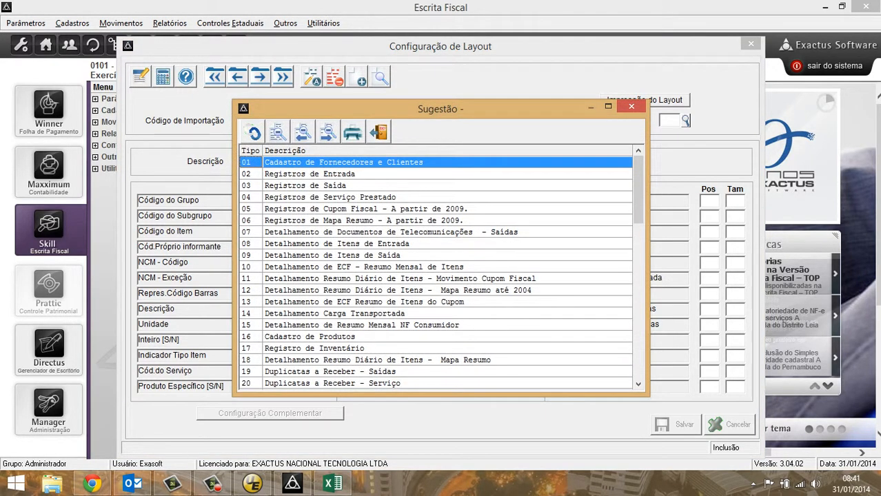
- Look up the saved layout configurations for import code 16, Cadastro de Produtos, and close the layout configuration
{"action": "double_click", "coordinate": [309, 337]}
{"action": "key", "text": "F2"}
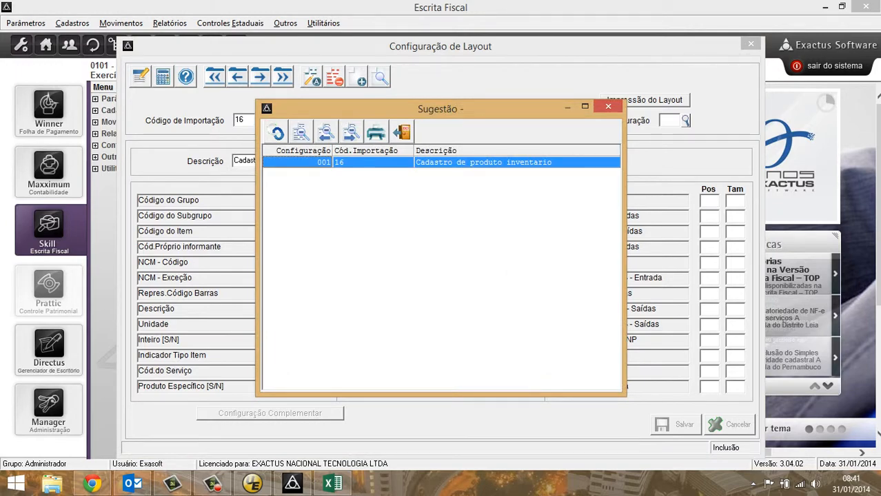
{"action": "left_click", "coordinate": [608, 107]}
{"action": "left_click", "coordinate": [750, 44]}
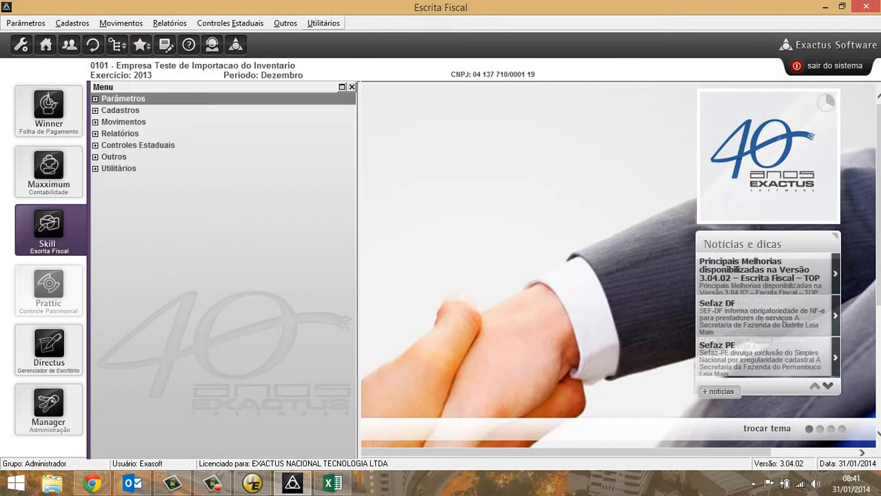
- Start a text file import with import code 16, Cadastro de Produtos, and format configuration 1
{"action": "left_click", "coordinate": [323, 22]}
{"action": "mouse_move", "coordinate": [344, 143]}
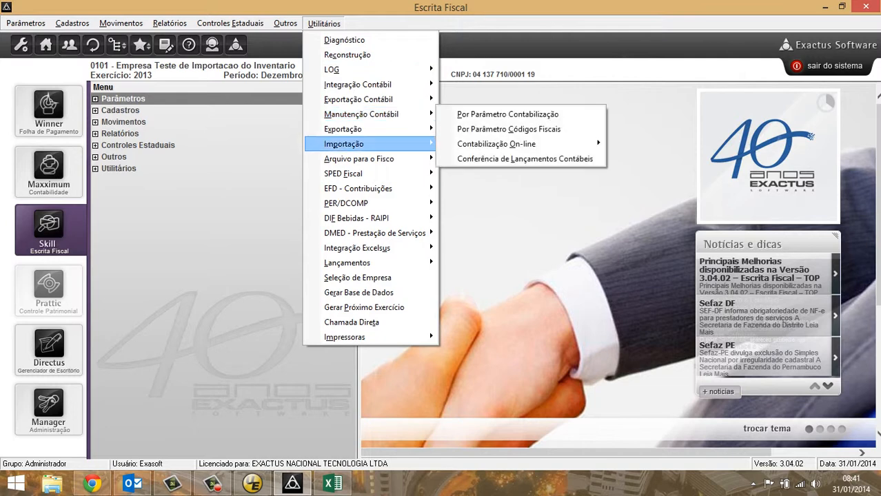
{"action": "mouse_move", "coordinate": [496, 143]}
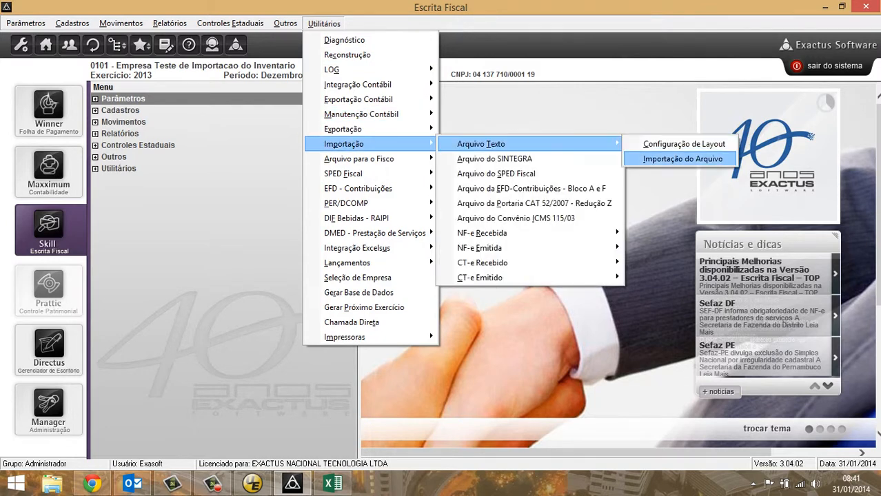
{"action": "left_click", "coordinate": [682, 159]}
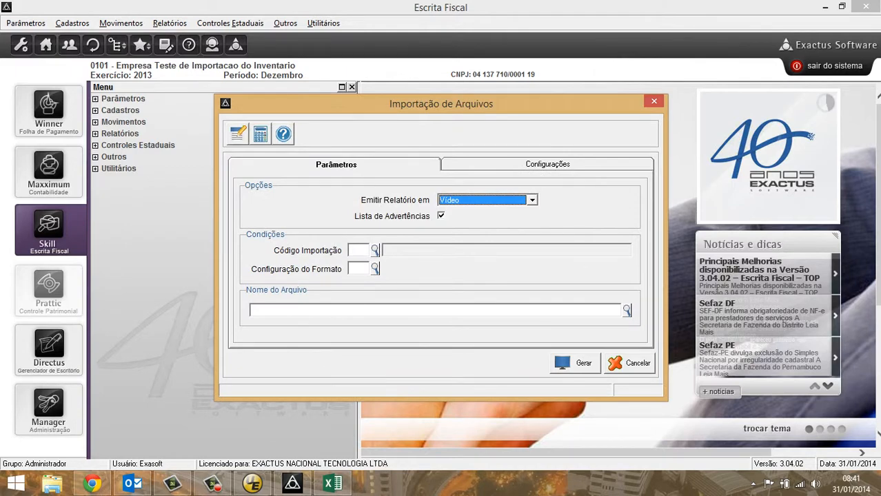
{"action": "left_click", "coordinate": [375, 250]}
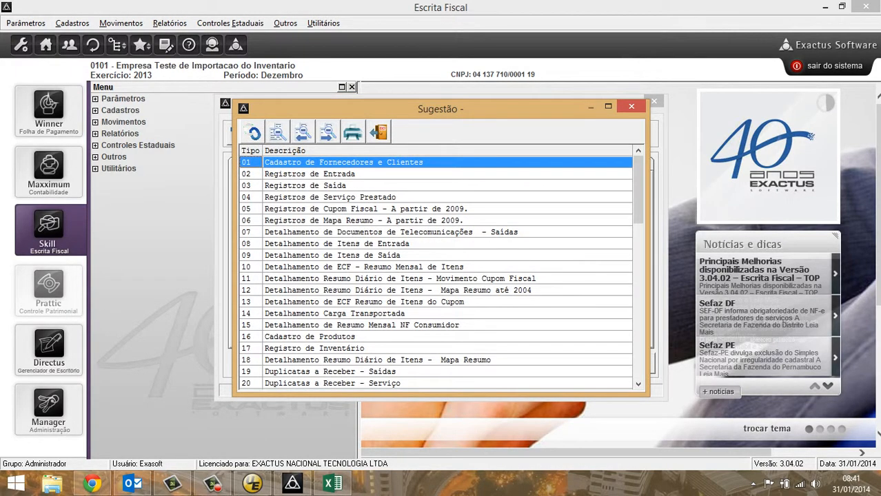
{"action": "double_click", "coordinate": [331, 337]}
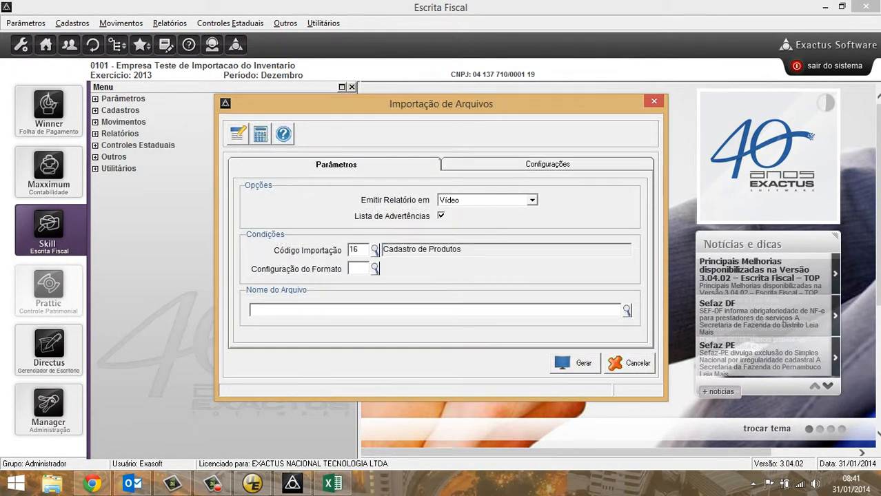
{"action": "left_click", "coordinate": [375, 268]}
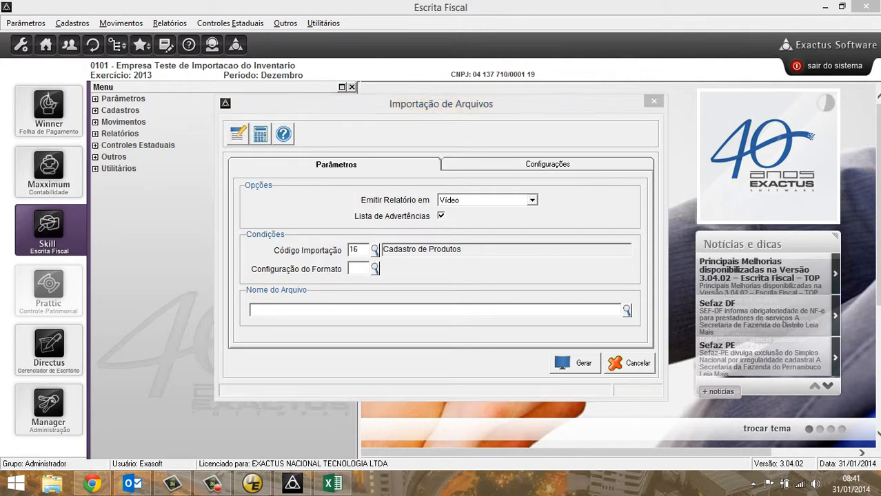
{"action": "double_click", "coordinate": [373, 163]}
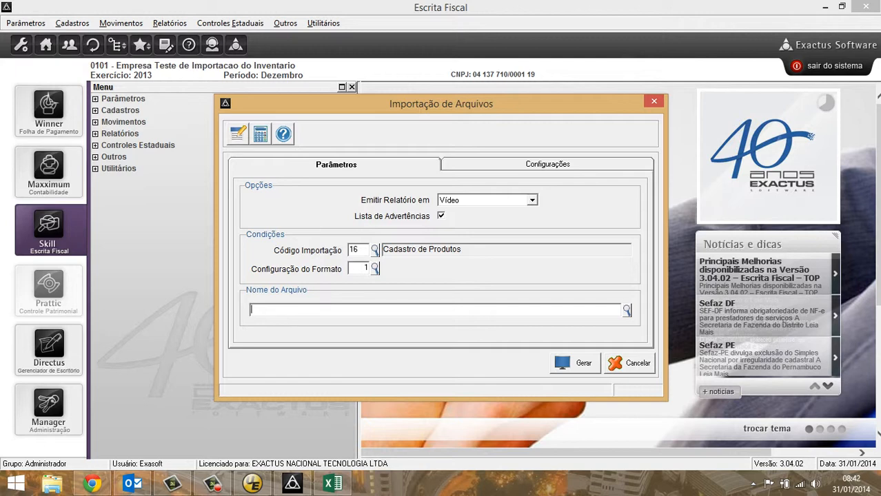
- Import the products from the file Inportação Inventario.prn on drive D:, and close the occurrence report and the import window
{"action": "left_click", "coordinate": [626, 311]}
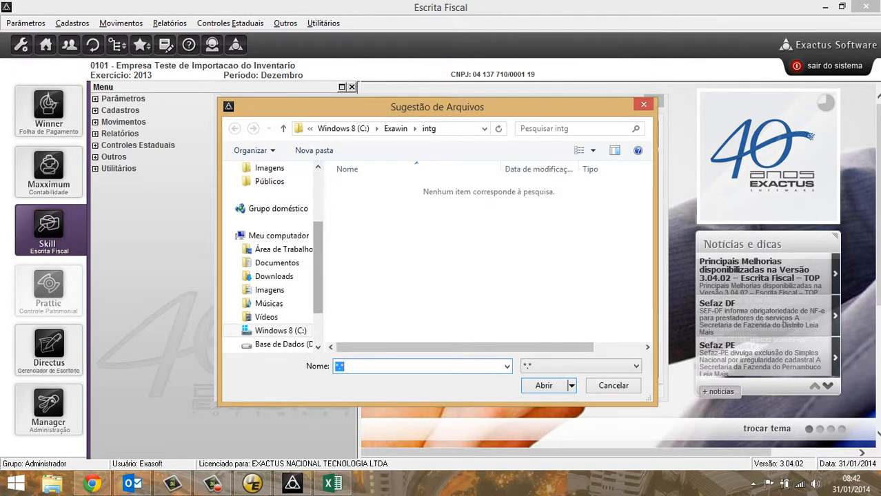
{"action": "left_click_drag", "start_coordinate": [317, 281], "coordinate": [318, 296]}
{"action": "left_click", "coordinate": [283, 290]}
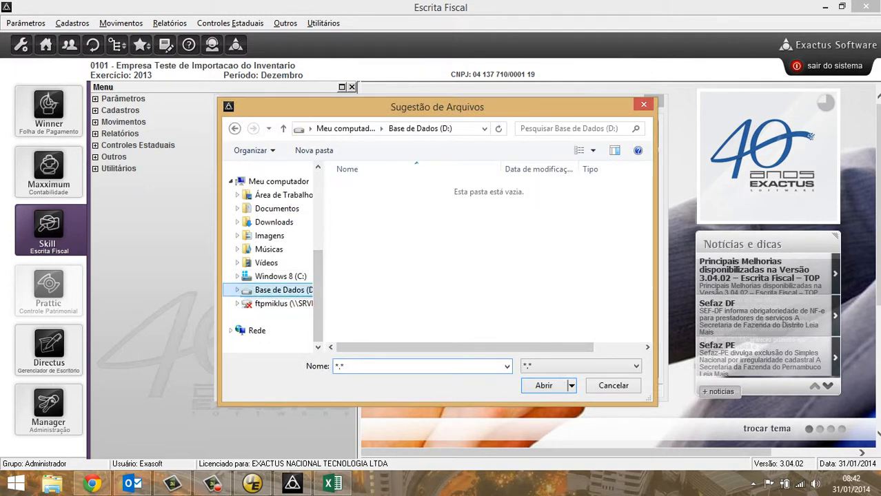
{"action": "scroll", "coordinate": [424, 314], "scroll_direction": "down", "scroll_amount": 4}
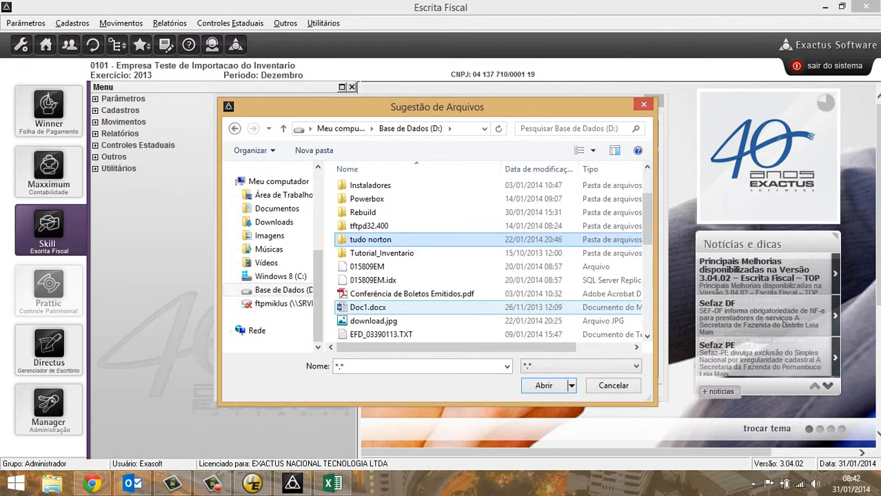
{"action": "scroll", "coordinate": [424, 316], "scroll_direction": "down", "scroll_amount": 1}
{"action": "left_click", "coordinate": [392, 266]}
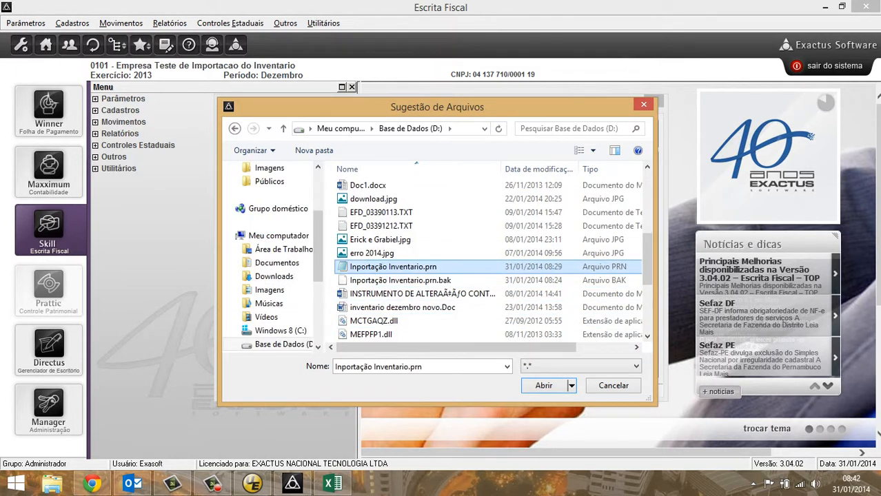
{"action": "left_click", "coordinate": [543, 386]}
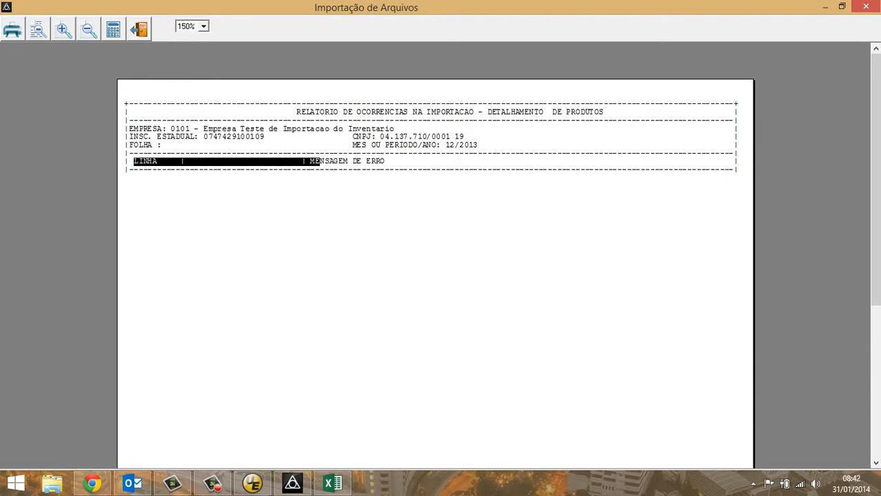
{"action": "key", "text": "Escape"}
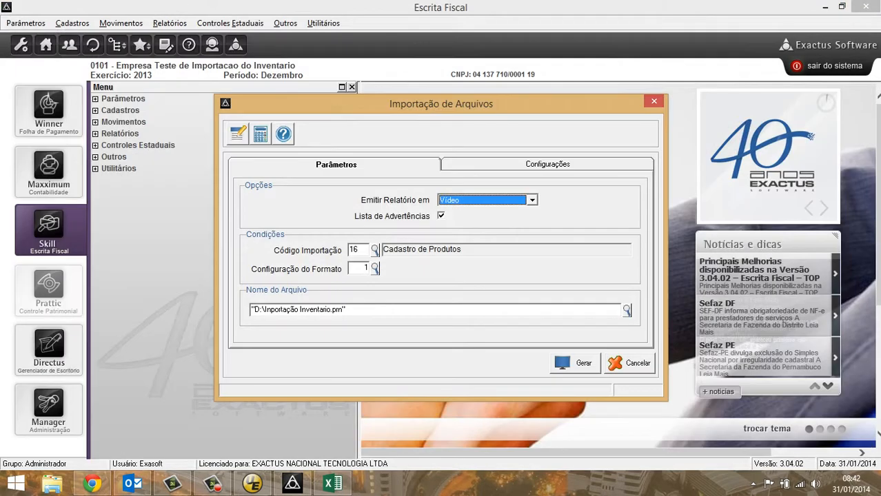
{"action": "key", "text": "Escape"}
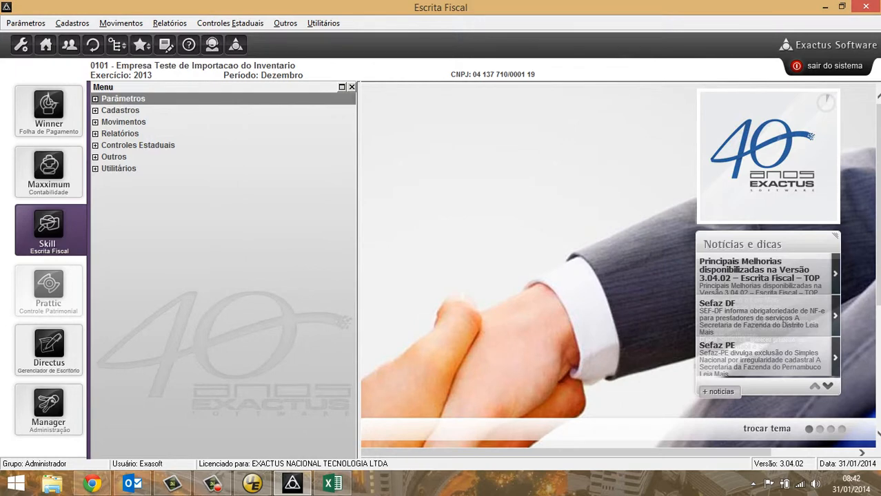
- Open the product registration and review the imported products in the product table, checking descriptions, informant codes and NCM codes
{"action": "key", "text": "alt+c"}
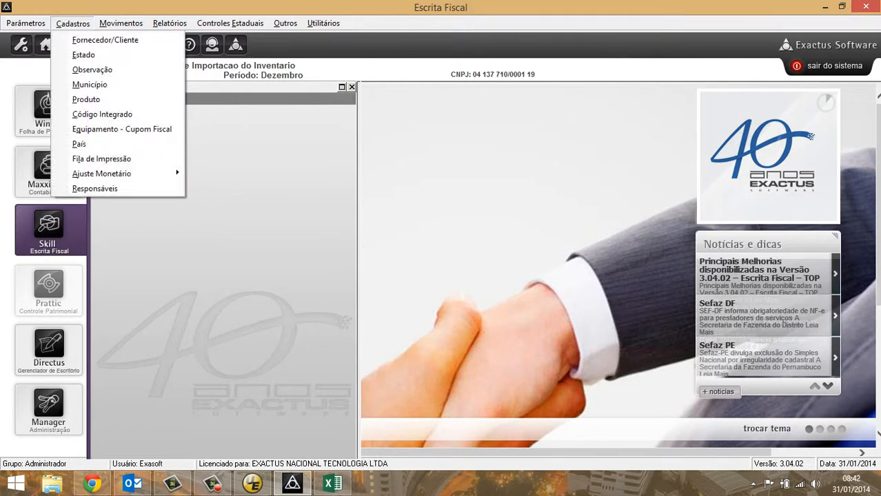
{"action": "left_click", "coordinate": [87, 100]}
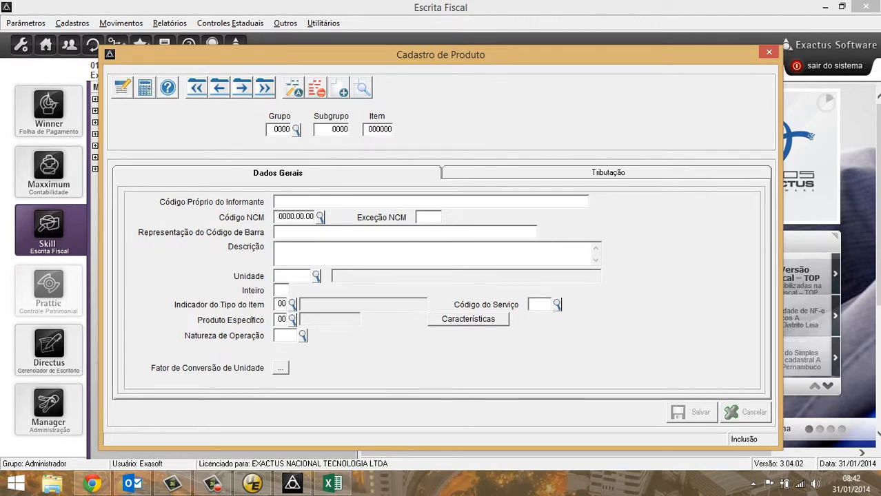
{"action": "key", "text": "F2"}
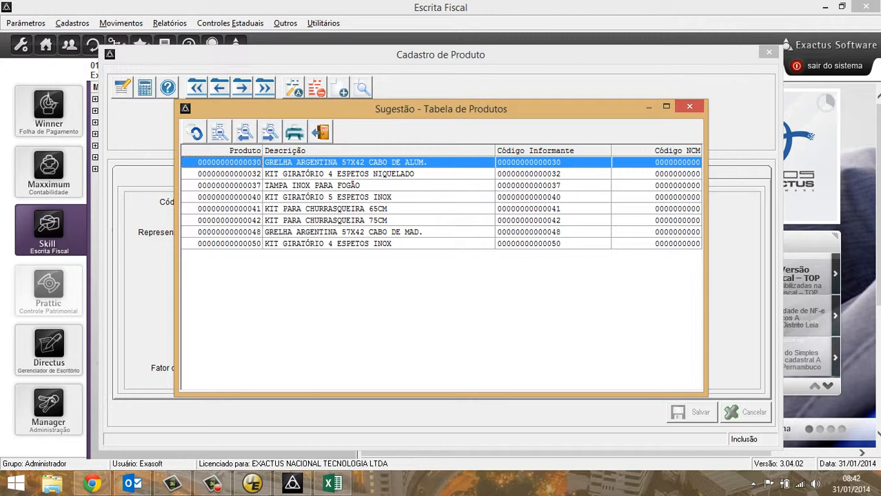
{"action": "left_click", "coordinate": [656, 163]}
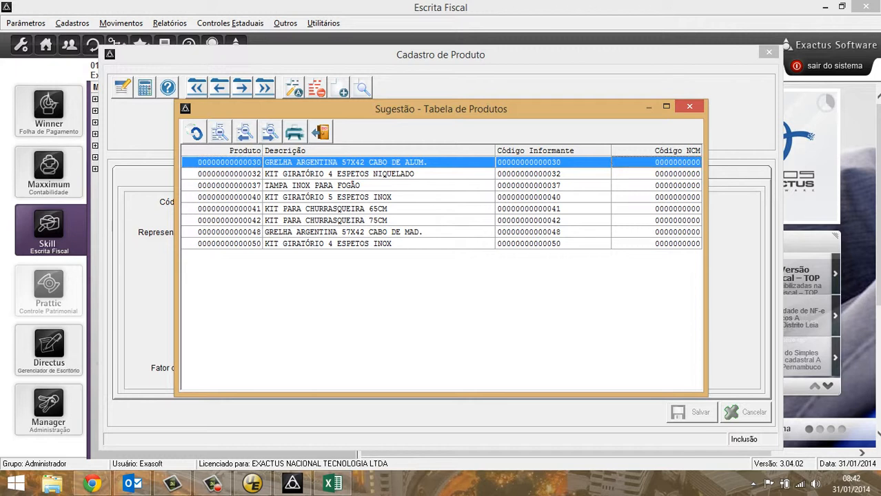
{"action": "key", "text": "Page_Down"}
{"action": "key", "text": "Page_Up"}
{"action": "key", "text": "Down"}
{"action": "key", "text": "Down"}
{"action": "key", "text": "Page_Down"}
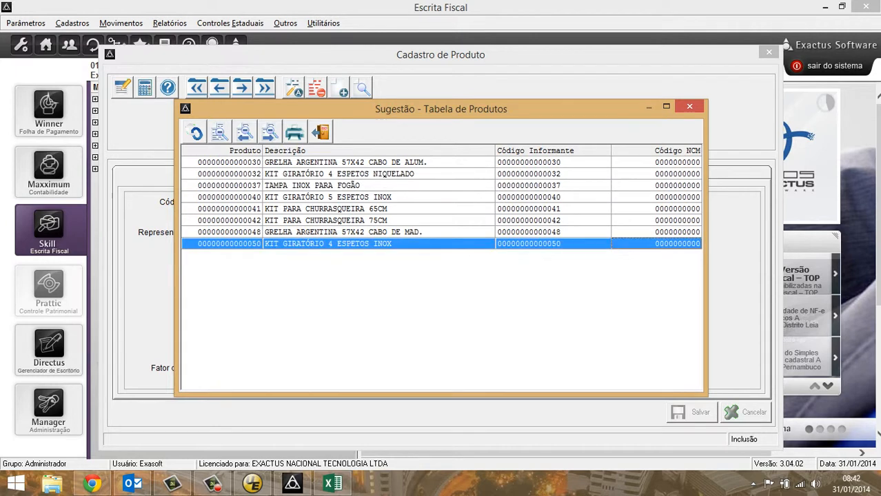
{"action": "key", "text": "Page_Up"}
{"action": "key", "text": "Down"}
{"action": "key", "text": "Down"}
{"action": "key", "text": "Down"}
{"action": "key", "text": "Down"}
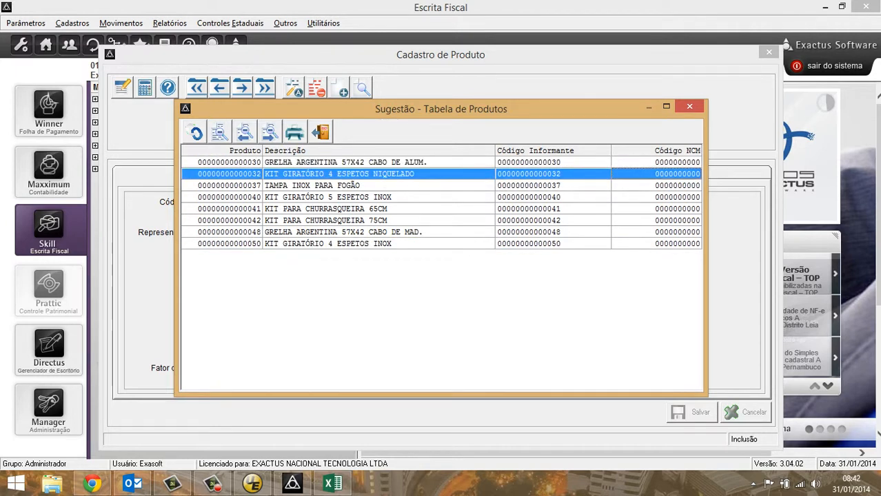
{"action": "key", "text": "Down"}
{"action": "key", "text": "Down"}
{"action": "key", "text": "Down"}
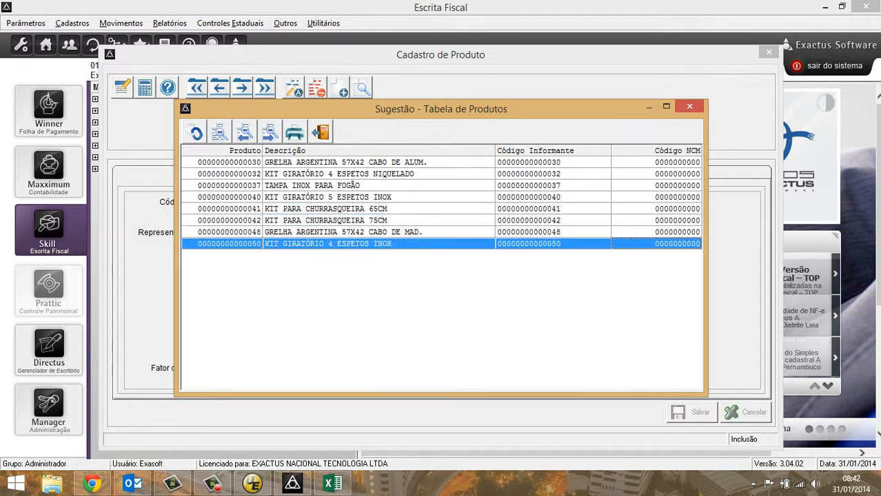
- Open the first product in the table, GRELHA ARGENTINA 57X42 CABO DE ALUM., review its general data and close the product registration
{"action": "key", "text": "Page_Up"}
{"action": "key", "text": "Return"}
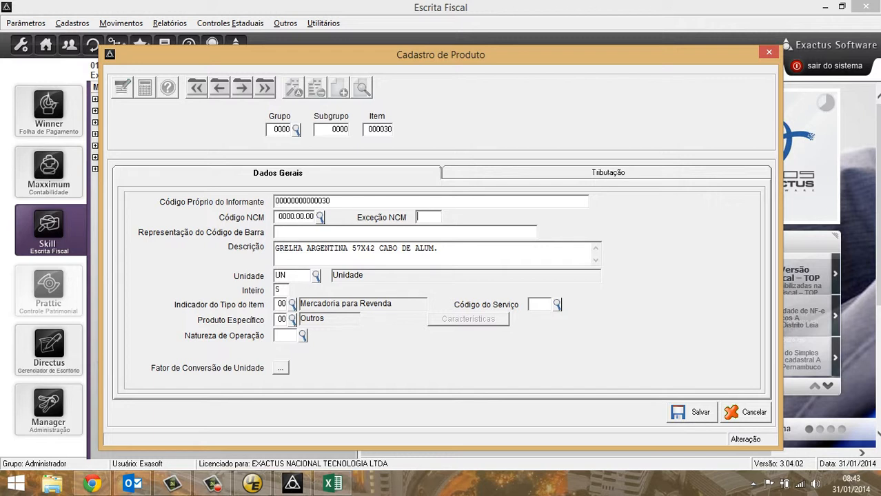
{"action": "key", "text": "Return"}
{"action": "key", "text": "Return"}
{"action": "key", "text": "Return"}
{"action": "key", "text": "Escape"}
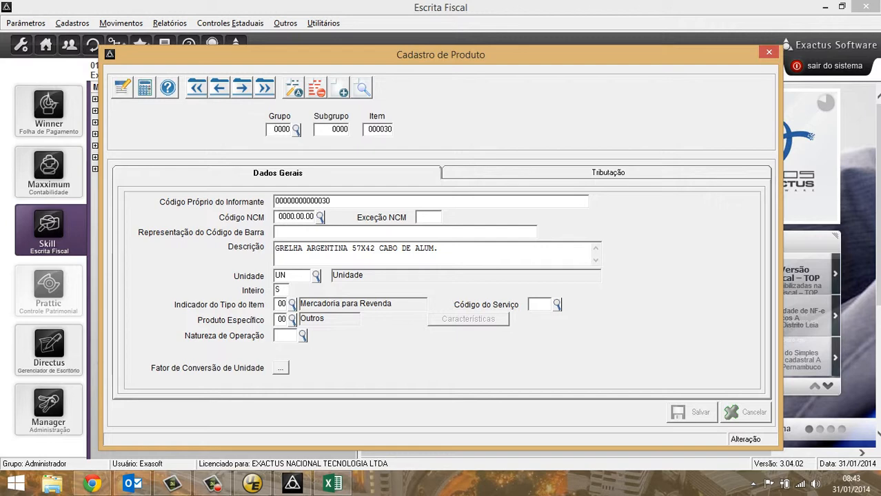
{"action": "key", "text": "Escape"}
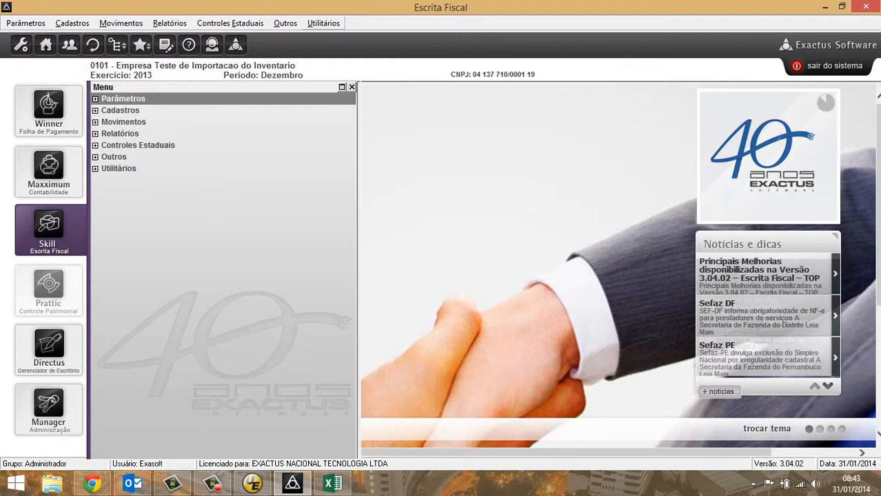
{"action": "left_click", "coordinate": [323, 23]}
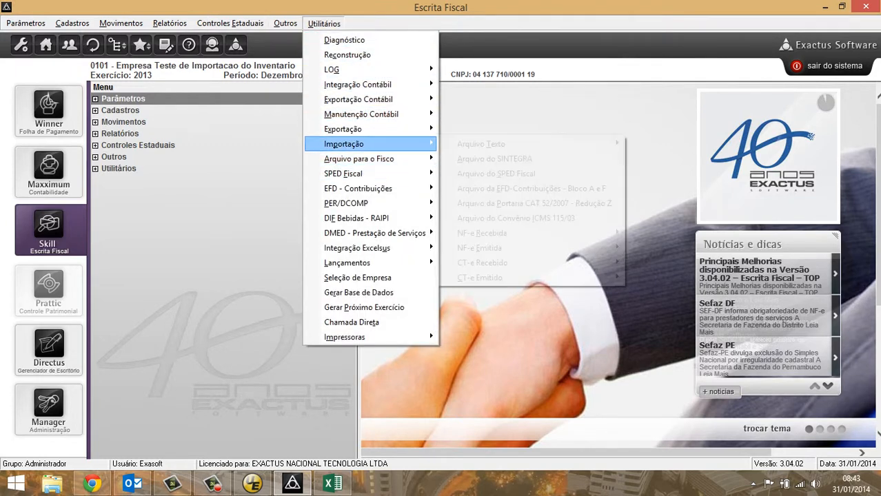
{"action": "mouse_move", "coordinate": [343, 144]}
{"action": "mouse_move", "coordinate": [481, 143]}
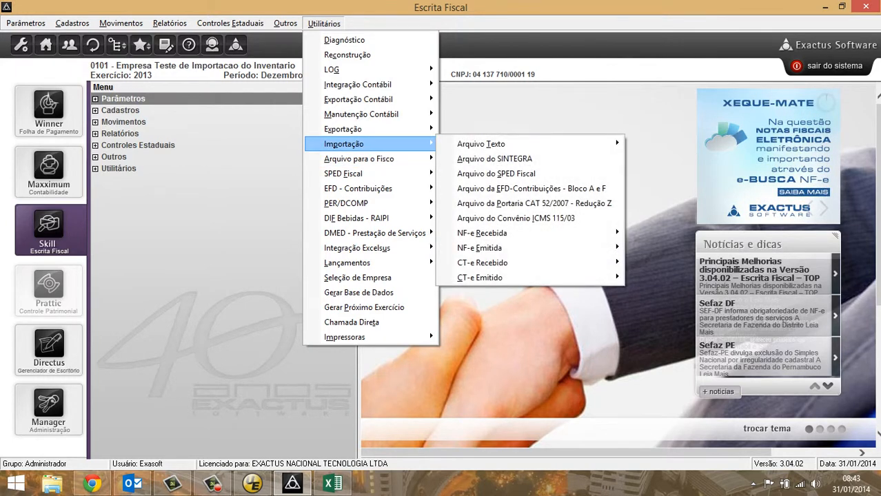
{"action": "left_click", "coordinate": [495, 159]}
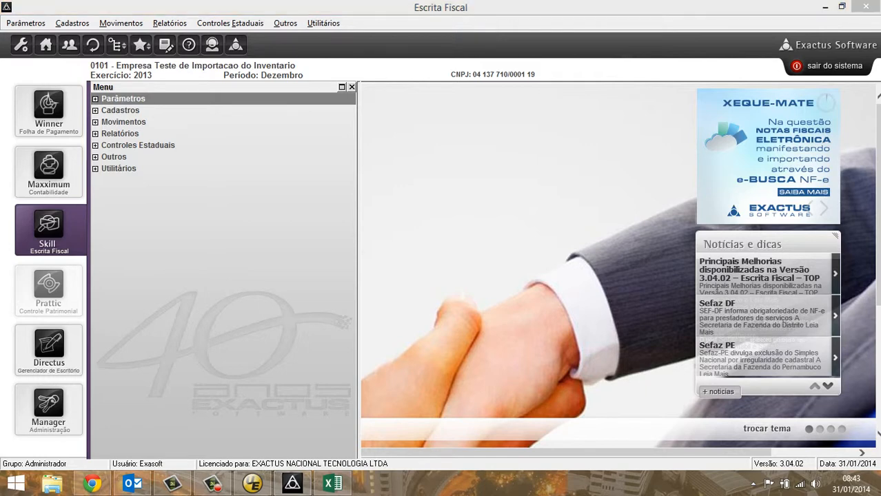
{"action": "left_click", "coordinate": [518, 291]}
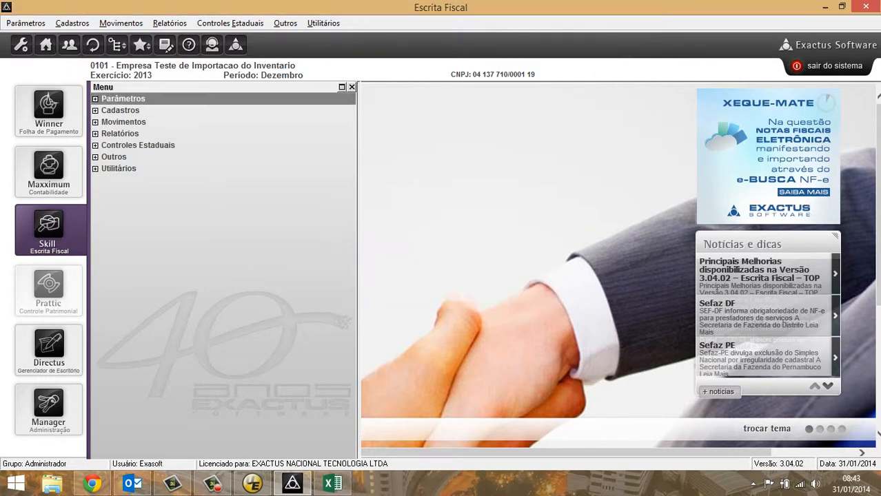
- Start a text file import with import code 17, Registro de Inventário, and look up its available format configurations
{"action": "left_click", "coordinate": [324, 24]}
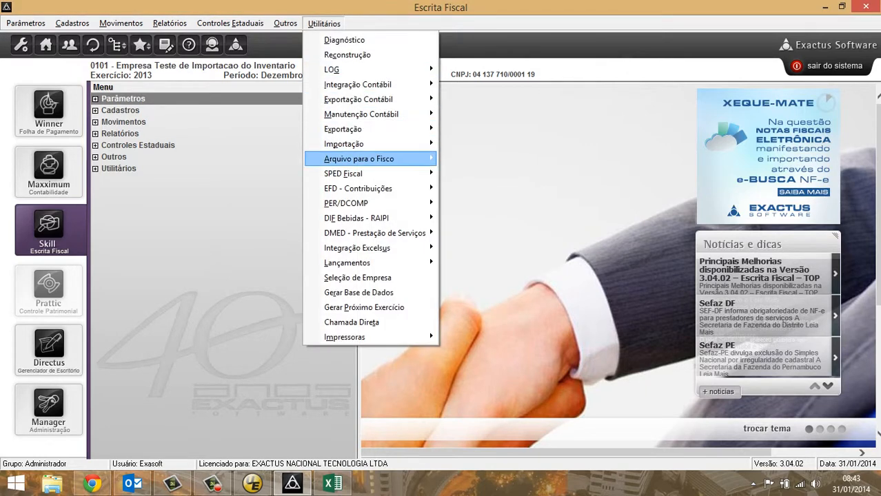
{"action": "mouse_move", "coordinate": [359, 144]}
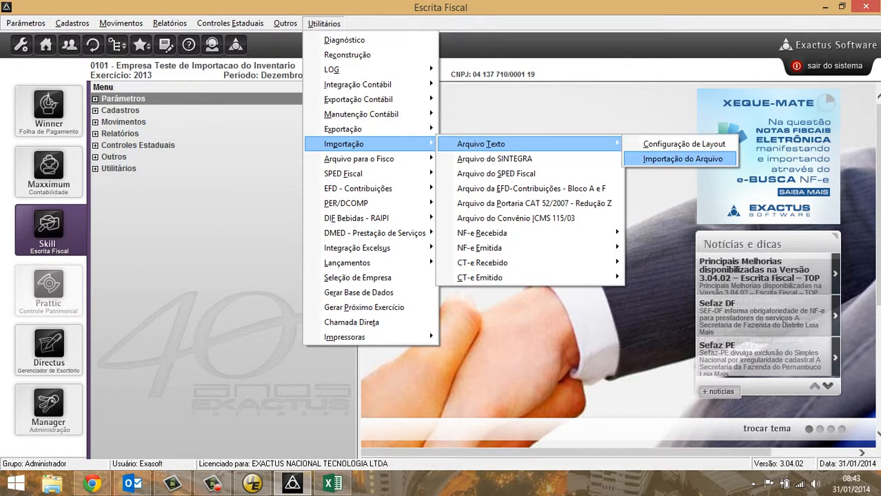
{"action": "left_click", "coordinate": [682, 158]}
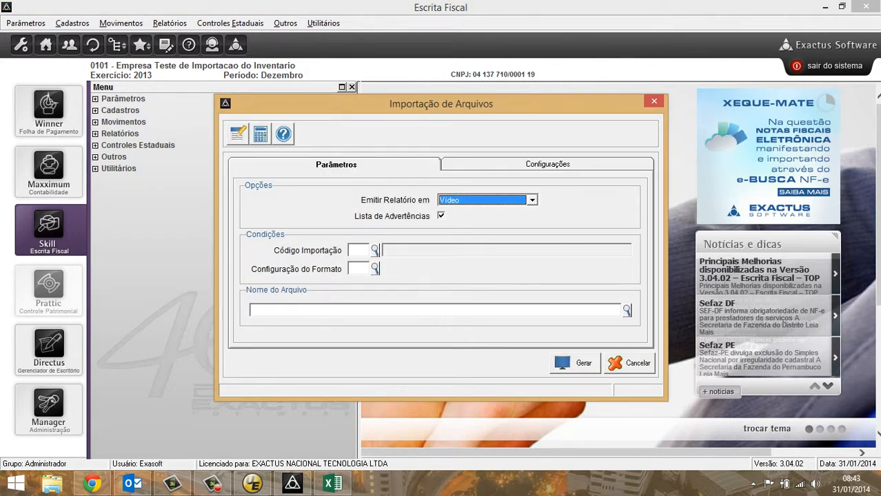
{"action": "left_click", "coordinate": [358, 250]}
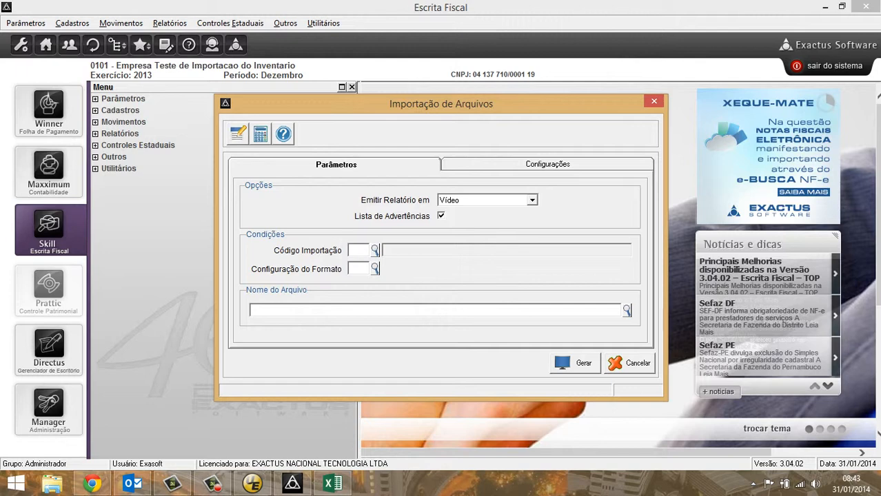
{"action": "left_click", "coordinate": [375, 250]}
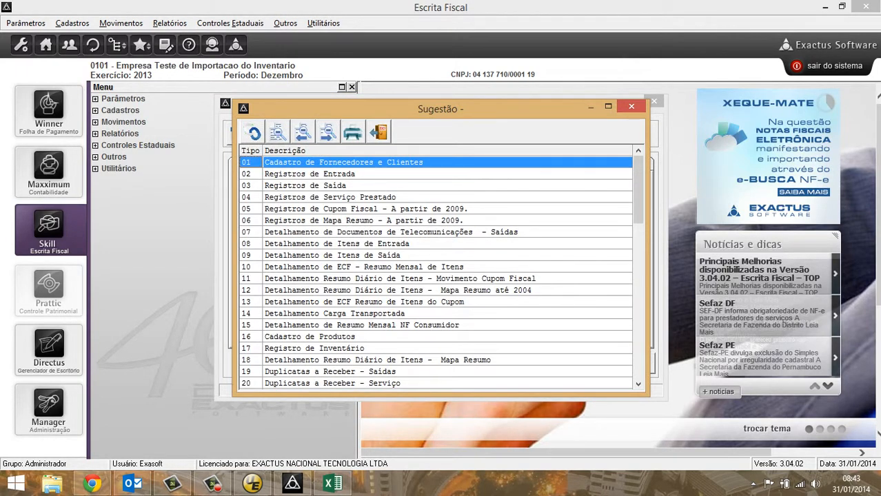
{"action": "left_click", "coordinate": [314, 349]}
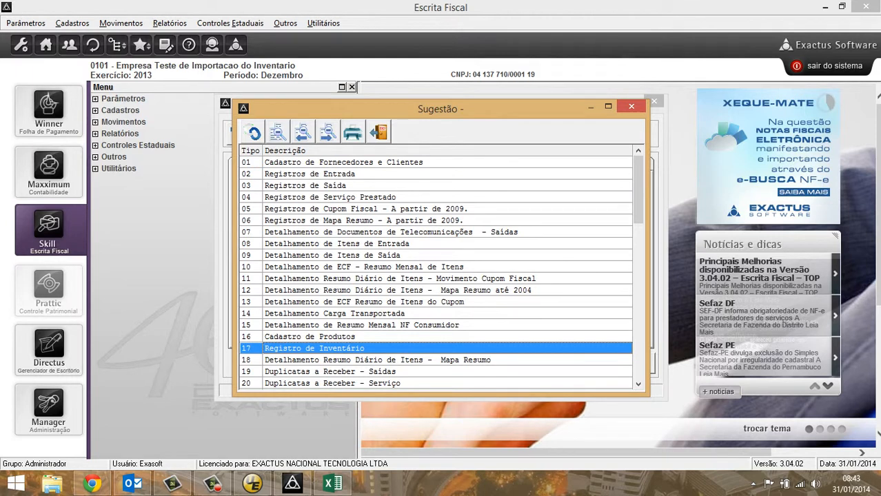
{"action": "key", "text": "Return"}
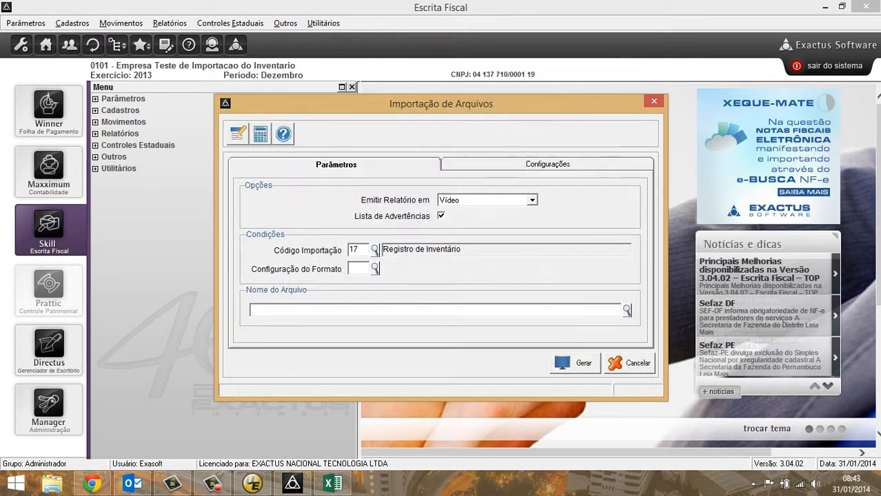
{"action": "left_click", "coordinate": [375, 269]}
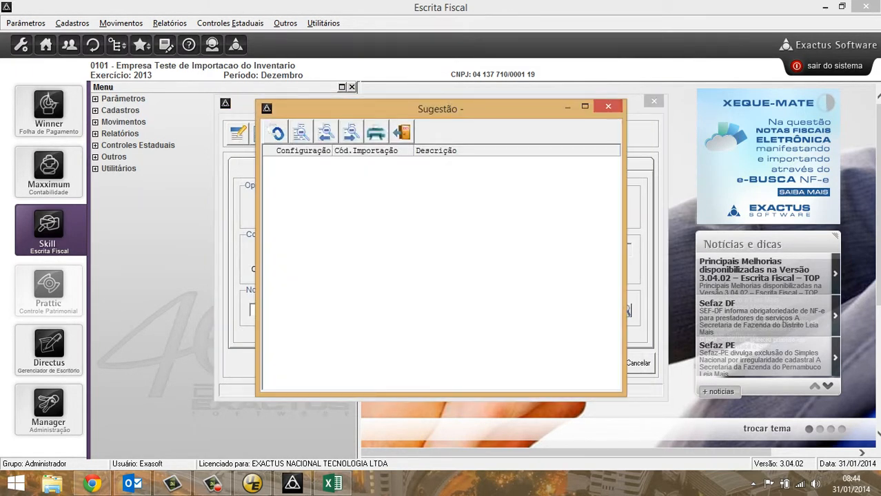
{"action": "key", "text": "Escape"}
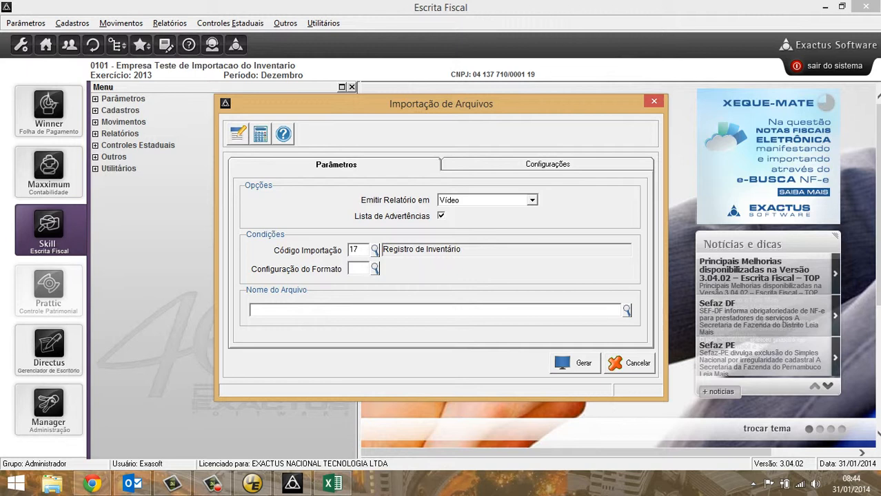
- Open the layout configuration and choose import code 17, Registro de Inventário
{"action": "key", "text": "F5"}
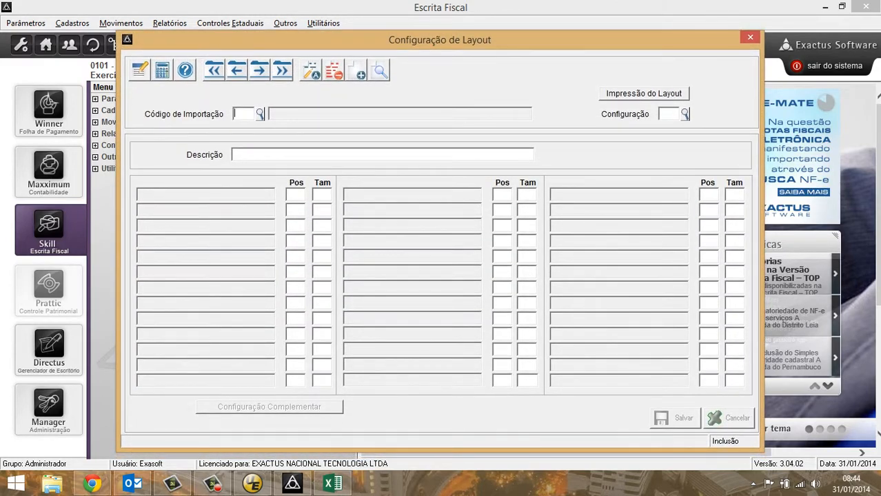
{"action": "key", "text": "F5"}
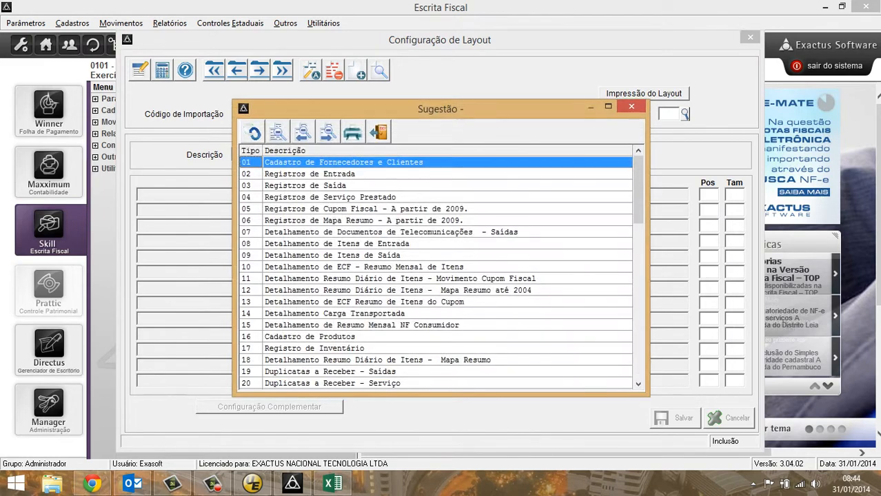
{"action": "left_click", "coordinate": [315, 348]}
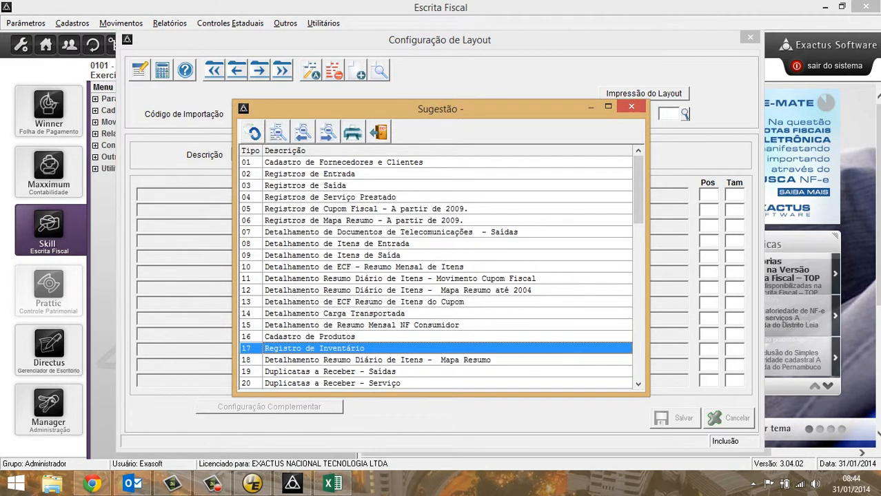
{"action": "key", "text": "Return"}
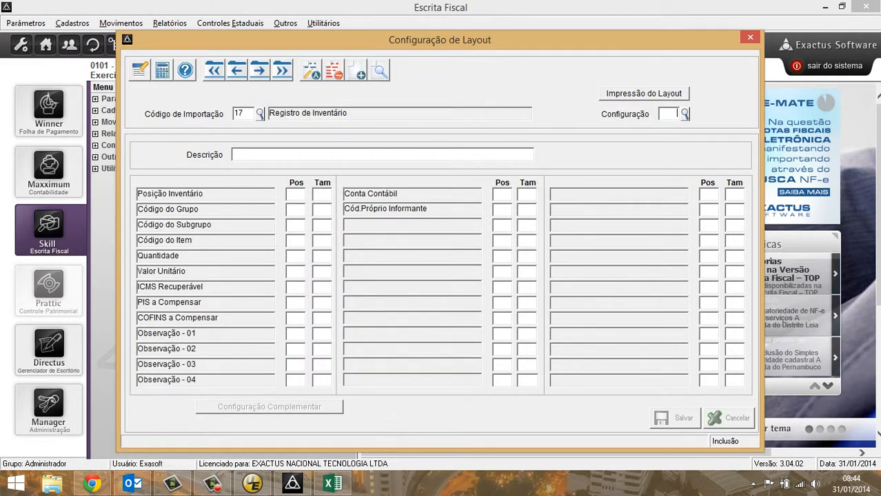
- Add layout configuration 1 for the inventory register with the description Importacao do Inventario
{"action": "key", "text": "F5"}
{"action": "key", "text": "Escape"}
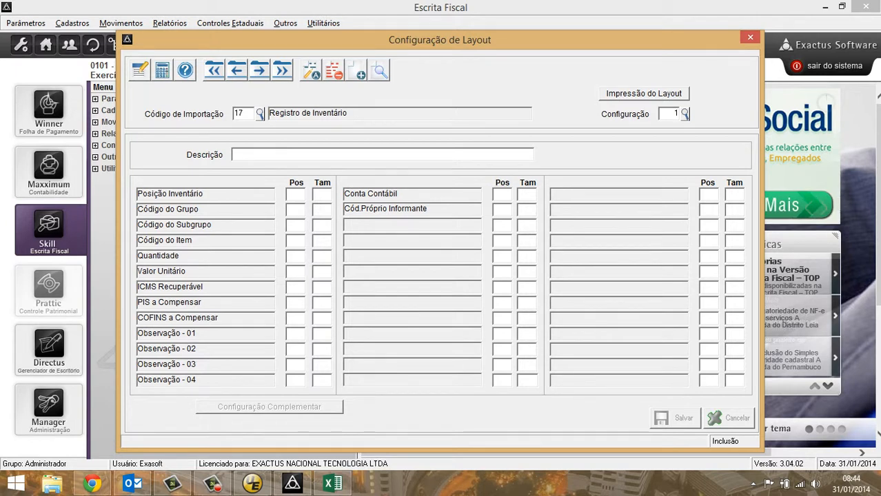
{"action": "key", "text": "Return"}
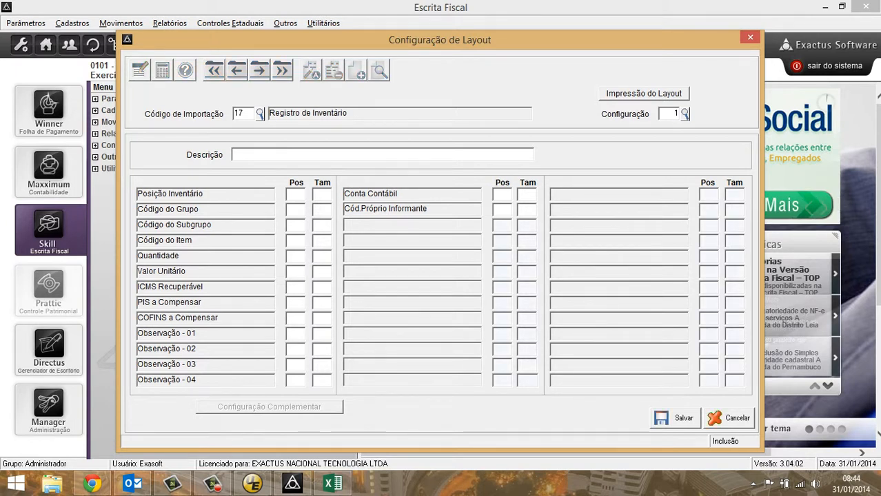
{"action": "type", "text": "Importacao do "}
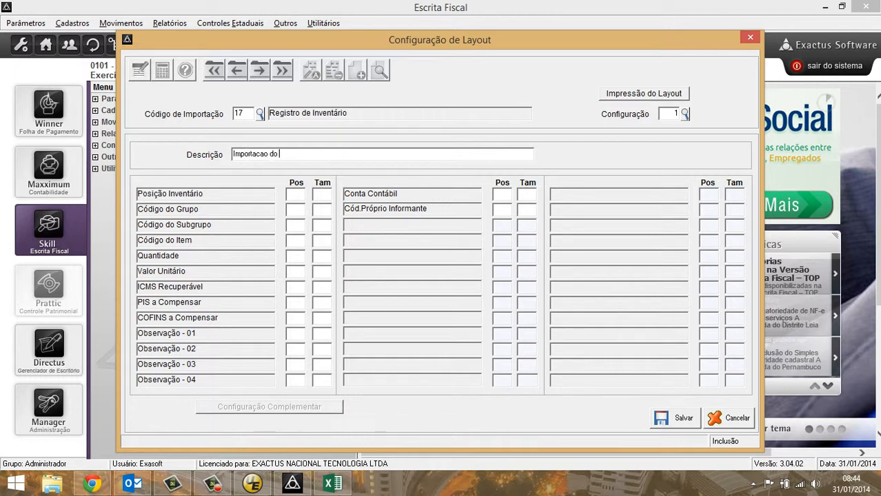
{"action": "type", "text": "Inventario"}
{"action": "key", "text": "Tab"}
{"action": "key", "text": "Tab"}
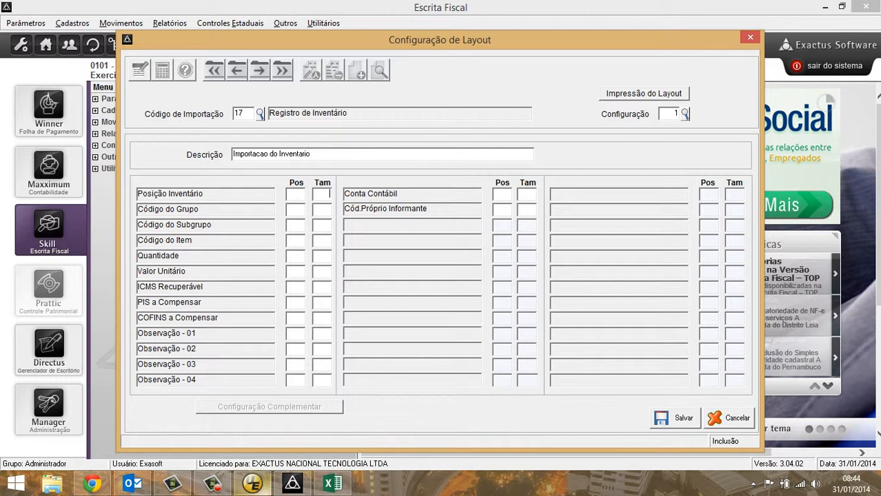
- Switch to Inportação Inventario.prn in UltraEdit and check the start column and width of the inventory position code in line 1
{"action": "left_click", "coordinate": [252, 483]}
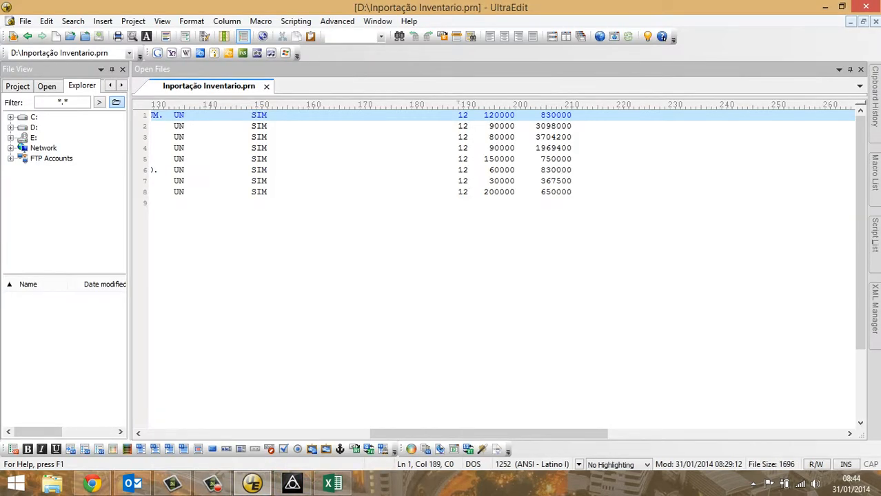
{"action": "left_click", "coordinate": [469, 116]}
{"action": "key", "text": "shift+Left"}
{"action": "key", "text": "shift+Left"}
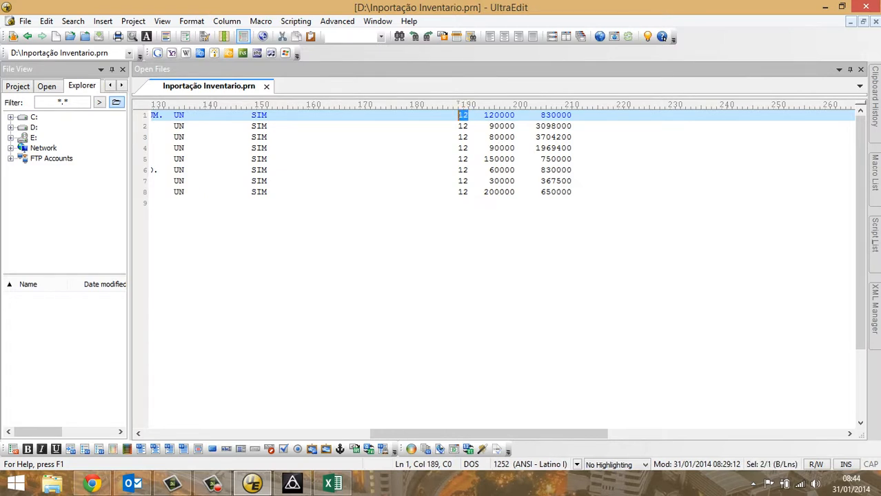
{"action": "key", "text": "Left"}
{"action": "key", "text": "Right"}
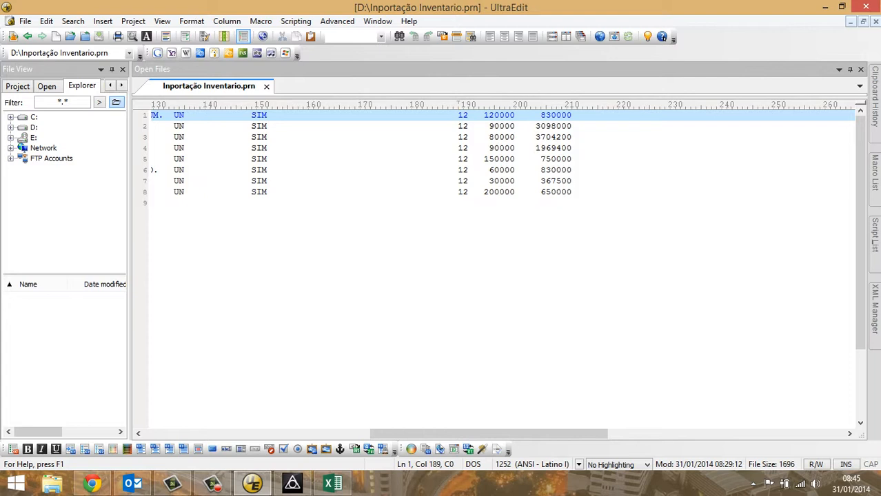
{"action": "key", "text": "shift+Right"}
{"action": "key", "text": "shift+Right"}
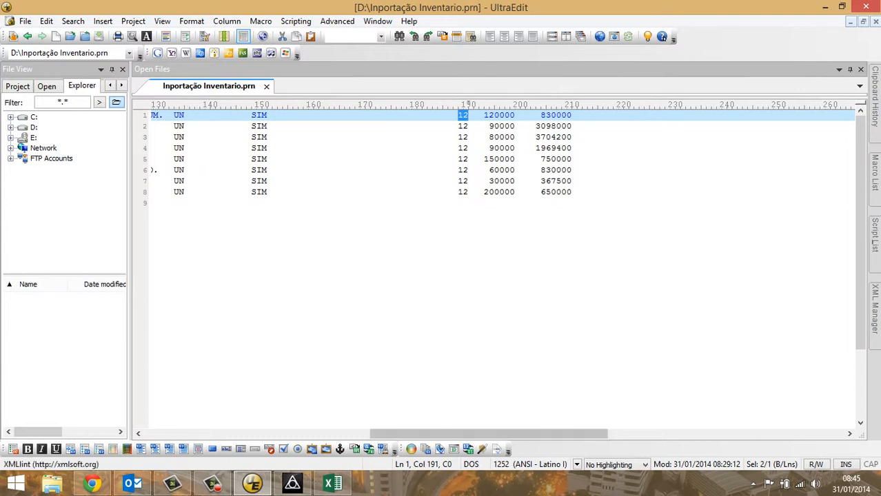
{"action": "key", "text": "Left"}
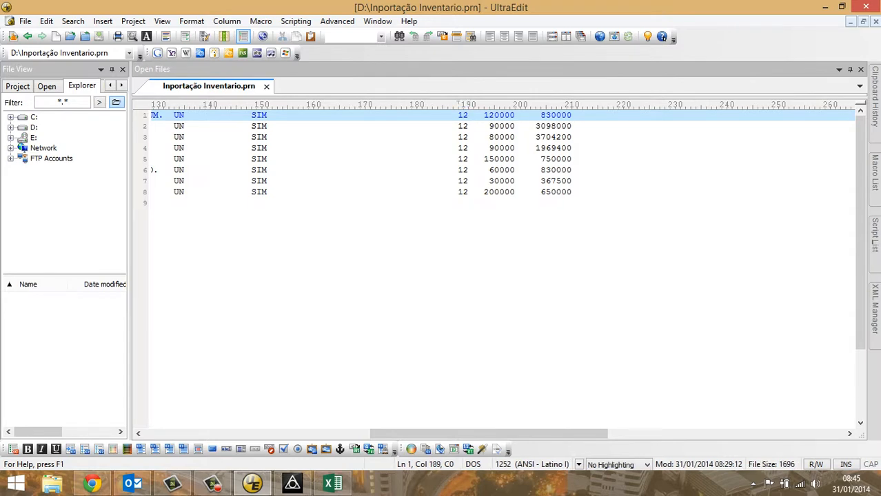
- Back in Escrita Fiscal, set the Posição Inventário field to position 189 and size 2
{"action": "left_click", "coordinate": [292, 483]}
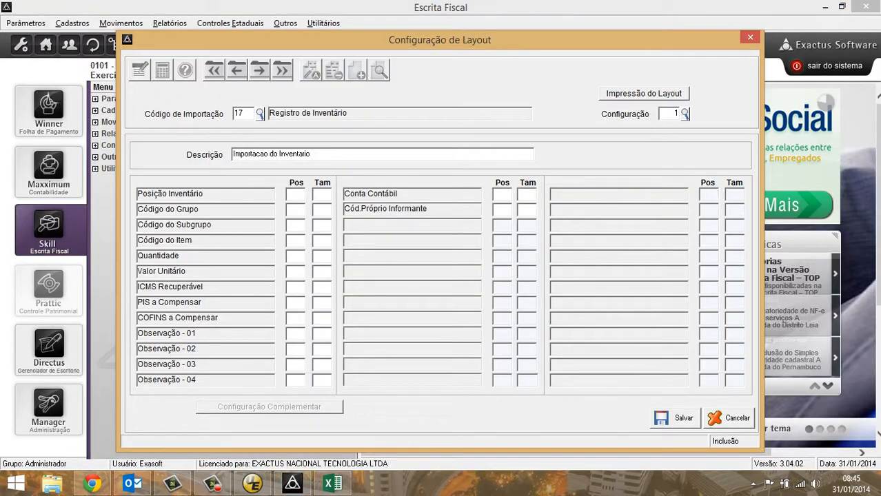
{"action": "type", "text": "89"}
{"action": "key", "text": "Tab"}
{"action": "type", "text": "2"}
{"action": "key", "text": "shift+Tab"}
{"action": "key", "text": "shift+End"}
{"action": "key", "text": "Tab"}
{"action": "key", "text": "shift+End"}
{"action": "key", "text": "Tab"}
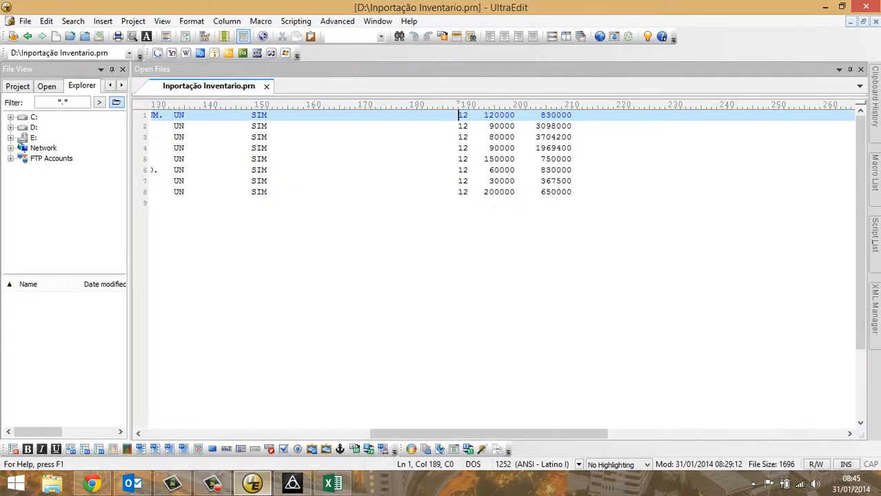
- Switch to the Inportação Inventario.xlsx workbook in Excel and check the order of the inventory position, Quantidade and Valor Unitario columns
{"action": "left_click", "coordinate": [484, 115]}
{"action": "left_click", "coordinate": [333, 484]}
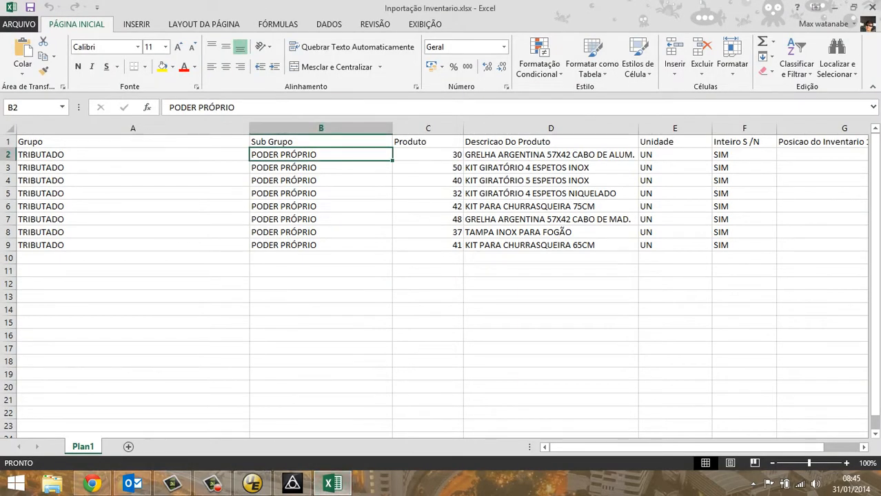
{"action": "left_click_drag", "start_coordinate": [572, 447], "coordinate": [608, 447]}
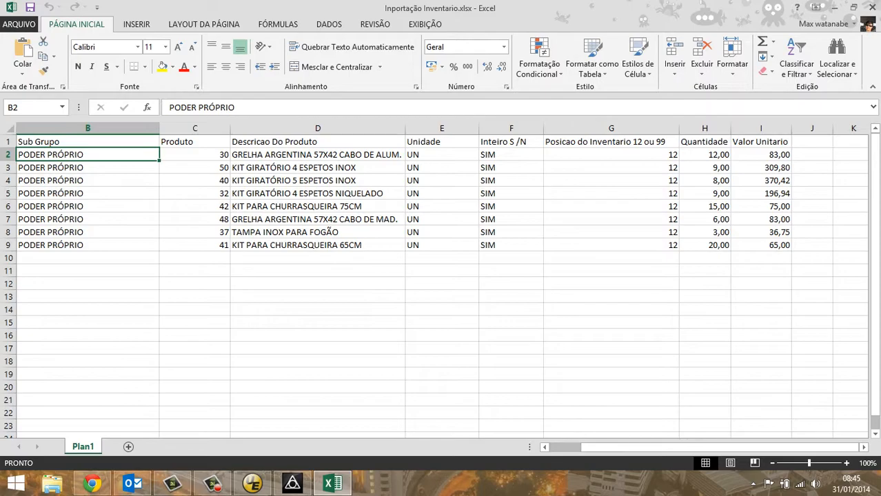
{"action": "left_click", "coordinate": [292, 483]}
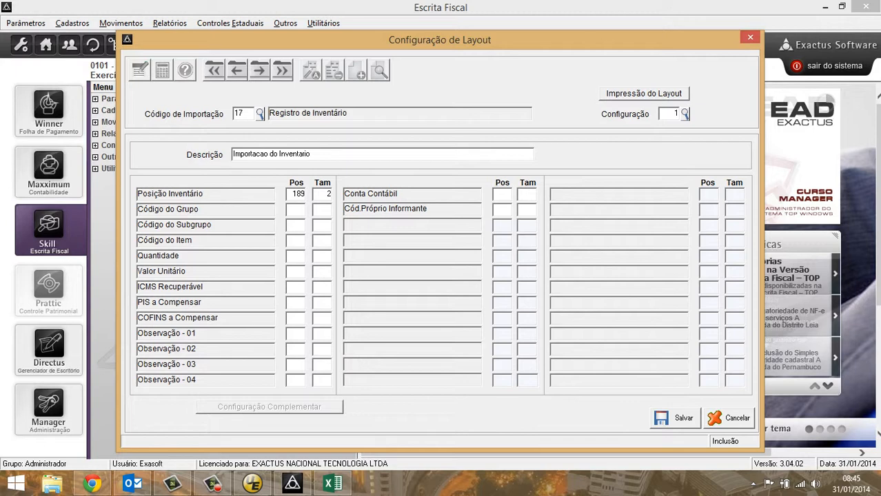
- In Inportação Inventario.prn in UltraEdit, examine where the quantity column starts and how far it extends across all product lines
{"action": "left_click", "coordinate": [252, 483]}
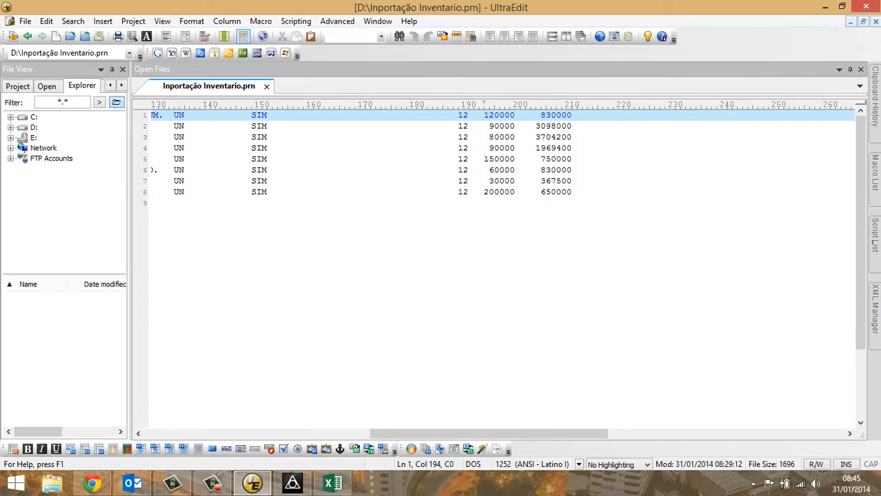
{"action": "key", "text": "Down"}
{"action": "key", "text": "Down"}
{"action": "key", "text": "Down"}
{"action": "key", "text": "Down"}
{"action": "key", "text": "Down"}
{"action": "key", "text": "Down"}
{"action": "key", "text": "Down"}
{"action": "key", "text": "Up"}
{"action": "key", "text": "Up"}
{"action": "key", "text": "Up"}
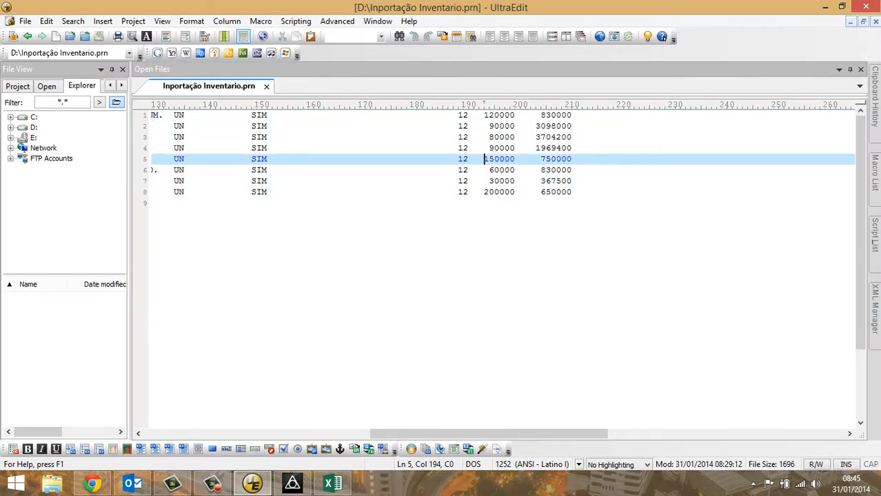
{"action": "key", "text": "Up"}
{"action": "key", "text": "Up"}
{"action": "key", "text": "Up"}
{"action": "key", "text": "Up"}
{"action": "key", "text": "Down"}
{"action": "key", "text": "Down"}
{"action": "key", "text": "Down"}
{"action": "key", "text": "Down"}
{"action": "key", "text": "Down"}
{"action": "key", "text": "Down"}
{"action": "key", "text": "Down"}
{"action": "key", "text": "Left"}
{"action": "key", "text": "Left"}
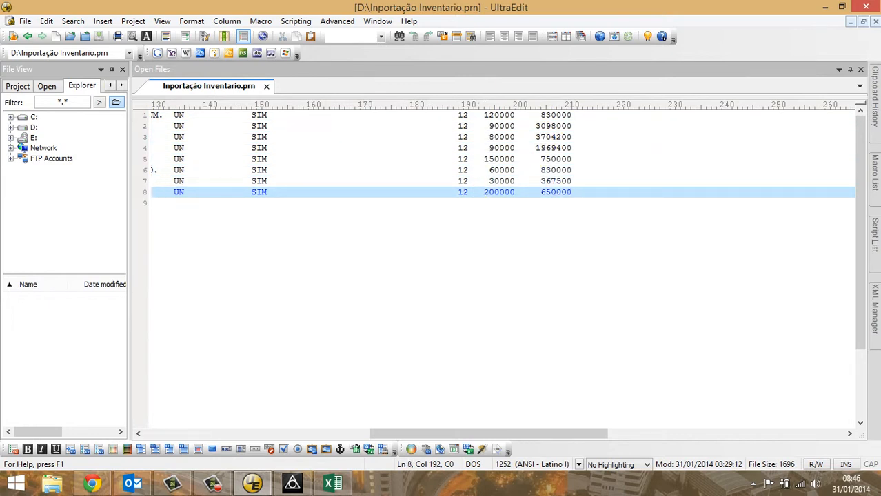
{"action": "key", "text": "Right"}
{"action": "key", "text": "Right"}
{"action": "key", "text": "Right"}
{"action": "key", "text": "Right"}
{"action": "key", "text": "Right"}
{"action": "key", "text": "Right"}
{"action": "key", "text": "Right"}
{"action": "key", "text": "Right"}
{"action": "key", "text": "Right"}
{"action": "key", "text": "Right"}
{"action": "key", "text": "Left"}
{"action": "key", "text": "Left"}
{"action": "key", "text": "Left"}
{"action": "key", "text": "Left"}
{"action": "key", "text": "Left"}
{"action": "key", "text": "Left"}
{"action": "key", "text": "Left"}
{"action": "key", "text": "Left"}
{"action": "key", "text": "Up"}
{"action": "key", "text": "Up"}
{"action": "key", "text": "Up"}
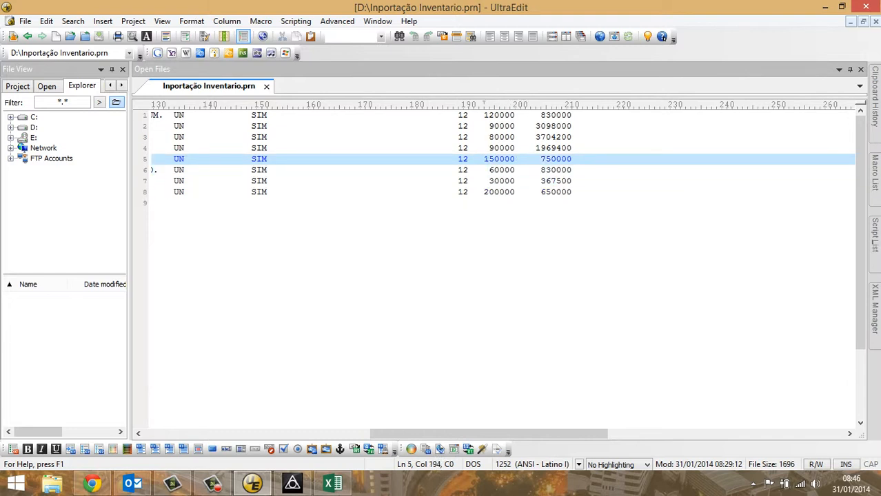
{"action": "key", "text": "Up"}
{"action": "key", "text": "Up"}
{"action": "key", "text": "Up"}
{"action": "key", "text": "Up"}
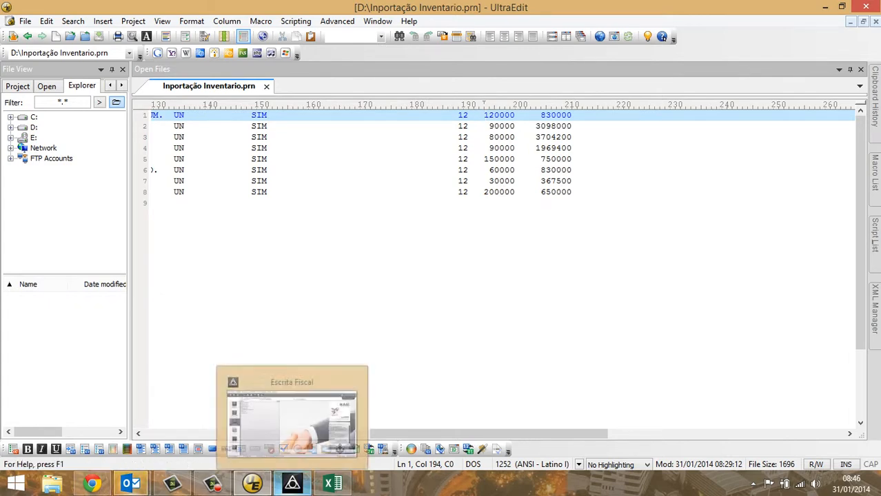
- Switch to Escrita Fiscal and set the start position of the Quantidade field to 194
{"action": "left_click", "coordinate": [292, 484]}
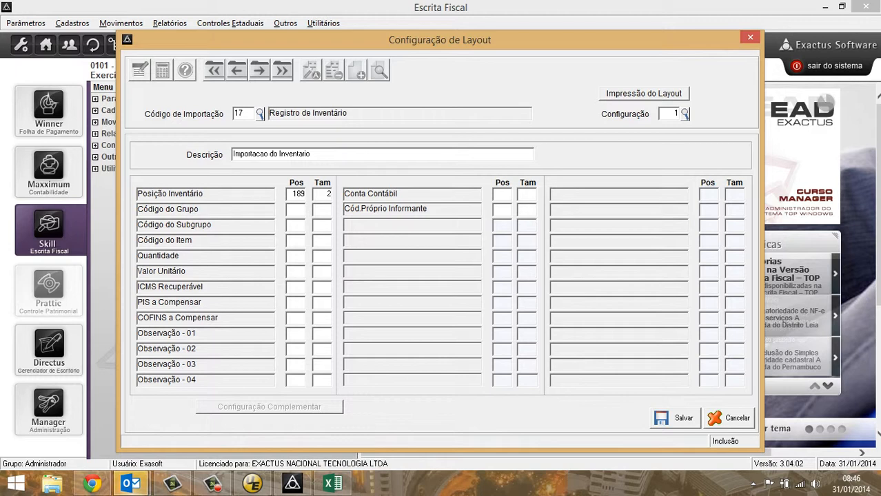
{"action": "type", "text": "19"}
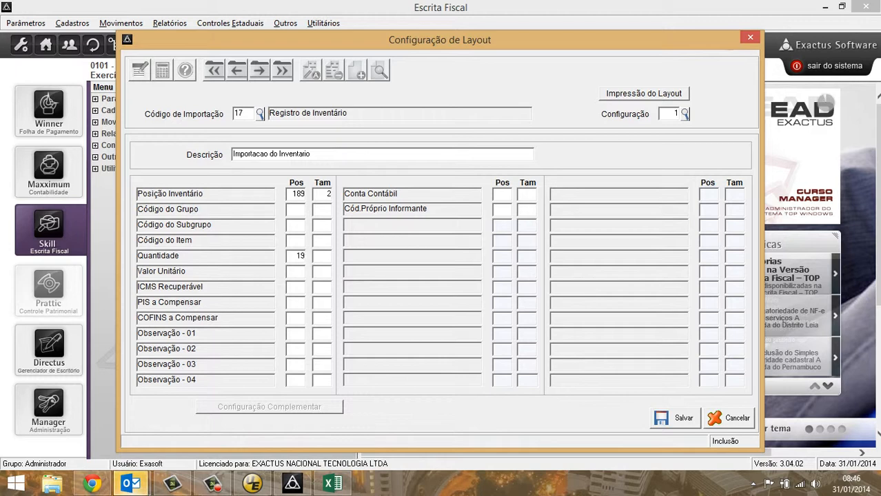
{"action": "type", "text": "4"}
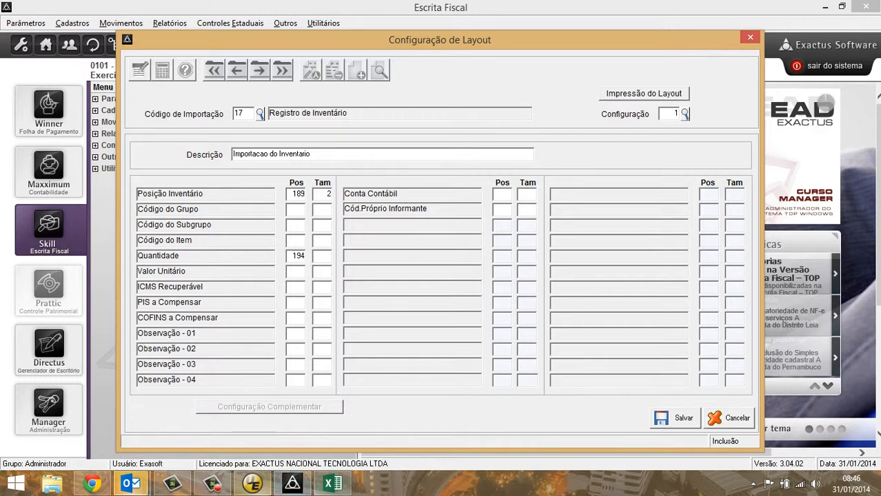
- Check the width of the quantity in line 1 of Inportação Inventario.prn in UltraEdit, and set the Quantidade size to 6 in Escrita Fiscal
{"action": "key", "text": "alt+Tab"}
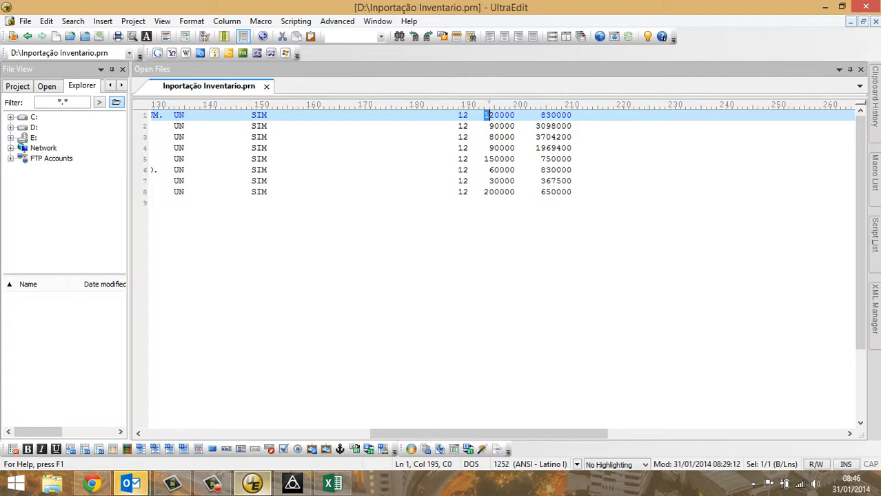
{"action": "key", "text": "shift+Right"}
{"action": "key", "text": "shift+Right"}
{"action": "key", "text": "shift+Right"}
{"action": "key", "text": "shift+Right"}
{"action": "key", "text": "shift+Right"}
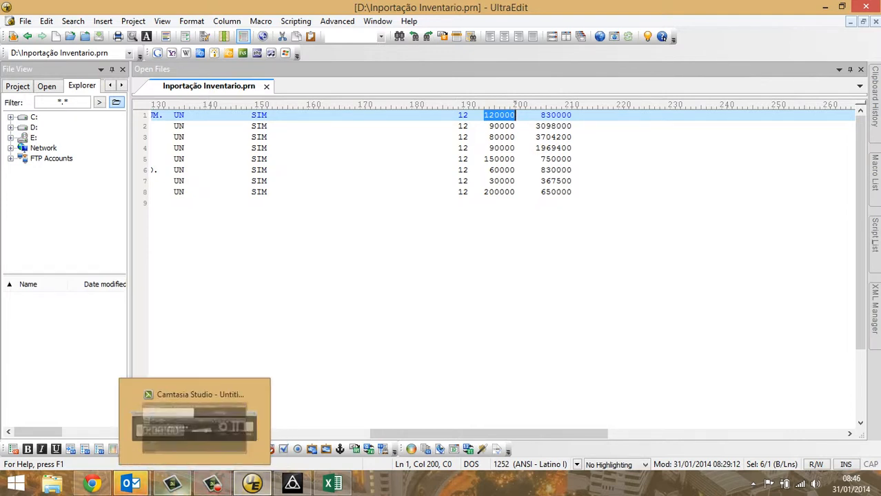
{"action": "left_click", "coordinate": [293, 485]}
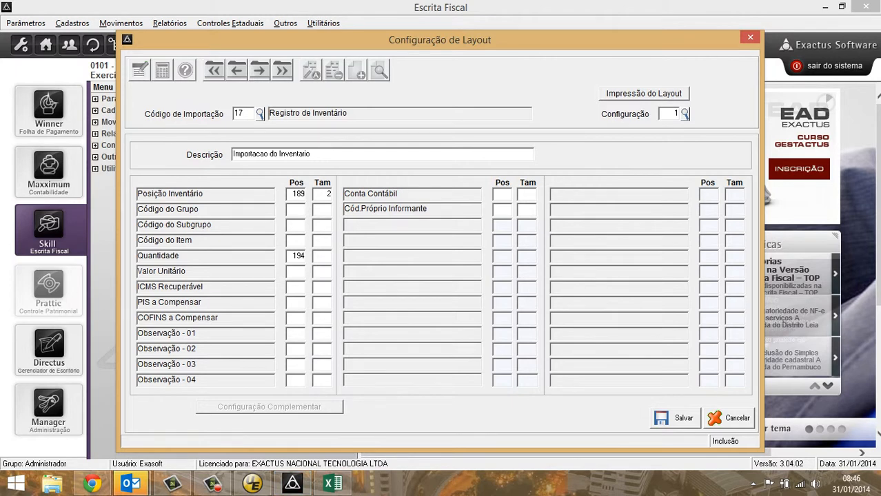
{"action": "type", "text": "6"}
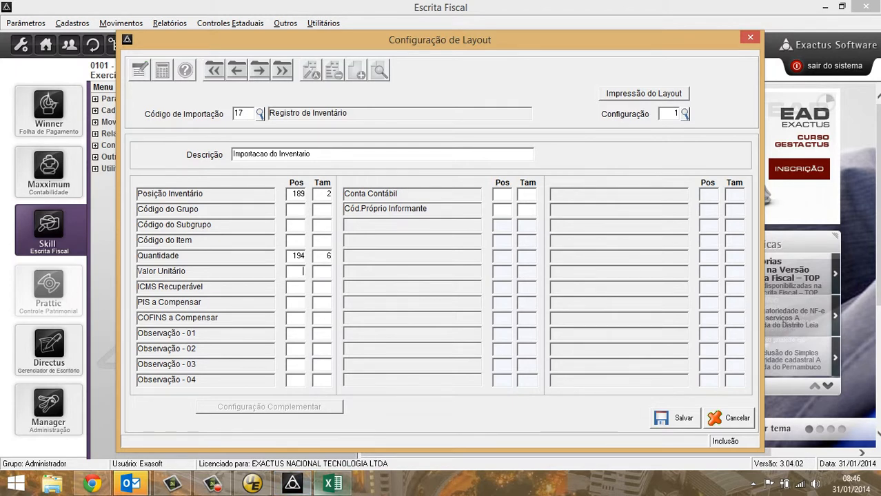
- In Inportação Inventario.prn in UltraEdit, examine where the unit value column starts across all product lines, comparing the shorter and longer values
{"action": "left_click", "coordinate": [252, 484]}
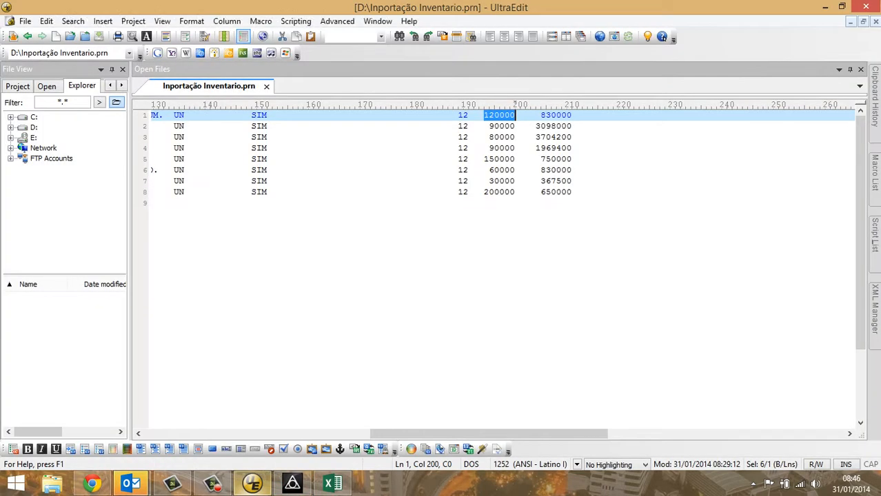
{"action": "left_click", "coordinate": [541, 115]}
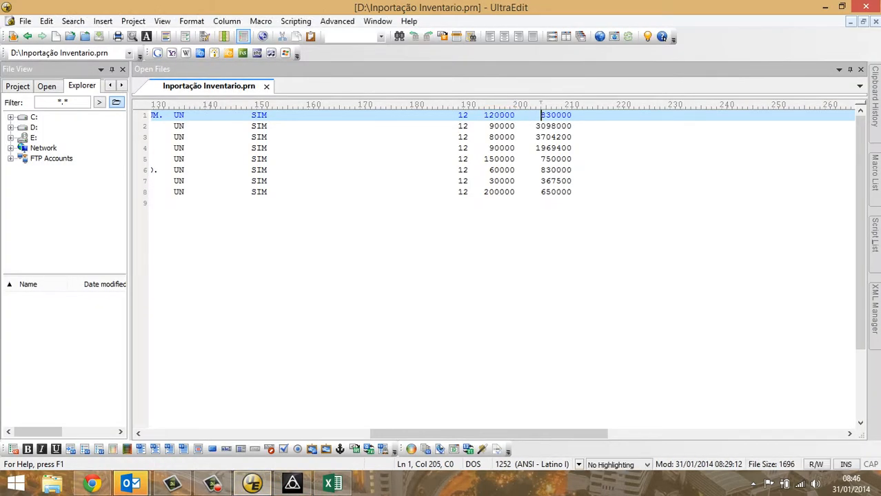
{"action": "left_click", "coordinate": [541, 126]}
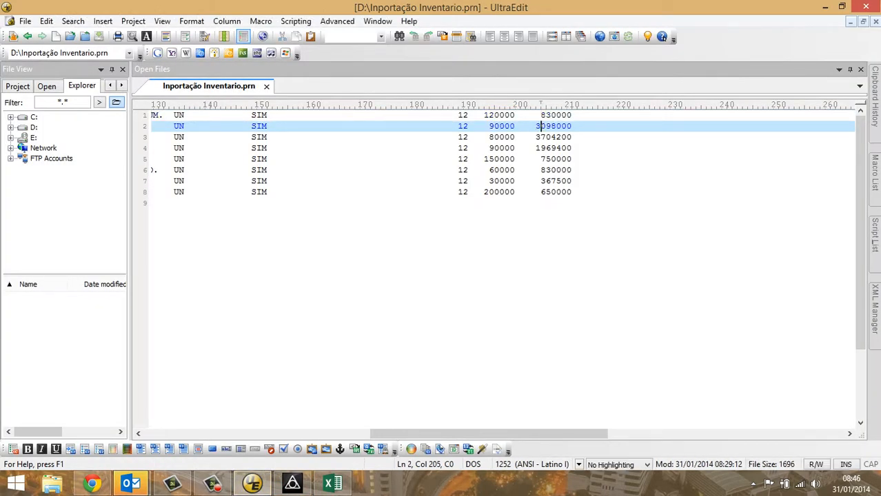
{"action": "key", "text": "Left"}
{"action": "key", "text": "Right"}
{"action": "key", "text": "Right"}
{"action": "key", "text": "Left"}
{"action": "key", "text": "Up"}
{"action": "key", "text": "Down"}
{"action": "key", "text": "Left"}
{"action": "key", "text": "Down"}
{"action": "key", "text": "Down"}
{"action": "key", "text": "Down"}
{"action": "key", "text": "Down"}
{"action": "key", "text": "Down"}
{"action": "key", "text": "Down"}
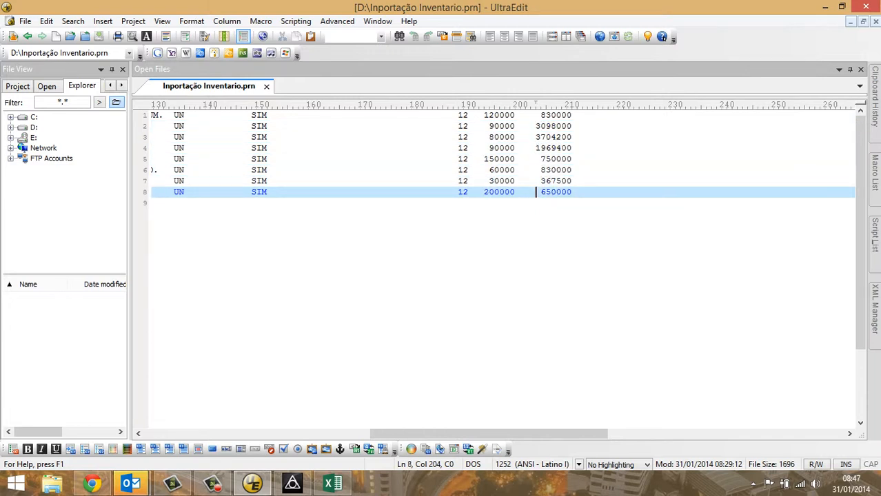
{"action": "key", "text": "Up"}
{"action": "key", "text": "Up"}
{"action": "key", "text": "Up"}
{"action": "key", "text": "Up"}
{"action": "key", "text": "Up"}
{"action": "key", "text": "Up"}
{"action": "key", "text": "Up"}
{"action": "key", "text": "Down"}
{"action": "key", "text": "Down"}
{"action": "key", "text": "Down"}
{"action": "key", "text": "Down"}
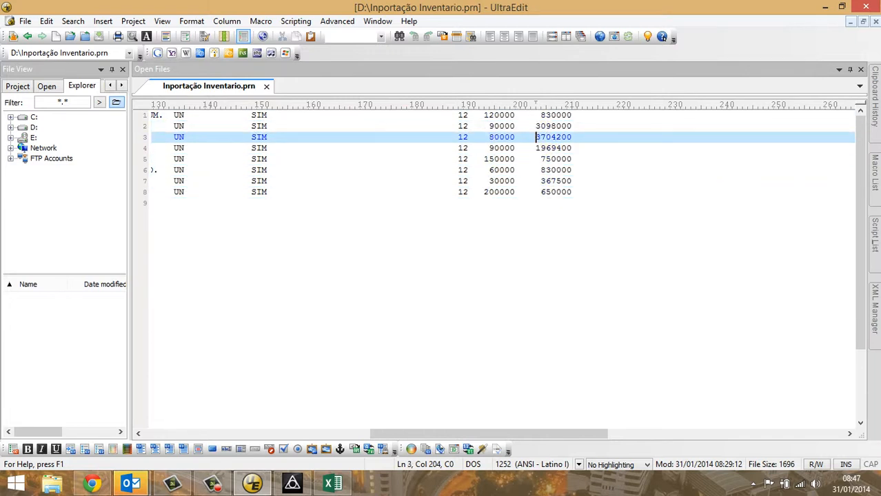
{"action": "key", "text": "Down"}
{"action": "key", "text": "Down"}
{"action": "key", "text": "Down"}
{"action": "key", "text": "Right"}
{"action": "key", "text": "Right"}
{"action": "key", "text": "Right"}
{"action": "key", "text": "Right"}
{"action": "key", "text": "Right"}
{"action": "key", "text": "Right"}
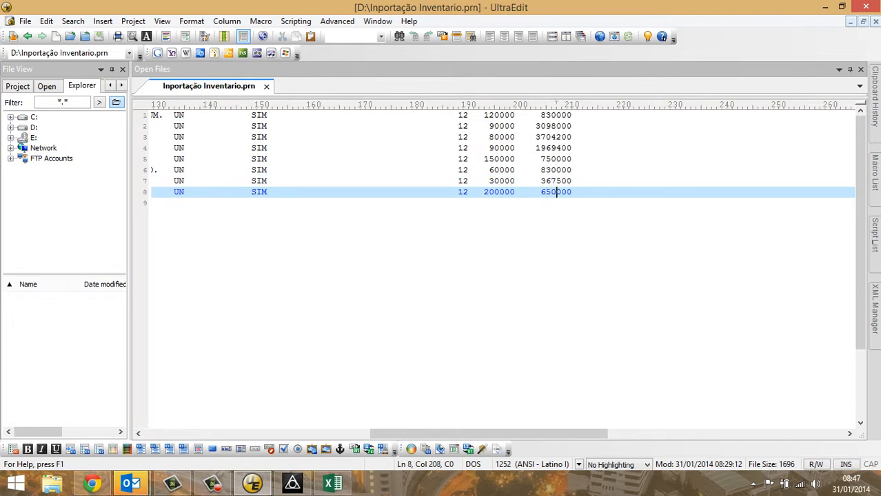
{"action": "key", "text": "Left"}
{"action": "key", "text": "Left"}
{"action": "key", "text": "Left"}
{"action": "key", "text": "Left"}
{"action": "key", "text": "Left"}
{"action": "key", "text": "Left"}
{"action": "key", "text": "Up"}
{"action": "key", "text": "Up"}
{"action": "key", "text": "Up"}
{"action": "key", "text": "Up"}
{"action": "key", "text": "Up"}
{"action": "key", "text": "Up"}
{"action": "key", "text": "Up"}
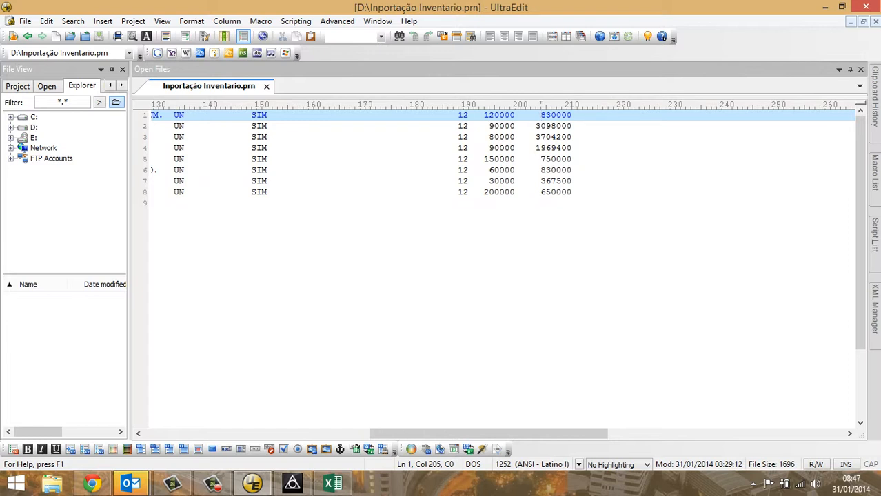
{"action": "key", "text": "Down"}
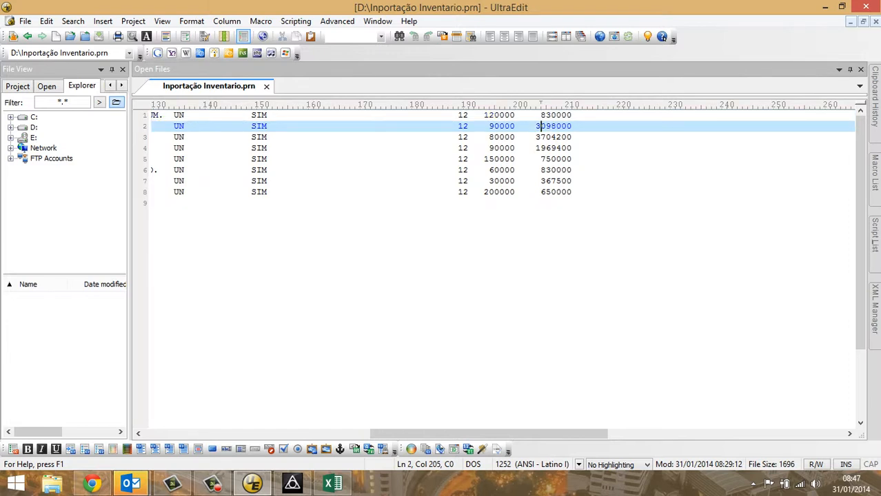
{"action": "key", "text": "Down"}
{"action": "key", "text": "Down"}
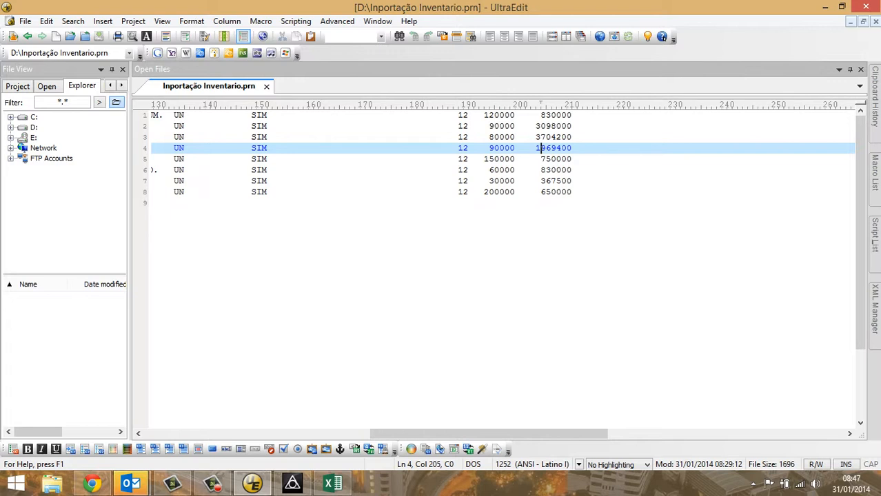
{"action": "key", "text": "Up"}
{"action": "key", "text": "Up"}
{"action": "key", "text": "Down"}
{"action": "key", "text": "Down"}
{"action": "key", "text": "Left"}
{"action": "key", "text": "Right"}
{"action": "key", "text": "Up"}
{"action": "key", "text": "Up"}
{"action": "key", "text": "Up"}
{"action": "key", "text": "Left"}
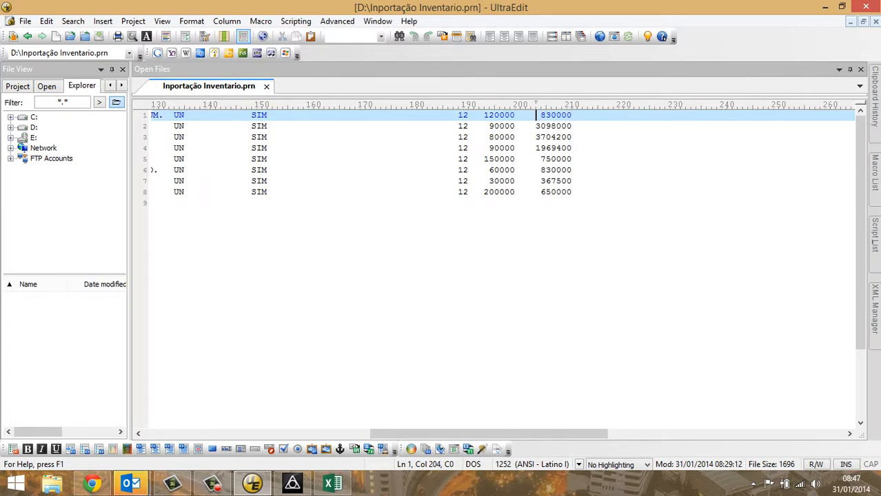
{"action": "key", "text": "Down"}
{"action": "key", "text": "Down"}
{"action": "key", "text": "Down"}
{"action": "key", "text": "Down"}
{"action": "key", "text": "Down"}
{"action": "key", "text": "Down"}
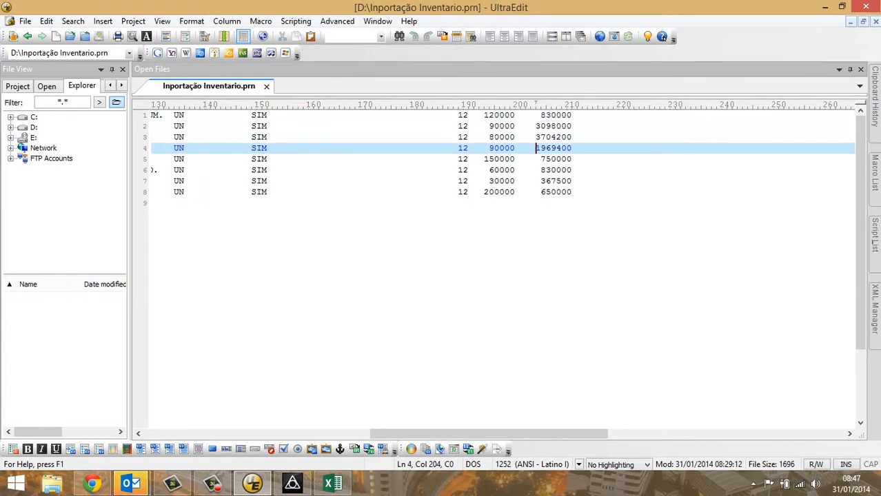
{"action": "key", "text": "Up"}
{"action": "key", "text": "Up"}
{"action": "key", "text": "Up"}
{"action": "key", "text": "Up"}
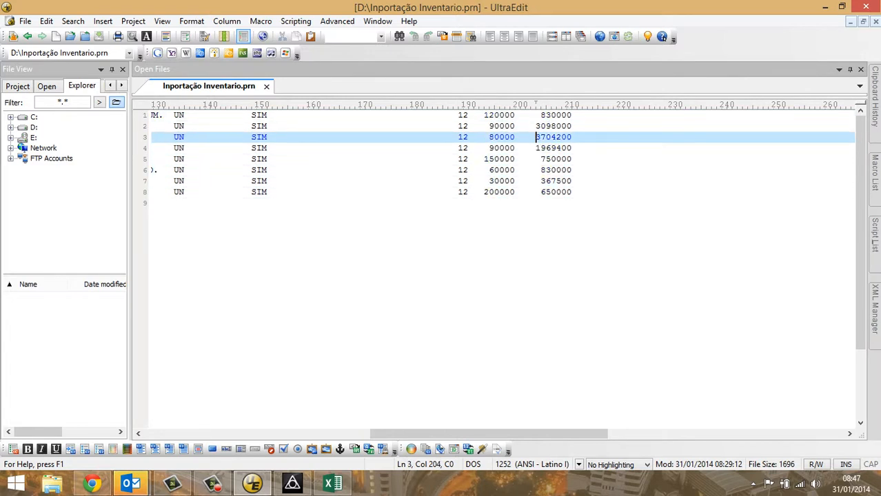
{"action": "key", "text": "Down"}
{"action": "key", "text": "Down"}
{"action": "key", "text": "Down"}
{"action": "key", "text": "Down"}
{"action": "key", "text": "Up"}
{"action": "key", "text": "Up"}
{"action": "key", "text": "Up"}
{"action": "key", "text": "Up"}
{"action": "key", "text": "Up"}
{"action": "key", "text": "Up"}
{"action": "key", "text": "Down"}
{"action": "key", "text": "Down"}
{"action": "key", "text": "Down"}
{"action": "key", "text": "Down"}
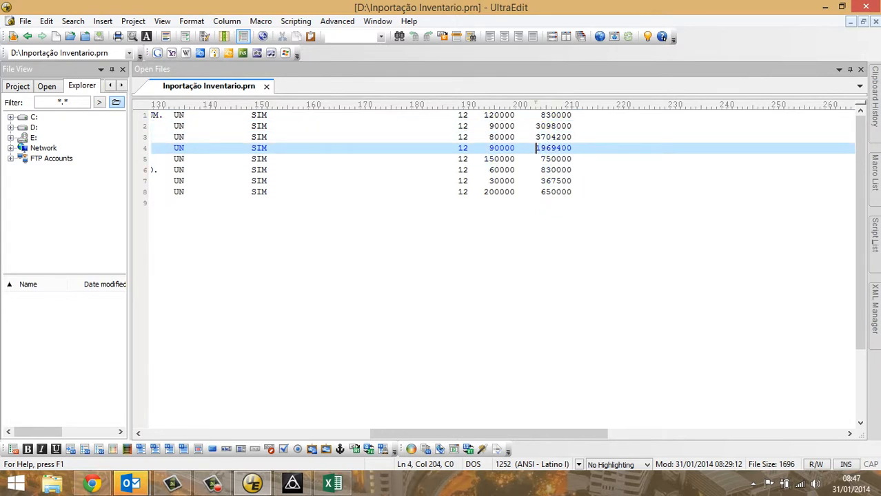
{"action": "key", "text": "Up"}
{"action": "key", "text": "Up"}
{"action": "key", "text": "Up"}
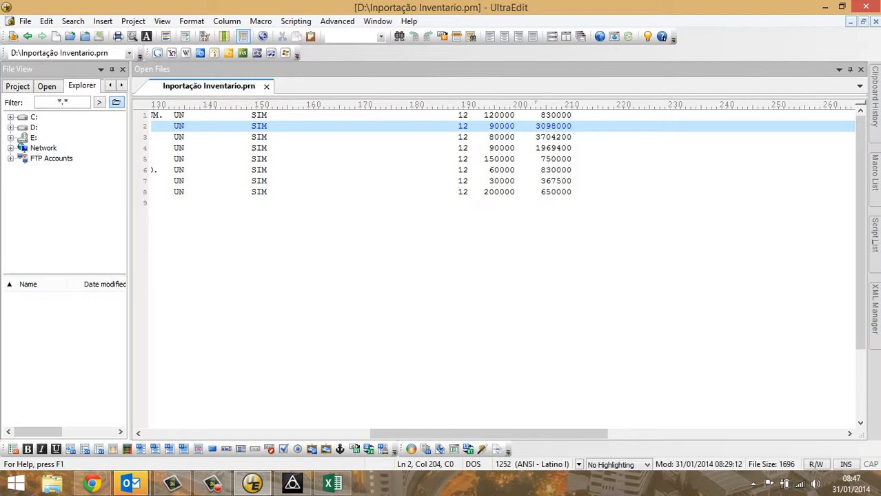
- Back in Escrita Fiscal, set the start position of the Valor Unitário field to 204
{"action": "left_click", "coordinate": [290, 484]}
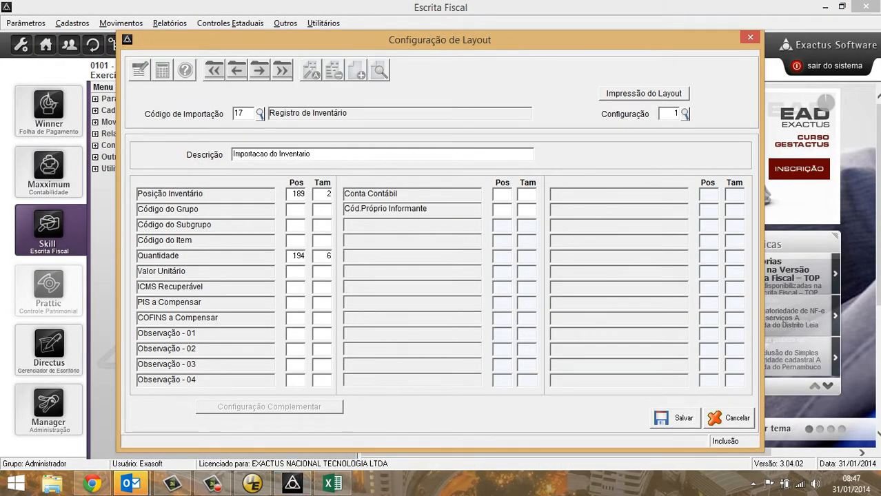
{"action": "type", "text": "3"}
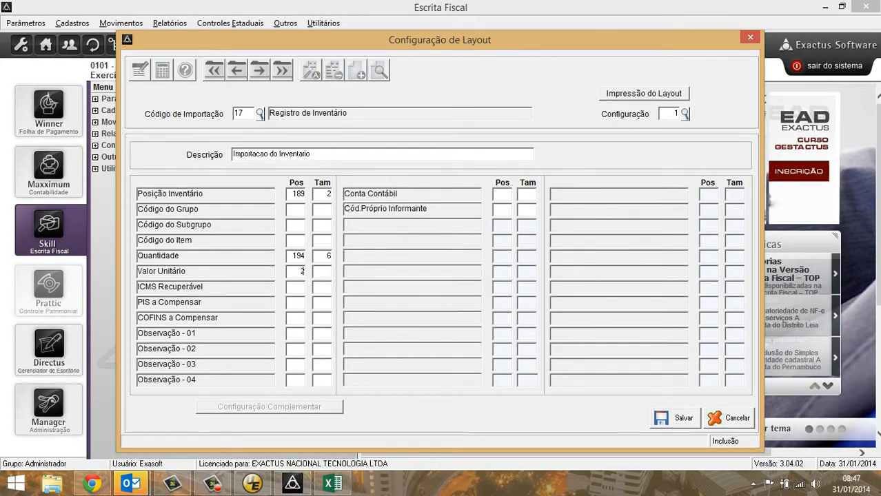
{"action": "key", "text": "BackSpace"}
{"action": "type", "text": "204"}
{"action": "key", "text": "Tab"}
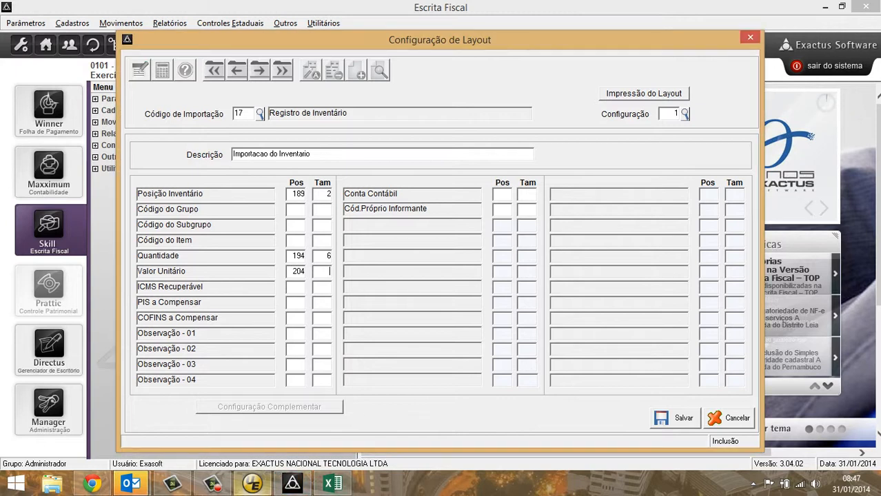
- Check the width of the unit value in line 2 of the PRN file in UltraEdit, and set the Valor Unitário size to 7 in Escrita Fiscal
{"action": "left_click", "coordinate": [253, 483]}
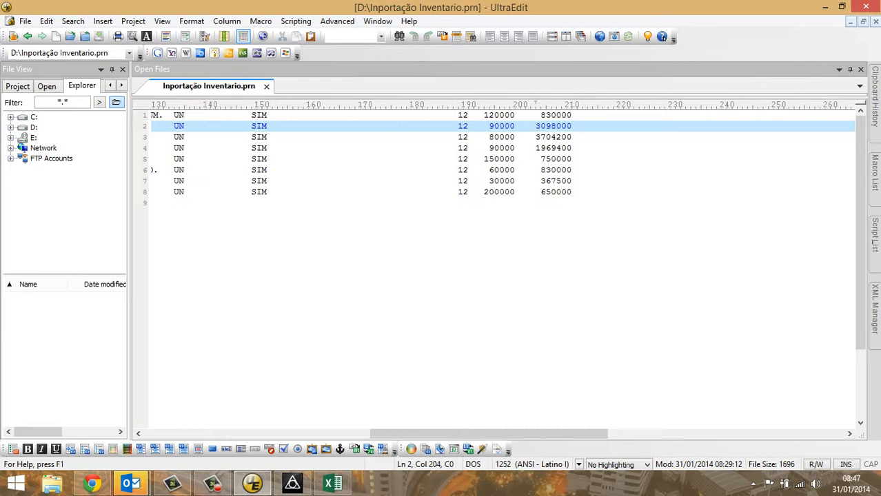
{"action": "key", "text": "shift+Right"}
{"action": "key", "text": "shift+Right"}
{"action": "key", "text": "shift+Right"}
{"action": "key", "text": "shift+Right"}
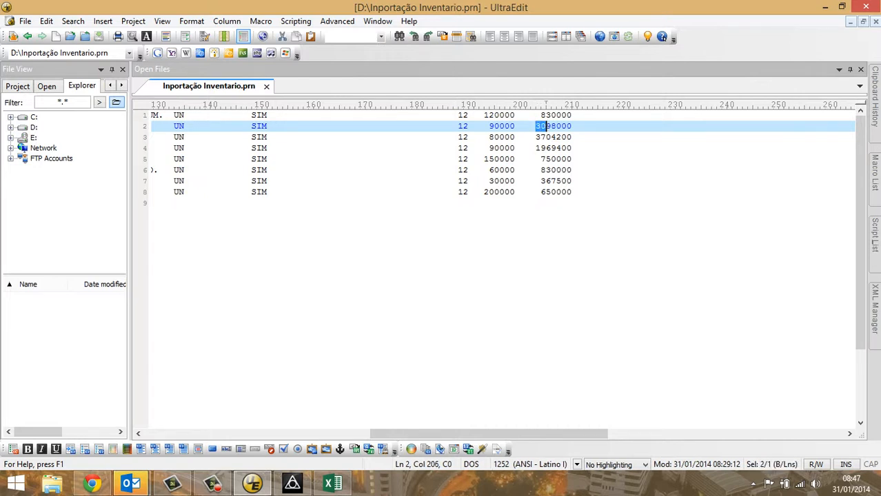
{"action": "key", "text": "shift+Right"}
{"action": "key", "text": "shift+Right"}
{"action": "key", "text": "shift+Right"}
{"action": "key", "text": "Down"}
{"action": "key", "text": "Down"}
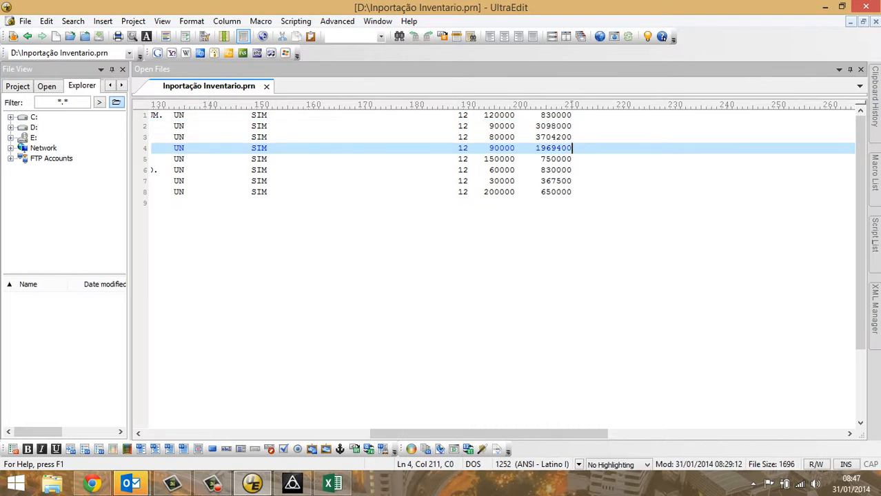
{"action": "left_click_drag", "start_coordinate": [535, 126], "coordinate": [572, 126]}
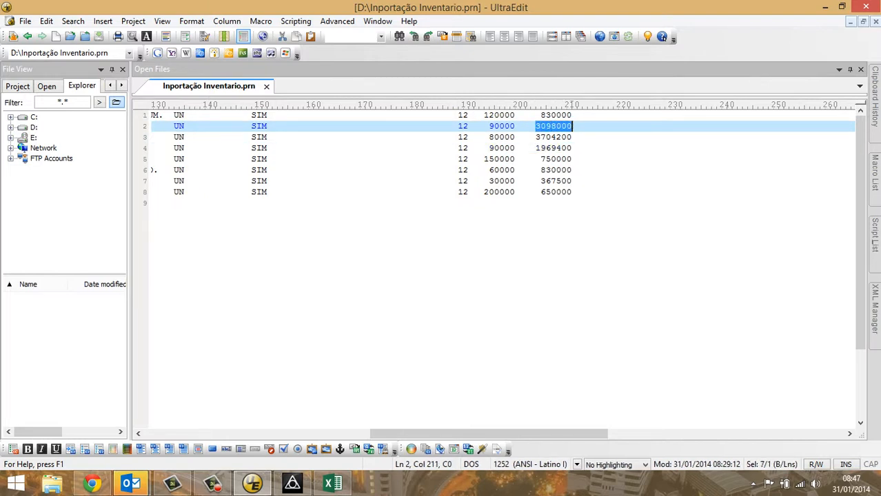
{"action": "left_click", "coordinate": [521, 170]}
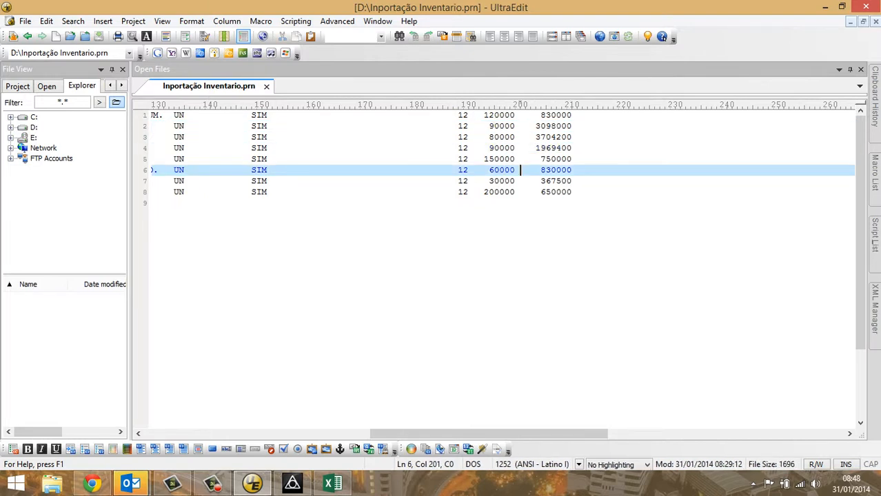
{"action": "left_click", "coordinate": [536, 126]}
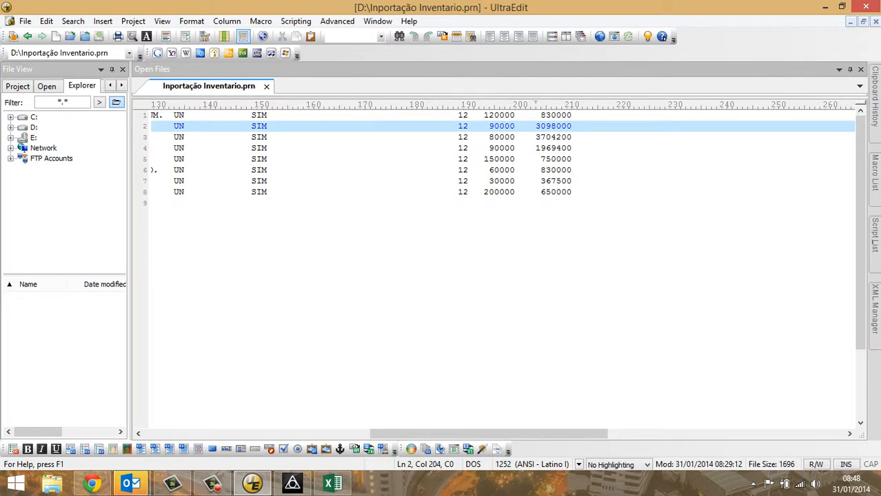
{"action": "left_click_drag", "start_coordinate": [536, 126], "coordinate": [572, 126]}
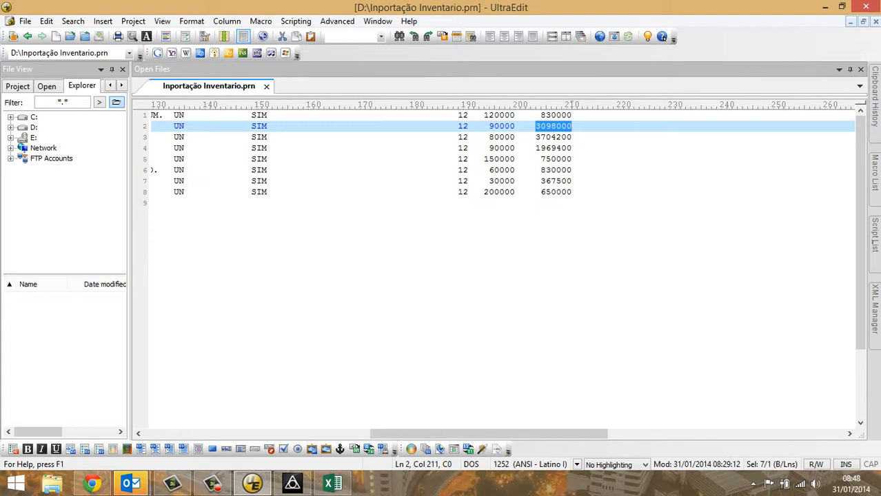
{"action": "left_click", "coordinate": [292, 484]}
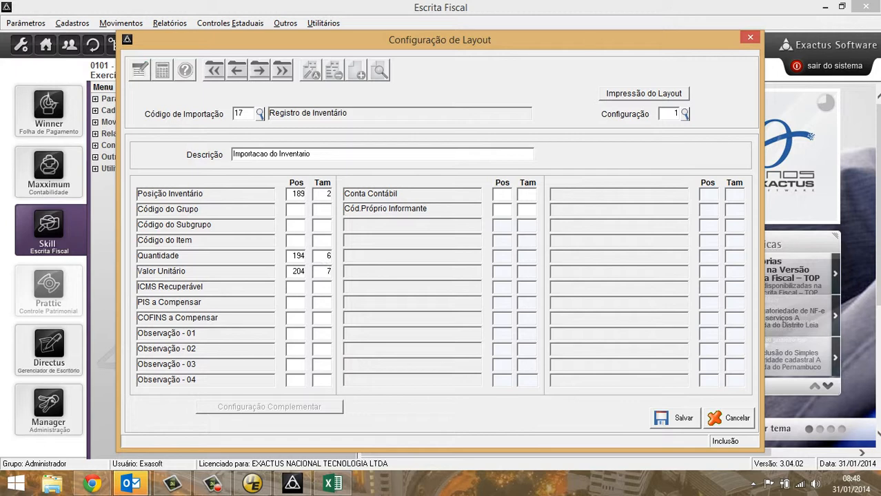
- Switch to the pending Outlook security warning about the server certificate and dismiss it
{"action": "left_click", "coordinate": [131, 484]}
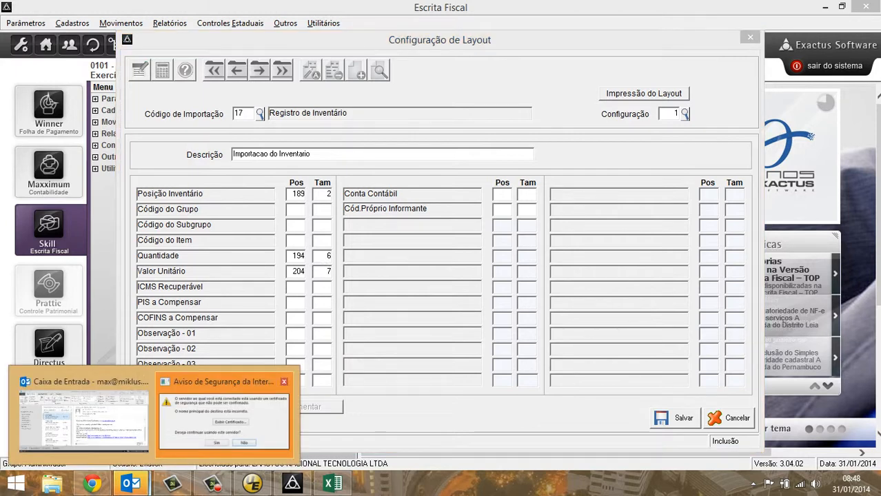
{"action": "left_click", "coordinate": [210, 413]}
{"action": "left_click", "coordinate": [448, 276]}
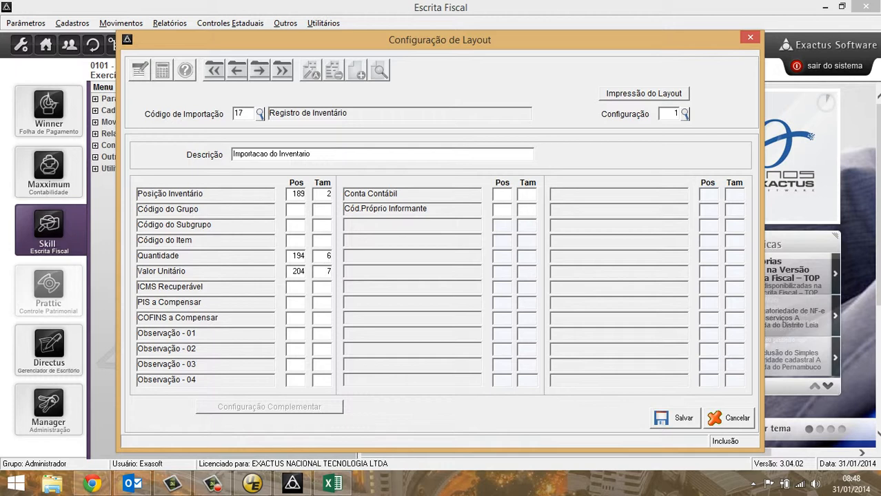
- Switch to the Inportação Inventario workbook in Excel and review the Grupo and Sub Grupo columns
{"action": "left_click", "coordinate": [296, 241]}
{"action": "left_click", "coordinate": [295, 241]}
{"action": "left_click", "coordinate": [296, 225]}
{"action": "mouse_move", "coordinate": [252, 483]}
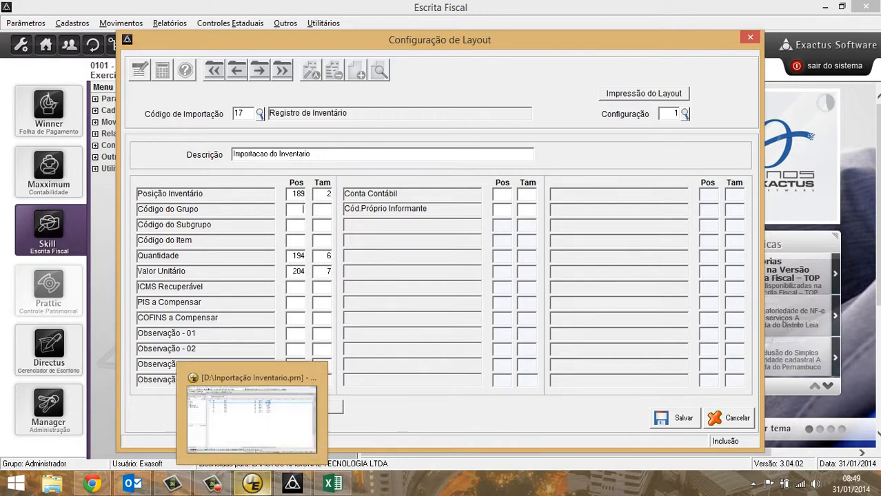
{"action": "left_click", "coordinate": [332, 484]}
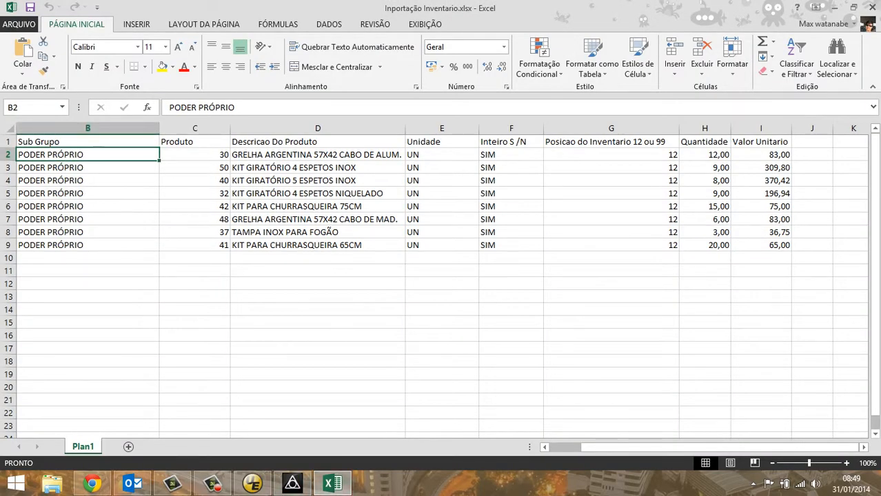
{"action": "left_click_drag", "start_coordinate": [609, 447], "coordinate": [571, 447]}
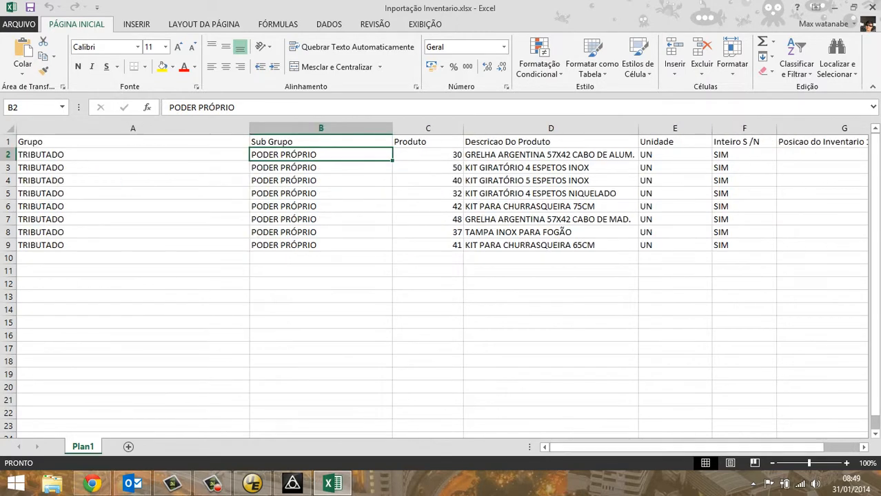
- Measure the group name TRIBUTADO in line 1 of the PRN file in UltraEdit, and set Código do Grupo to position 1, size 9 in Escrita Fiscal
{"action": "left_click", "coordinate": [253, 484]}
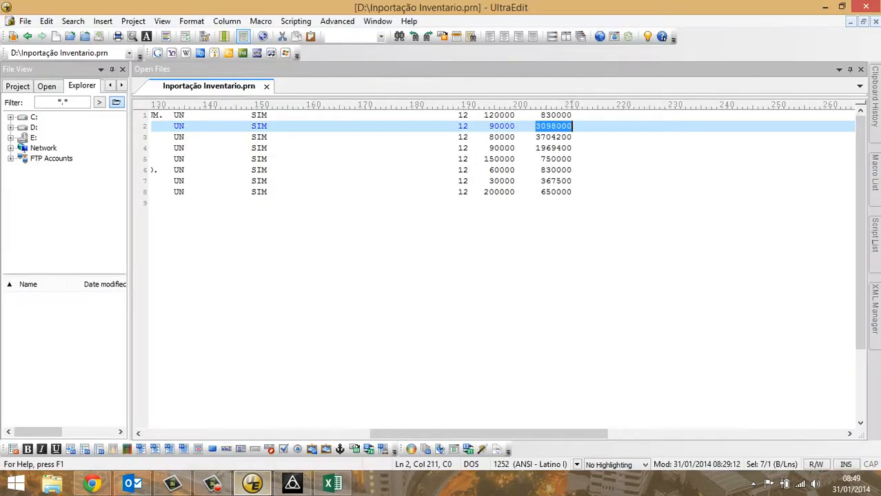
{"action": "left_click_drag", "start_coordinate": [468, 433], "coordinate": [242, 434]}
{"action": "left_click", "coordinate": [151, 115]}
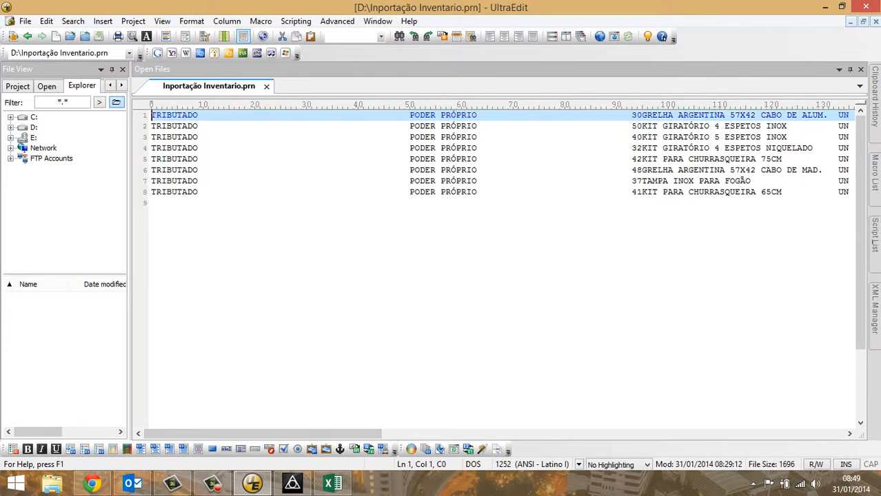
{"action": "left_click_drag", "start_coordinate": [151, 115], "coordinate": [199, 115]}
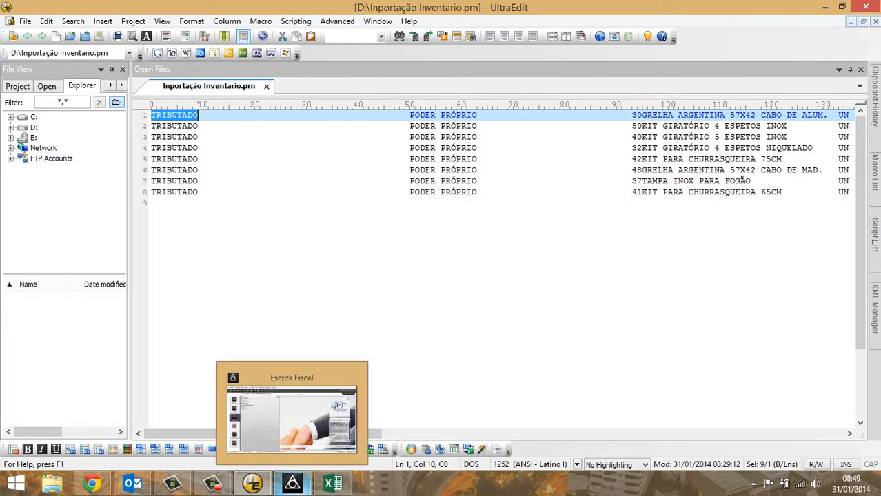
{"action": "left_click", "coordinate": [292, 484]}
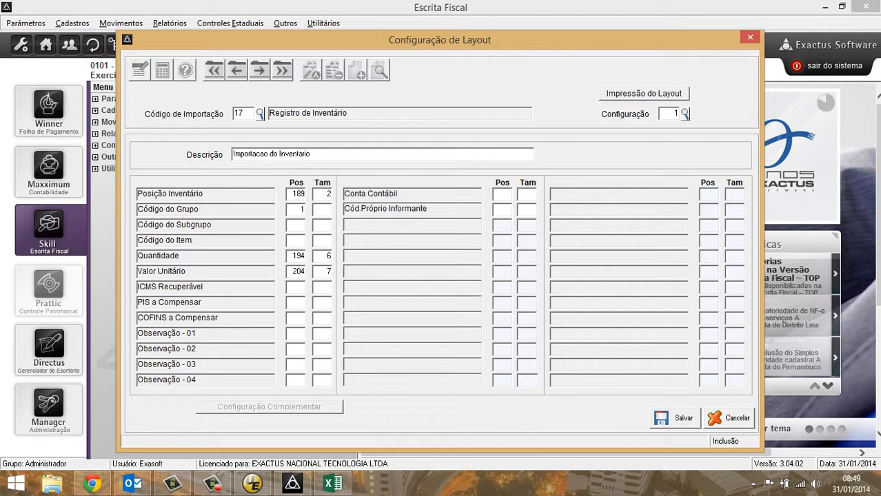
{"action": "left_click", "coordinate": [328, 209]}
{"action": "type", "text": "9"}
- Locate where the subgroup PODER PRÓPRIO starts in UltraEdit, and set the Código do Subgrupo position to 51 in Escrita Fiscal
{"action": "left_click", "coordinate": [252, 484]}
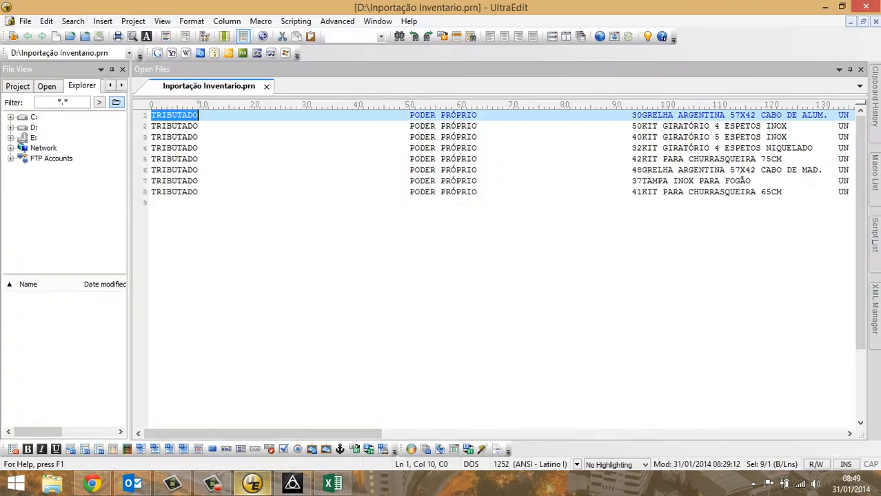
{"action": "left_click", "coordinate": [410, 115]}
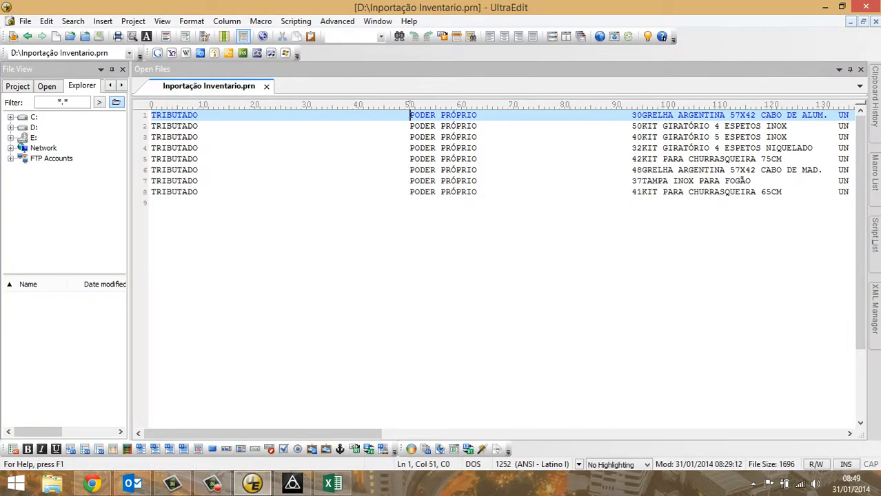
{"action": "left_click", "coordinate": [332, 483]}
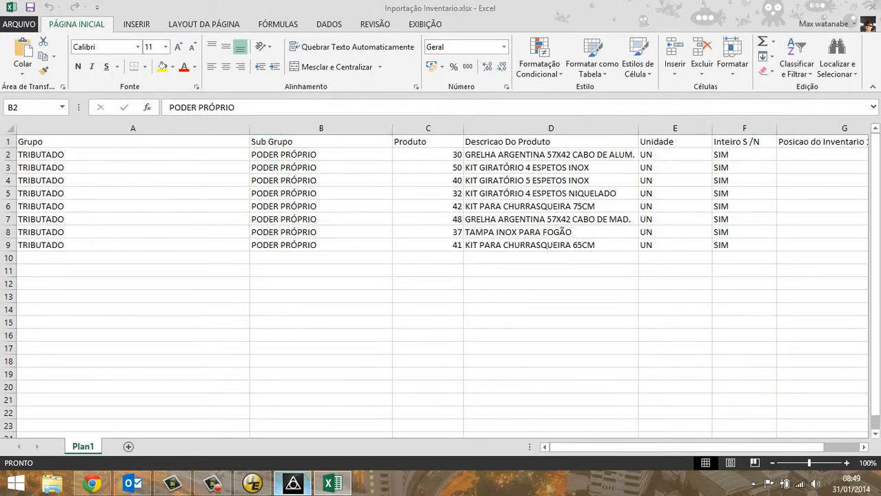
{"action": "left_click", "coordinate": [293, 484]}
{"action": "left_click", "coordinate": [252, 484]}
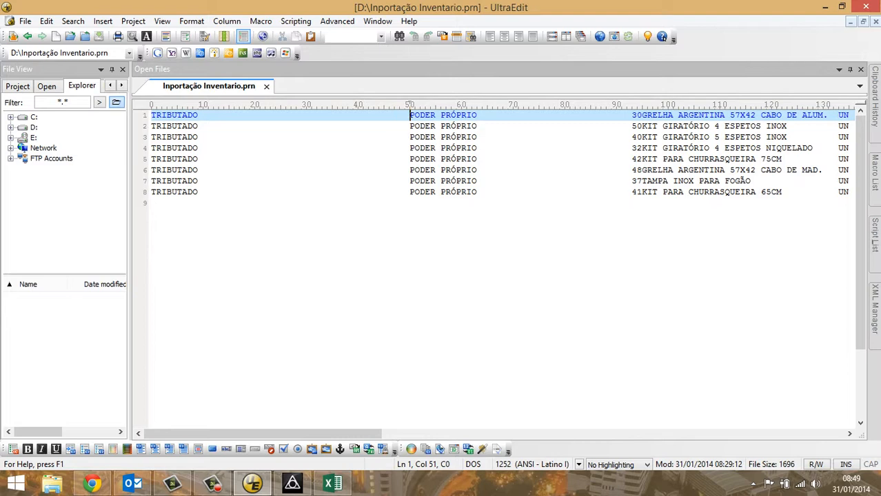
{"action": "left_click", "coordinate": [252, 484]}
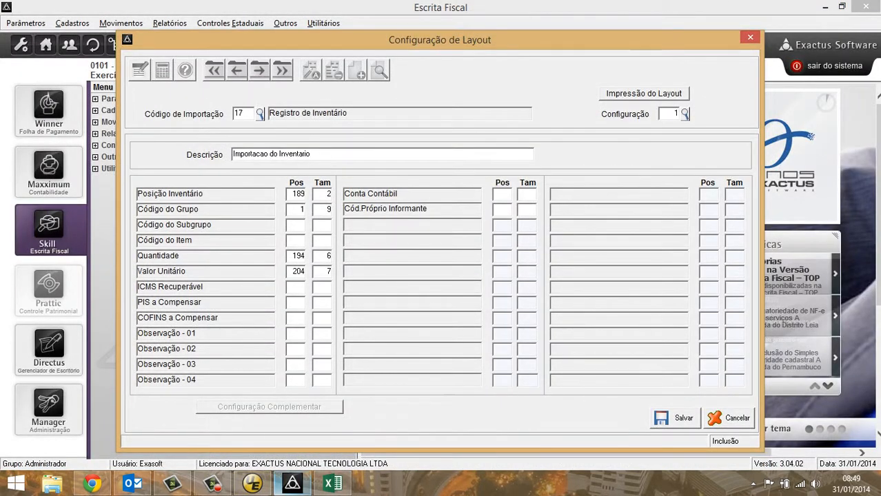
{"action": "type", "text": "51"}
- Measure the width of PODER PRÓPRIO in line 1 in UltraEdit, and set the Código do Subgrupo size to 13 in Escrita Fiscal
{"action": "left_click", "coordinate": [252, 483]}
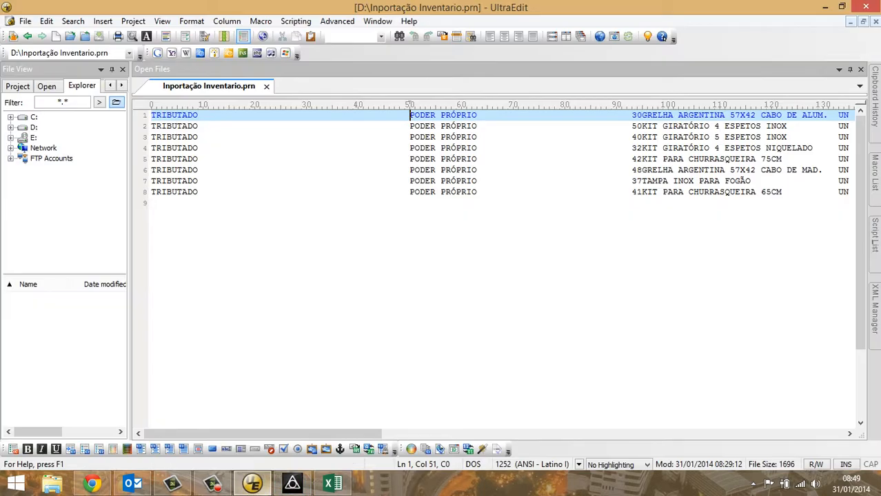
{"action": "key", "text": "shift+Right"}
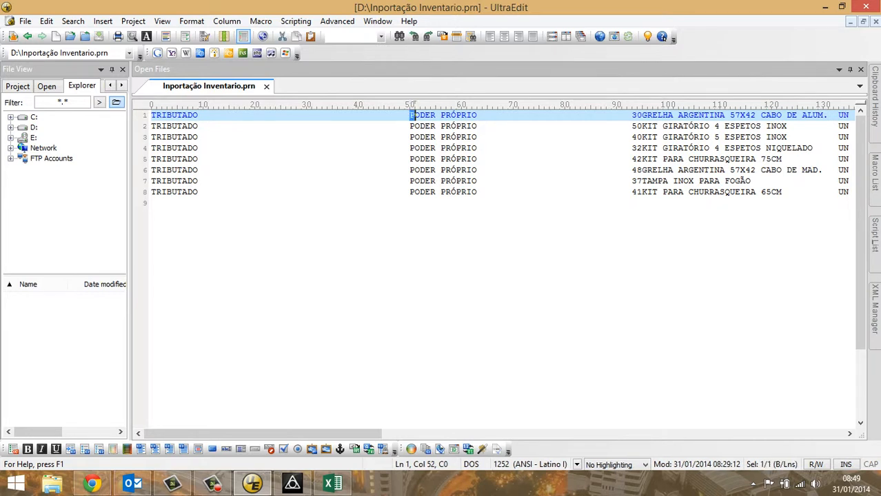
{"action": "key", "text": "shift+Right"}
{"action": "key", "text": "shift+Right"}
{"action": "key", "text": "shift+Right"}
{"action": "key", "text": "shift+Right"}
{"action": "key", "text": "shift+Right"}
{"action": "key", "text": "shift+Right"}
{"action": "key", "text": "shift+Right"}
{"action": "key", "text": "shift+Right"}
{"action": "key", "text": "shift+Right"}
{"action": "key", "text": "shift+Right"}
{"action": "key", "text": "shift+Right"}
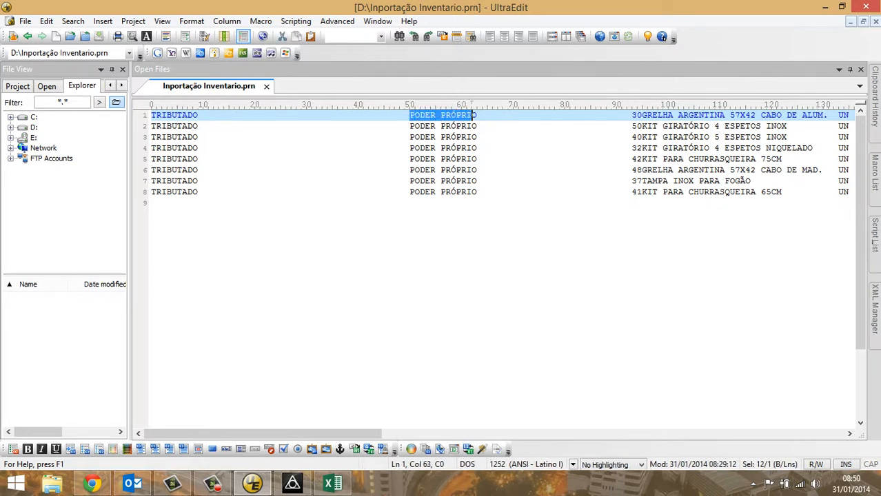
{"action": "key", "text": "shift+Right"}
{"action": "left_click", "coordinate": [292, 484]}
{"action": "type", "text": "13"}
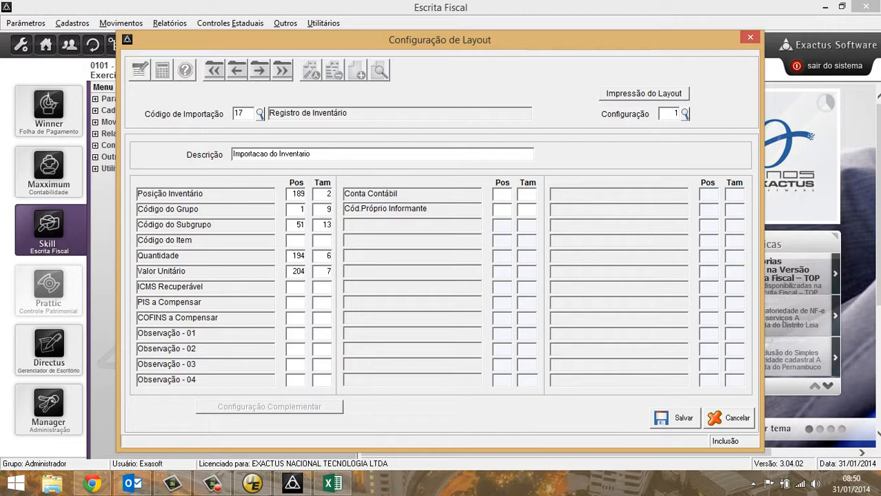
- Check the start and width of the product code in line 1 in UltraEdit, and set Código do Item to position 94, size 2 in Escrita Fiscal
{"action": "left_click", "coordinate": [252, 484]}
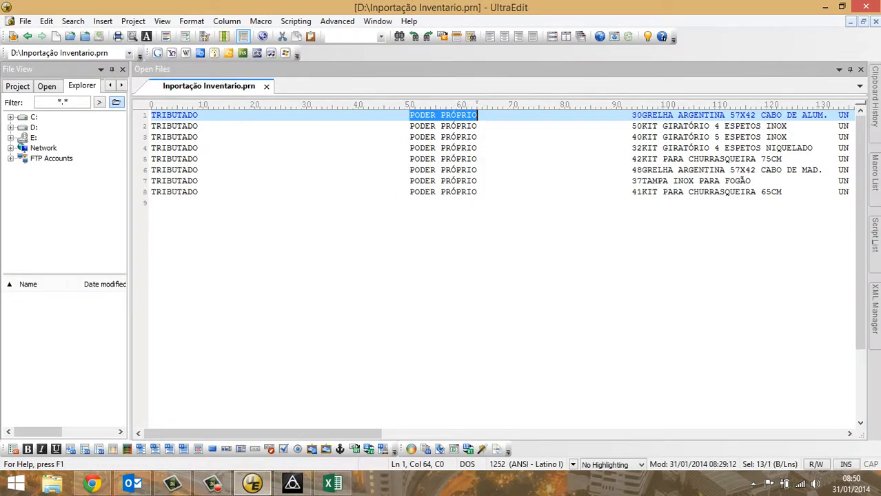
{"action": "left_click", "coordinate": [632, 115]}
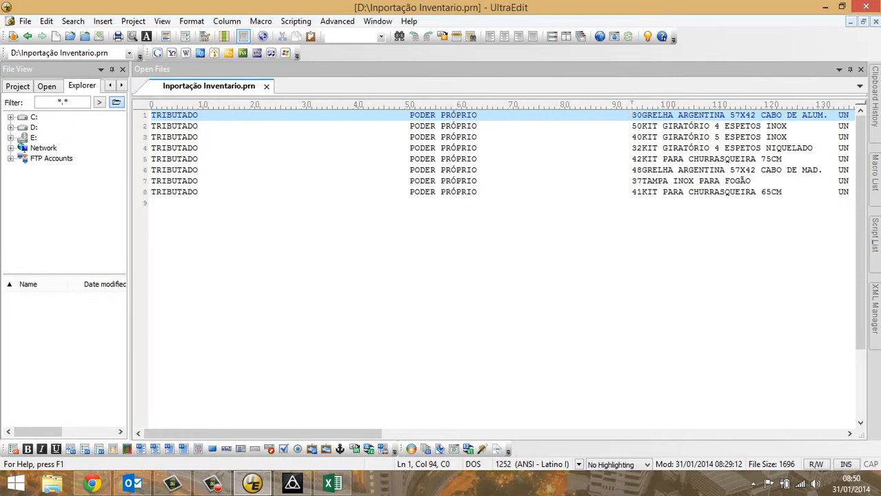
{"action": "key", "text": "shift+Right"}
{"action": "key", "text": "shift+Right"}
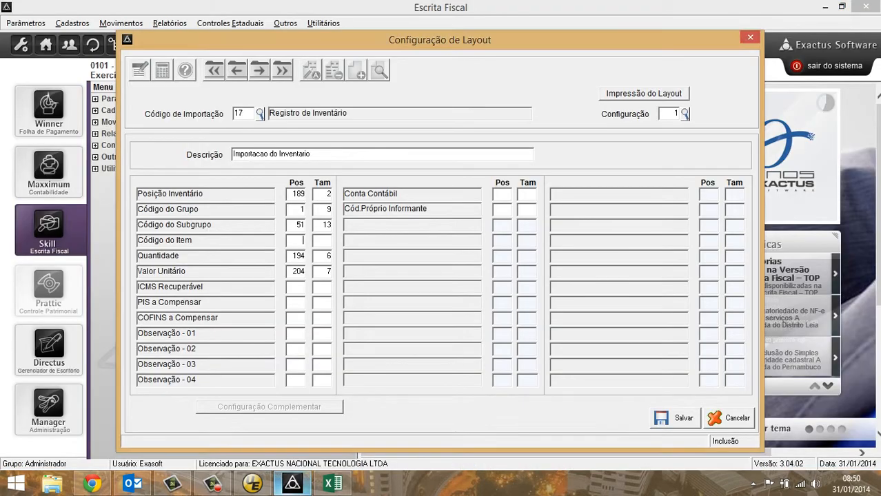
{"action": "key", "text": "alt+Tab"}
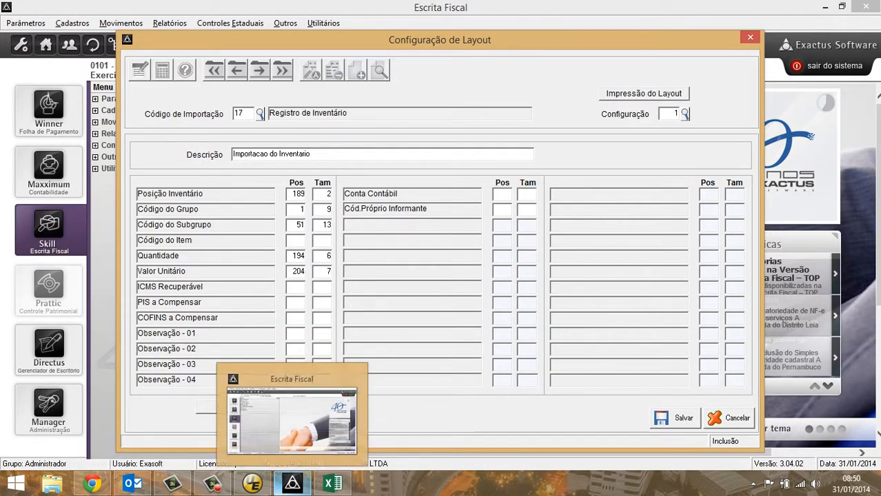
{"action": "left_click", "coordinate": [252, 484]}
{"action": "key", "text": "Left"}
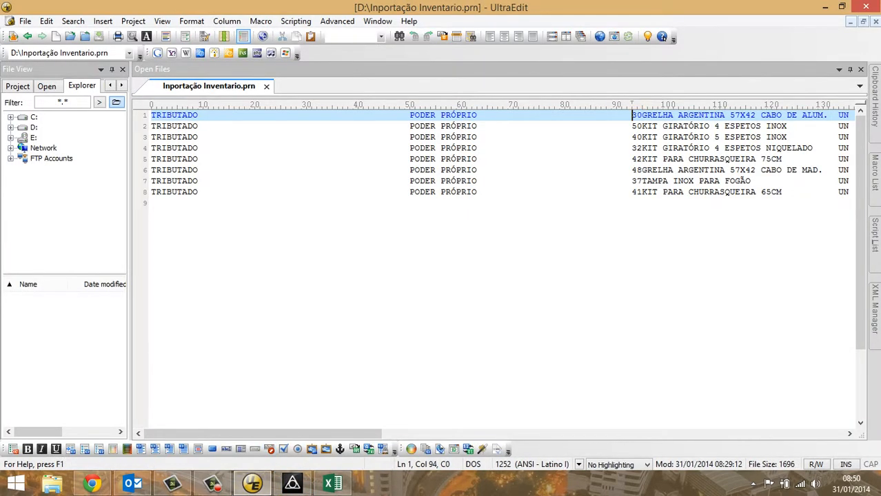
{"action": "key", "text": "alt+Tab"}
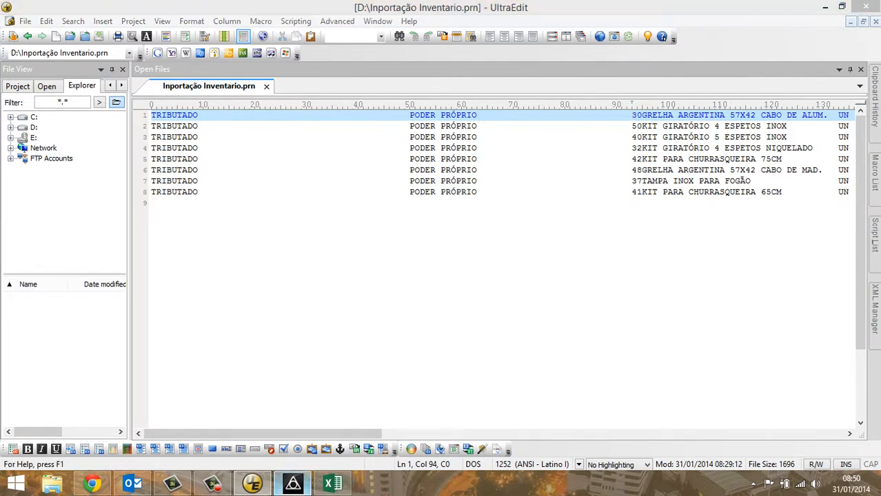
{"action": "type", "text": "94"}
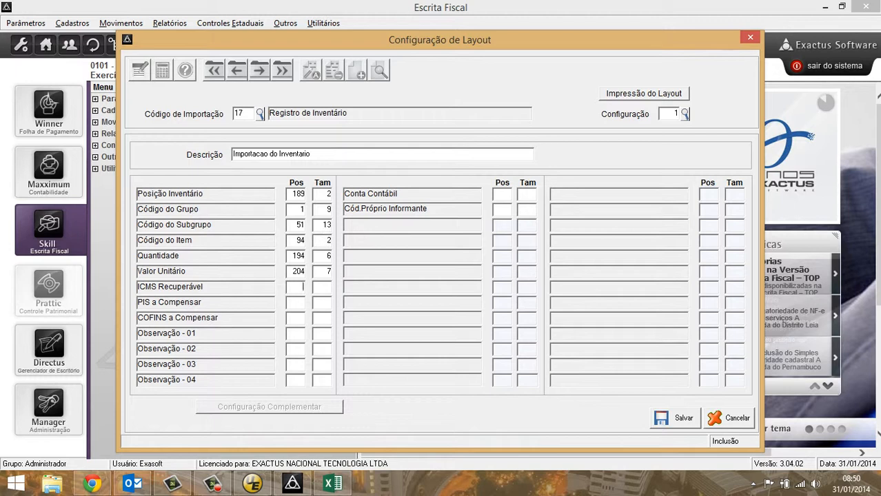
- Check the Excel columns once more, then save the inventory layout with the tax and observation fields blank and close its configuration
{"action": "left_click", "coordinate": [301, 303]}
{"action": "left_click", "coordinate": [302, 334]}
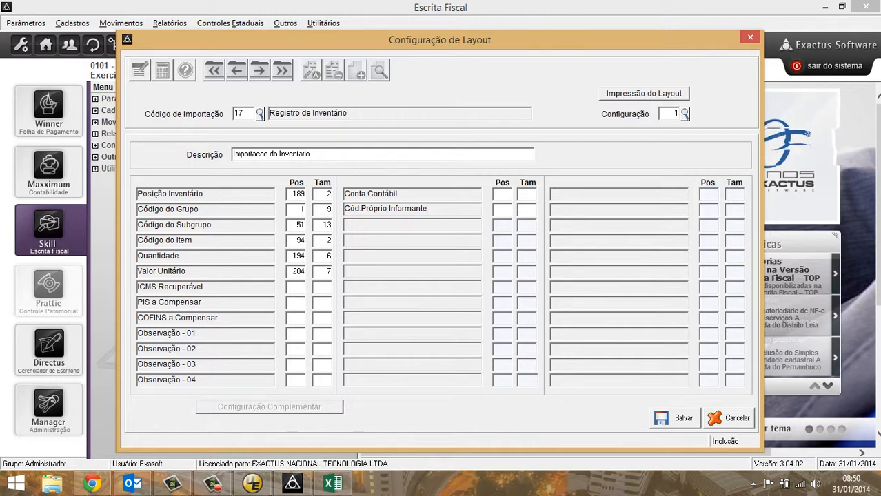
{"action": "key", "text": "alt+Tab"}
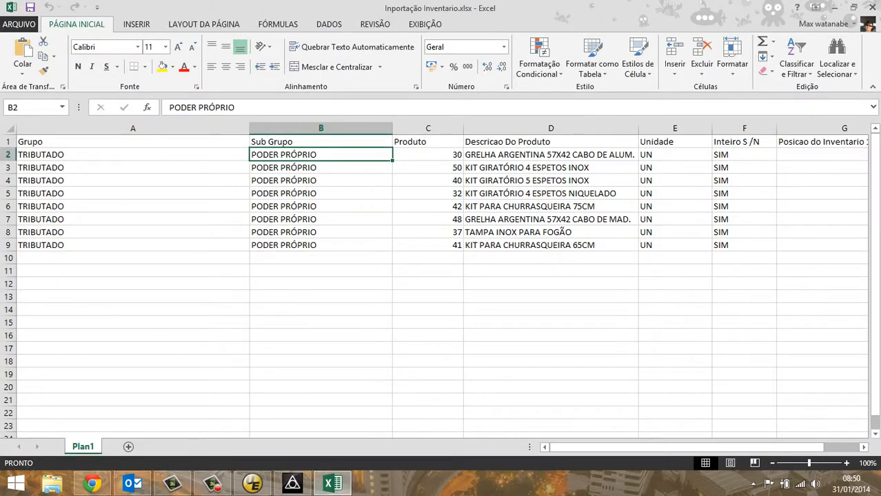
{"action": "key", "text": "alt+Tab"}
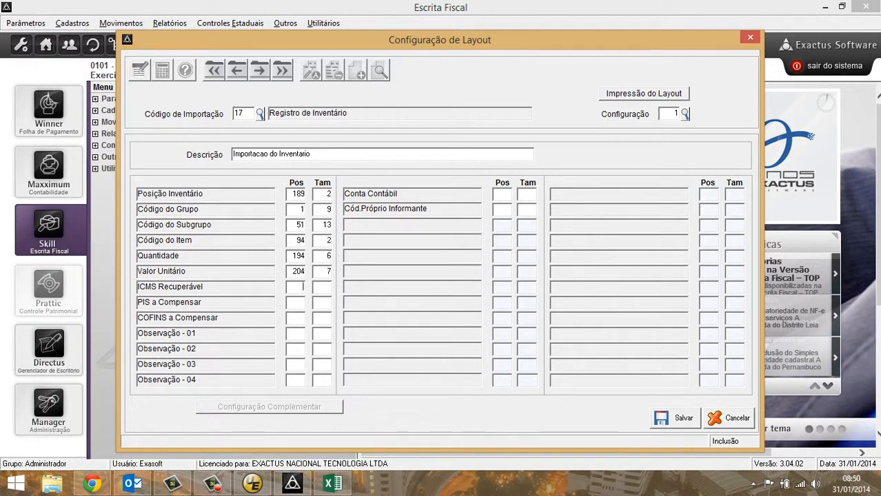
{"action": "left_click", "coordinate": [675, 419]}
{"action": "key", "text": "Escape"}
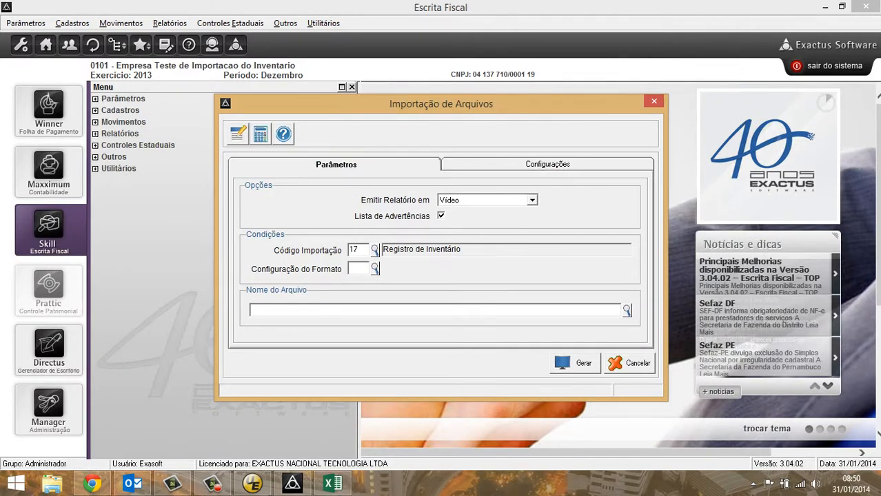
- Run the Registro de Inventário import with format configuration 1 and the file Inportação Inventario.prn from drive D
{"action": "left_click", "coordinate": [375, 269]}
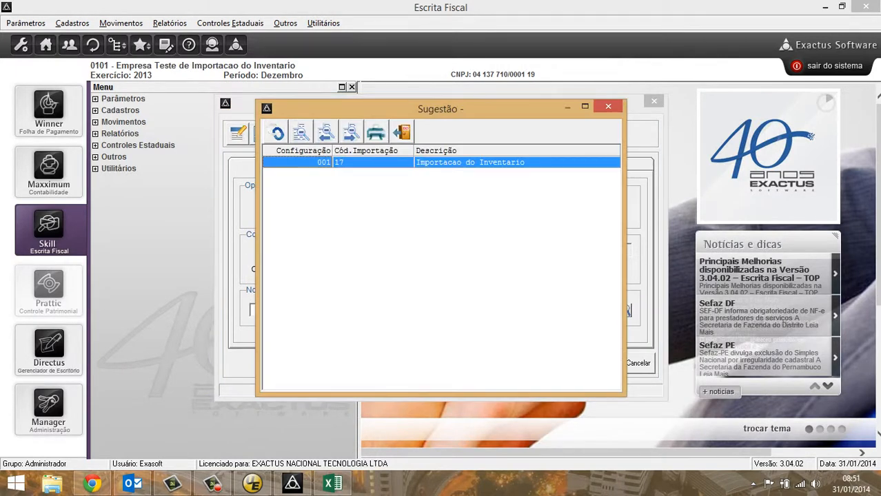
{"action": "key", "text": "Return"}
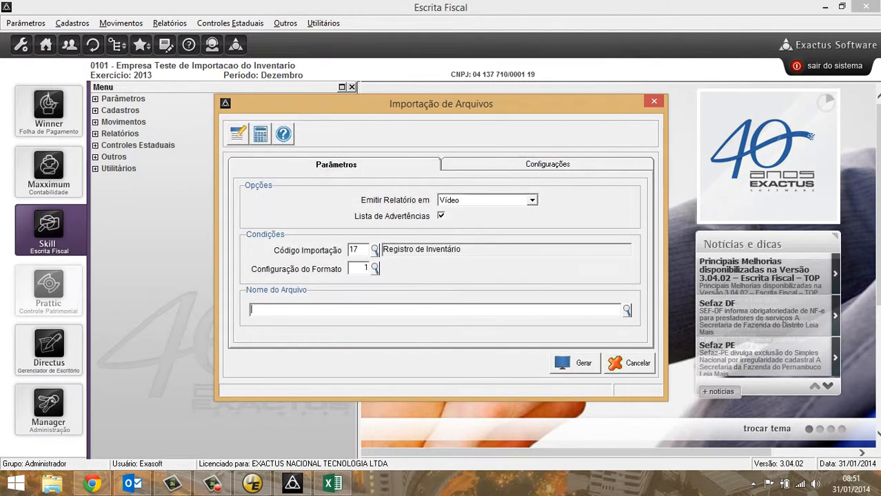
{"action": "left_click", "coordinate": [626, 310]}
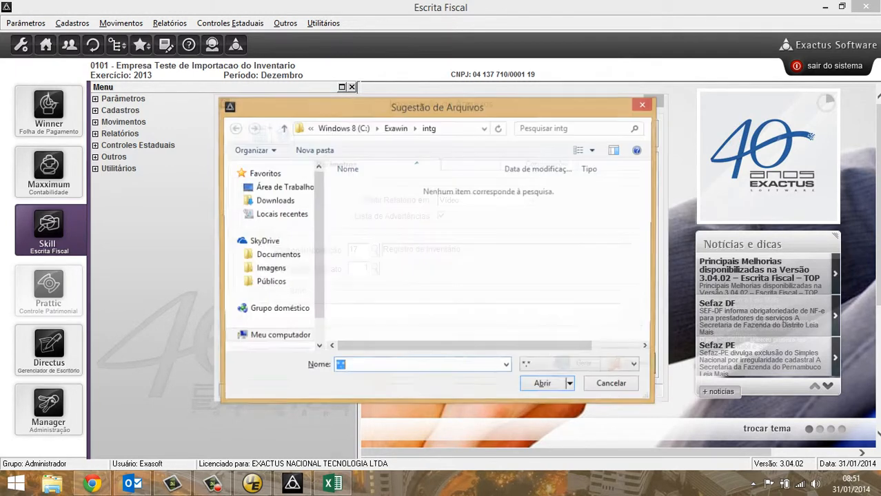
{"action": "left_click", "coordinate": [281, 344]}
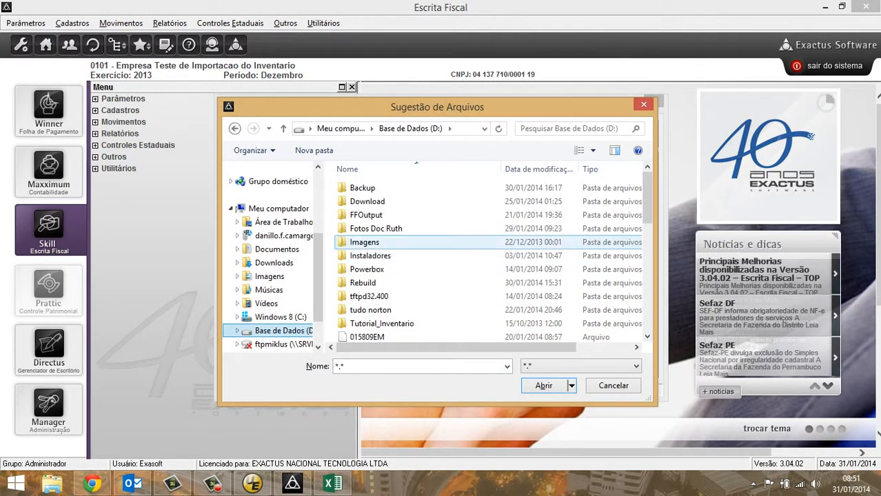
{"action": "left_click", "coordinate": [387, 296]}
{"action": "scroll", "coordinate": [394, 318], "scroll_direction": "down", "scroll_amount": 1}
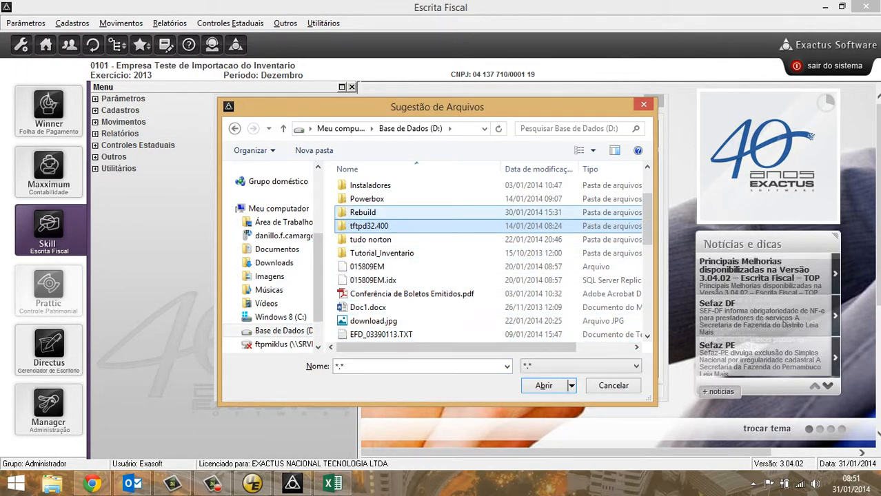
{"action": "scroll", "coordinate": [406, 307], "scroll_direction": "down", "scroll_amount": 2}
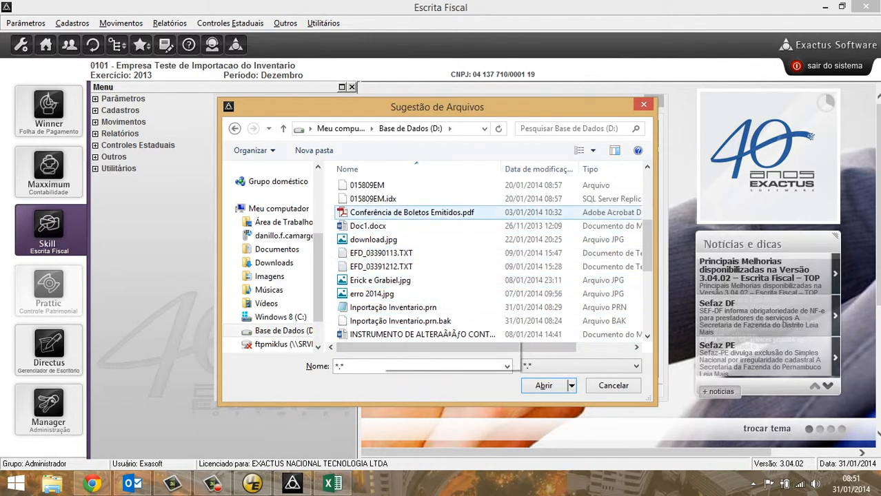
{"action": "left_click", "coordinate": [393, 307]}
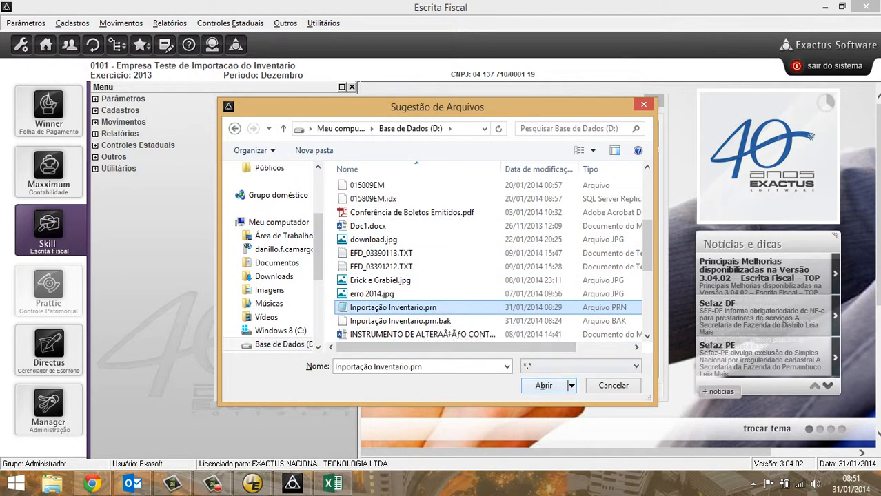
{"action": "left_click", "coordinate": [548, 385]}
{"action": "left_click", "coordinate": [575, 363]}
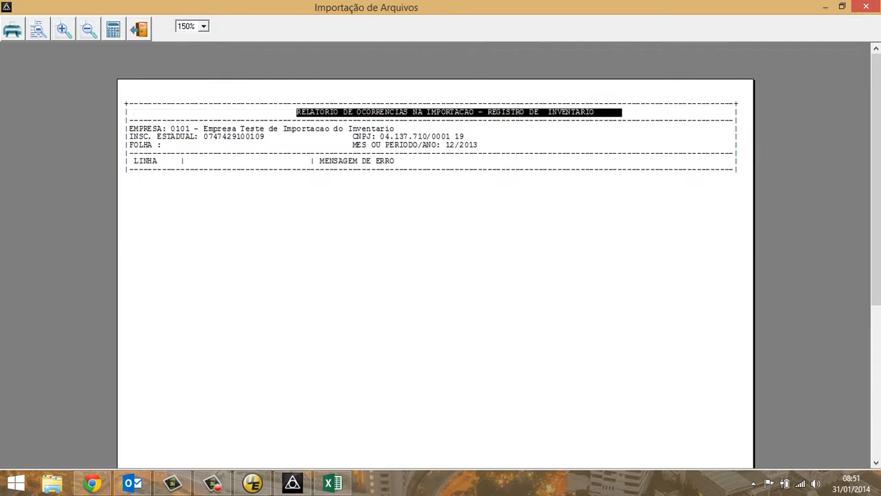
- Examine the line and error message columns of the inventory import occurrence report, and close the report and the import dialog
{"action": "left_click_drag", "start_coordinate": [135, 162], "coordinate": [398, 162]}
{"action": "left_click_drag", "start_coordinate": [320, 162], "coordinate": [385, 162]}
{"action": "left_click_drag", "start_coordinate": [171, 162], "coordinate": [138, 162]}
{"action": "key", "text": "Escape"}
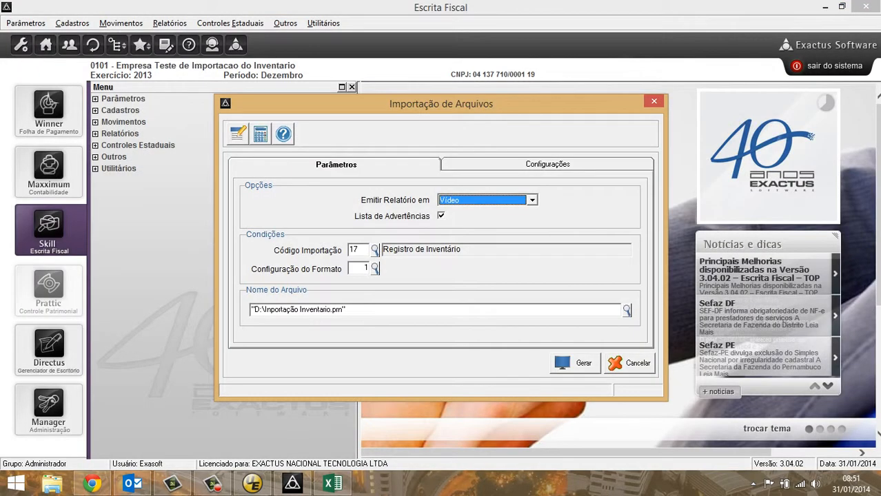
{"action": "key", "text": "Escape"}
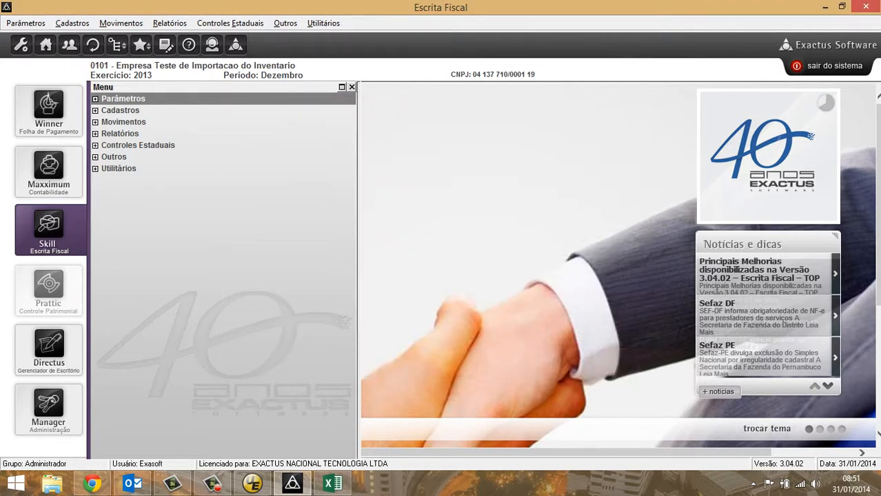
- Open the Registro de Inventário movement entries for position 12
{"action": "left_click", "coordinate": [169, 24]}
{"action": "mouse_move", "coordinate": [121, 23]}
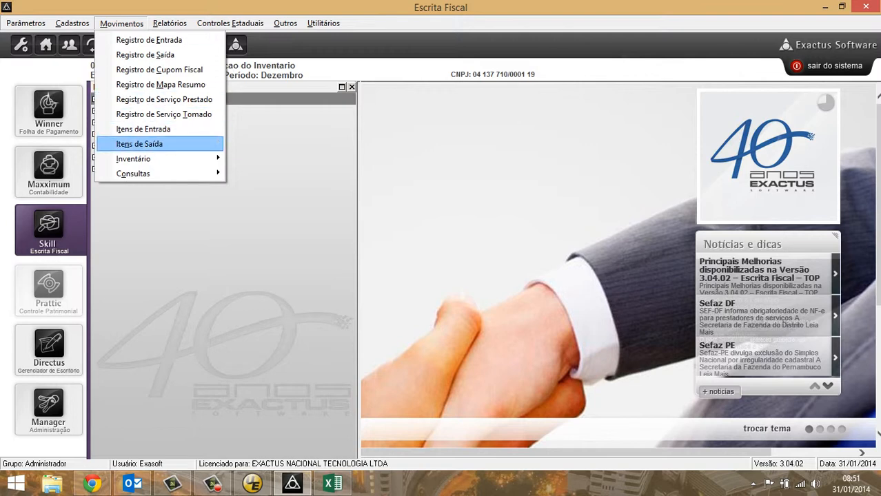
{"action": "mouse_move", "coordinate": [158, 159]}
{"action": "left_click", "coordinate": [279, 159]}
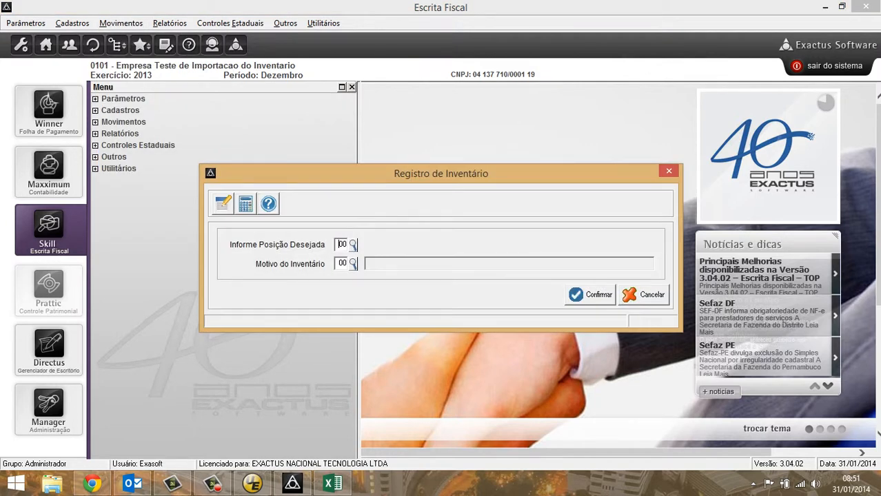
{"action": "type", "text": "12"}
{"action": "key", "text": "Tab"}
{"action": "key", "text": "Return"}
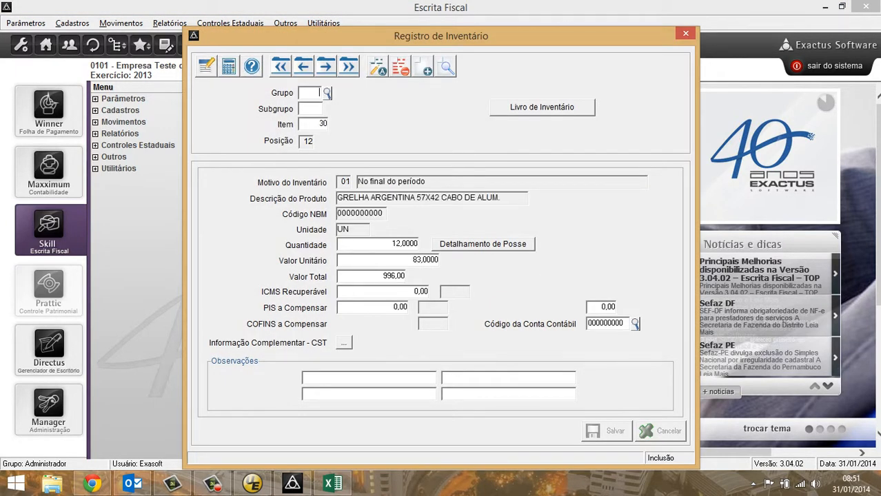
- Page forward through the inventory records to check each imported product's quantity and values
{"action": "left_click", "coordinate": [326, 67]}
{"action": "left_click", "coordinate": [326, 66]}
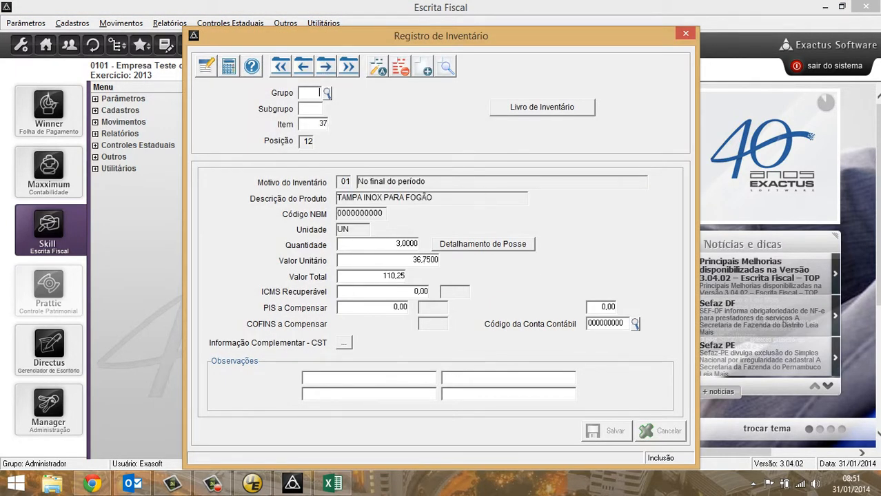
{"action": "left_click", "coordinate": [326, 66]}
{"action": "left_click", "coordinate": [326, 66]}
{"action": "left_click", "coordinate": [326, 66]}
{"action": "left_click", "coordinate": [326, 66]}
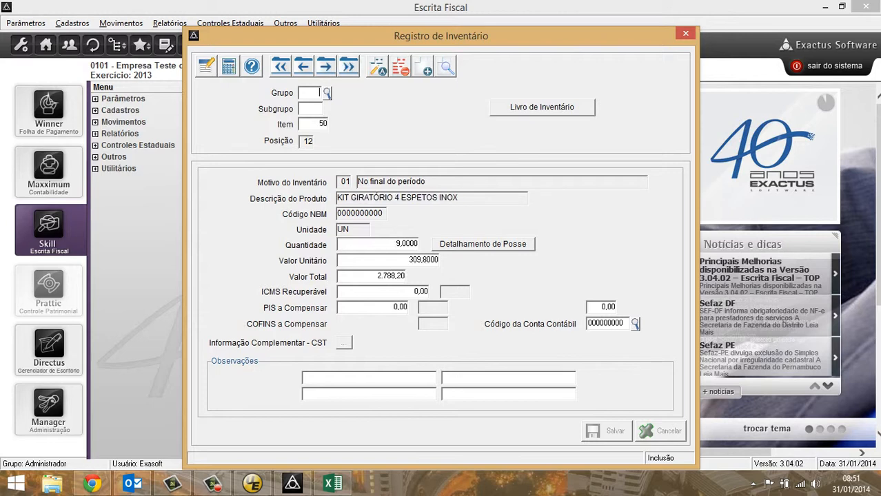
{"action": "left_click", "coordinate": [326, 66]}
- Generate the Livro de Inventário on Vídeo for position 12, review its product lines, and close the report and inventory windows
{"action": "left_click", "coordinate": [541, 107]}
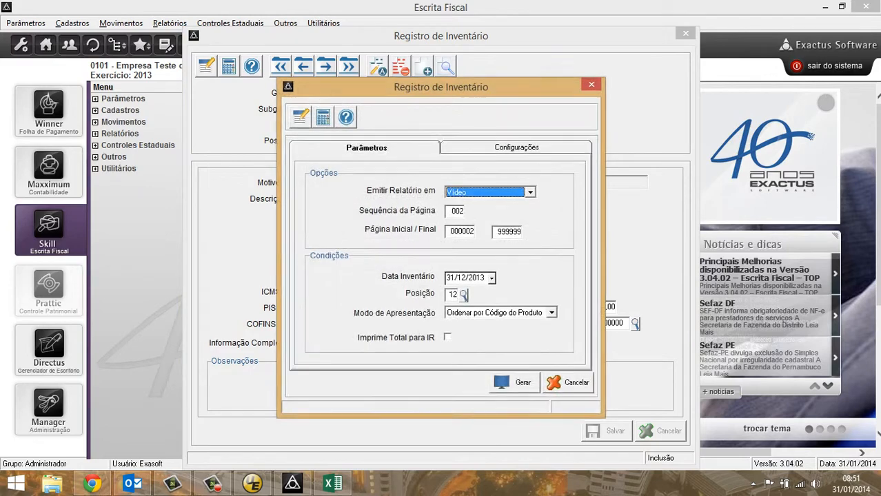
{"action": "left_click", "coordinate": [514, 383]}
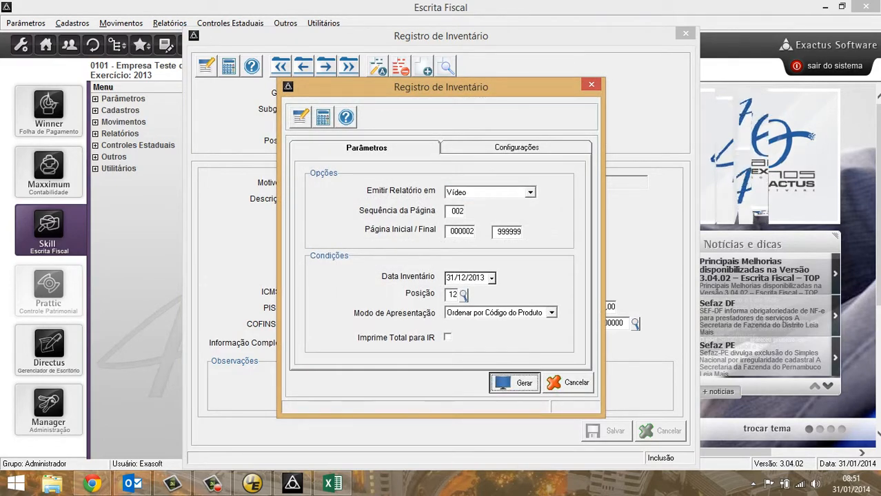
{"action": "scroll", "coordinate": [436, 255], "scroll_direction": "down", "scroll_amount": 2}
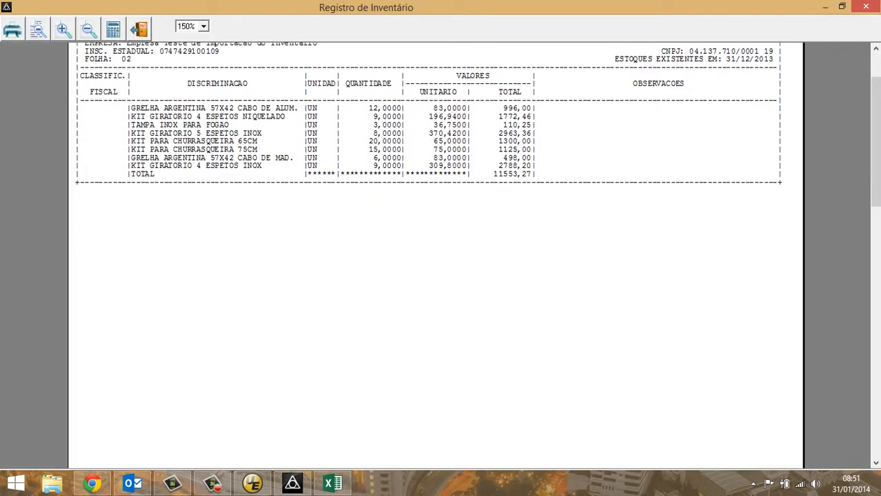
{"action": "scroll", "coordinate": [436, 255], "scroll_direction": "up", "scroll_amount": 2}
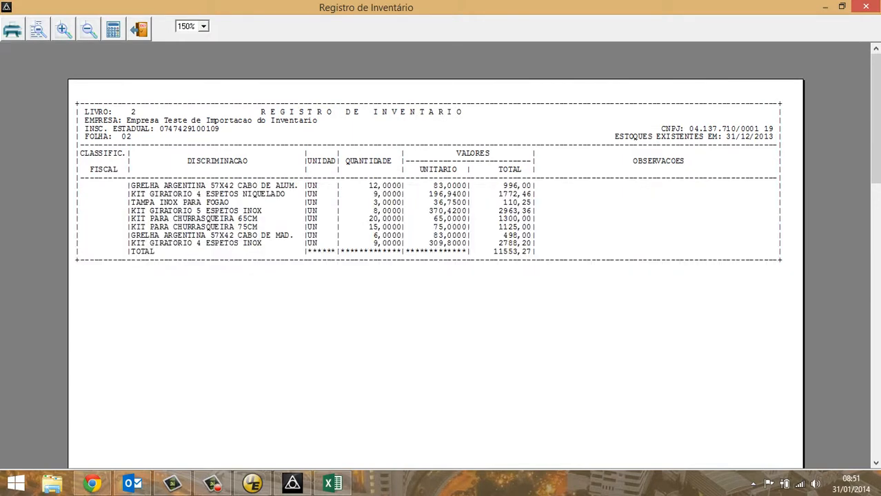
{"action": "key", "text": "Escape"}
{"action": "key", "text": "Escape"}
{"action": "key", "text": "Escape"}
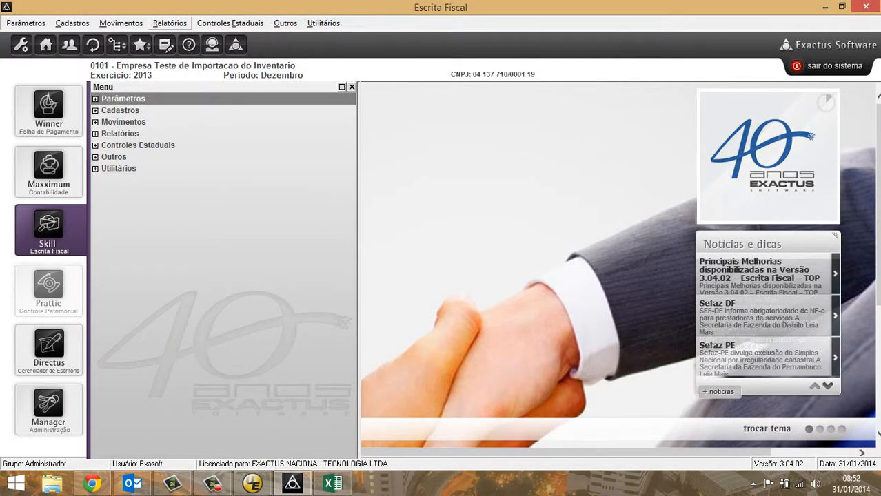
- Generate the Registro de Inventário report on Vídeo for position 12 from the inventory reports, ordered by product code
{"action": "left_click", "coordinate": [170, 23]}
{"action": "mouse_move", "coordinate": [187, 189]}
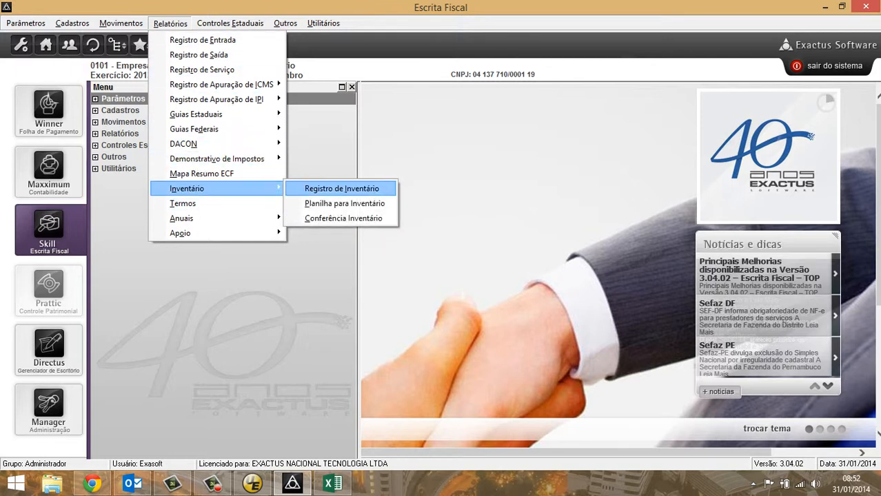
{"action": "left_click", "coordinate": [341, 188]}
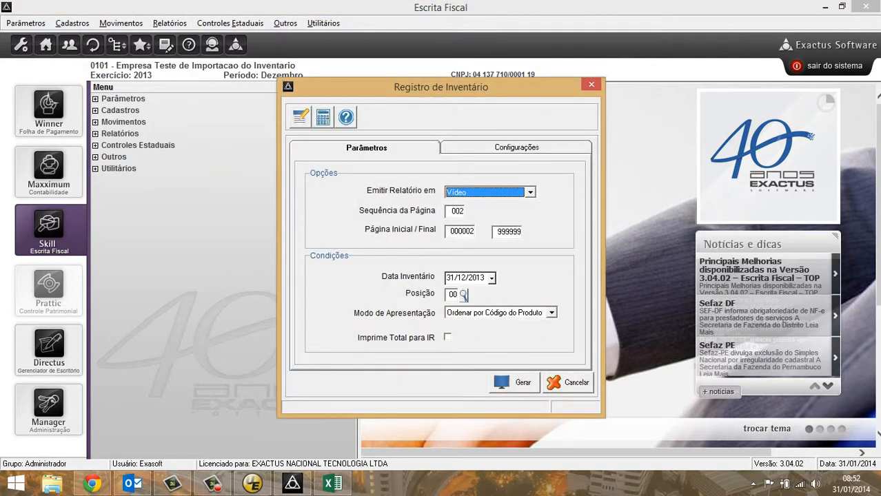
{"action": "left_click", "coordinate": [450, 294]}
{"action": "type", "text": "12"}
{"action": "key", "text": "Tab"}
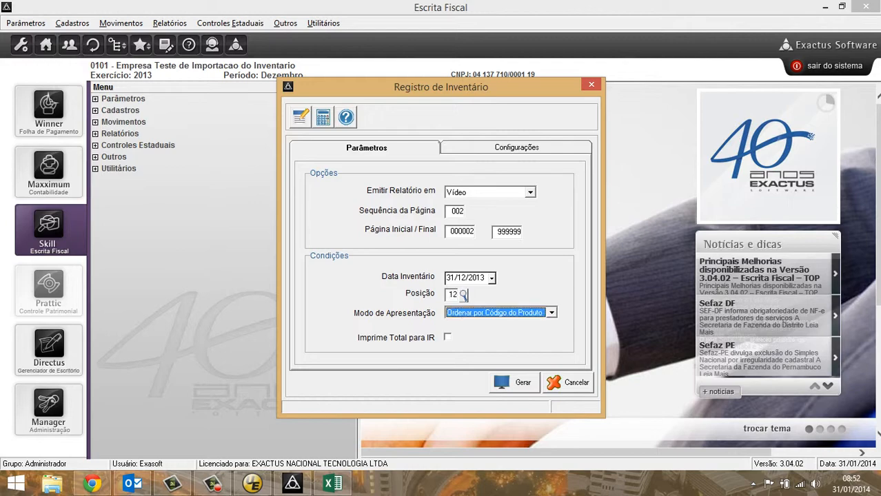
{"action": "left_click", "coordinate": [513, 382]}
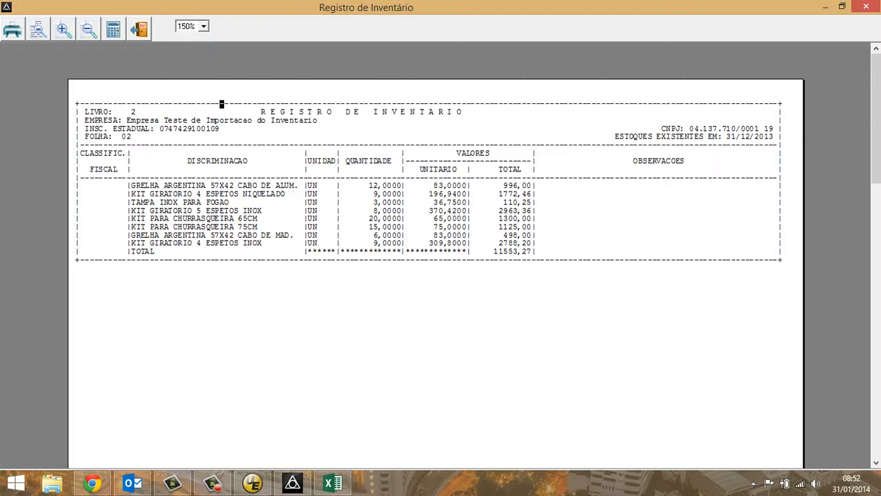
- Highlight the entire inventory register table to review it, and close the report and its parameters
{"action": "mouse_move", "coordinate": [78, 110]}
{"action": "left_mouse_down"}
{"action": "mouse_move", "coordinate": [763, 252]}
{"action": "mouse_move", "coordinate": [77, 111]}
{"action": "left_mouse_up"}
{"action": "left_click_drag", "start_coordinate": [782, 253], "coordinate": [76, 102]}
{"action": "left_click", "coordinate": [78, 103]}
{"action": "left_click_drag", "start_coordinate": [78, 104], "coordinate": [783, 262]}
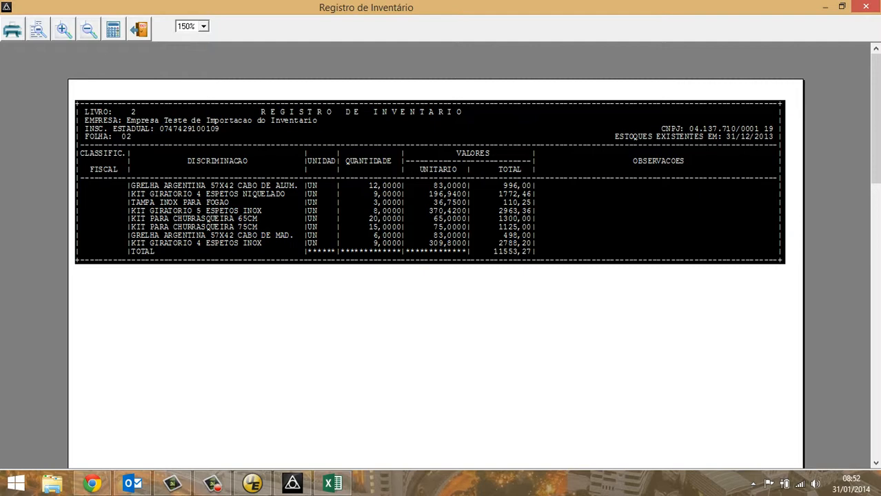
{"action": "key", "text": "Escape"}
{"action": "key", "text": "Escape"}
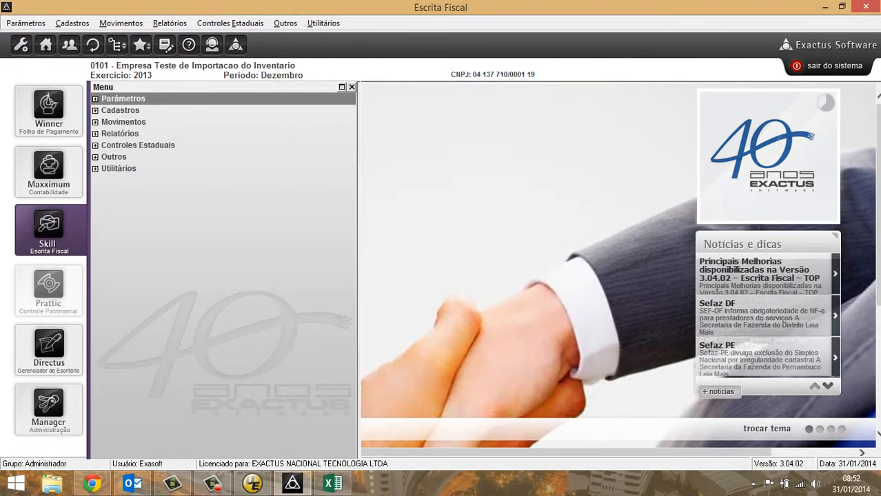
- Open the text file import and choose import code 16, Cadastro de Produtos, with format configuration 1
{"action": "left_click", "coordinate": [173, 145]}
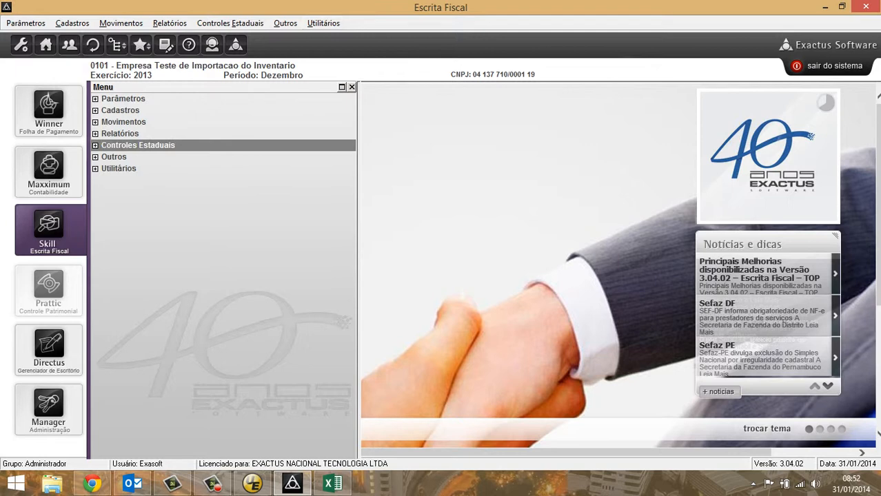
{"action": "left_click", "coordinate": [323, 23]}
{"action": "mouse_move", "coordinate": [359, 144]}
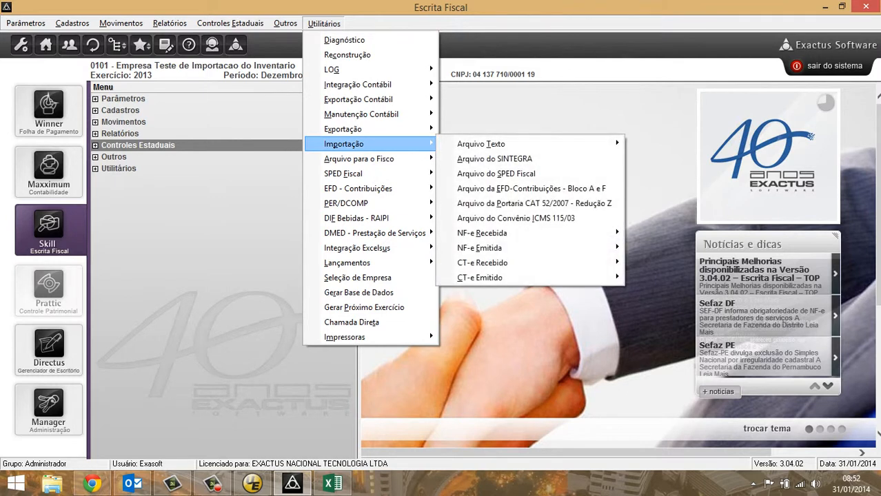
{"action": "mouse_move", "coordinate": [486, 145]}
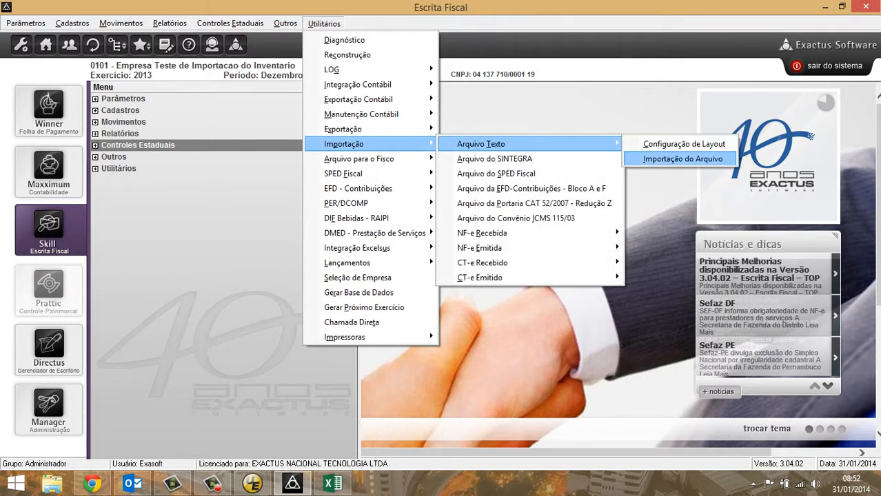
{"action": "left_click", "coordinate": [682, 158]}
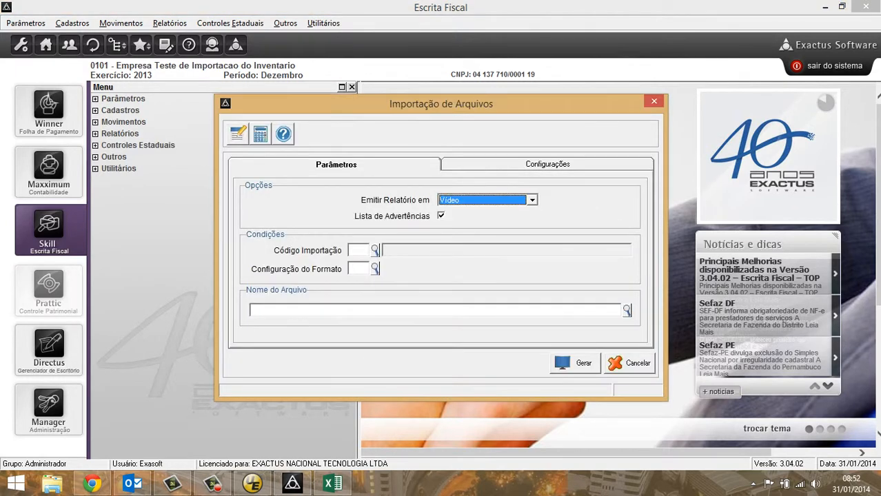
{"action": "left_click", "coordinate": [358, 250]}
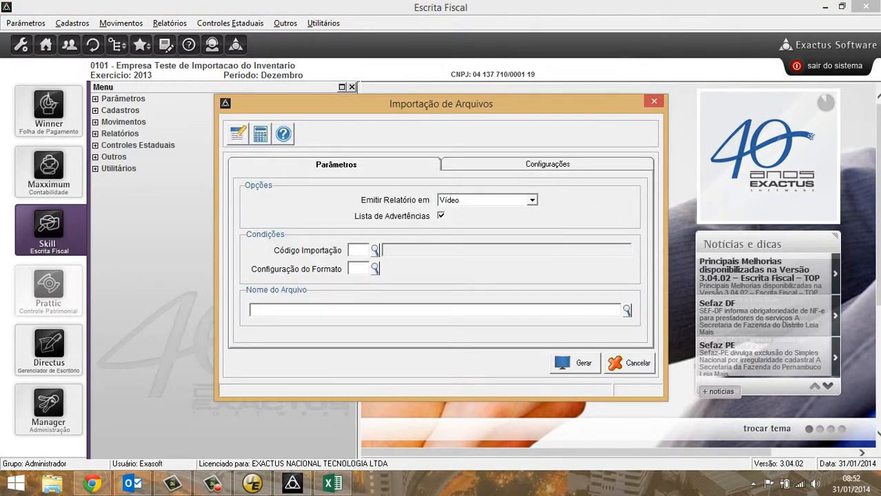
{"action": "left_click", "coordinate": [375, 251]}
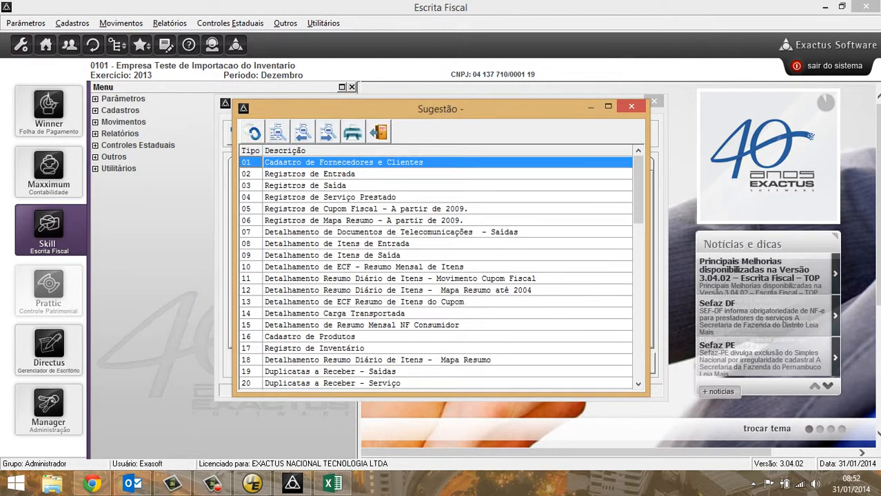
{"action": "double_click", "coordinate": [319, 337]}
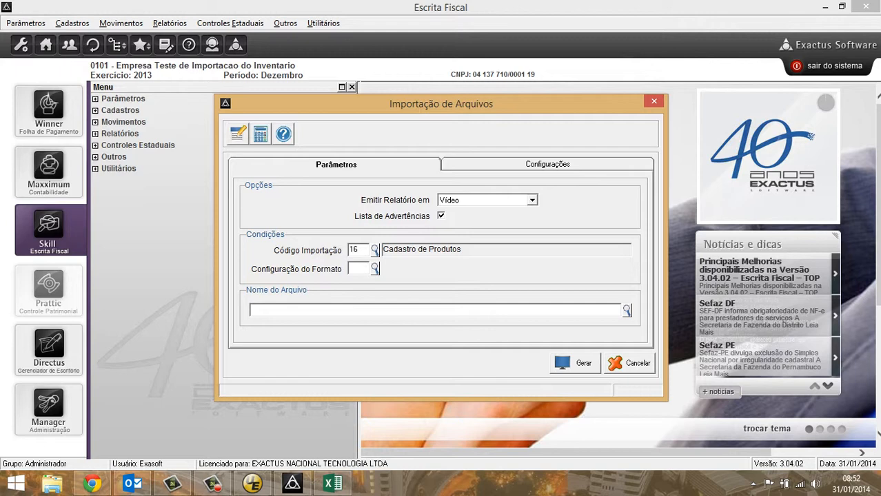
{"action": "left_click", "coordinate": [375, 268]}
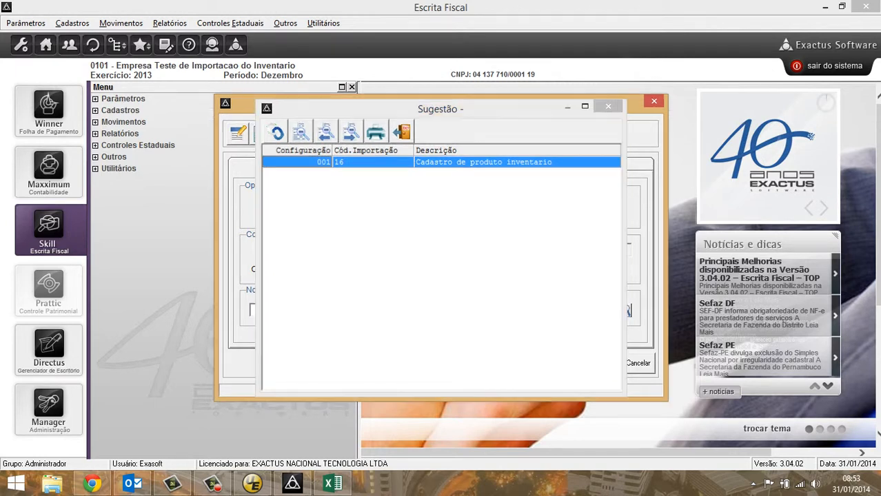
{"action": "key", "text": "Return"}
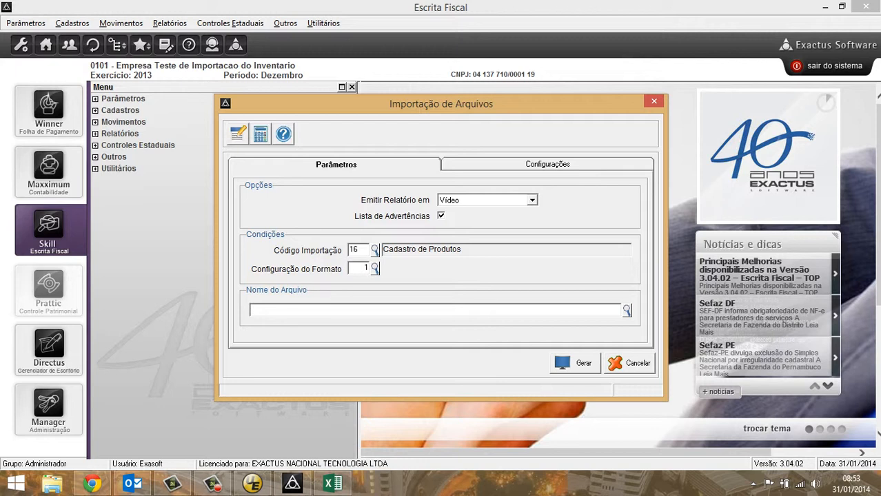
- Choose Inportação Inventario.prn from drive D as the source file for the product import
{"action": "key", "text": "Return"}
{"action": "key", "text": "Return"}
{"action": "key", "text": "Return"}
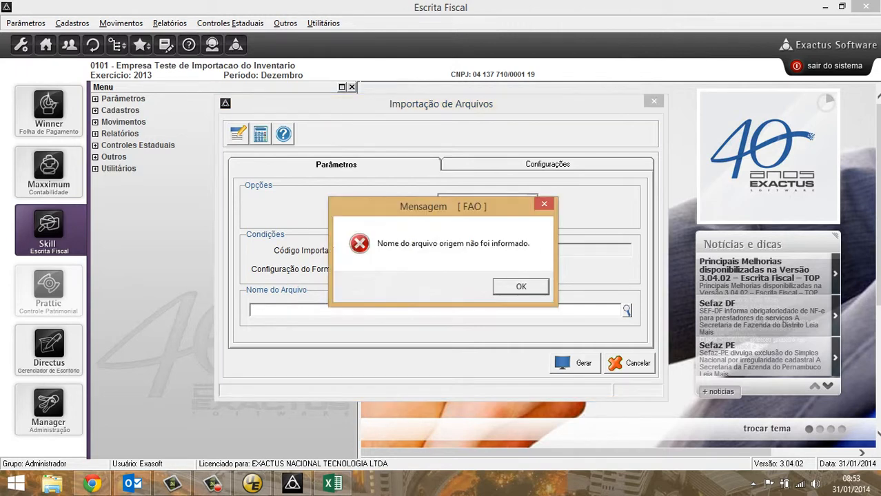
{"action": "key", "text": "Return"}
{"action": "left_click", "coordinate": [626, 310]}
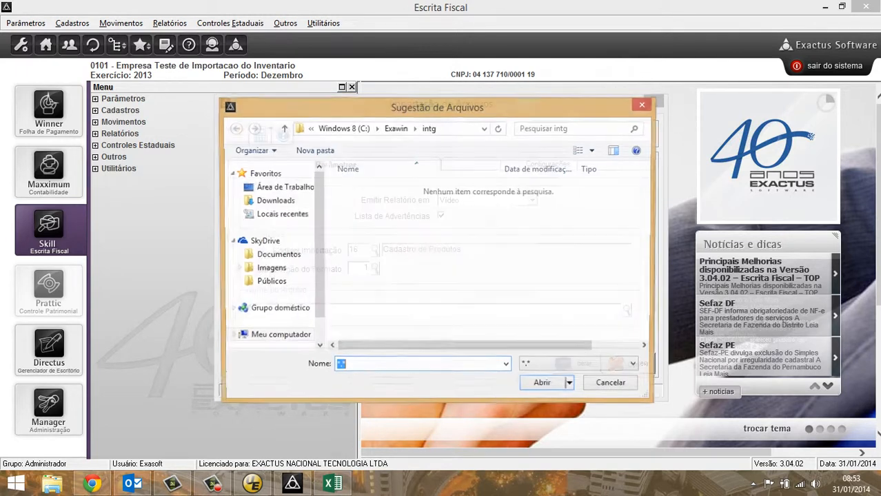
{"action": "left_click", "coordinate": [283, 344]}
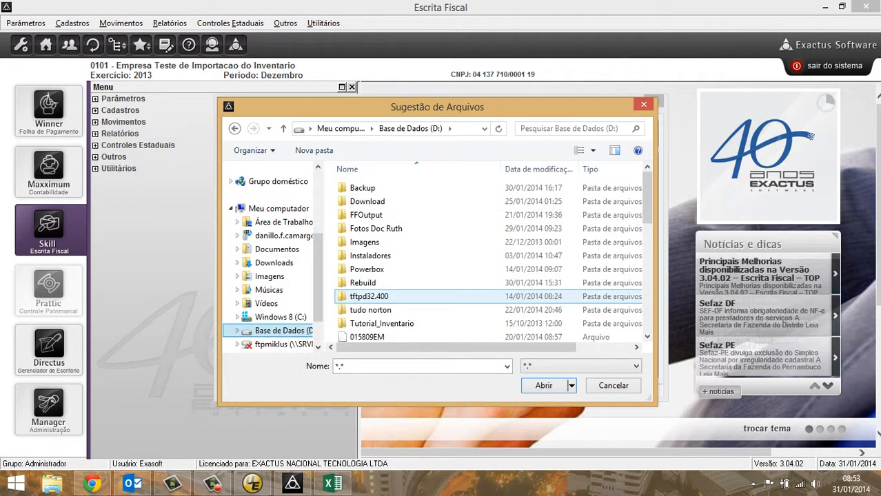
{"action": "left_click", "coordinate": [386, 310]}
{"action": "scroll", "coordinate": [386, 309], "scroll_direction": "down", "scroll_amount": 2}
{"action": "scroll", "coordinate": [386, 309], "scroll_direction": "down", "scroll_amount": 3}
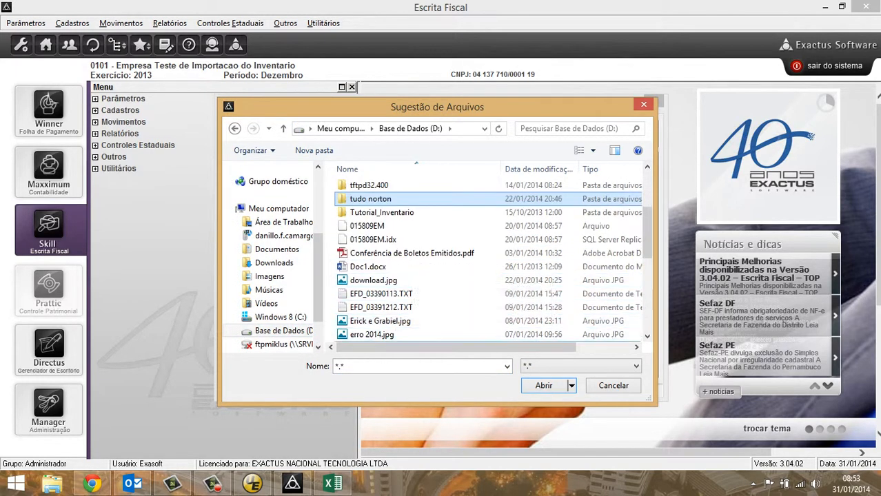
{"action": "left_click", "coordinate": [393, 267]}
{"action": "double_click", "coordinate": [366, 267]}
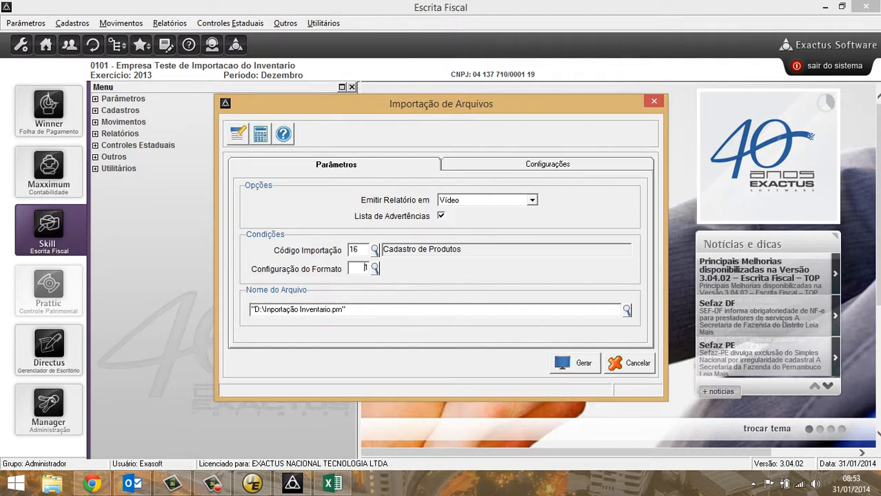
- In layout configuration 1 of import code 16, Cadastro de Produtos, set the Código do Grupo position to 11 and close the layout
{"action": "double_click", "coordinate": [365, 267]}
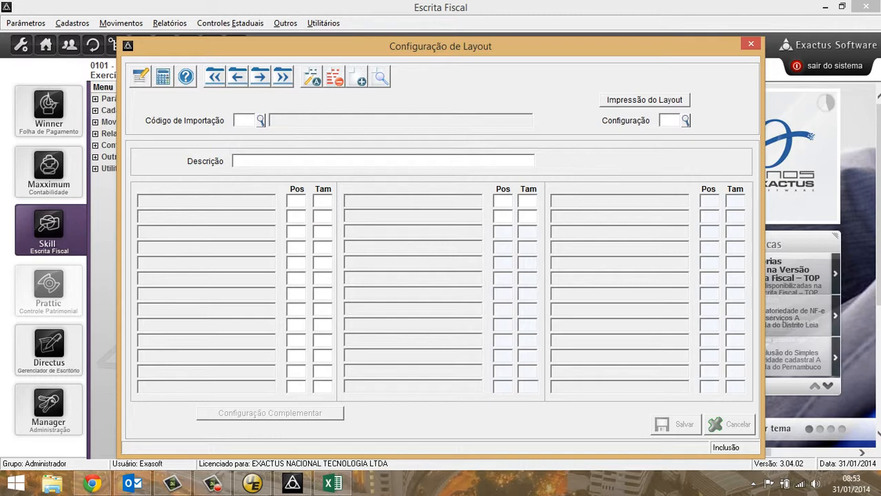
{"action": "left_click", "coordinate": [260, 120]}
{"action": "double_click", "coordinate": [300, 335]}
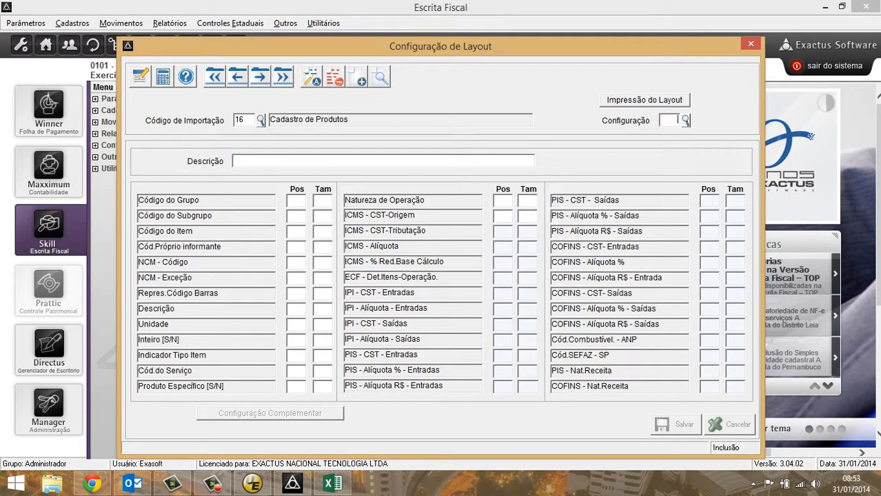
{"action": "left_click", "coordinate": [686, 120]}
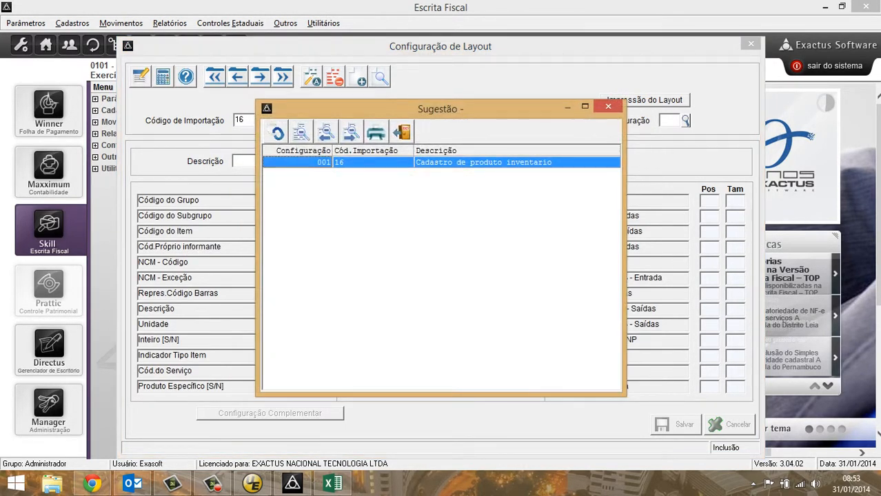
{"action": "key", "text": "Return"}
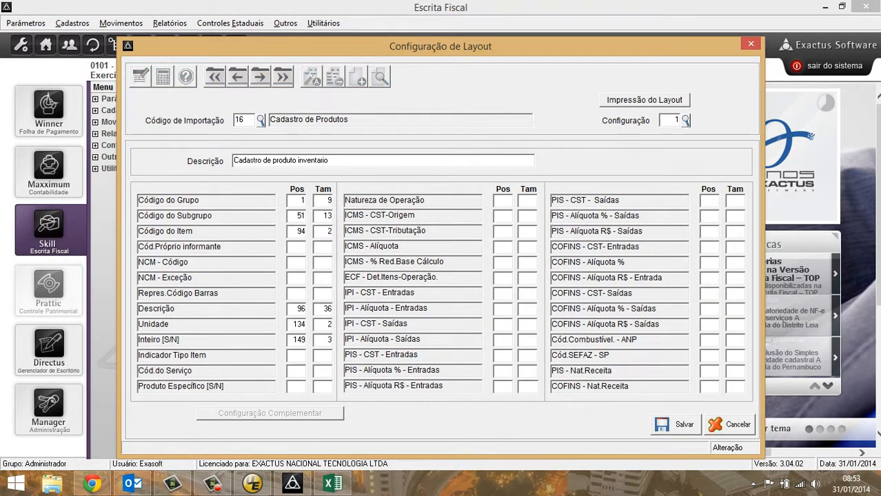
{"action": "left_click", "coordinate": [301, 200]}
{"action": "key", "text": "Escape"}
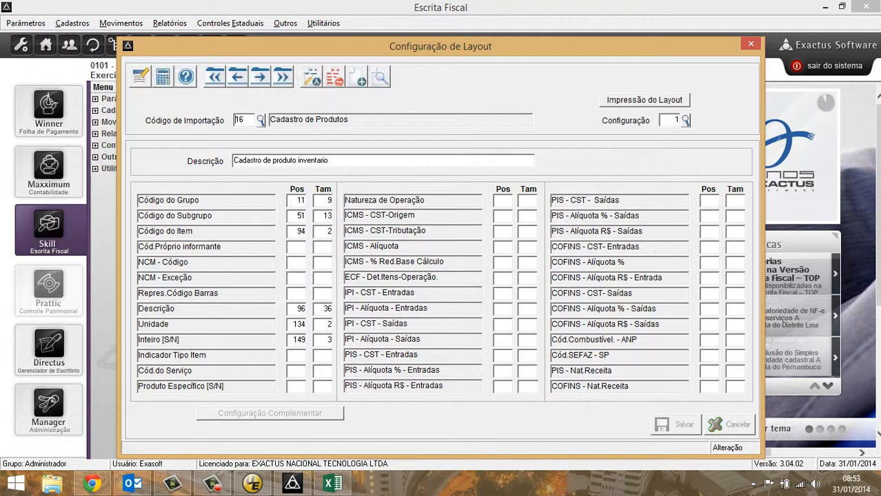
{"action": "key", "text": "Escape"}
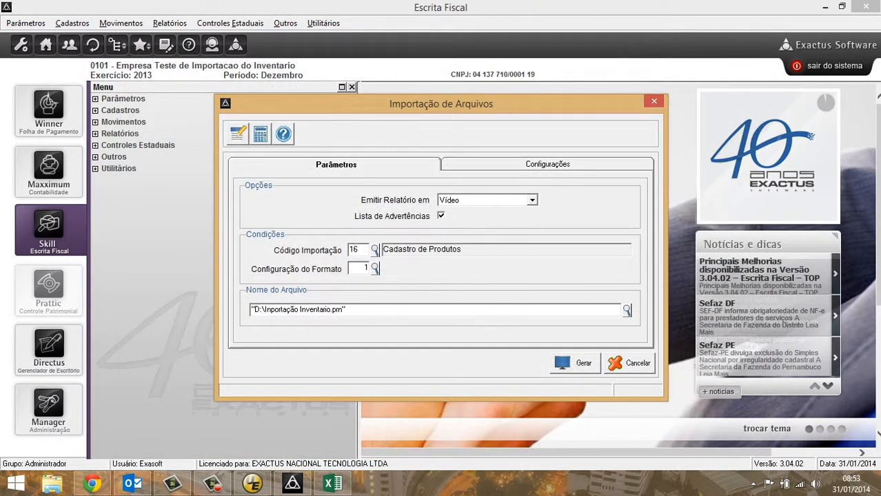
- Run the product import with Sim to replace differing existing records, keeping that option for all records, and close the occurrence report
{"action": "left_click", "coordinate": [576, 363]}
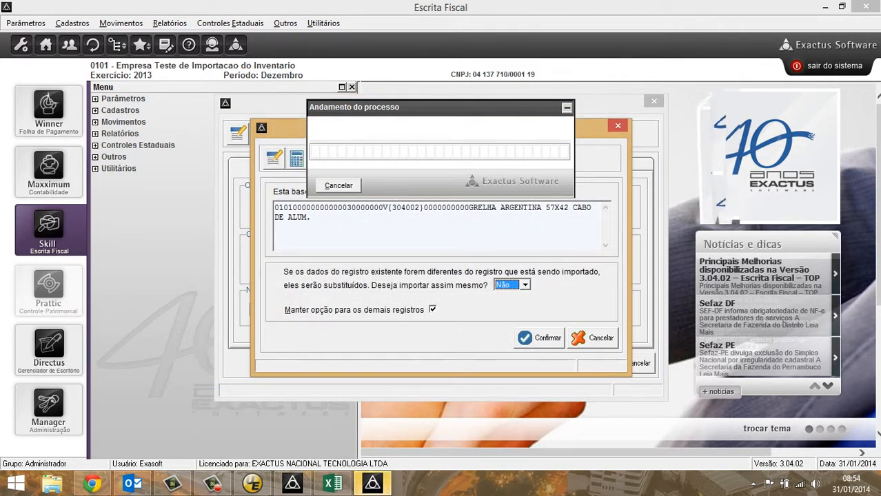
{"action": "key", "text": "s"}
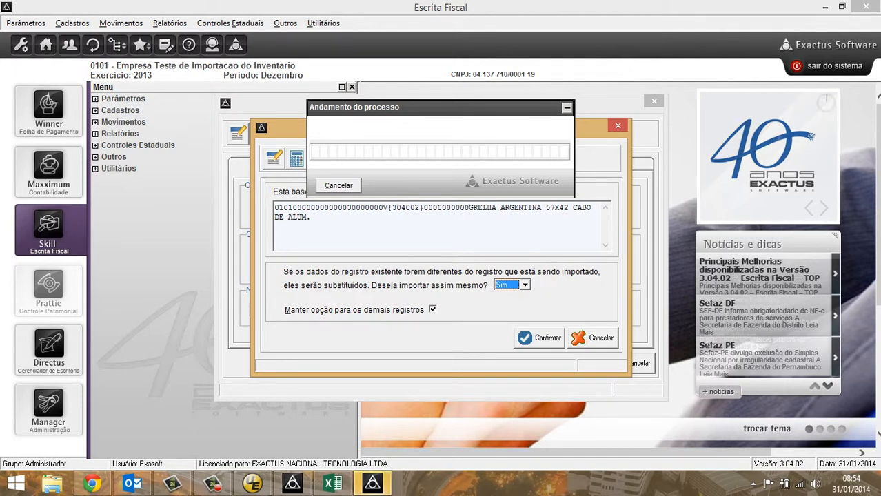
{"action": "key", "text": "n"}
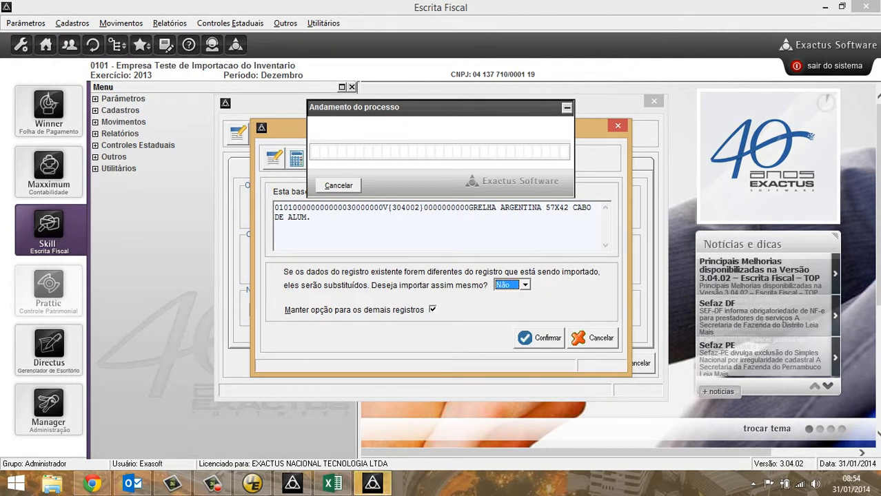
{"action": "key", "text": "s"}
{"action": "key", "text": "Return"}
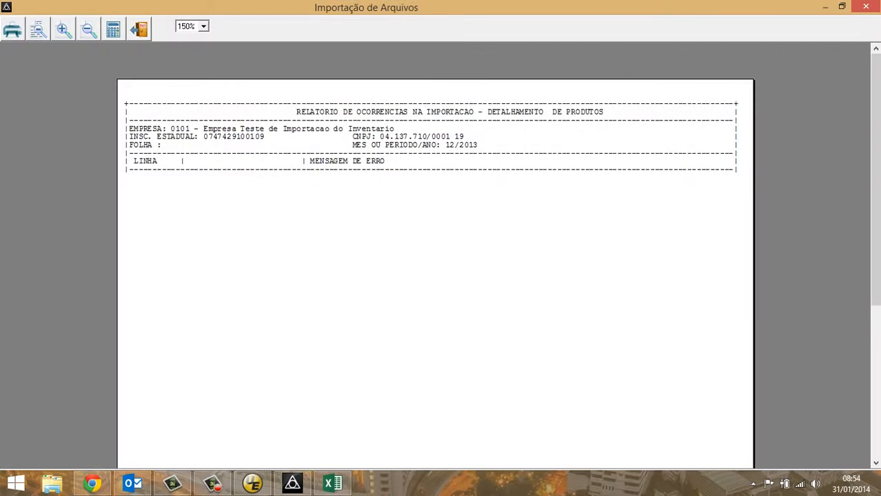
{"action": "key", "text": "Escape"}
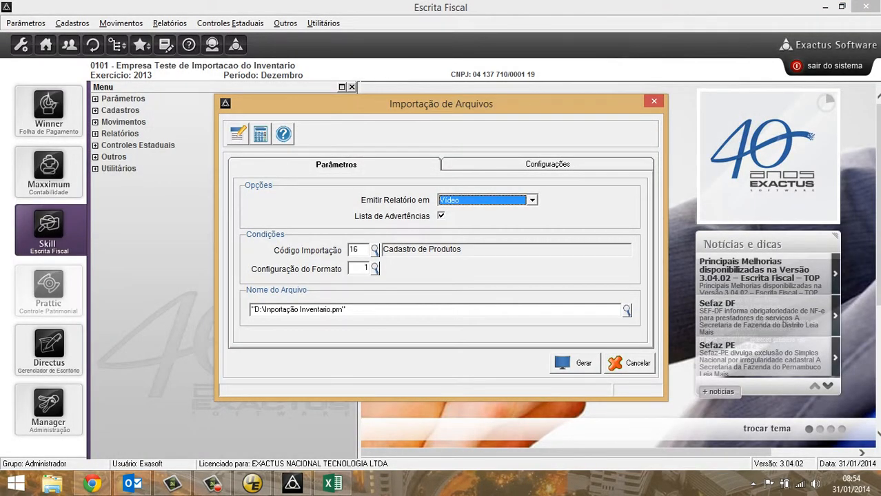
{"action": "left_click", "coordinate": [363, 268]}
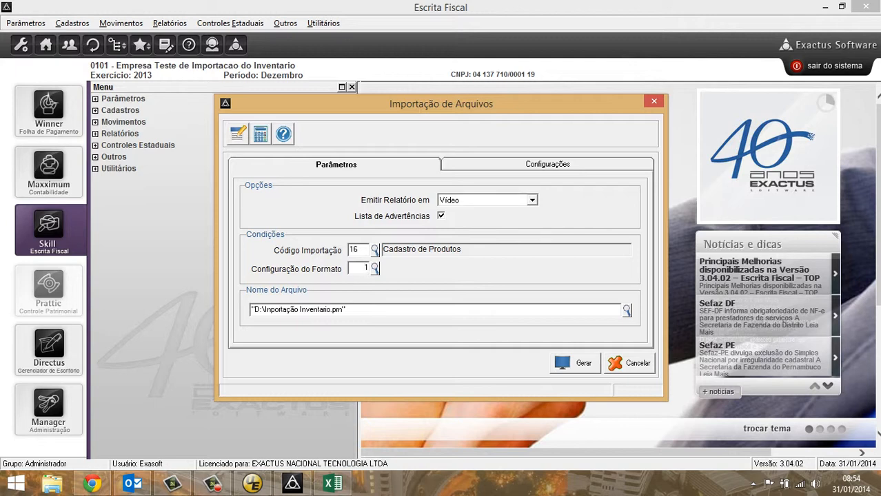
{"action": "key", "text": "F5"}
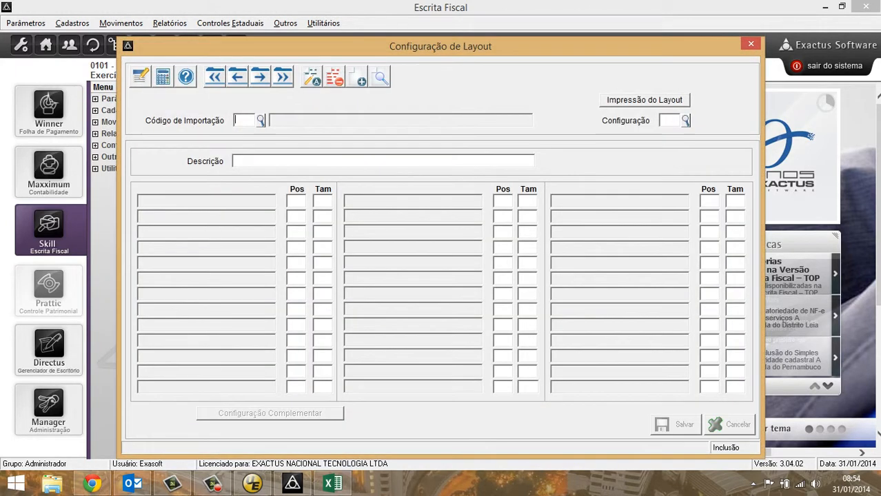
{"action": "key", "text": "Escape"}
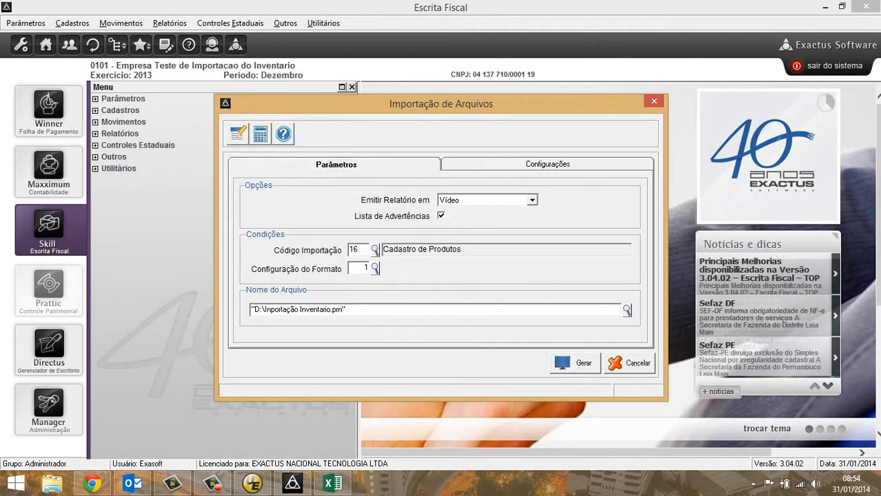
- Close the file import and bring up the list of programs available for Chamada Direta
{"action": "key", "text": "Escape"}
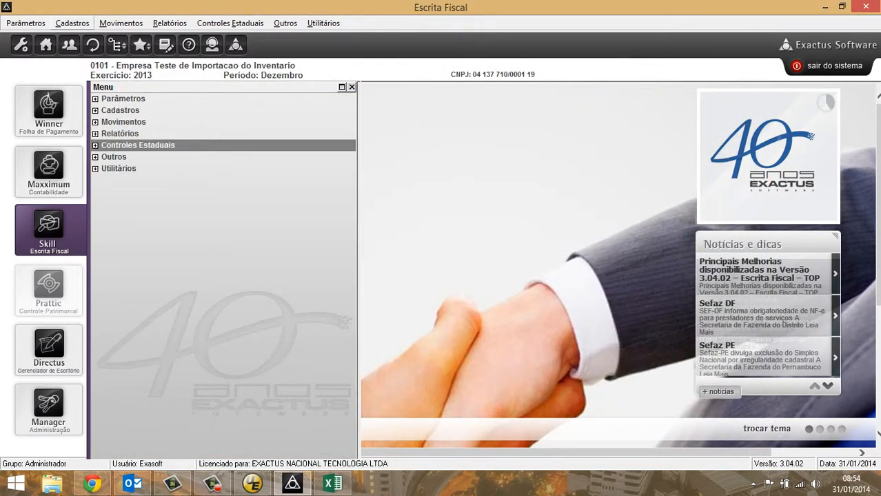
{"action": "left_click", "coordinate": [121, 23]}
{"action": "mouse_move", "coordinate": [169, 24]}
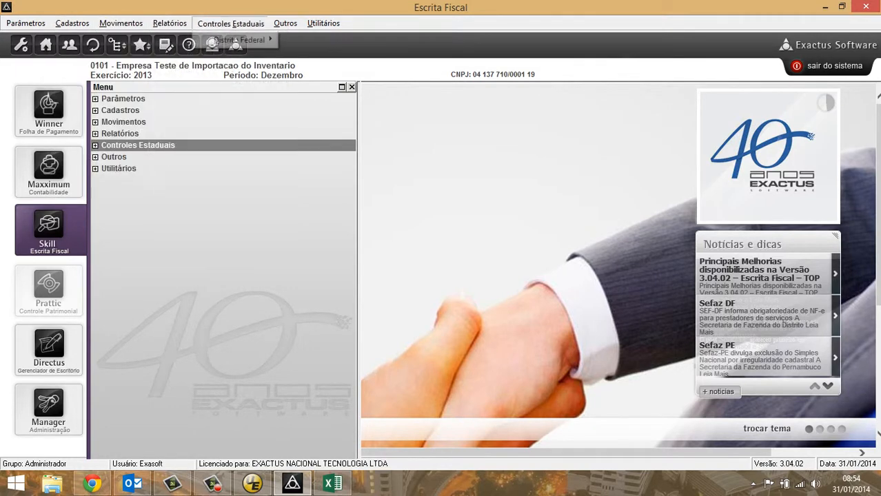
{"action": "mouse_move", "coordinate": [323, 23]}
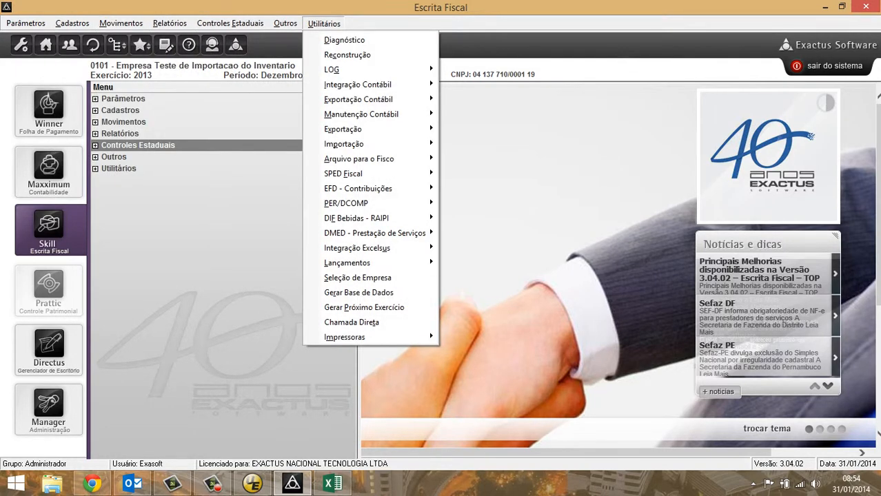
{"action": "left_click", "coordinate": [352, 322]}
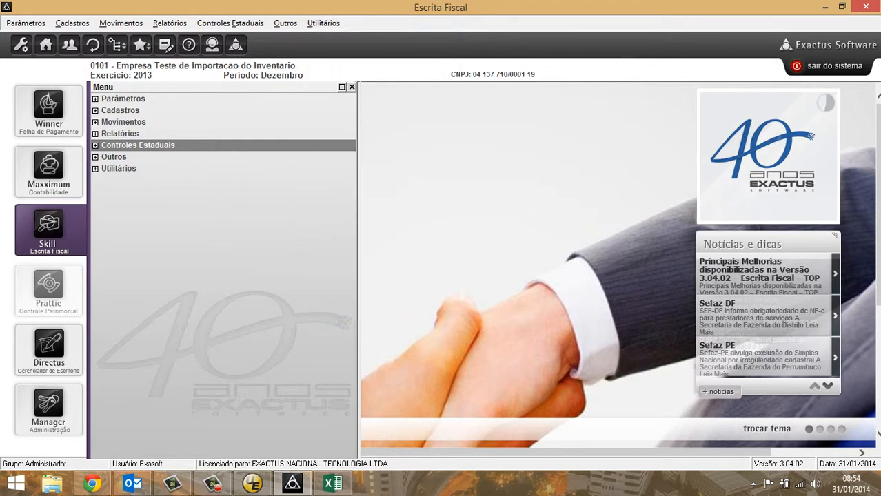
{"action": "left_click", "coordinate": [503, 253]}
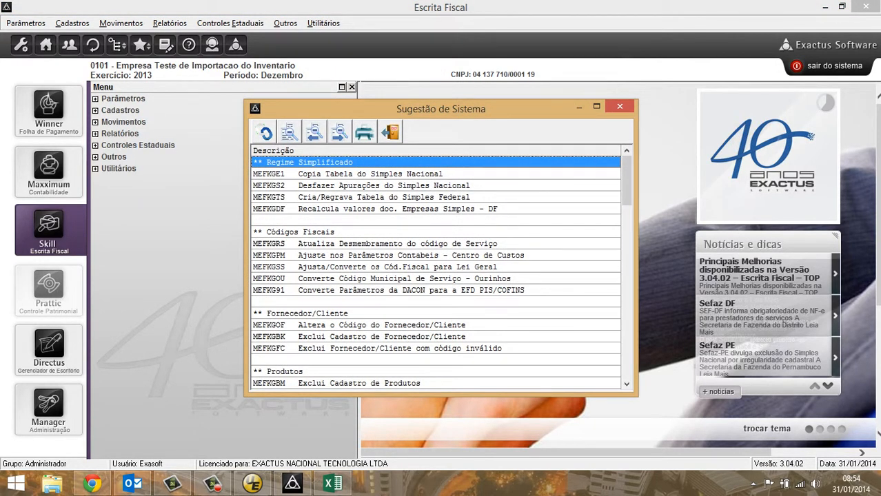
- Choose program MEFKGBM, Exclui Cadastro de Produtos, and run it to delete the product records
{"action": "scroll", "coordinate": [434, 268], "scroll_direction": "down", "scroll_amount": 3}
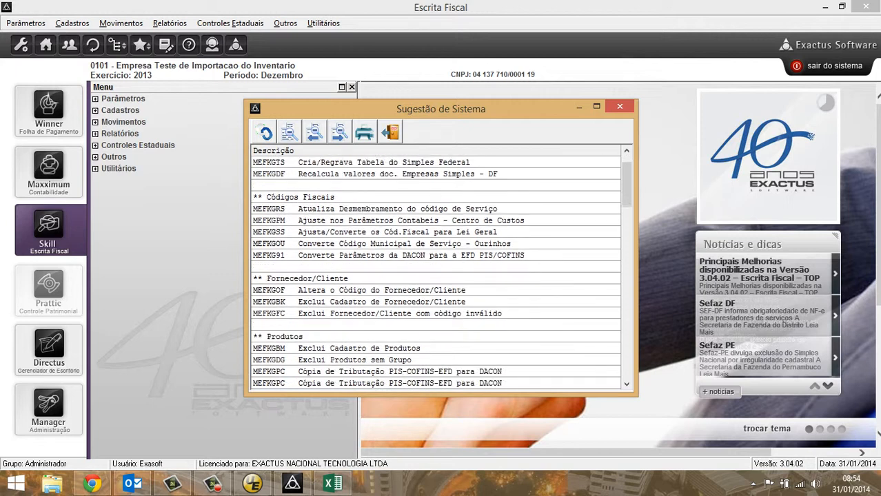
{"action": "scroll", "coordinate": [434, 269], "scroll_direction": "down", "scroll_amount": 3}
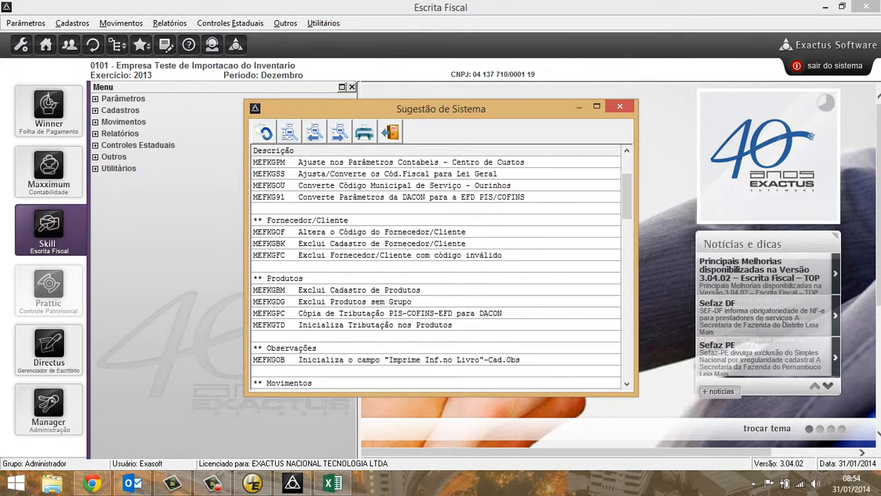
{"action": "scroll", "coordinate": [435, 269], "scroll_direction": "up", "scroll_amount": 2}
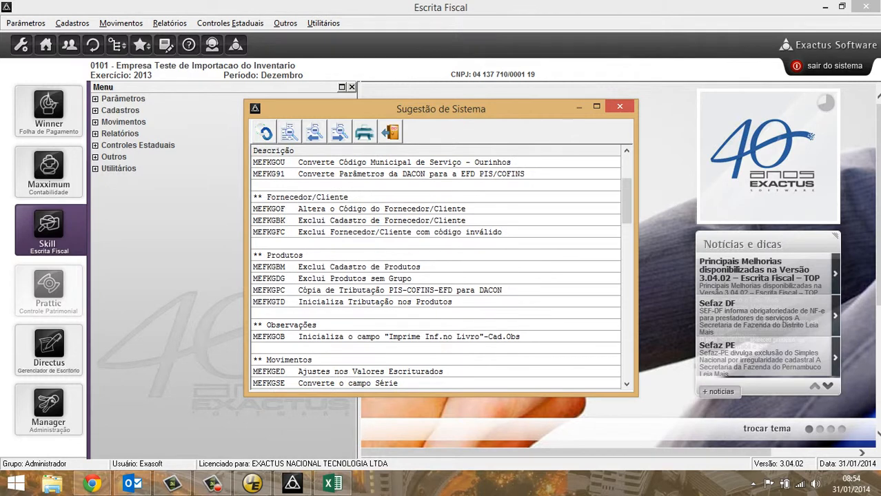
{"action": "left_click", "coordinate": [285, 256]}
{"action": "left_click", "coordinate": [345, 290]}
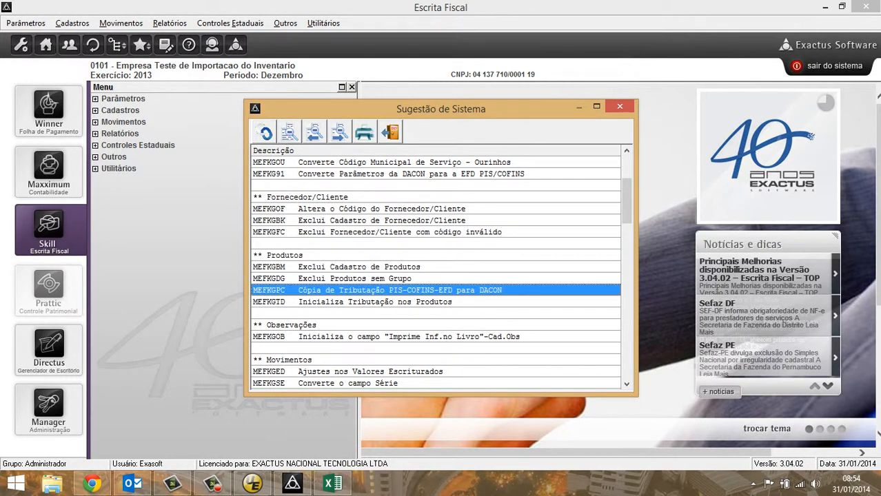
{"action": "left_click", "coordinate": [345, 279]}
{"action": "left_click", "coordinate": [344, 266]}
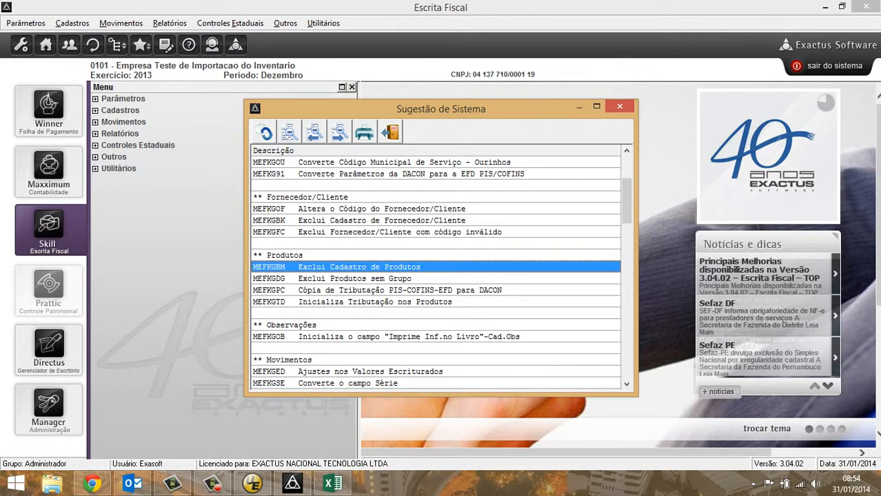
{"action": "key", "text": "Return"}
{"action": "key", "text": "Return"}
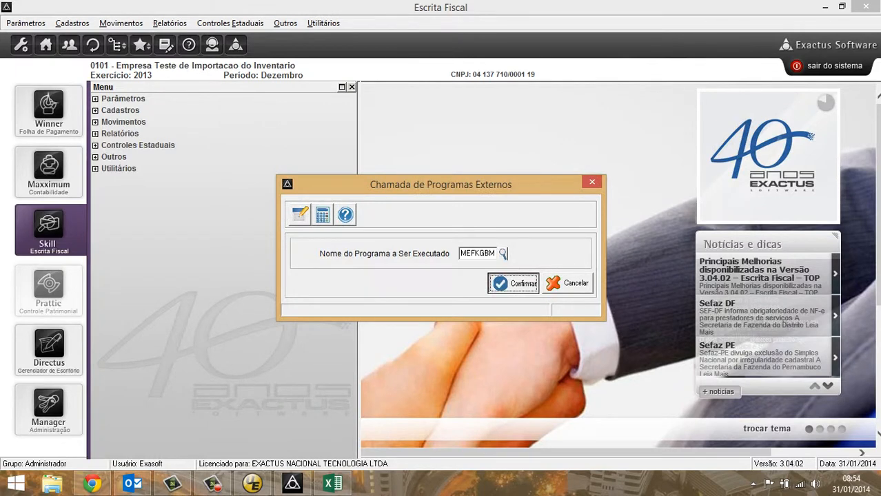
{"action": "key", "text": "Return"}
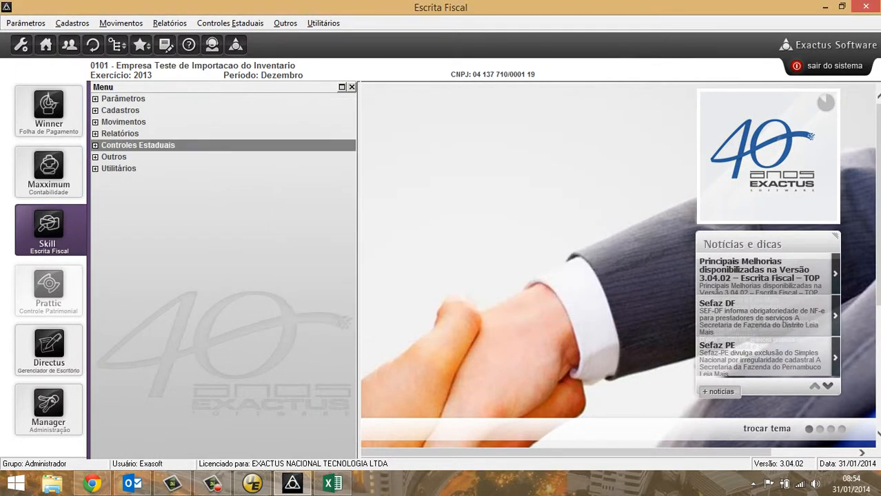
- Check the product table in Cadastro de Produto for remaining products, and close the product registration
{"action": "left_click", "coordinate": [72, 24]}
{"action": "left_click", "coordinate": [87, 100]}
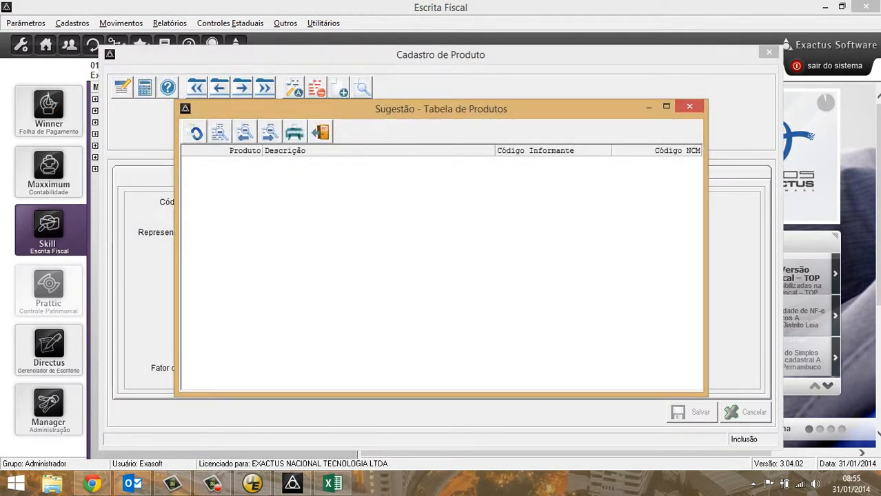
{"action": "key", "text": "Escape"}
{"action": "key", "text": "Escape"}
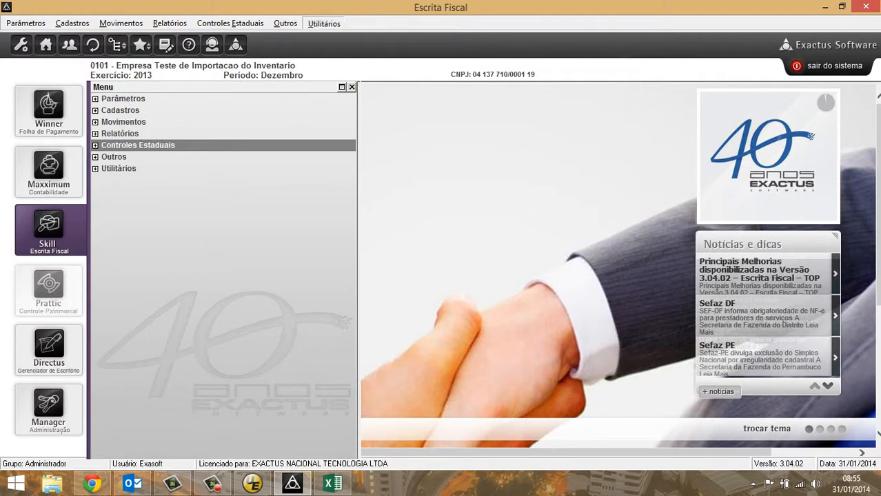
- Open the text file import and select import code 16, Cadastro de Produtos
{"action": "left_click", "coordinate": [324, 24]}
{"action": "mouse_move", "coordinate": [343, 144]}
{"action": "mouse_move", "coordinate": [481, 143]}
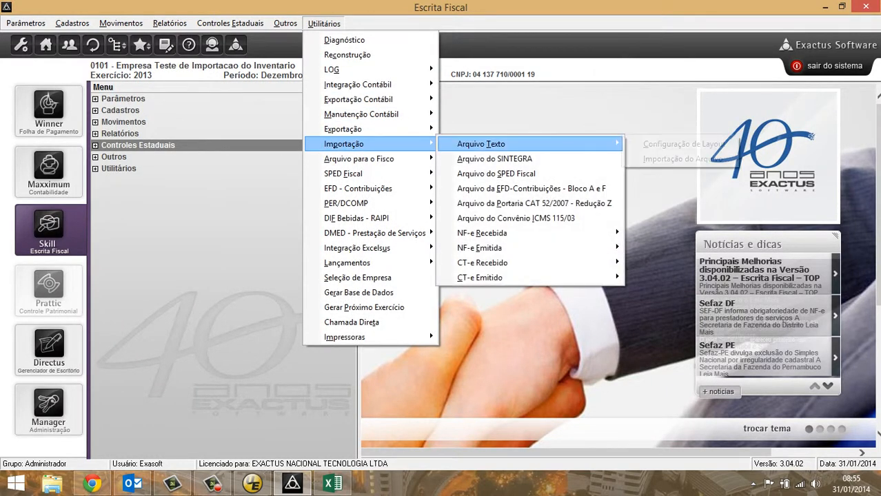
{"action": "left_click", "coordinate": [682, 158]}
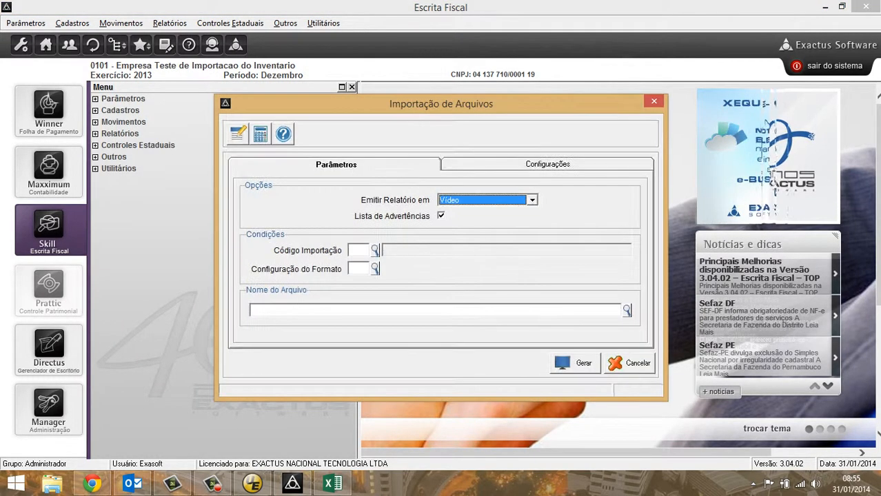
{"action": "left_click", "coordinate": [375, 250]}
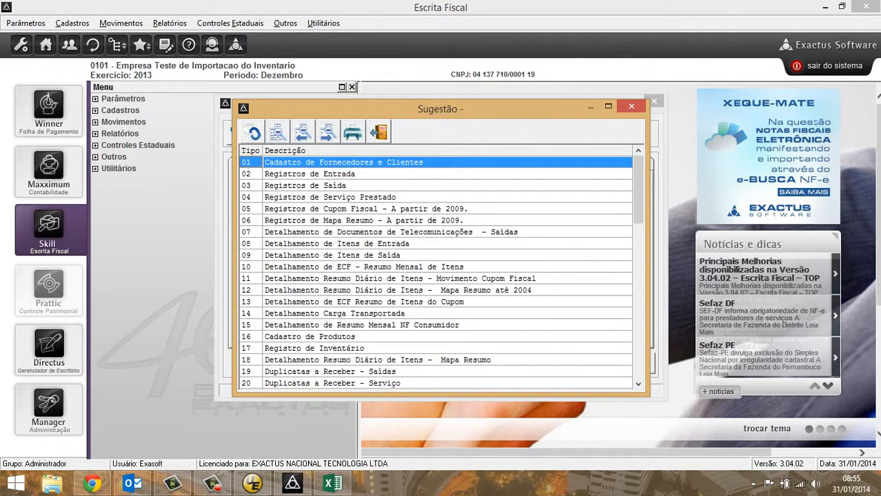
{"action": "double_click", "coordinate": [321, 337]}
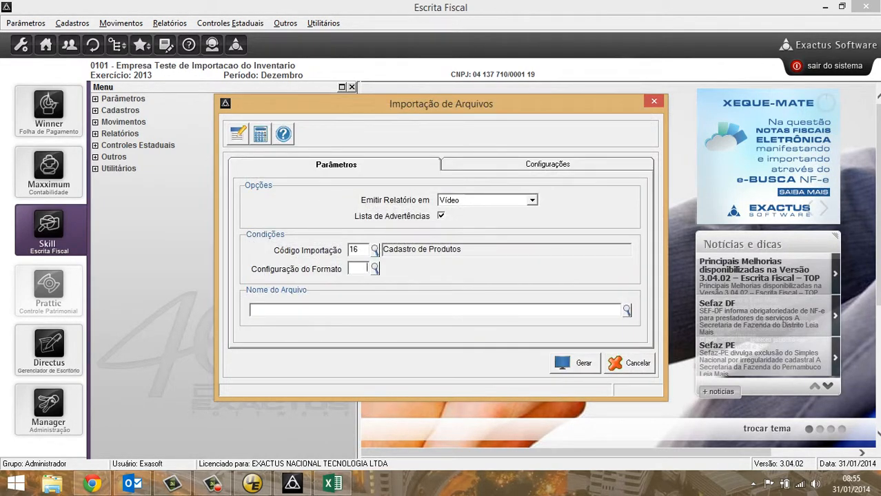
- Open the layout configuration from the import and load configuration 1 of code 16, Cadastro de Produtos
{"action": "key", "text": "F7"}
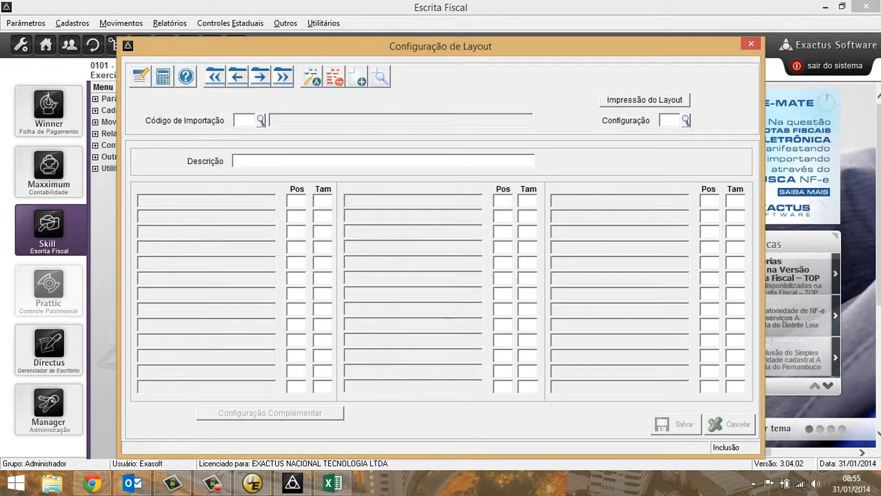
{"action": "left_click", "coordinate": [261, 121]}
{"action": "double_click", "coordinate": [321, 337]}
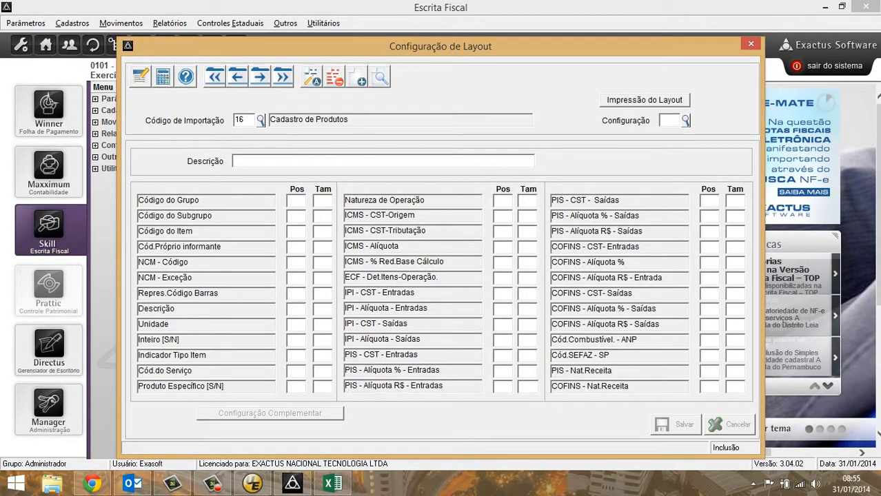
{"action": "key", "text": "Return"}
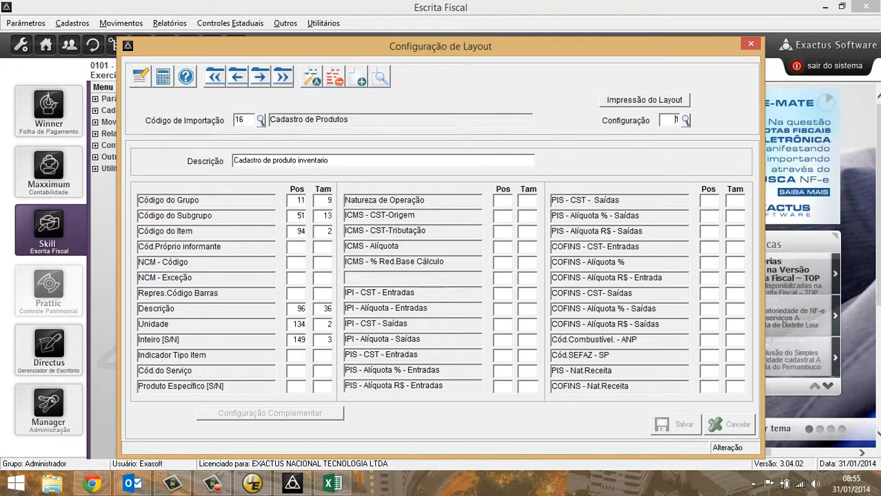
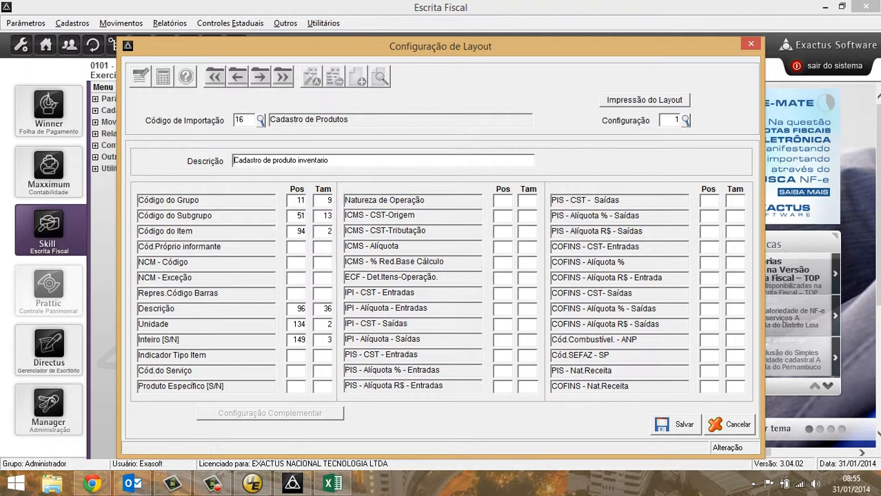
- Set the Código do Item position to 92 in the product layout, save it, and close the layout configuration
{"action": "double_click", "coordinate": [299, 232]}
{"action": "left_click", "coordinate": [297, 232]}
{"action": "key", "text": "Delete"}
{"action": "key", "text": "Delete"}
{"action": "type", "text": "93"}
{"action": "key", "text": "Escape"}
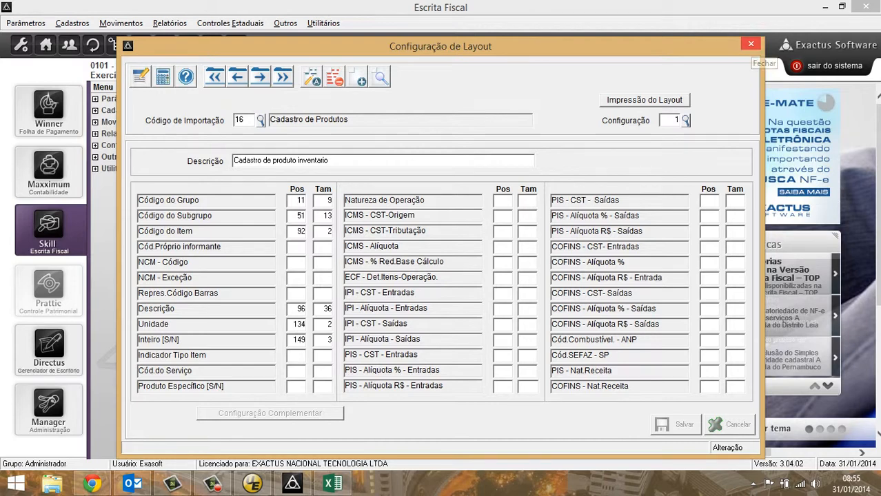
{"action": "left_click", "coordinate": [750, 44]}
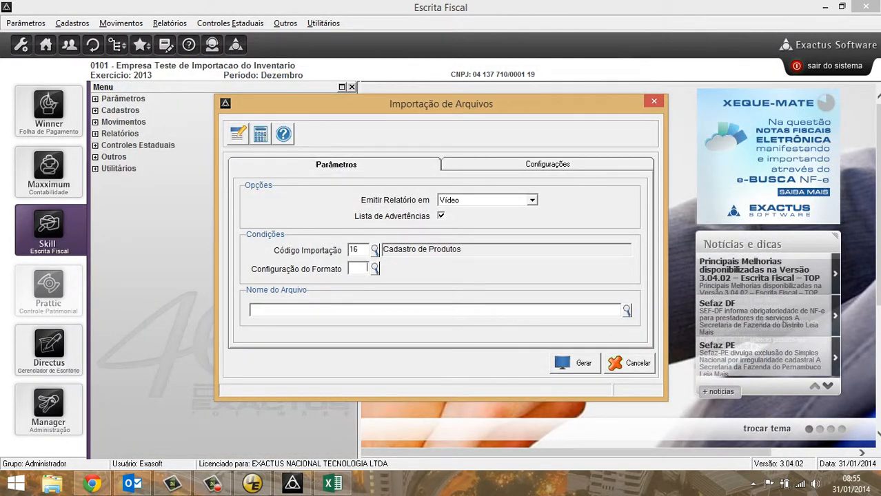
- Run the product import with format configuration 1 from D:\Inportação Inventario.prn, accepting only the correct records
{"action": "key", "text": "Tab"}
{"action": "left_click", "coordinate": [627, 310]}
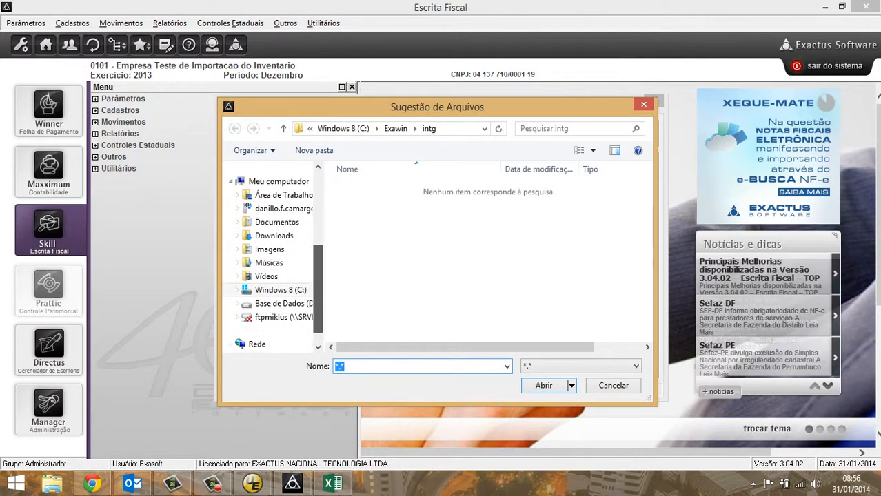
{"action": "left_click", "coordinate": [283, 304]}
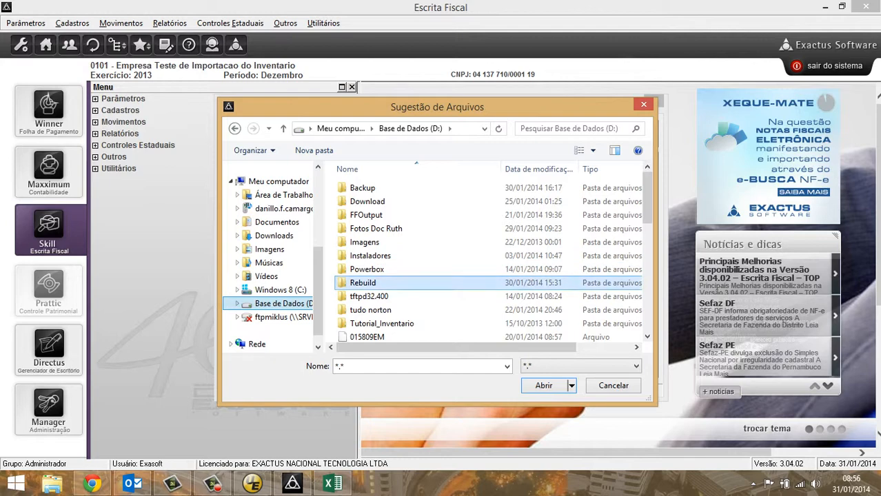
{"action": "scroll", "coordinate": [378, 310], "scroll_direction": "down", "scroll_amount": 3}
{"action": "scroll", "coordinate": [377, 333], "scroll_direction": "down", "scroll_amount": 3}
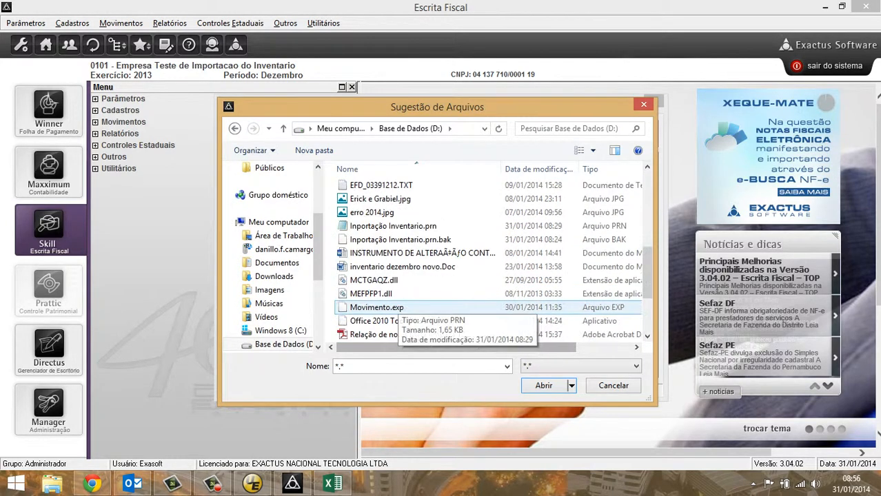
{"action": "left_click", "coordinate": [393, 226]}
{"action": "double_click", "coordinate": [393, 226]}
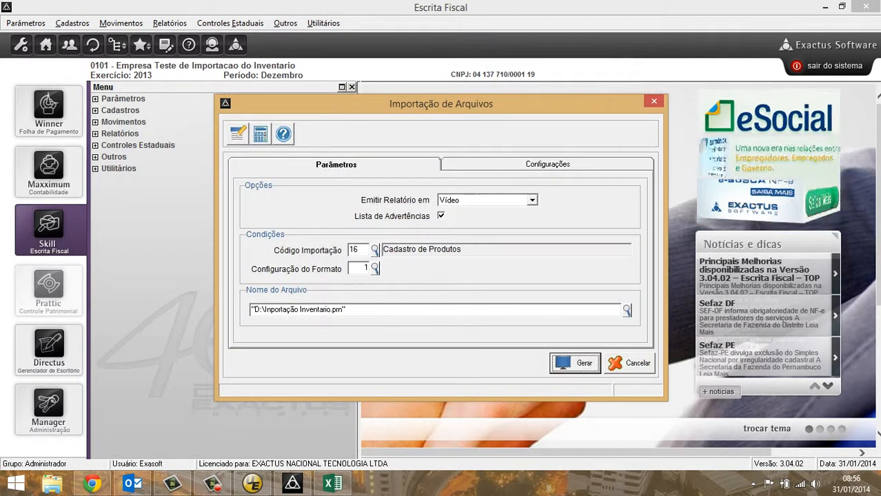
{"action": "left_click", "coordinate": [575, 364]}
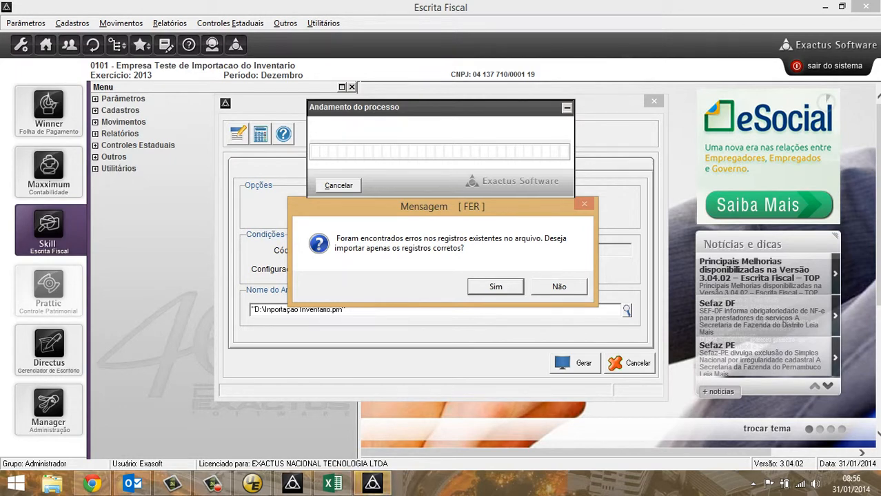
{"action": "key", "text": "Return"}
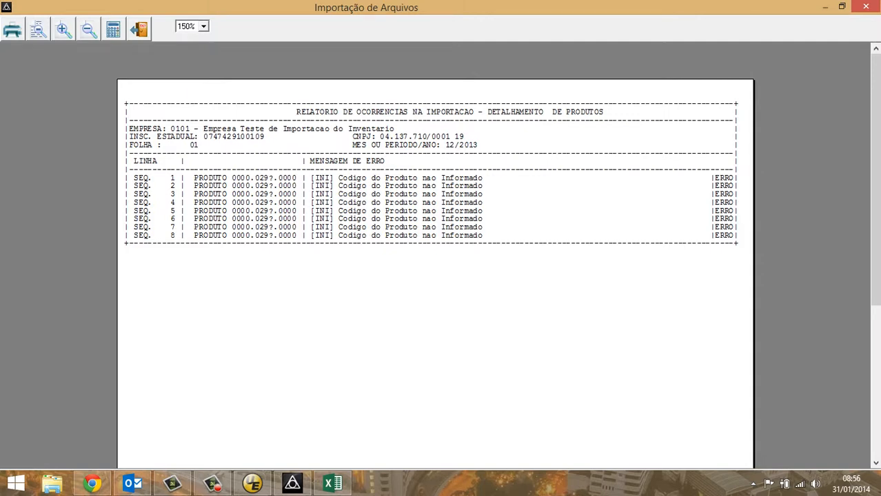
- Switch to the Inportação Inventario workbook in Excel and review the column headings from Grupo to Inteiro S/N and the first row's group
{"action": "left_click", "coordinate": [332, 483]}
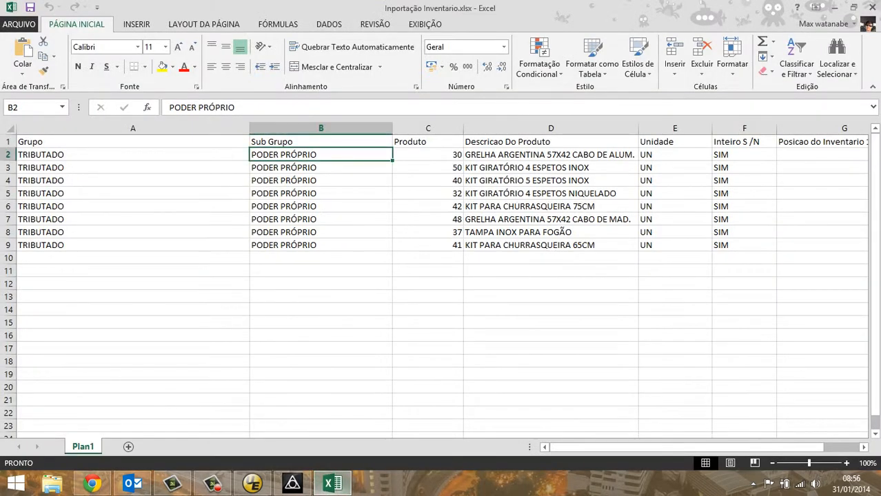
{"action": "left_click", "coordinate": [103, 142]}
{"action": "left_click", "coordinate": [303, 142]}
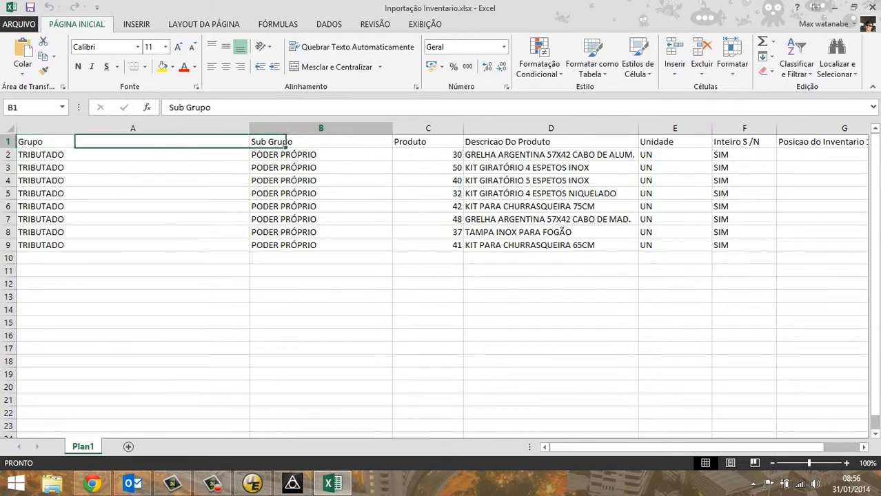
{"action": "left_click", "coordinate": [427, 142]}
{"action": "left_click", "coordinate": [550, 142]}
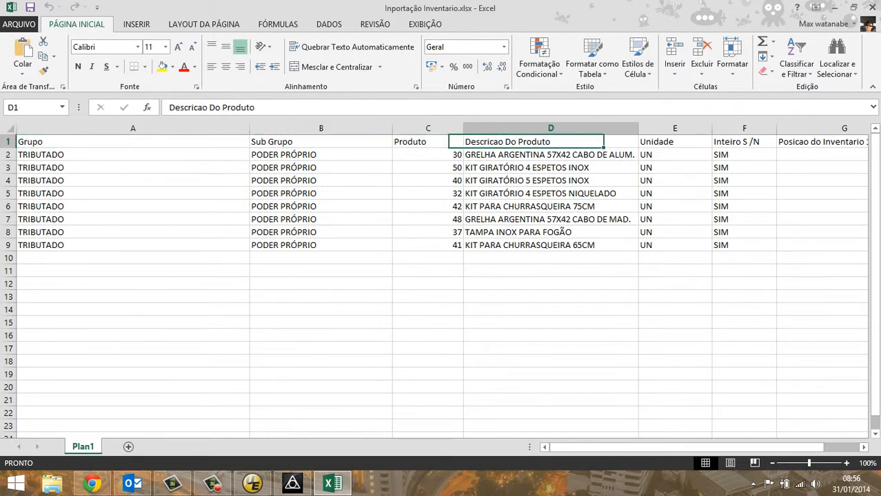
{"action": "left_click", "coordinate": [674, 142]}
{"action": "left_click", "coordinate": [744, 142]}
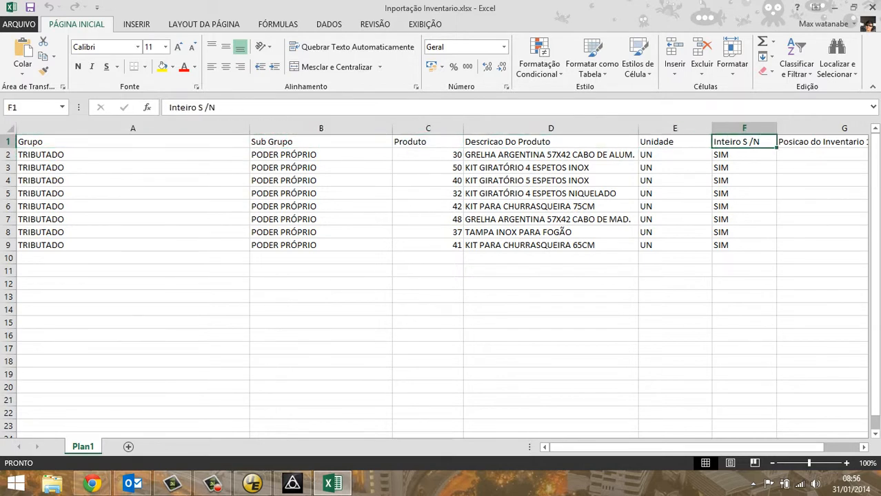
{"action": "left_click", "coordinate": [132, 142]}
{"action": "left_click", "coordinate": [320, 142]}
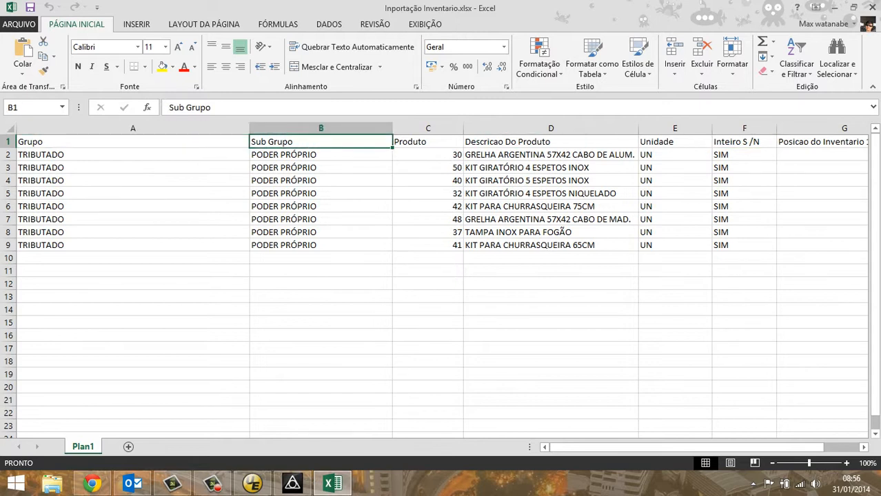
{"action": "left_click", "coordinate": [133, 142]}
{"action": "left_click", "coordinate": [321, 142]}
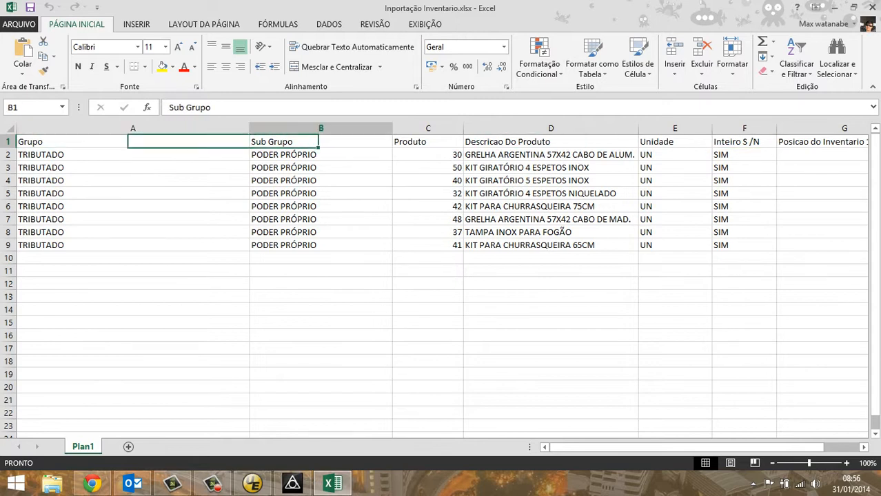
{"action": "left_click", "coordinate": [428, 142]}
{"action": "left_click", "coordinate": [132, 142]}
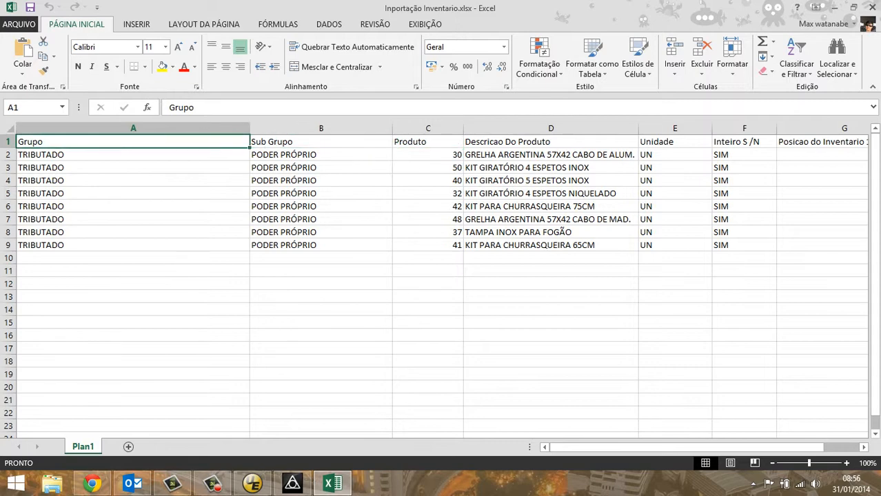
{"action": "left_click", "coordinate": [320, 155]}
{"action": "left_click", "coordinate": [320, 142]}
{"action": "left_click", "coordinate": [132, 155]}
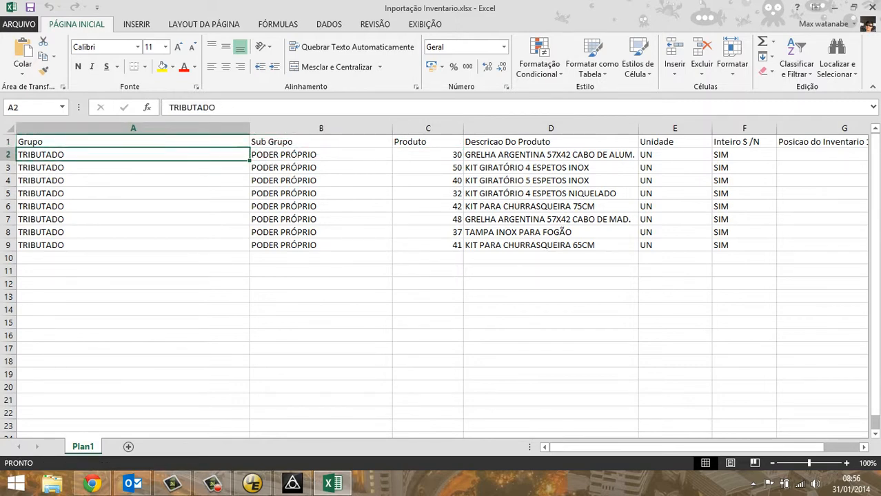
- Return to the import occurrence report and examine its line numbers, product codes and error messages
{"action": "left_click", "coordinate": [292, 484]}
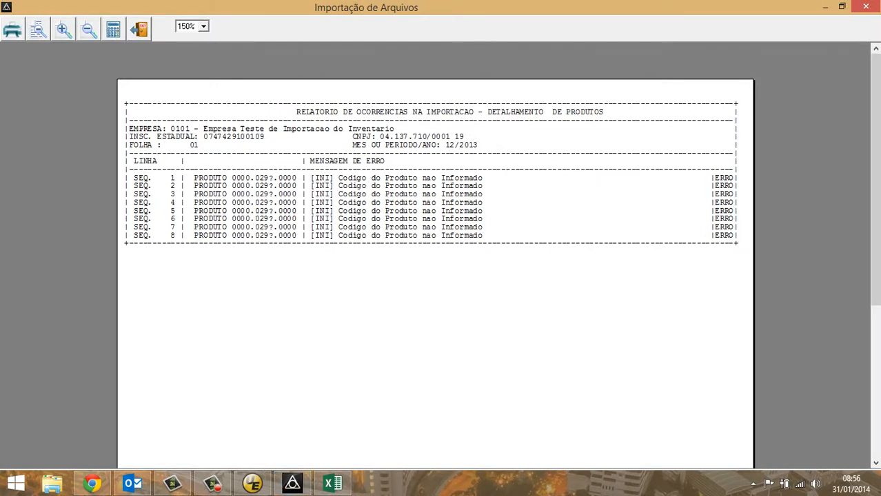
{"action": "left_click", "coordinate": [169, 179]}
{"action": "left_click_drag", "start_coordinate": [177, 236], "coordinate": [189, 236]}
{"action": "left_click_drag", "start_coordinate": [194, 178], "coordinate": [283, 178]}
{"action": "left_click_drag", "start_coordinate": [338, 178], "coordinate": [491, 185]}
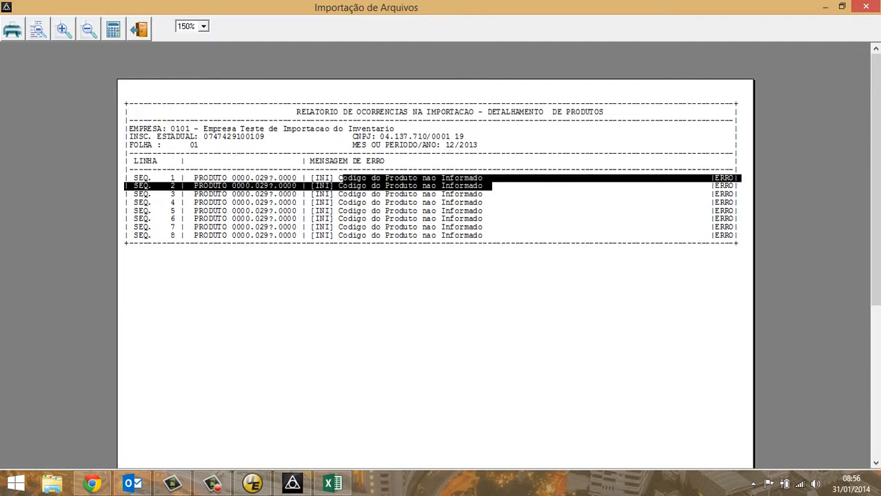
- Switch to the PRN file in UltraEdit and check the column positions around the product code in line 1
{"action": "left_click", "coordinate": [253, 483]}
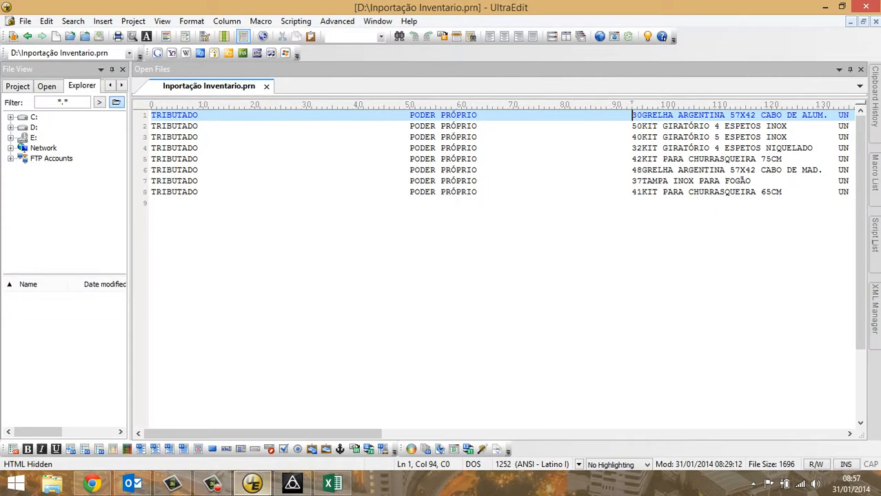
{"action": "left_click", "coordinate": [611, 115]}
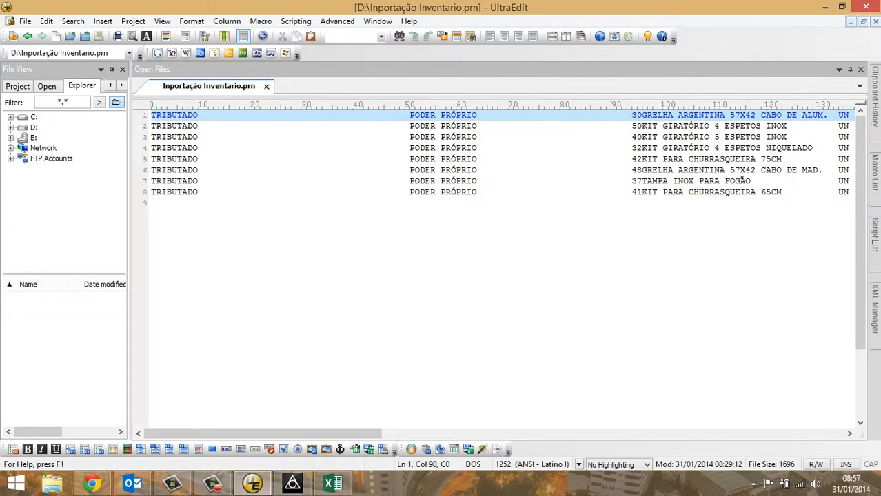
{"action": "key", "text": "shift+Right"}
{"action": "key", "text": "shift+Right"}
{"action": "key", "text": "shift+Right"}
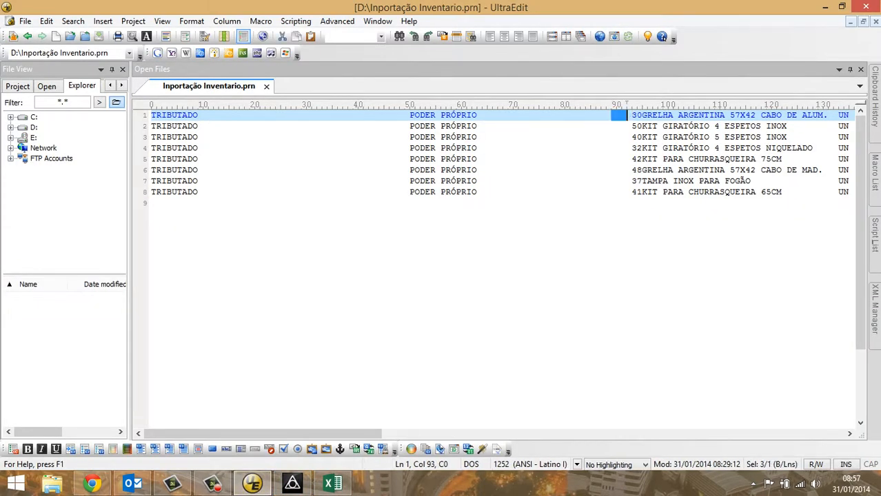
{"action": "key", "text": "Left"}
{"action": "key", "text": "Right"}
{"action": "key", "text": "Right"}
{"action": "key", "text": "Right"}
{"action": "key", "text": "Right"}
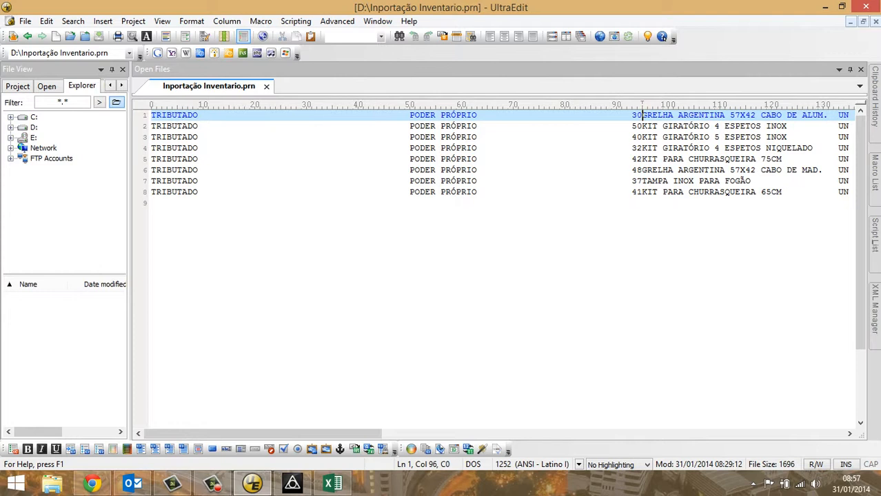
- Check that the product codes start at the same column across the lines of the PRN file
{"action": "key", "text": "Left"}
{"action": "key", "text": "Left"}
{"action": "key", "text": "Down"}
{"action": "key", "text": "Down"}
{"action": "key", "text": "Down"}
{"action": "key", "text": "Down"}
{"action": "key", "text": "Down"}
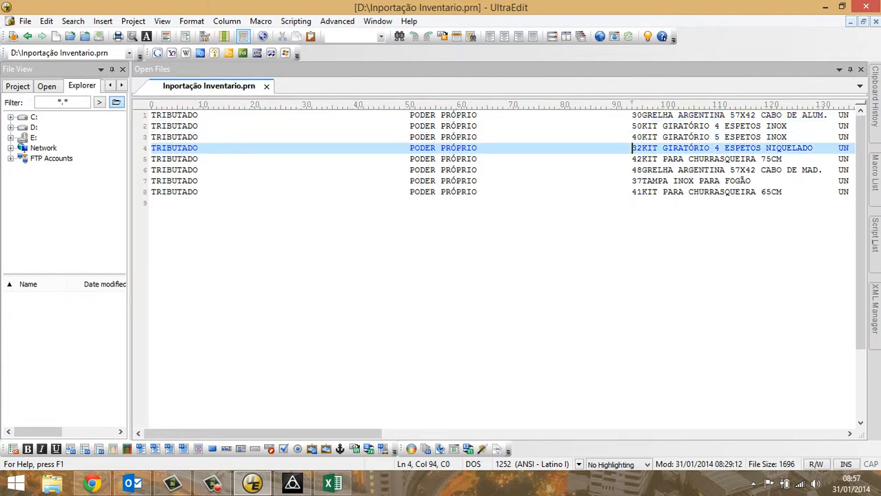
{"action": "key", "text": "Down"}
{"action": "key", "text": "Down"}
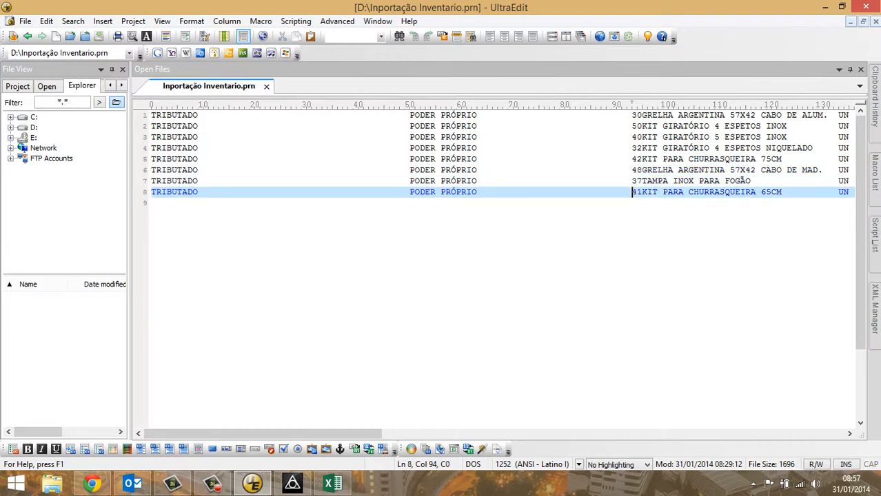
{"action": "key", "text": "Up"}
{"action": "key", "text": "Up"}
{"action": "key", "text": "Up"}
{"action": "key", "text": "Up"}
{"action": "key", "text": "Up"}
{"action": "key", "text": "Up"}
{"action": "key", "text": "Down"}
{"action": "key", "text": "Down"}
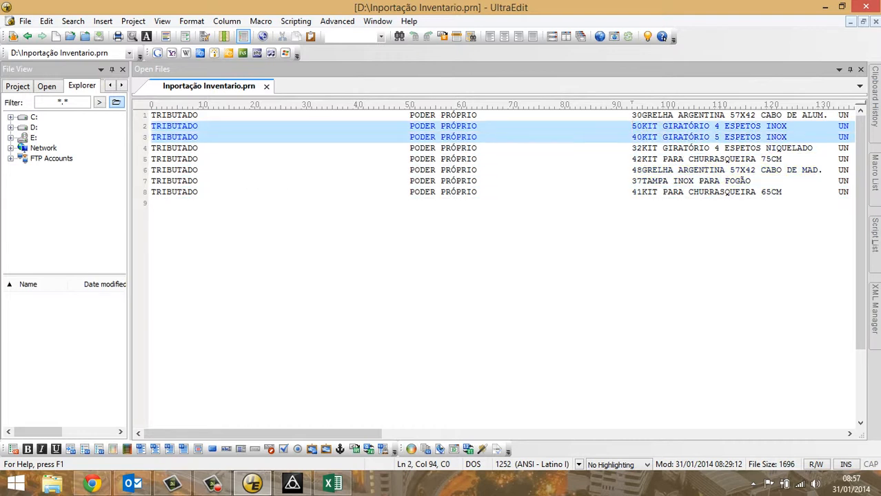
{"action": "key", "text": "Up"}
{"action": "key", "text": "Up"}
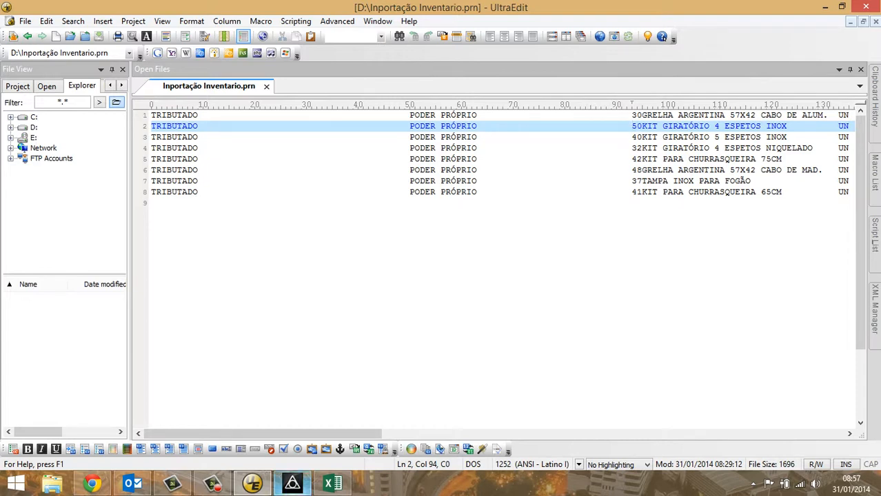
- Return to Escrita Fiscal and close the occurrence report and the file import window
{"action": "left_click", "coordinate": [292, 483]}
{"action": "key", "text": "Escape"}
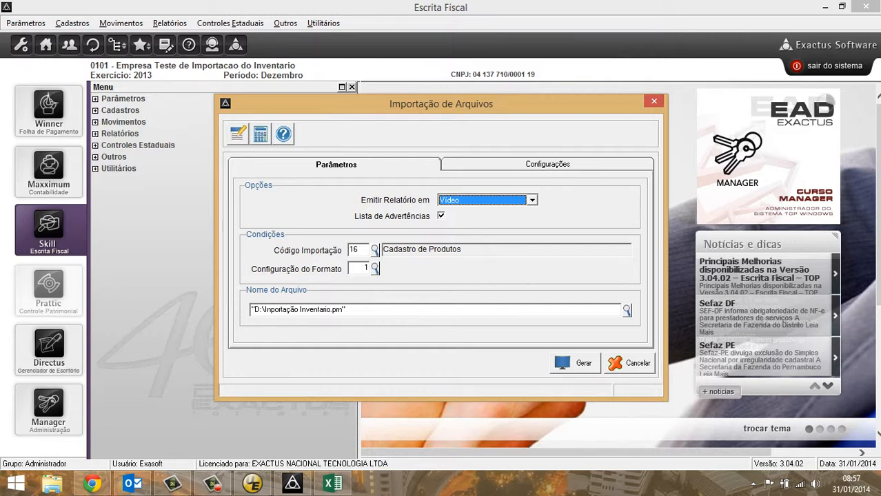
{"action": "left_click_drag", "start_coordinate": [441, 103], "coordinate": [456, 82]}
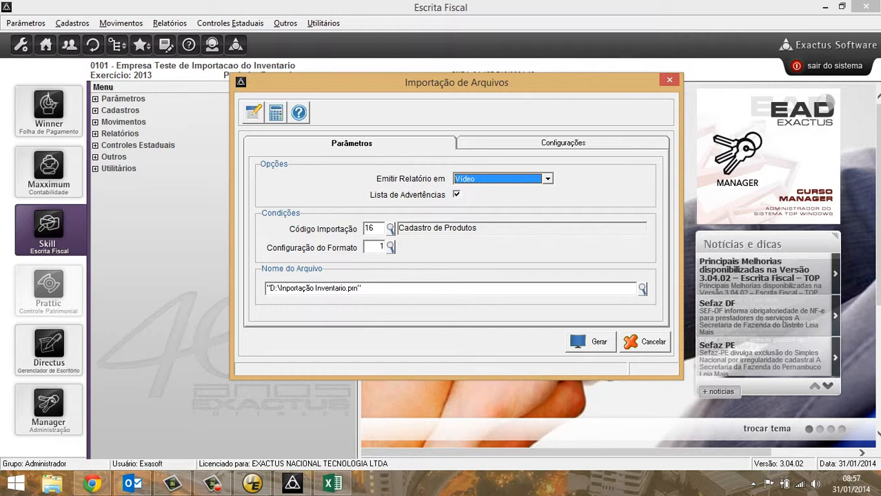
{"action": "key", "text": "Escape"}
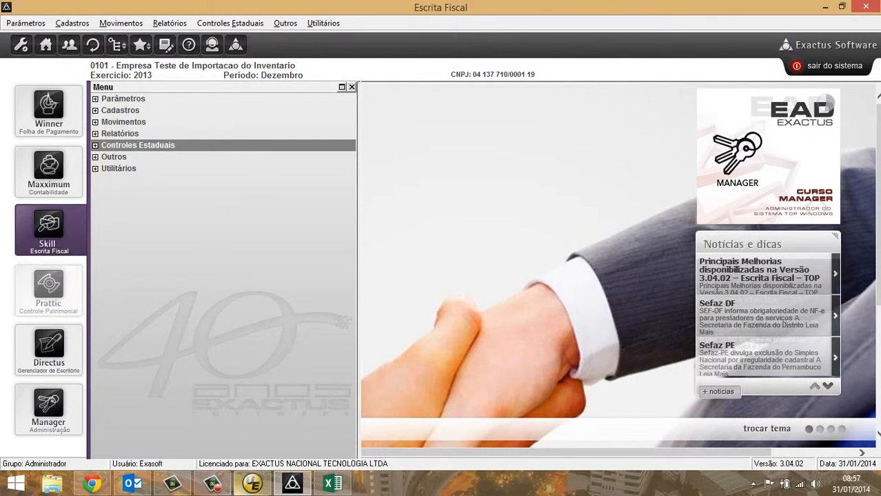
{"action": "left_click", "coordinate": [212, 484]}
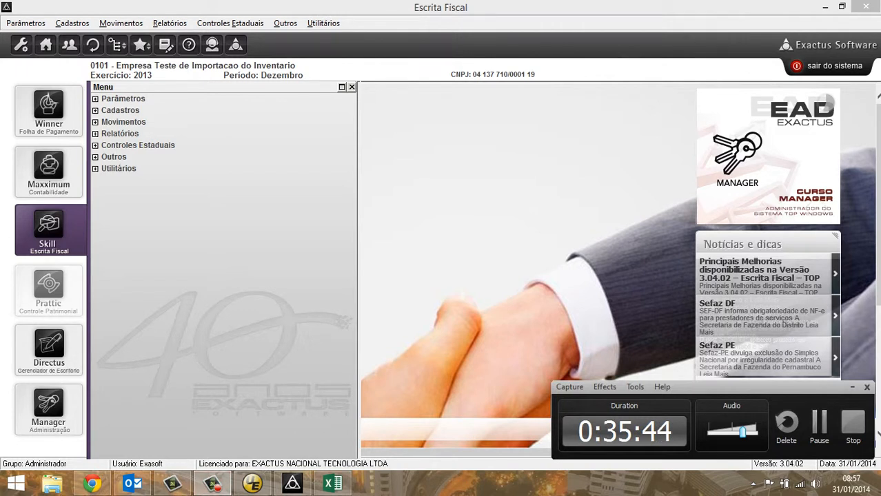